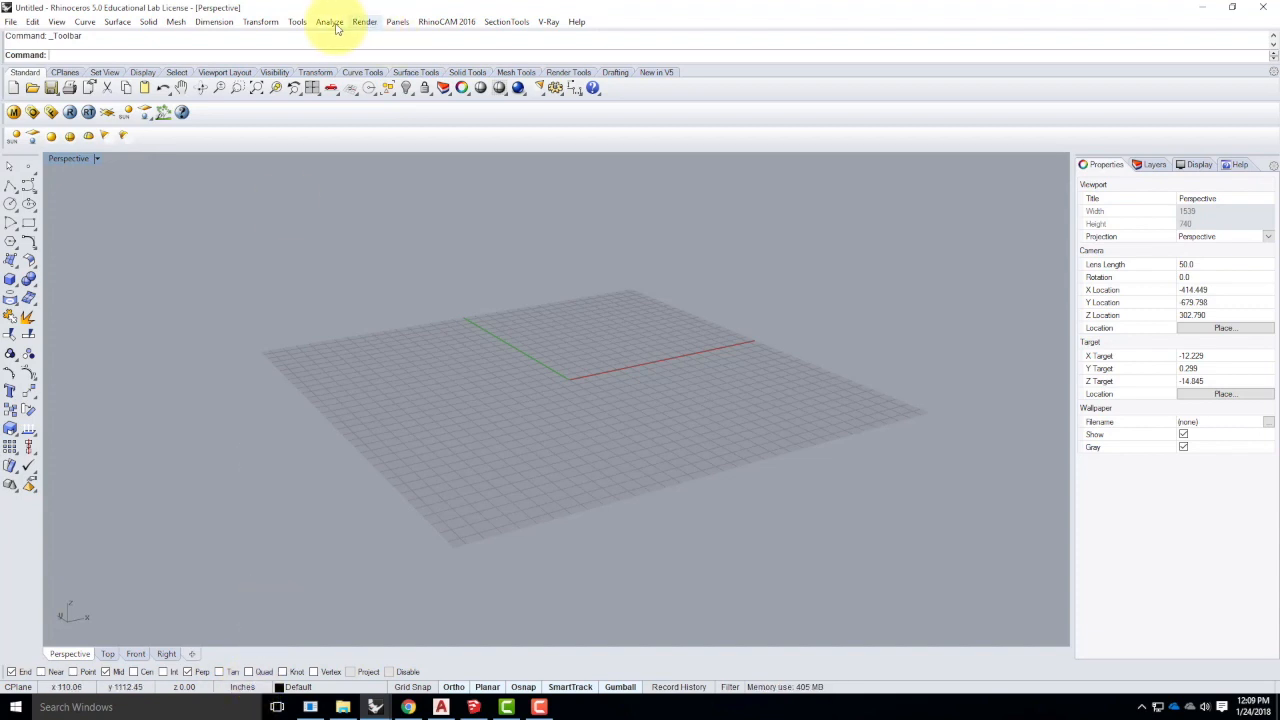
# - Check the model units in Rhino Options, leaving them at Inches
pyautogui.click(297, 22)
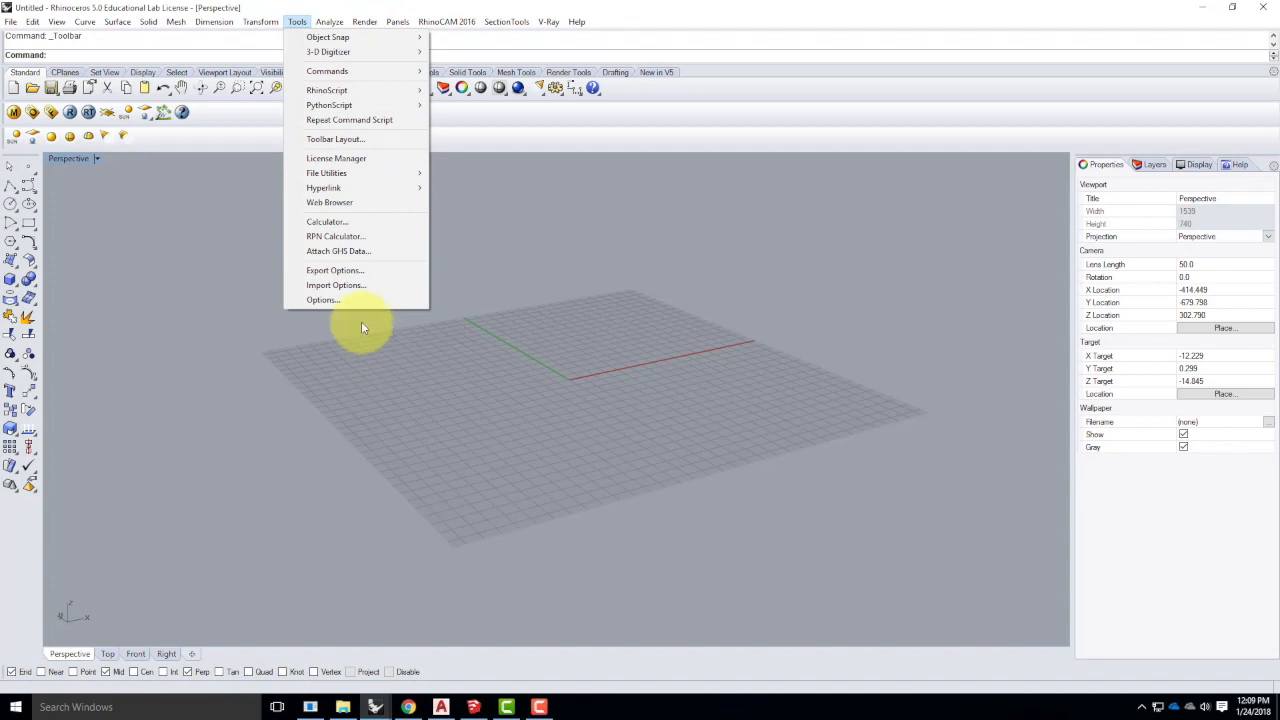
pyautogui.click(345, 300)
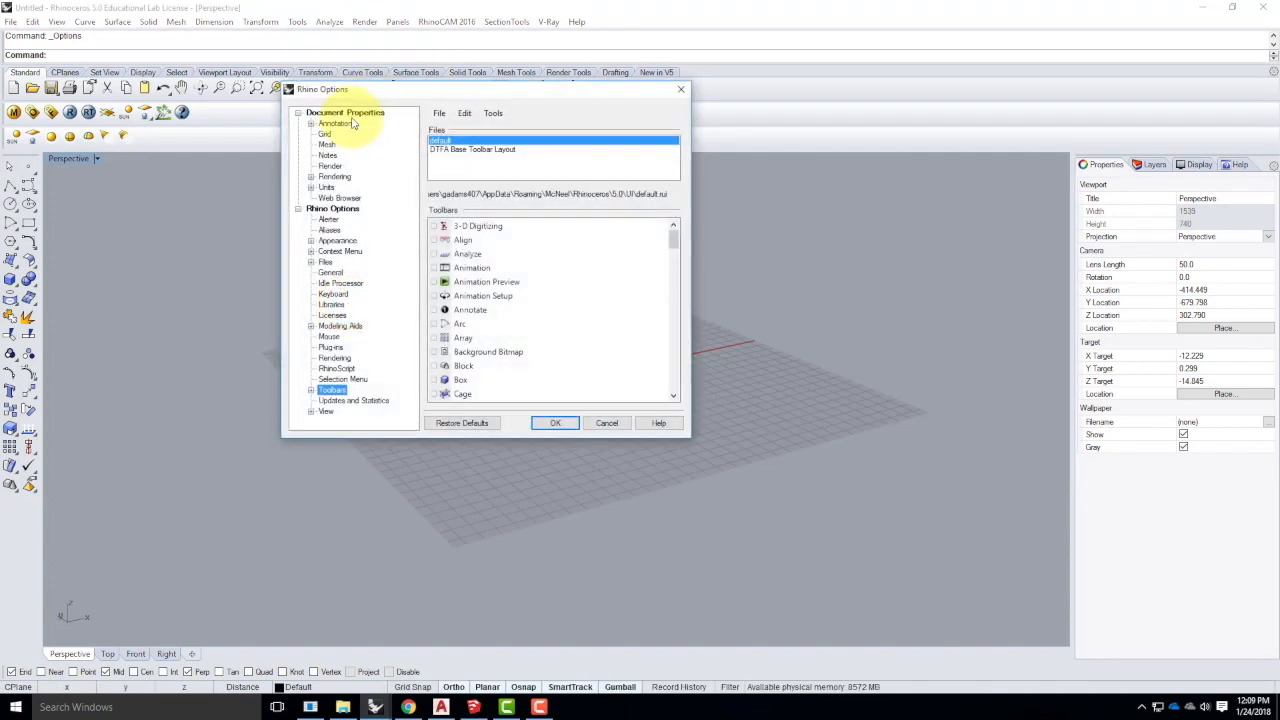
pyautogui.click(328, 188)
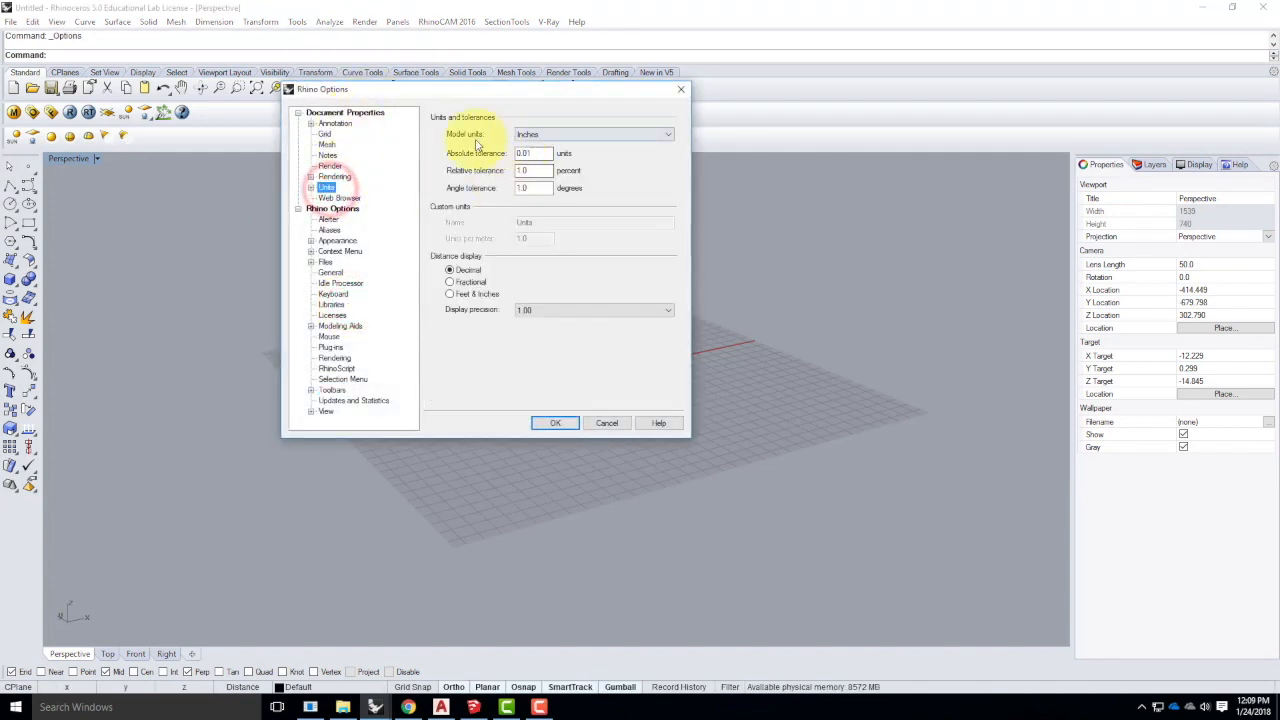
pyautogui.click(541, 137)
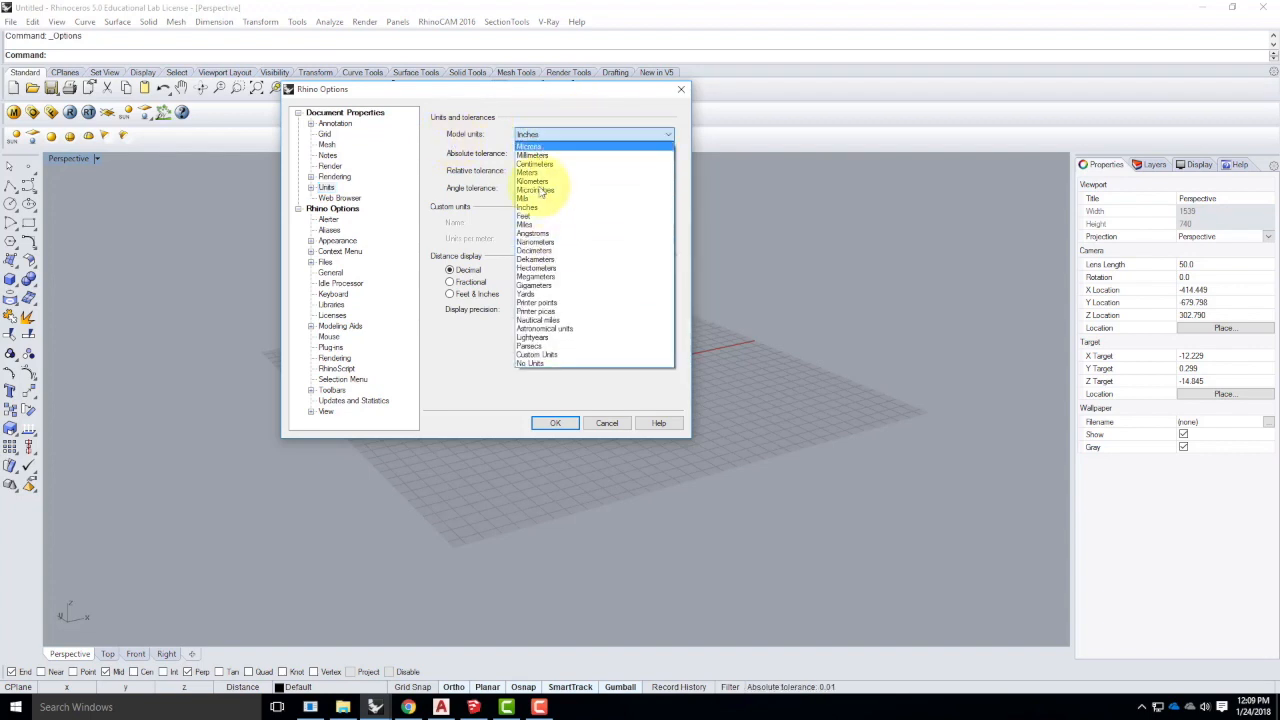
pyautogui.click(540, 117)
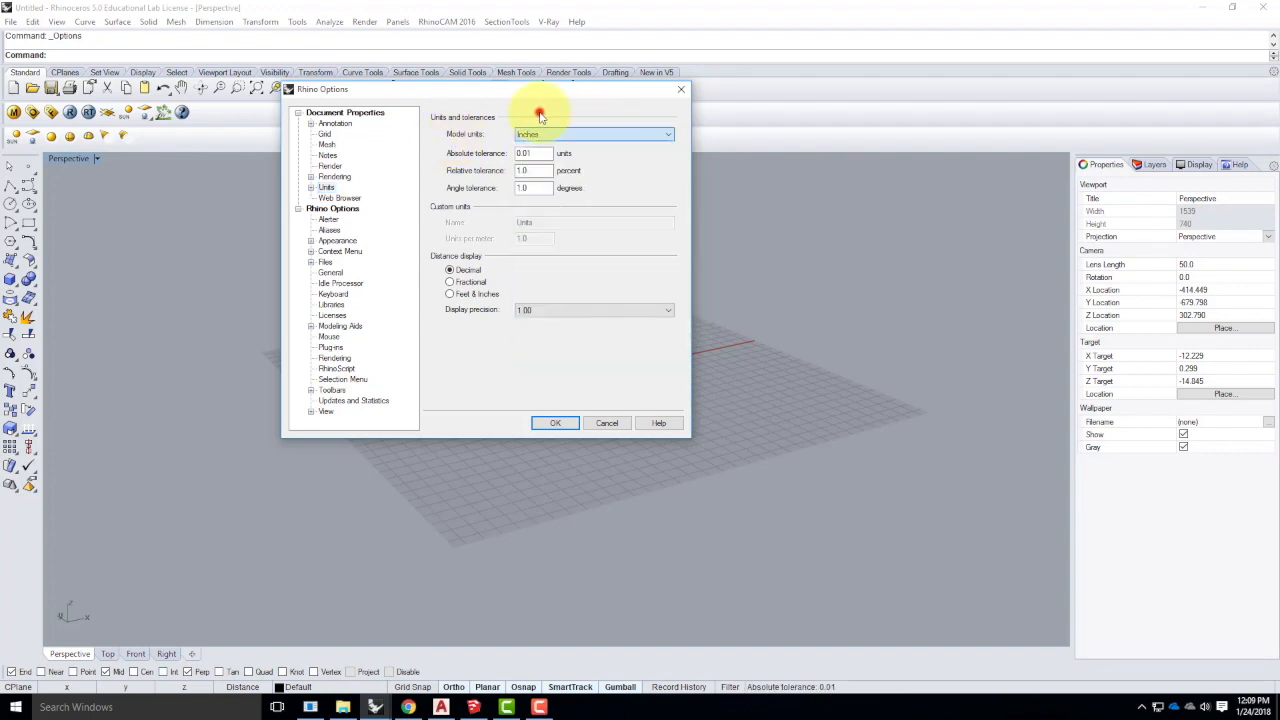
pyautogui.click(605, 424)
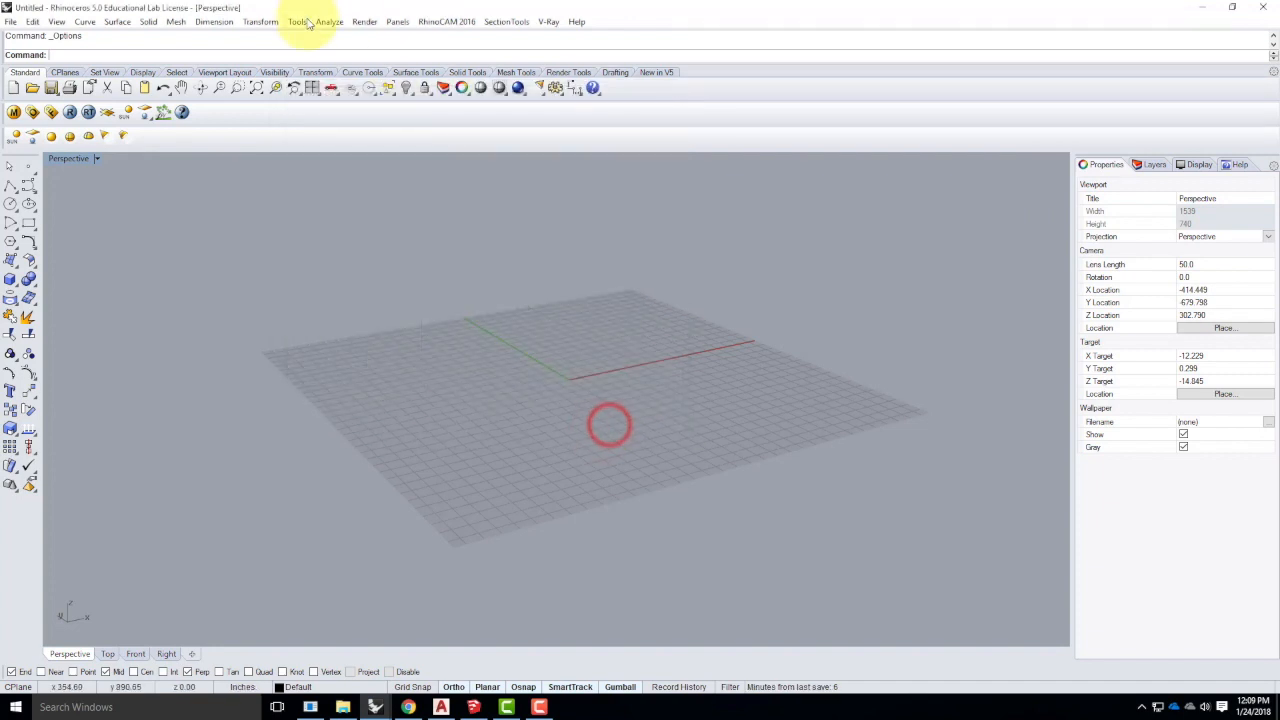
pyautogui.click(298, 21)
pyautogui.click(322, 300)
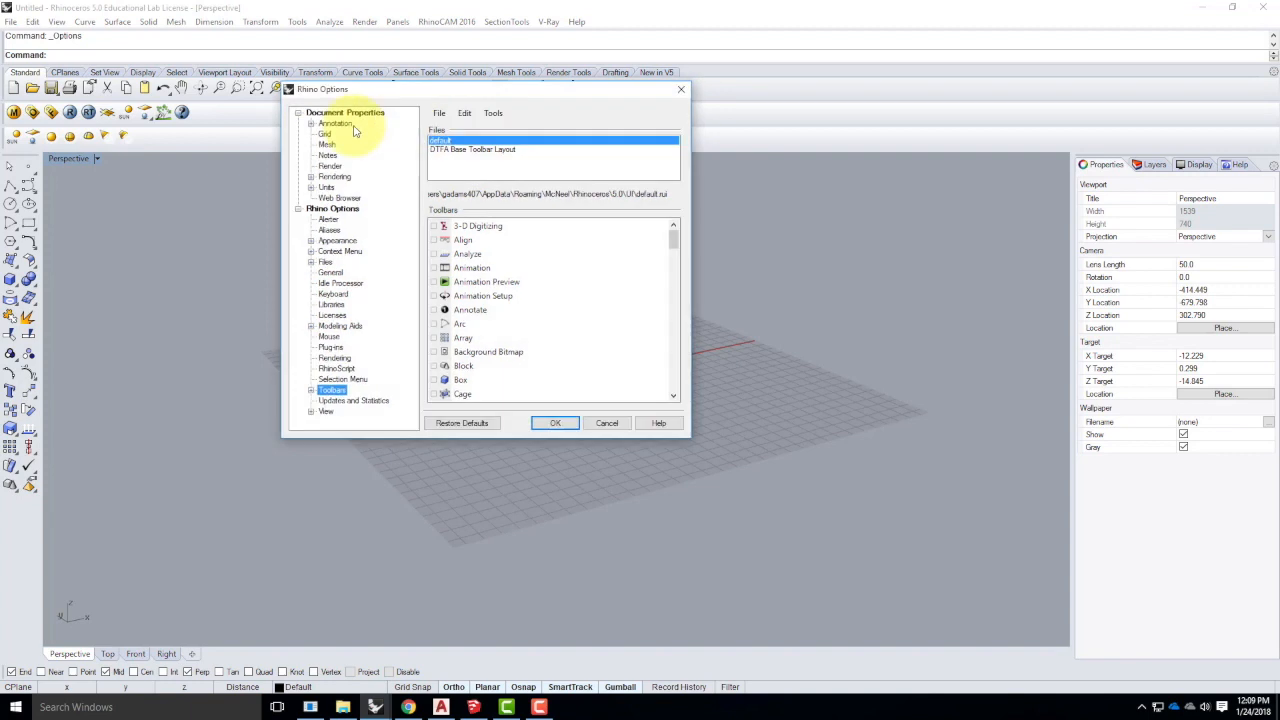
pyautogui.click(333, 189)
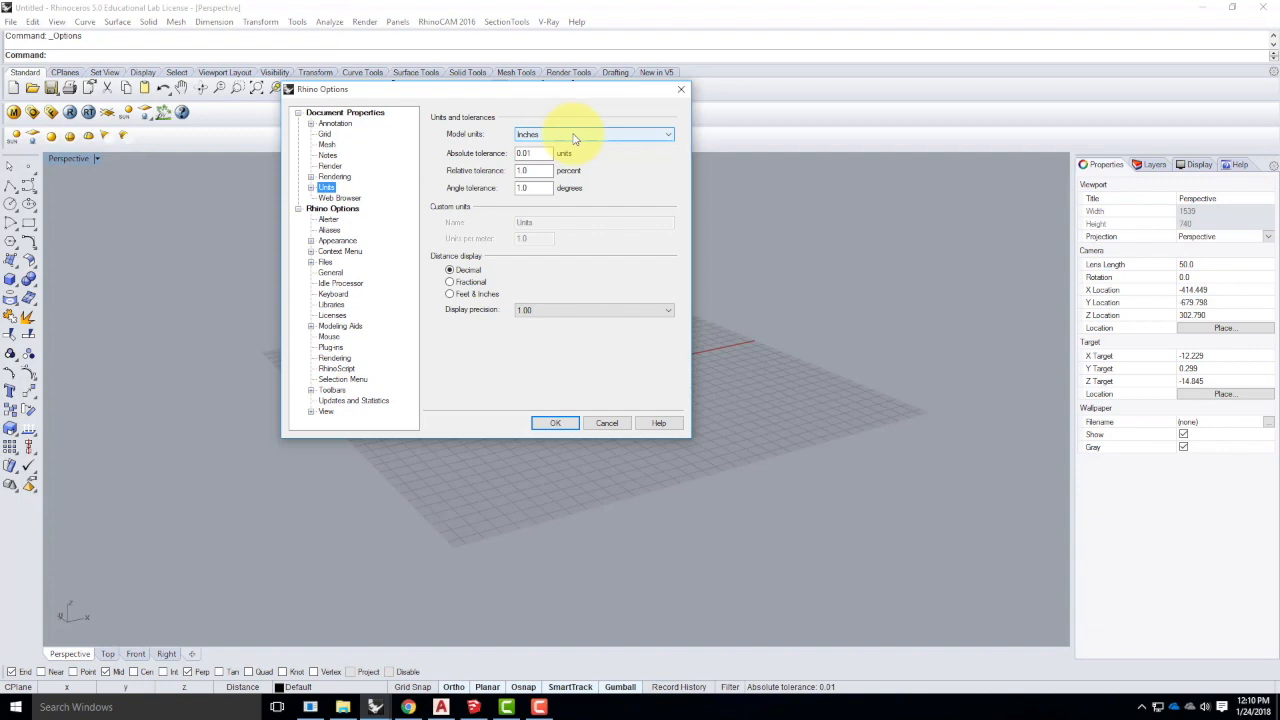
pyautogui.click(609, 423)
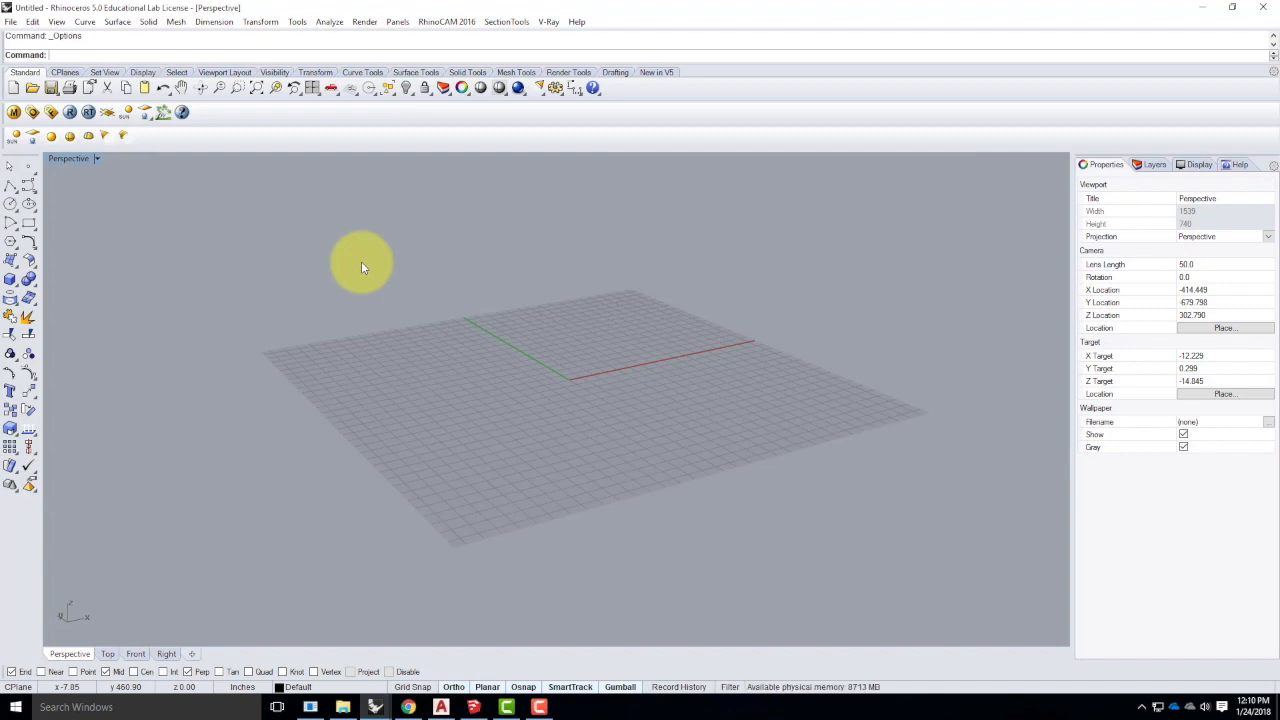
# - Maximize the Top viewport and zoom to All extents
pyautogui.doubleClick(73, 159)
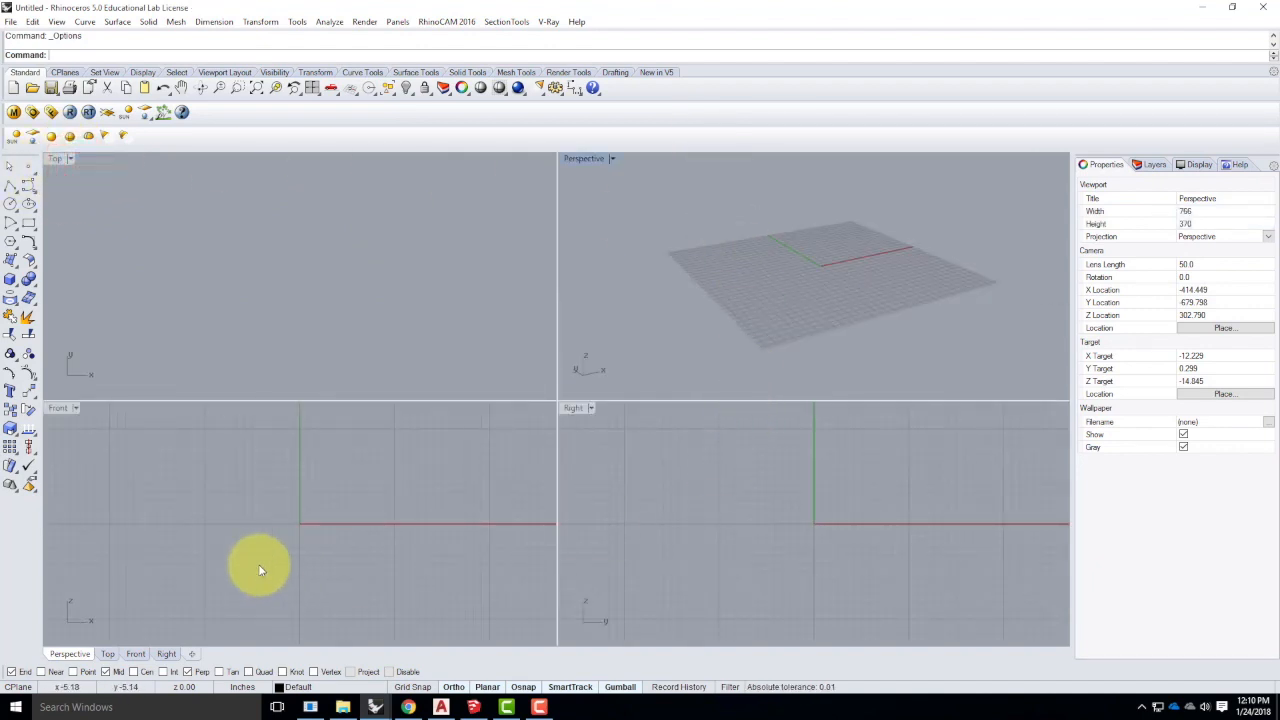
pyautogui.click(57, 163)
pyautogui.doubleClick(57, 160)
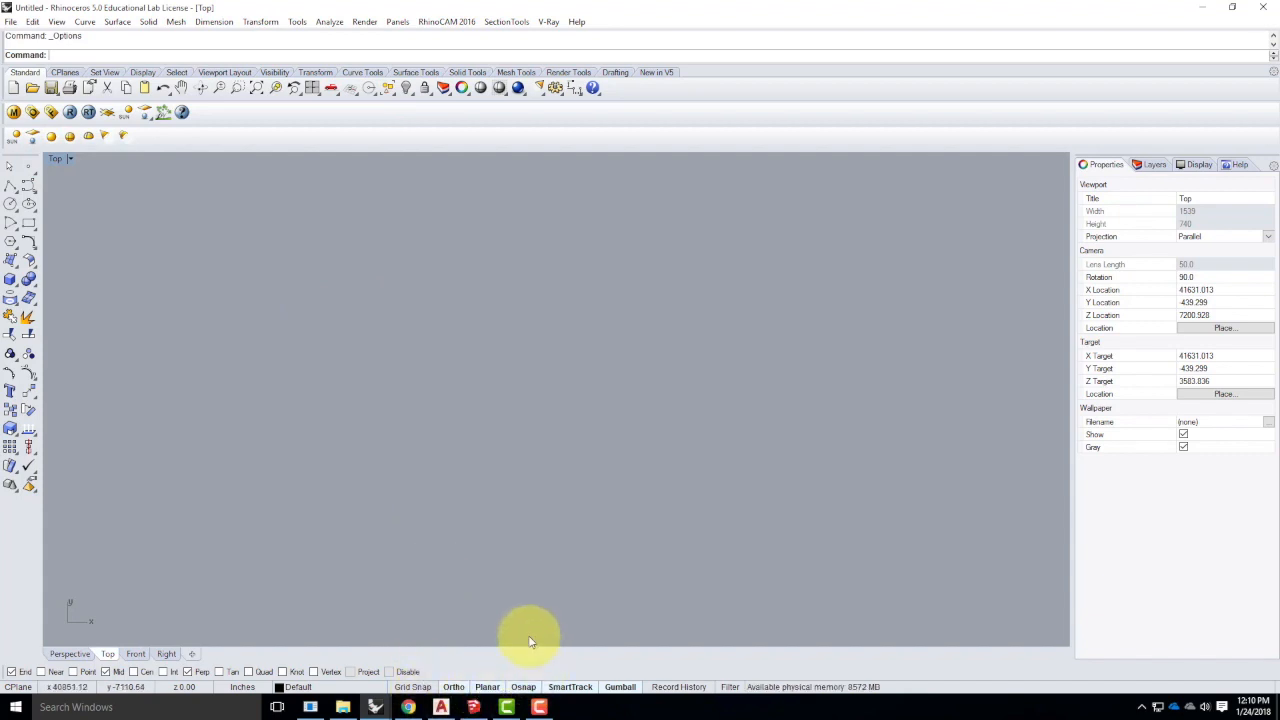
pyautogui.press('Return')
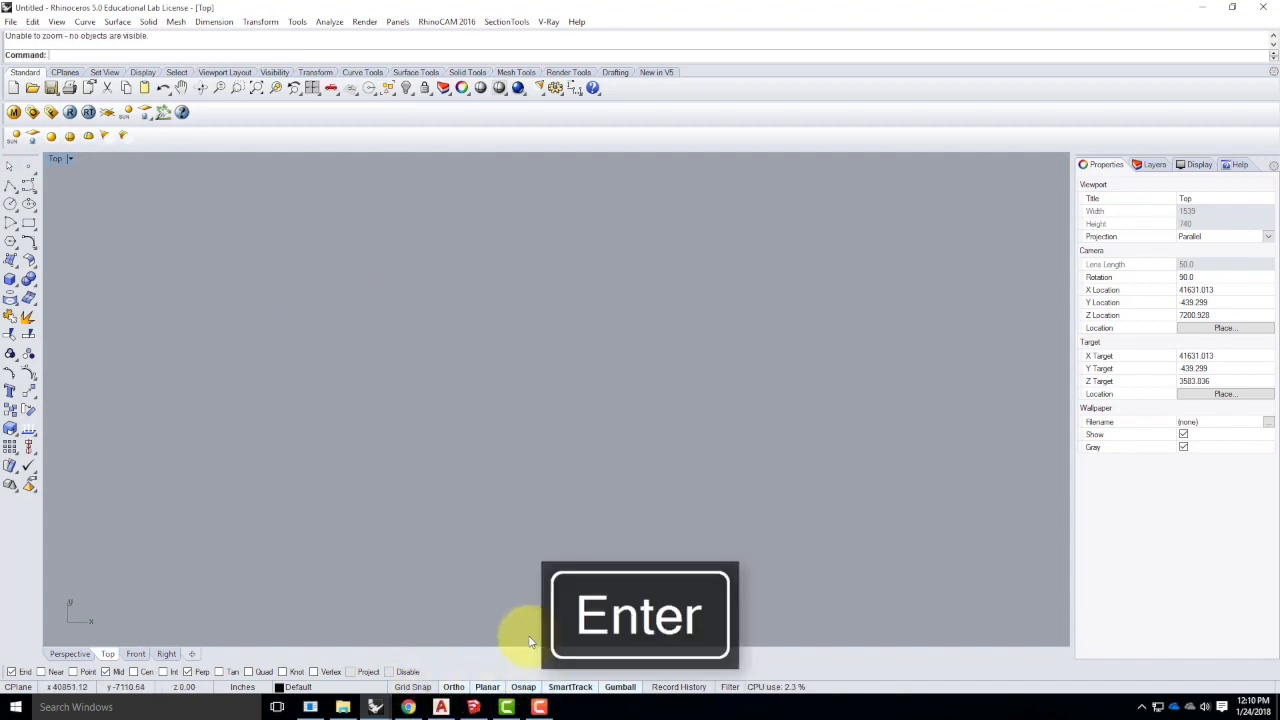
pyautogui.write('Z')
pyautogui.press('Return')
pyautogui.write('a')
pyautogui.press('Return')
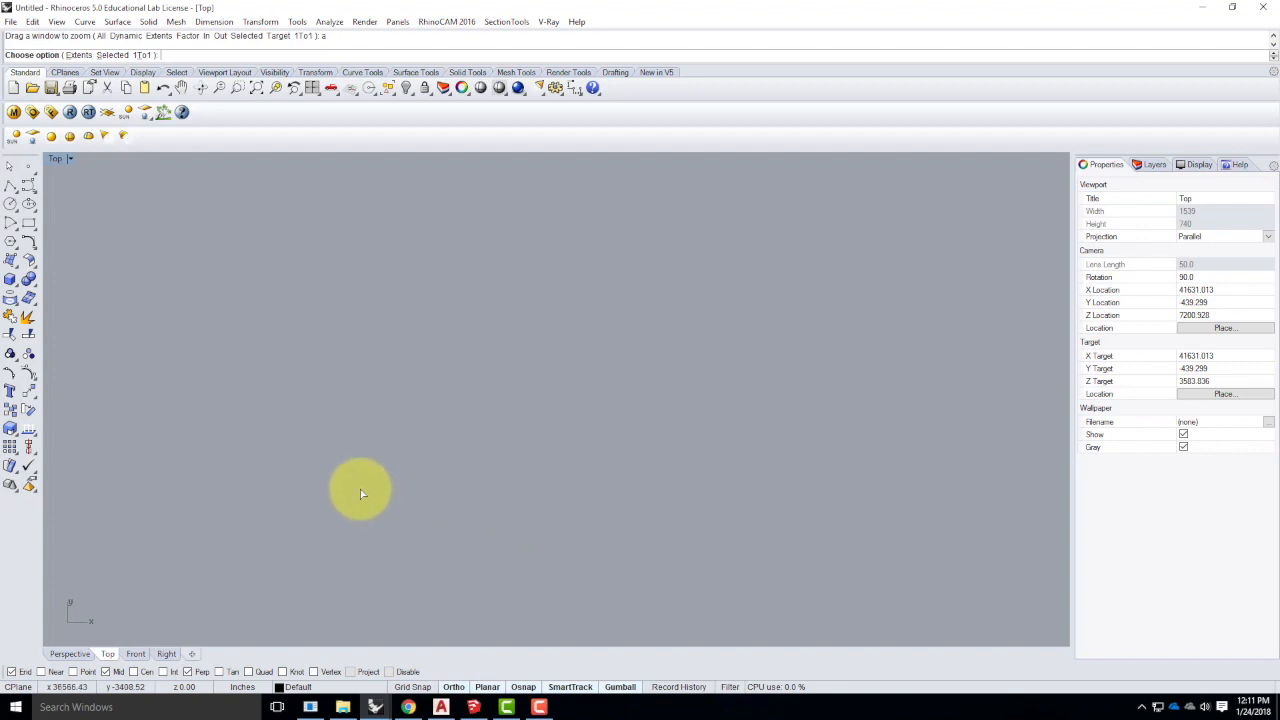
pyautogui.click(10, 188)
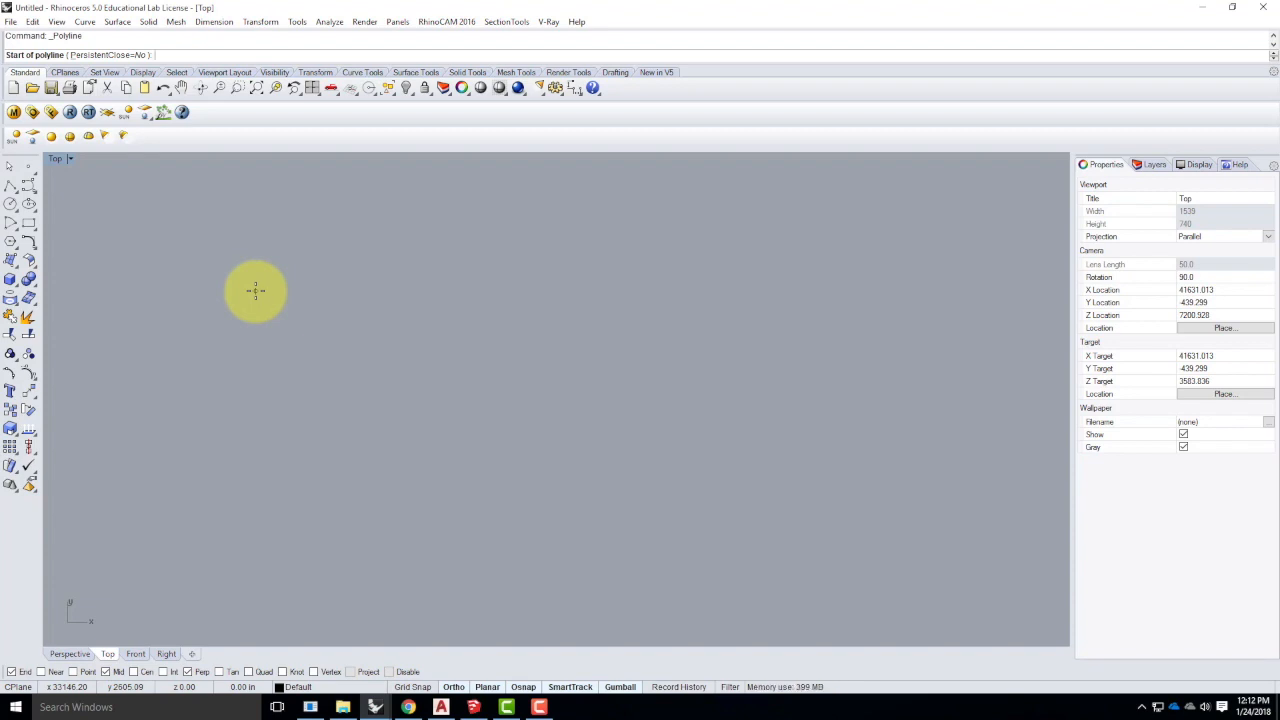
pyautogui.write('0,0')
pyautogui.press('Return')
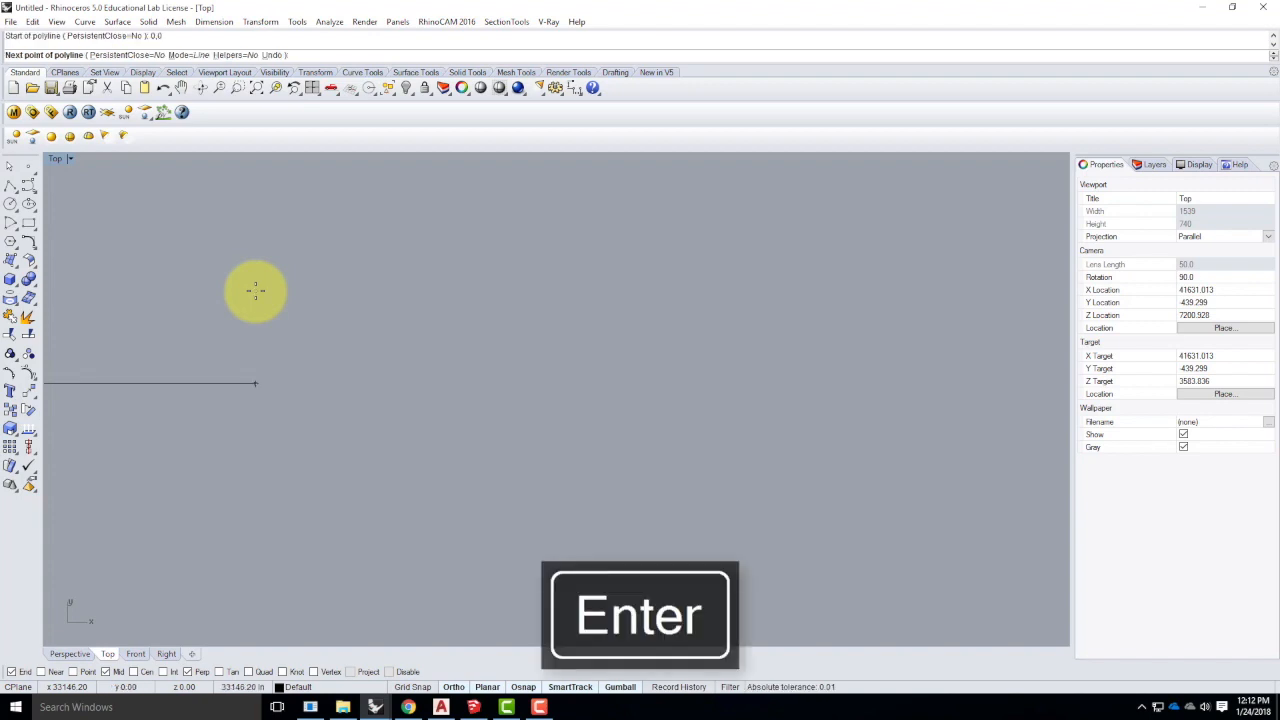
pyautogui.scroll(-20, 664, 368)
pyautogui.scroll(20, 500, 338)
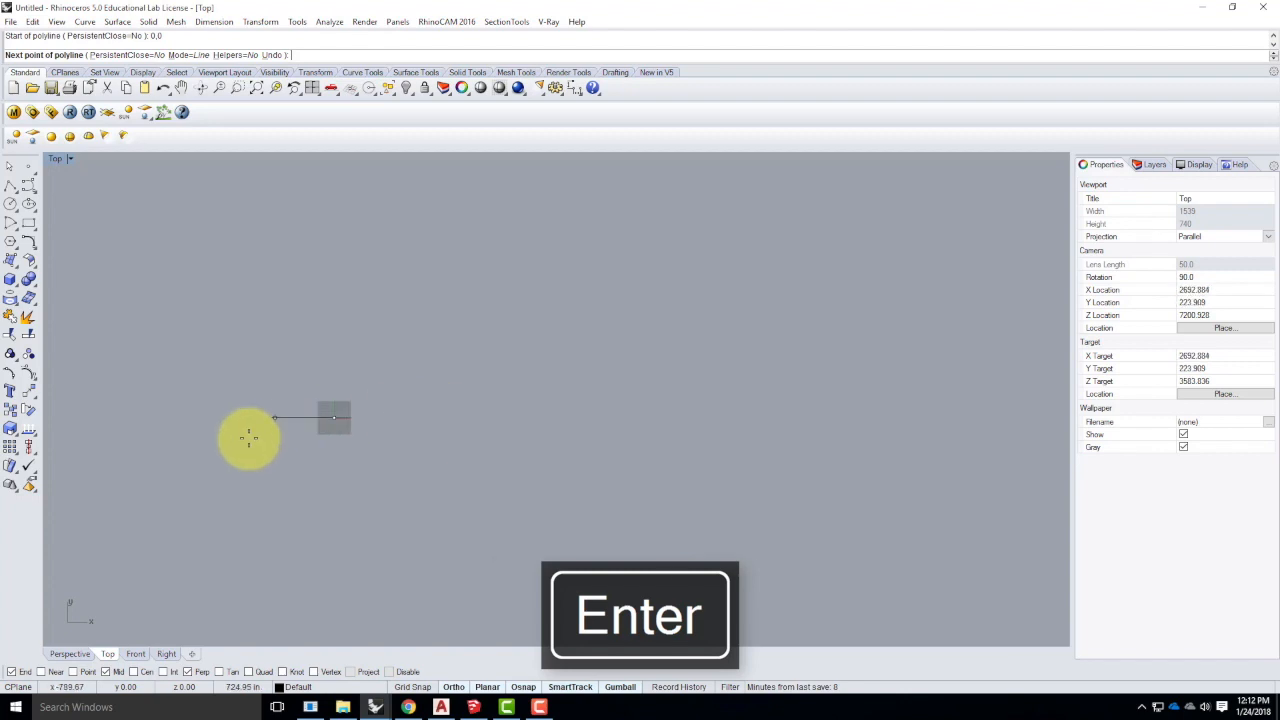
pyautogui.scroll(12, 343, 414)
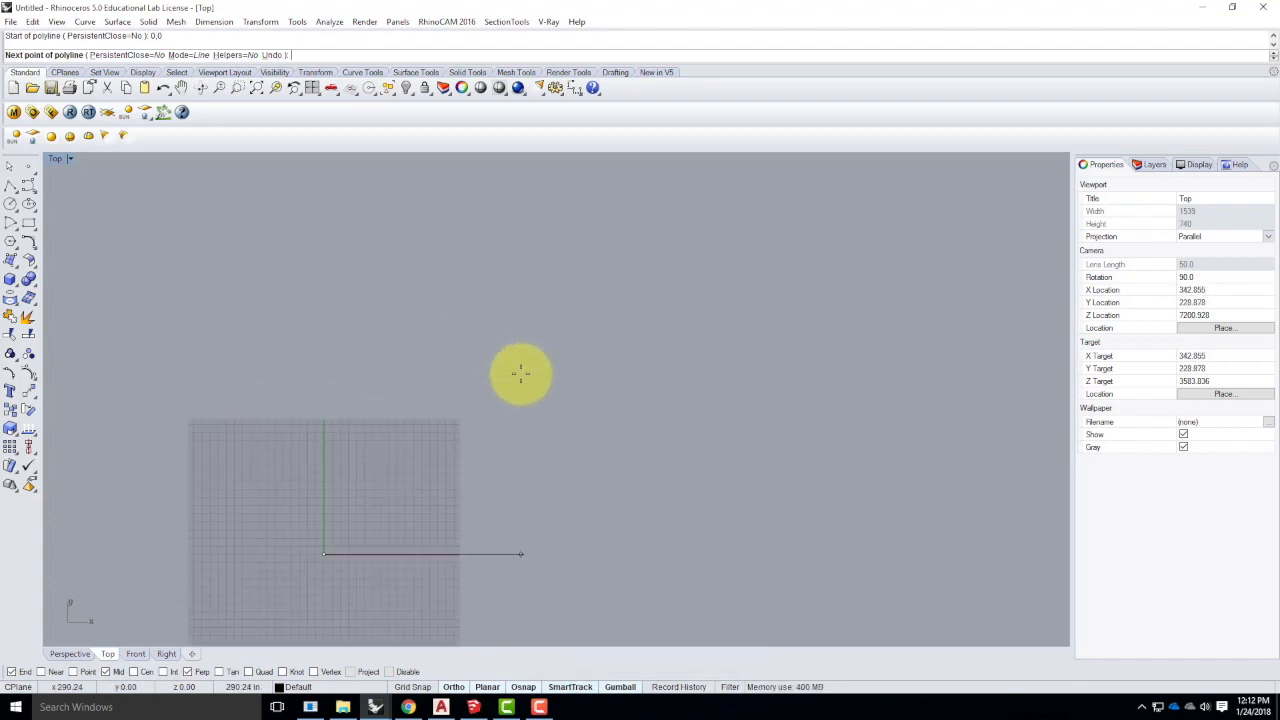
pyautogui.scroll(-4, 520, 374)
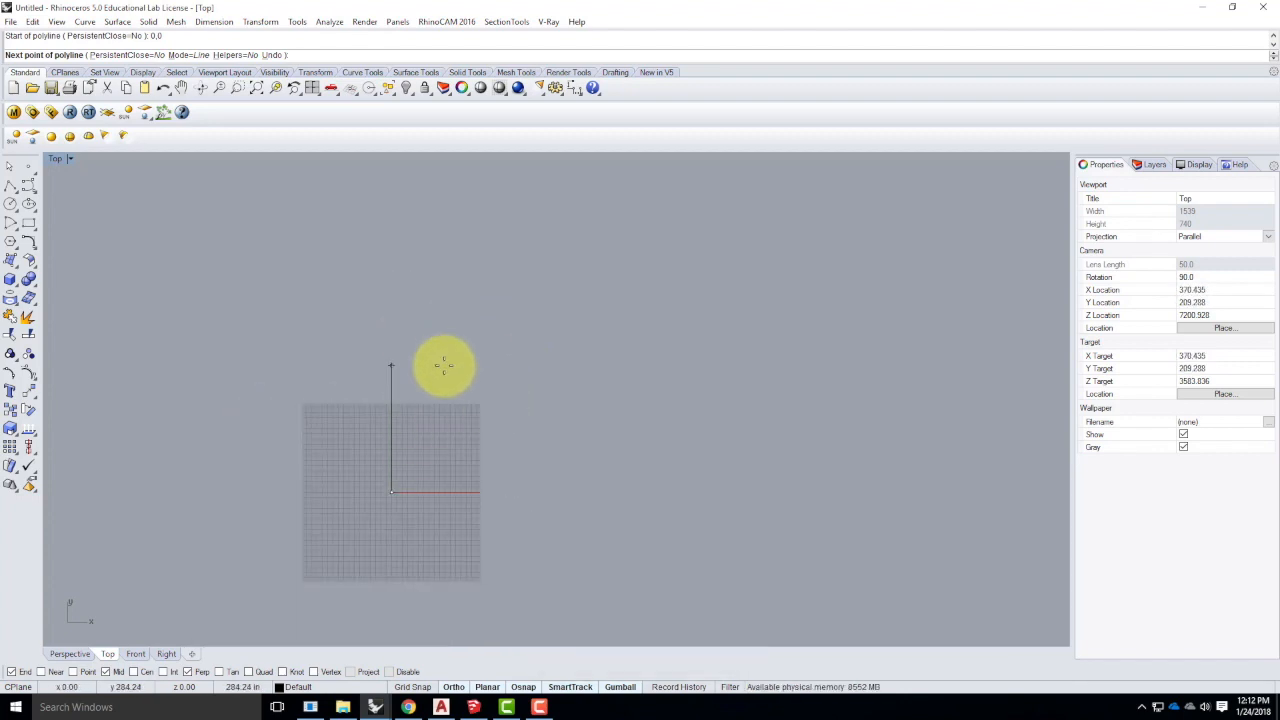
pyautogui.press('Escape')
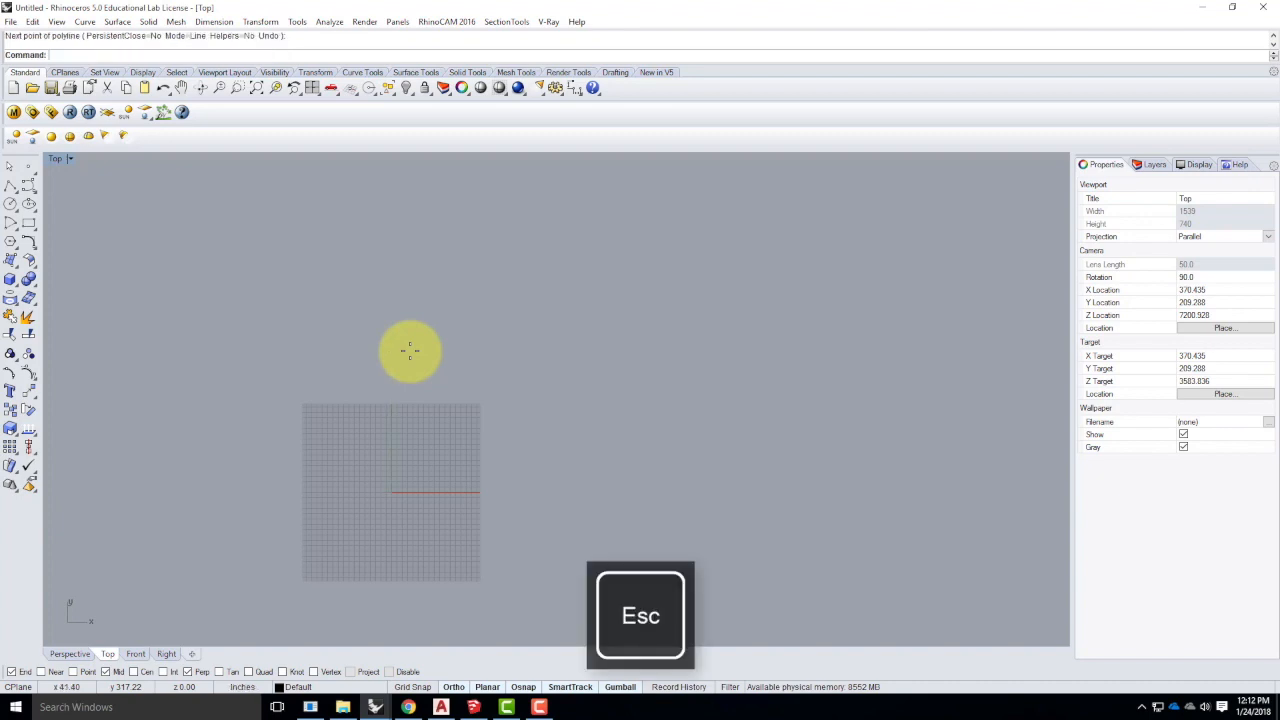
pyautogui.click(8, 186)
pyautogui.scroll(6, 391, 490)
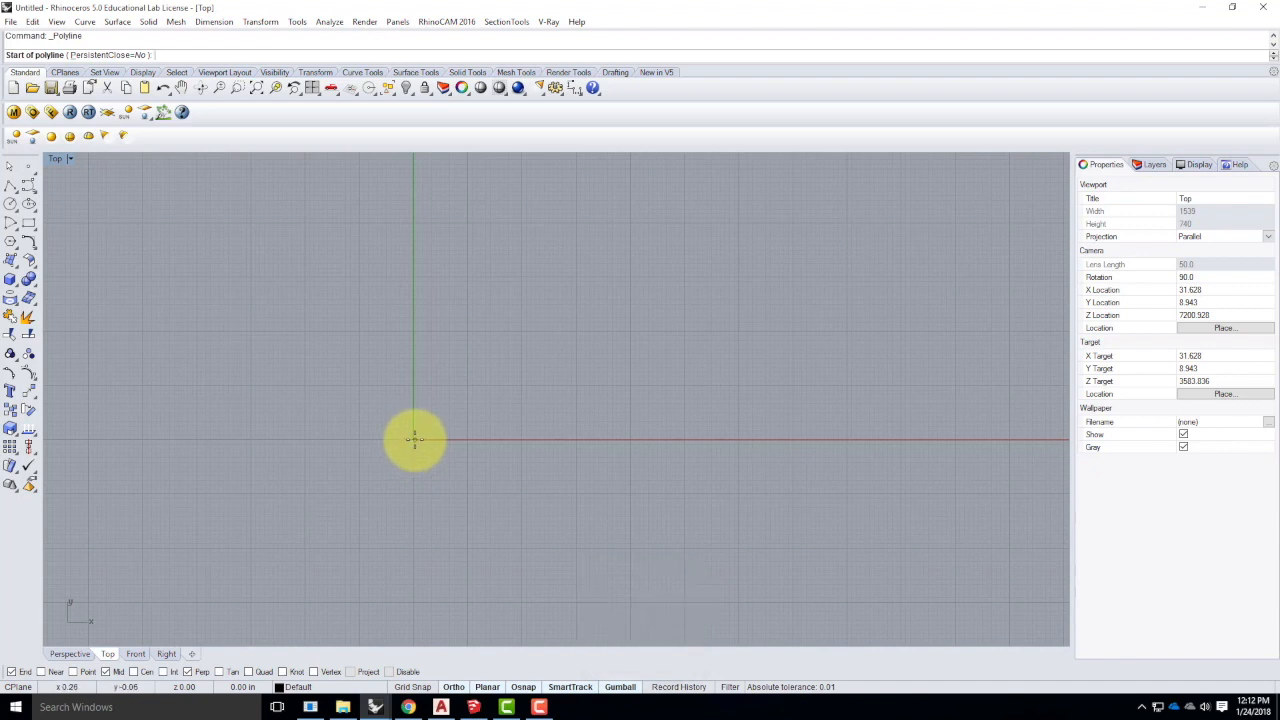
pyautogui.click(412, 440)
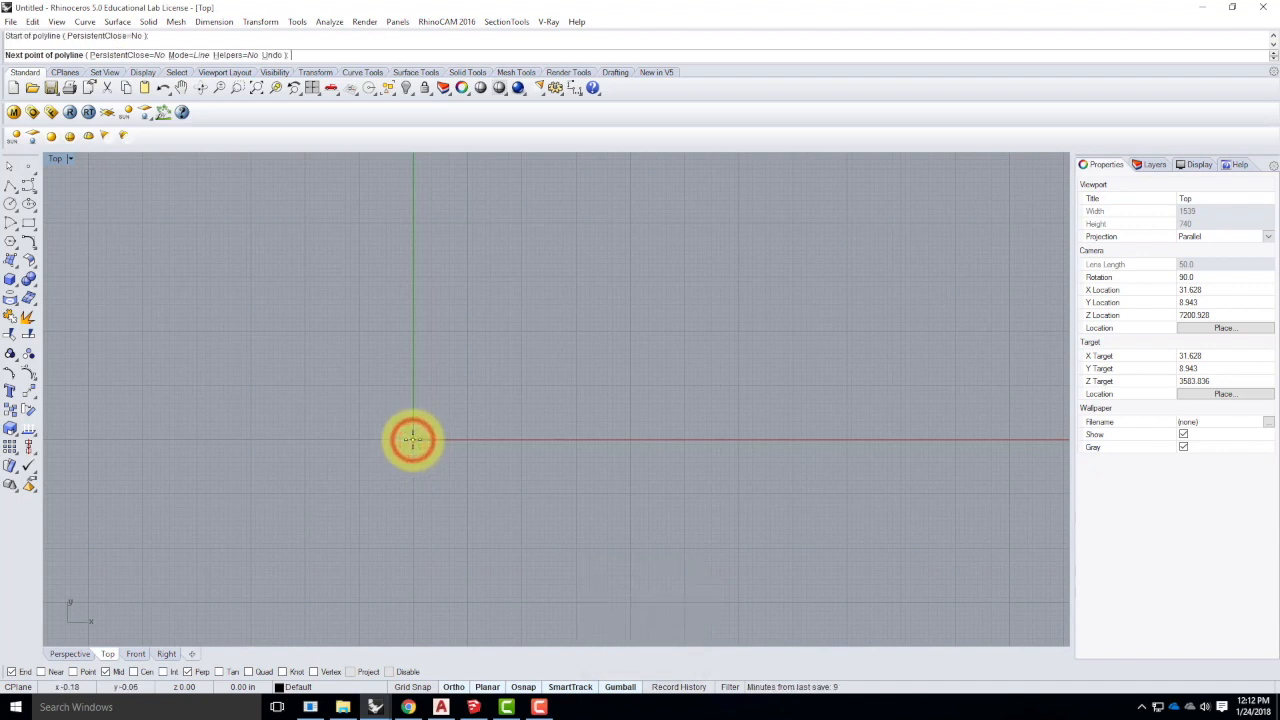
pyautogui.scroll(3, 418, 444)
pyautogui.scroll(5, 418, 442)
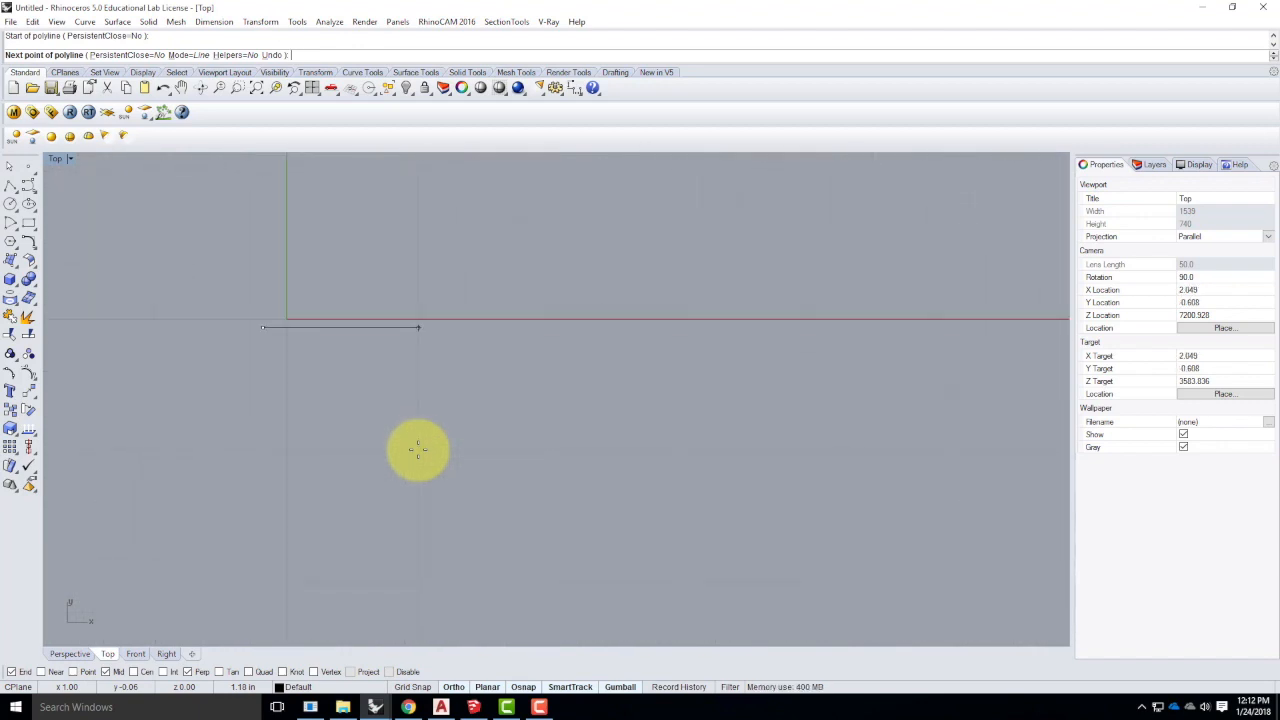
pyautogui.press('Return')
pyautogui.press('Return')
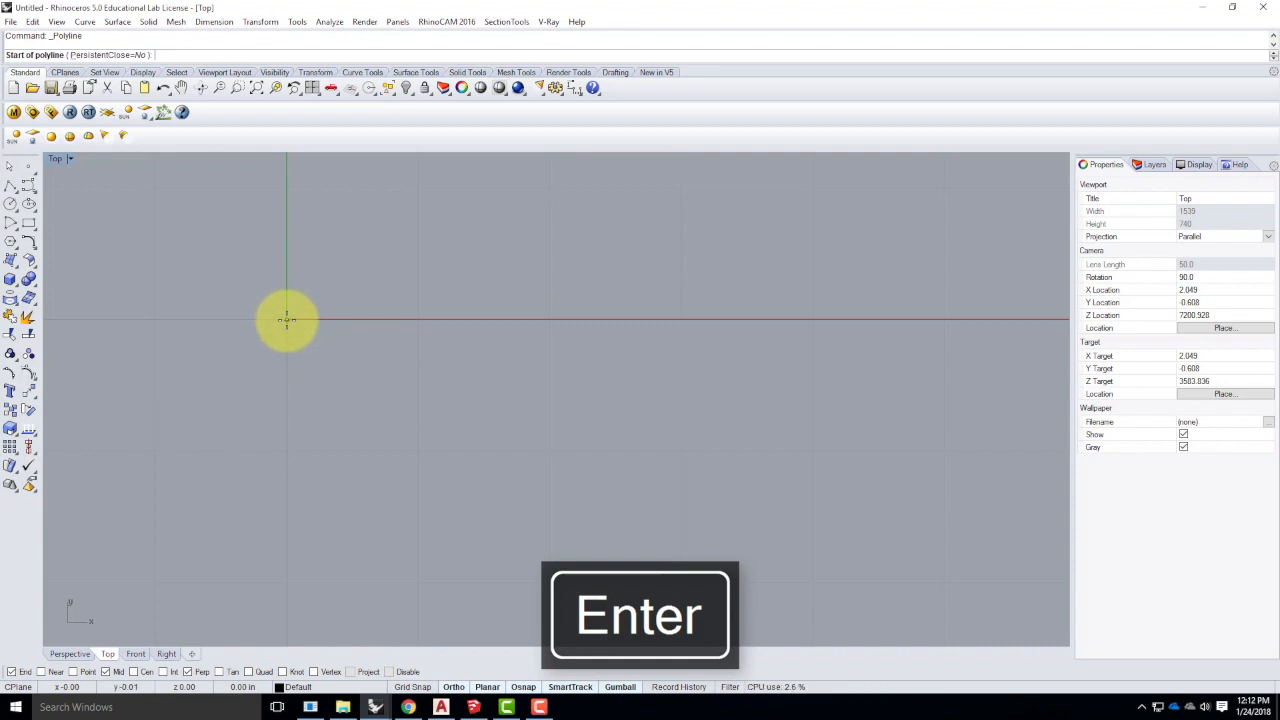
pyautogui.click(287, 320)
pyautogui.scroll(5, 300, 333)
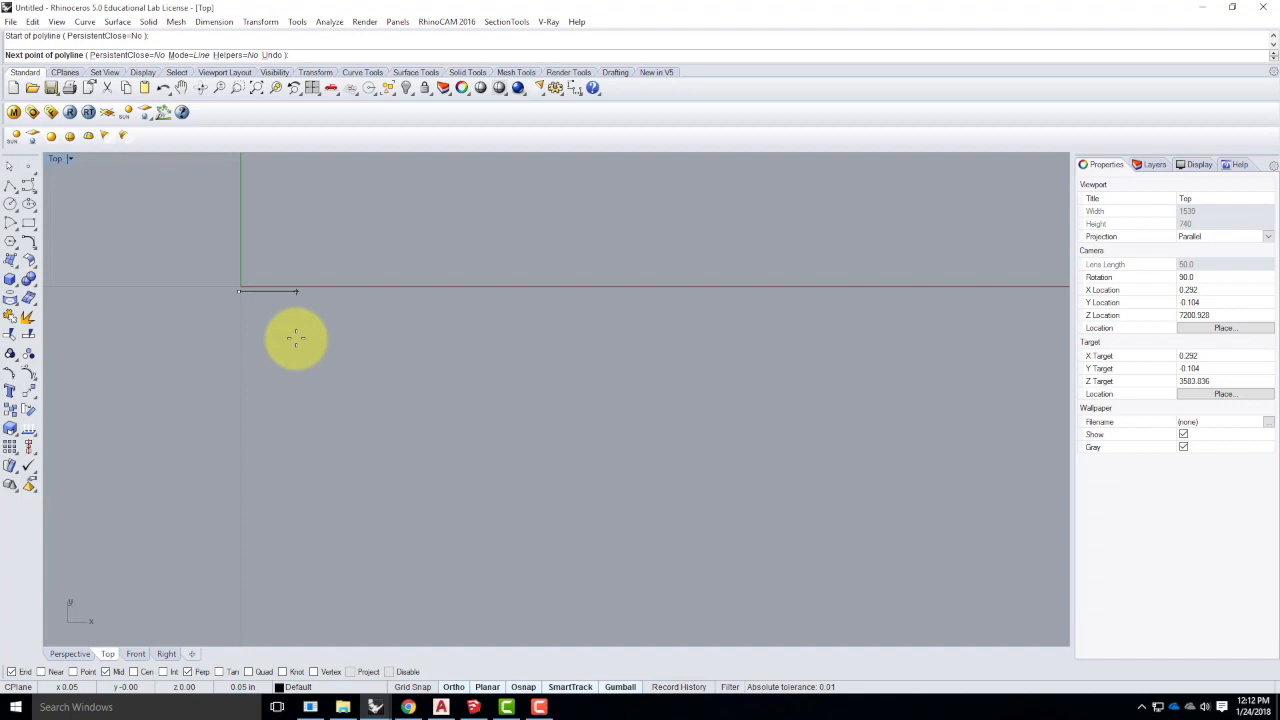
pyautogui.press('Escape')
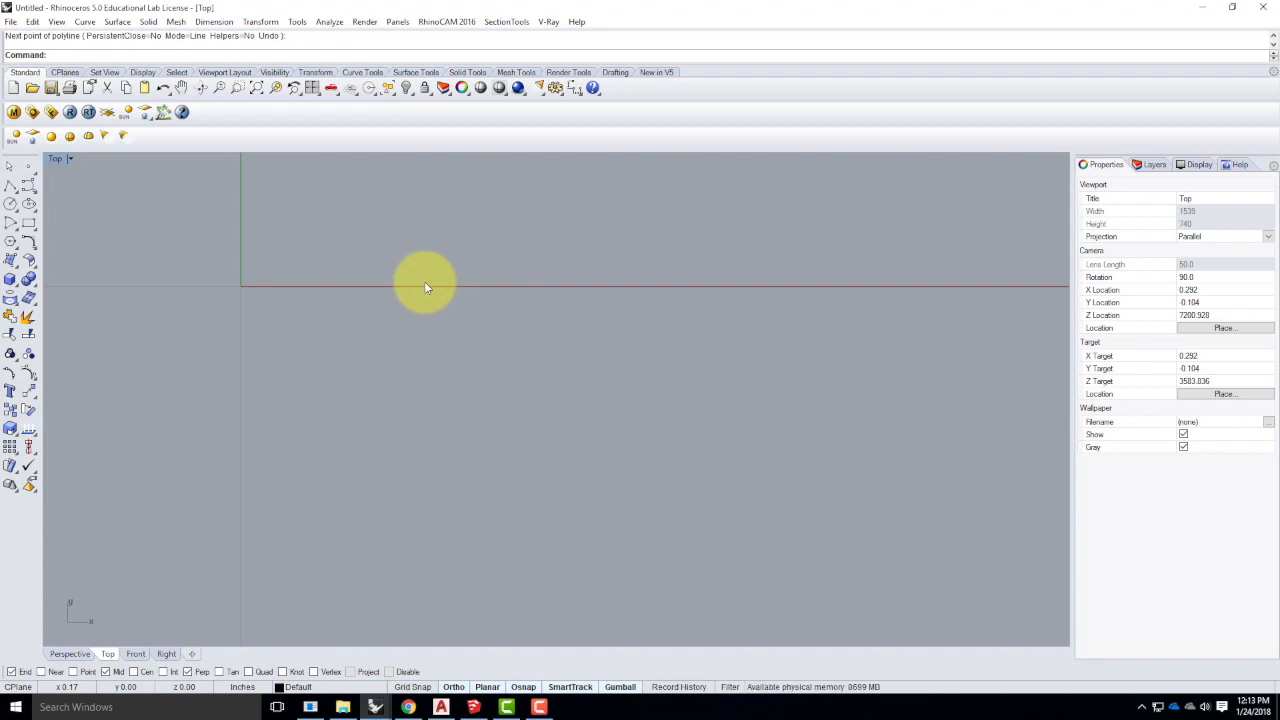
# - Start a polyline at 0,0 with Ortho on and begin entering the 0,24' point
pyautogui.click(9, 188)
pyautogui.write('0,0')
pyautogui.press('Return')
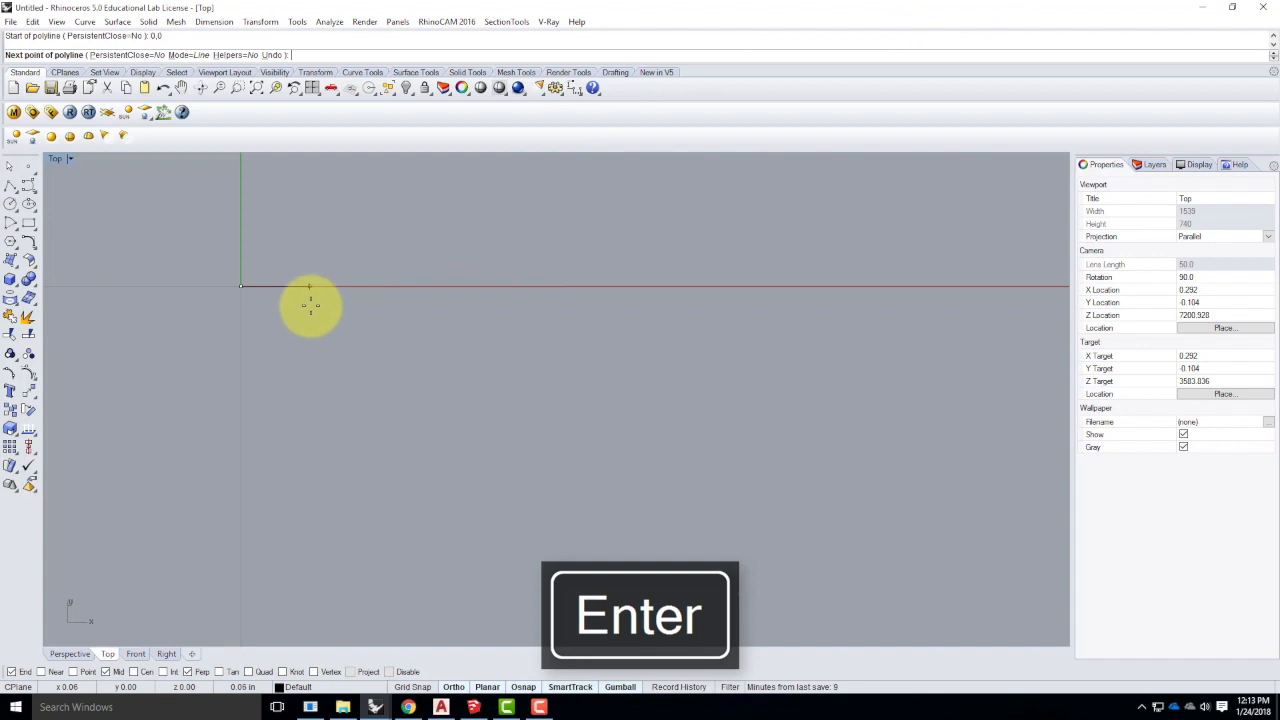
pyautogui.scroll(-5, 263, 494)
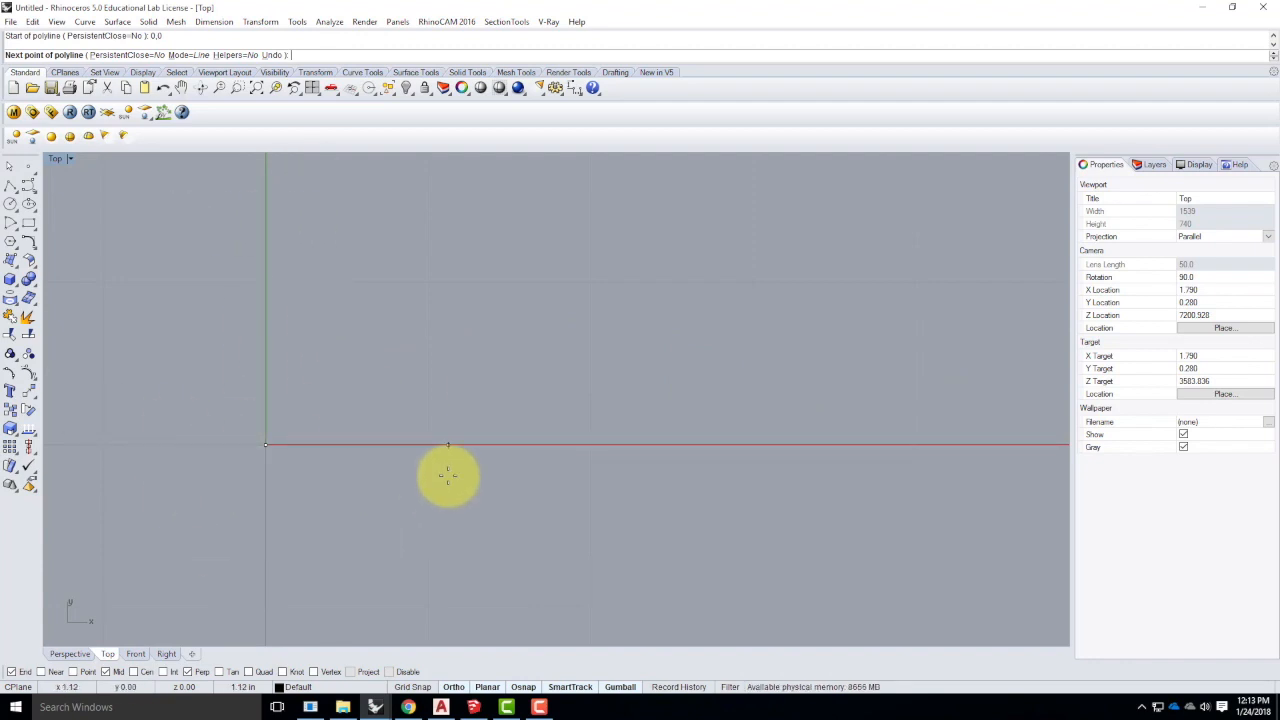
pyautogui.click(456, 687)
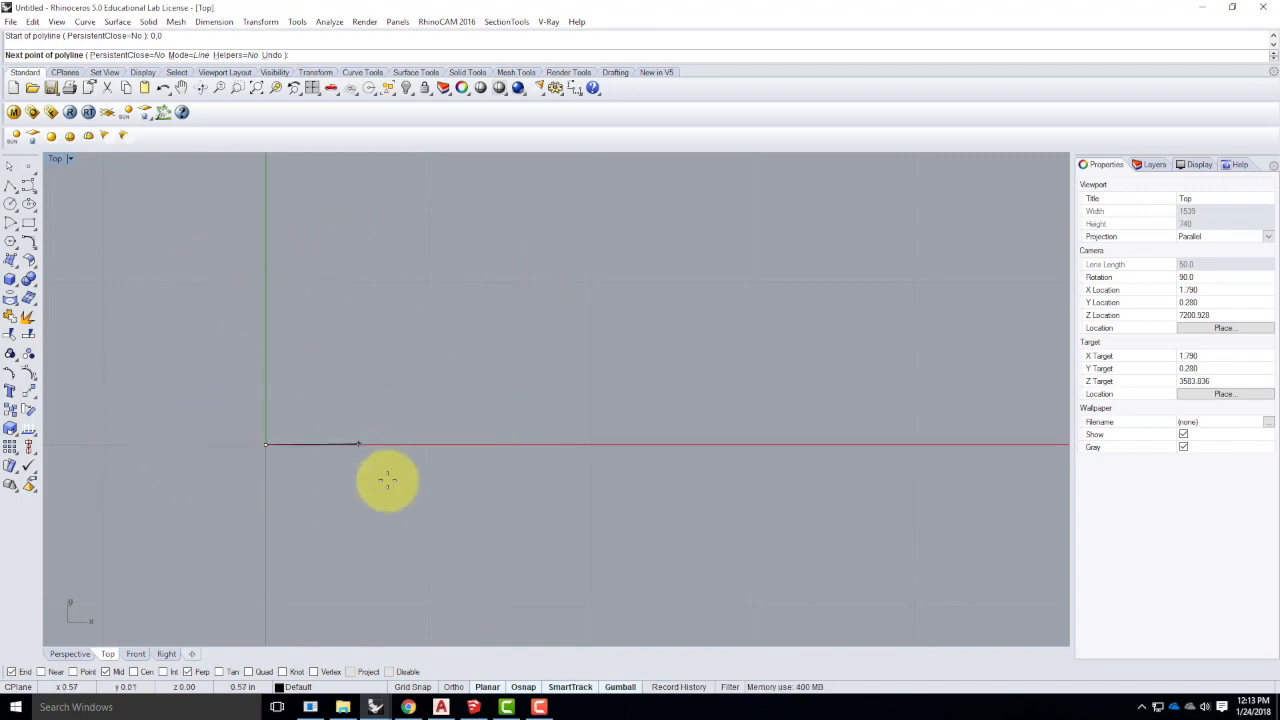
pyautogui.click(453, 687)
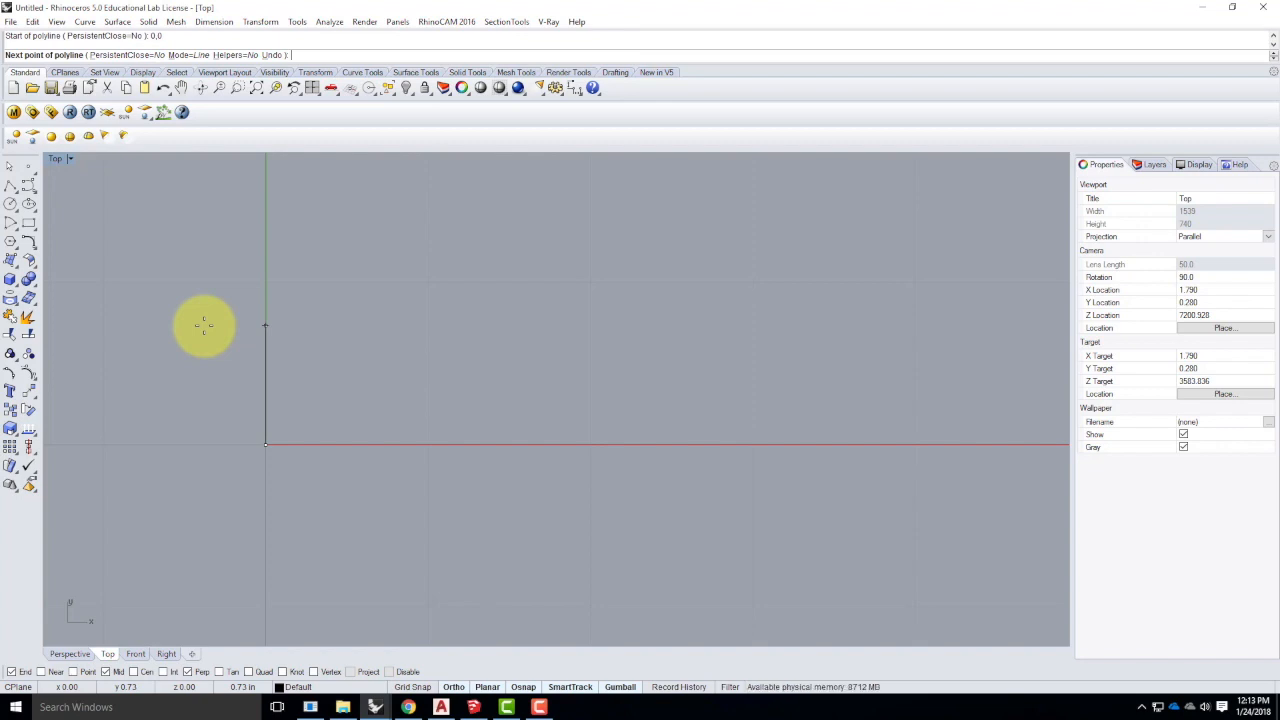
pyautogui.scroll(-4, 197, 480)
pyautogui.scroll(-5, 270, 470)
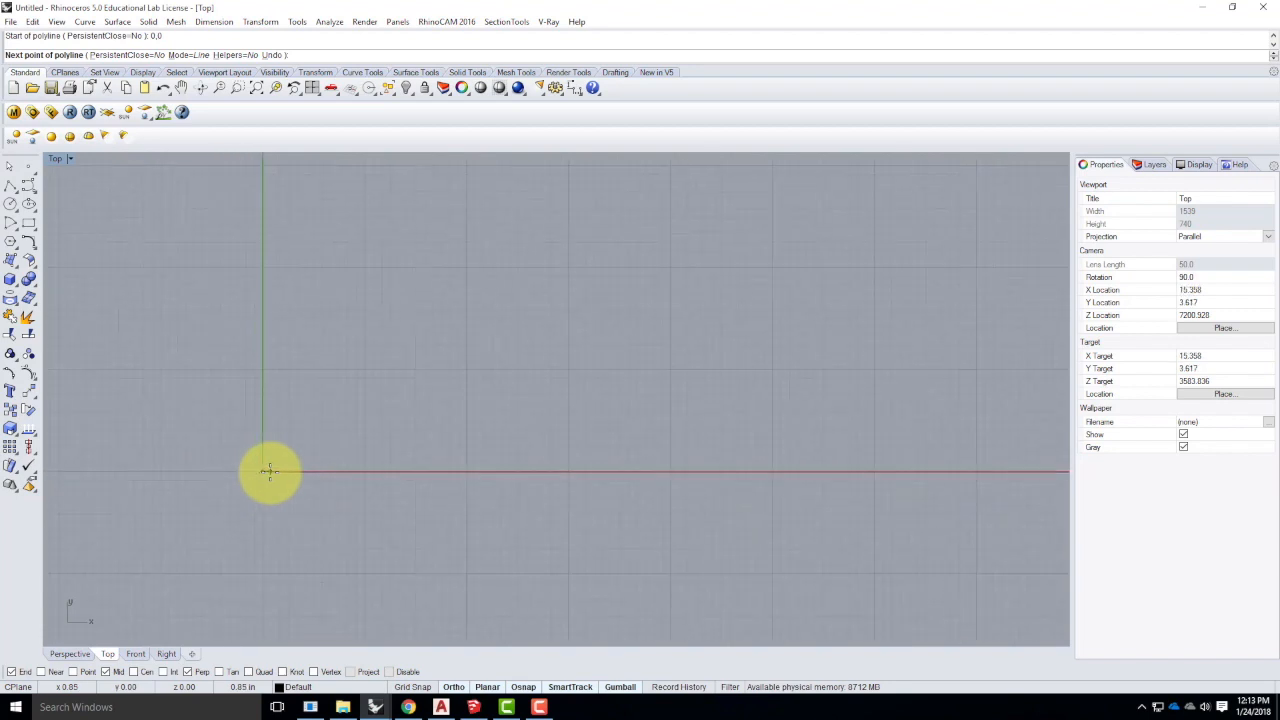
pyautogui.scroll(-4, 259, 330)
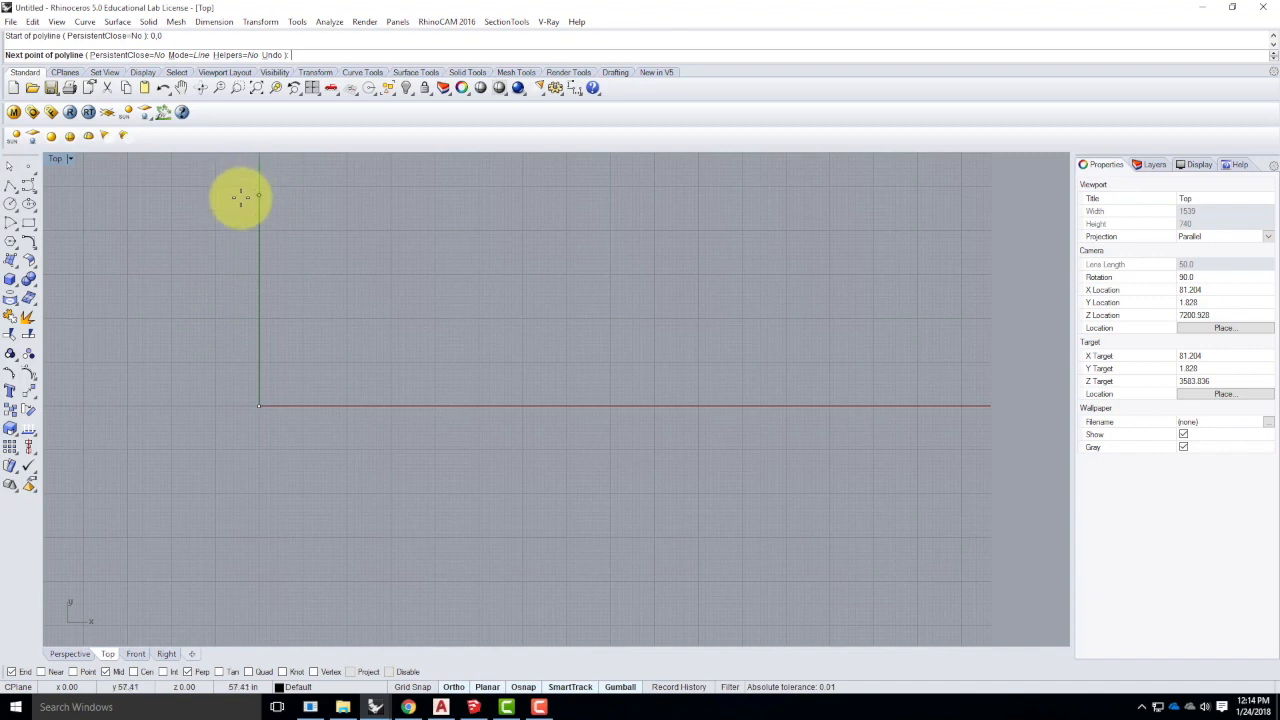
pyautogui.scroll(-6, 160, 420)
pyautogui.scroll(3, 203, 322)
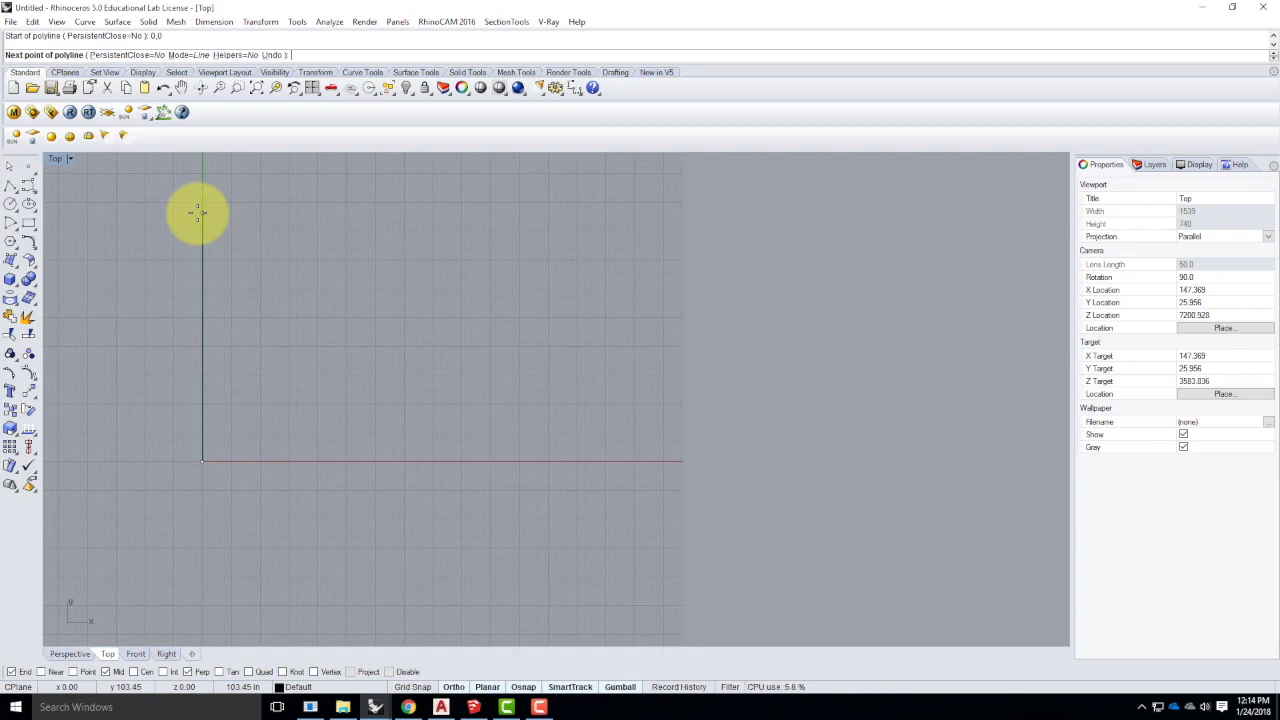
pyautogui.write("0,24'")
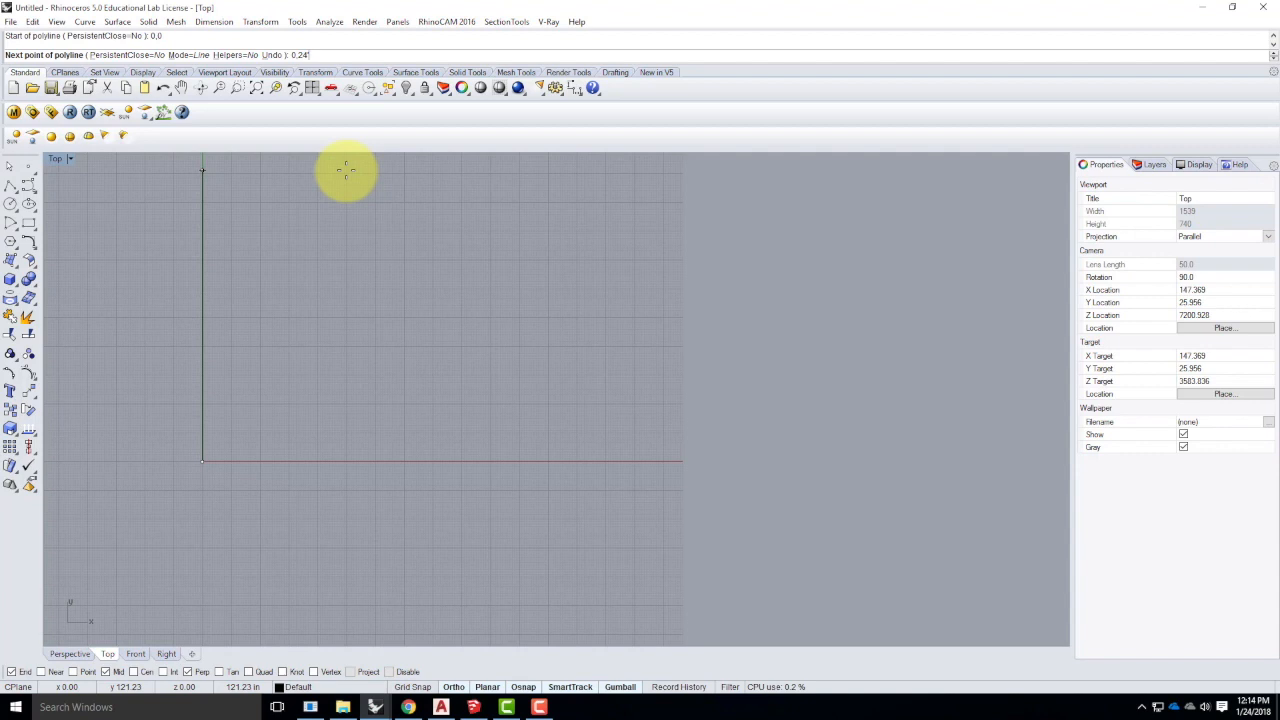
# - Fix the 24' vertical edge, then add the top corner at 12',24'
pyautogui.press('Return')
pyautogui.scroll(-10, 459, 504)
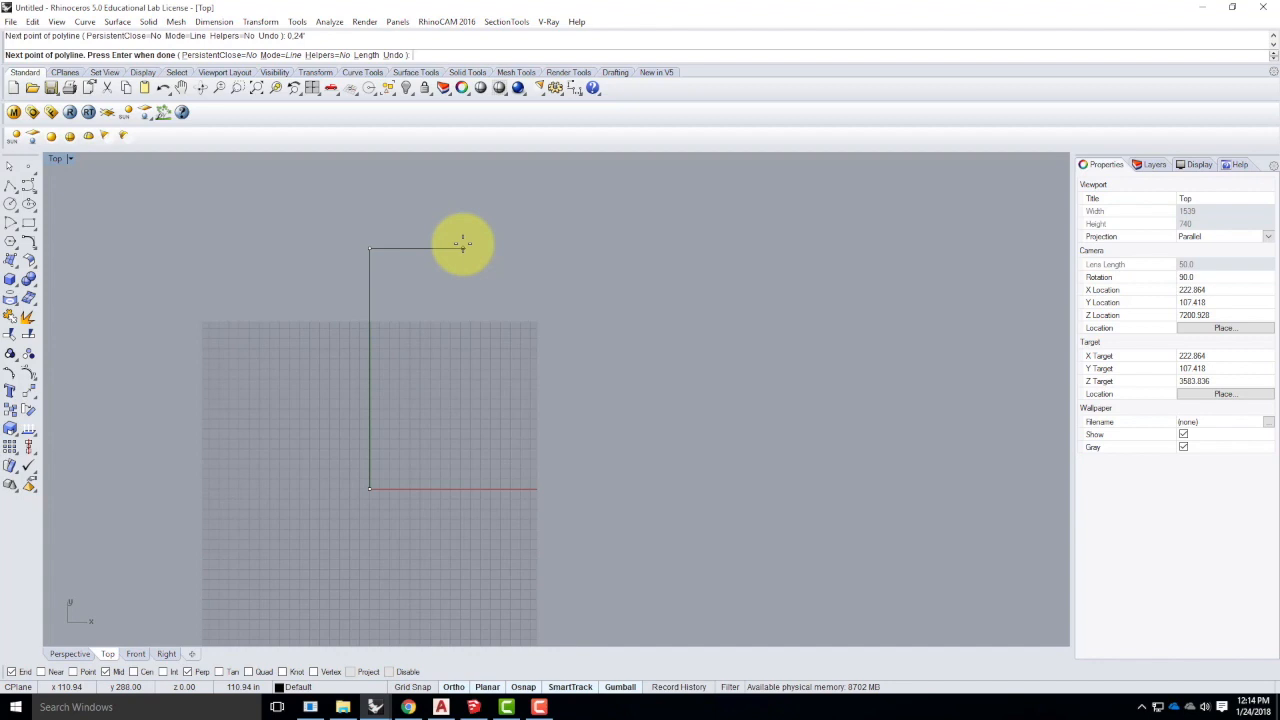
pyautogui.write('12')
pyautogui.write('"')
pyautogui.write("24'")
pyautogui.press('Return')
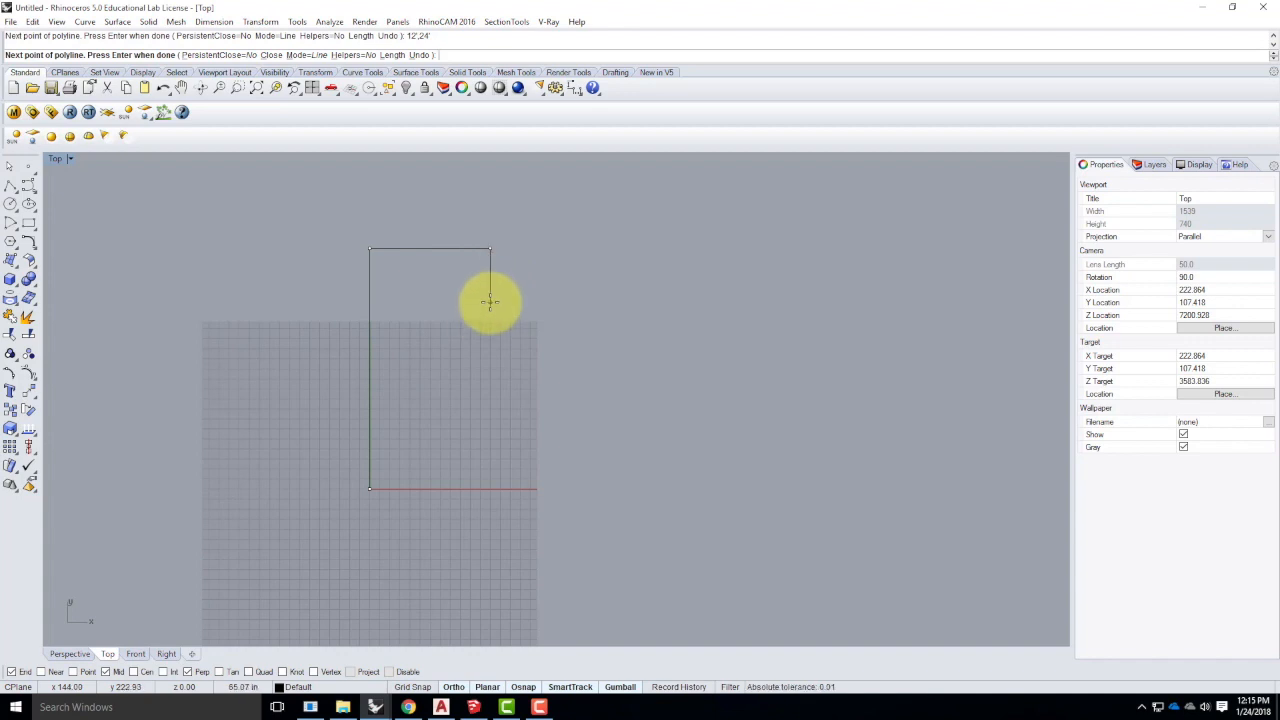
pyautogui.write("@0,-6'")
pyautogui.press('Return')
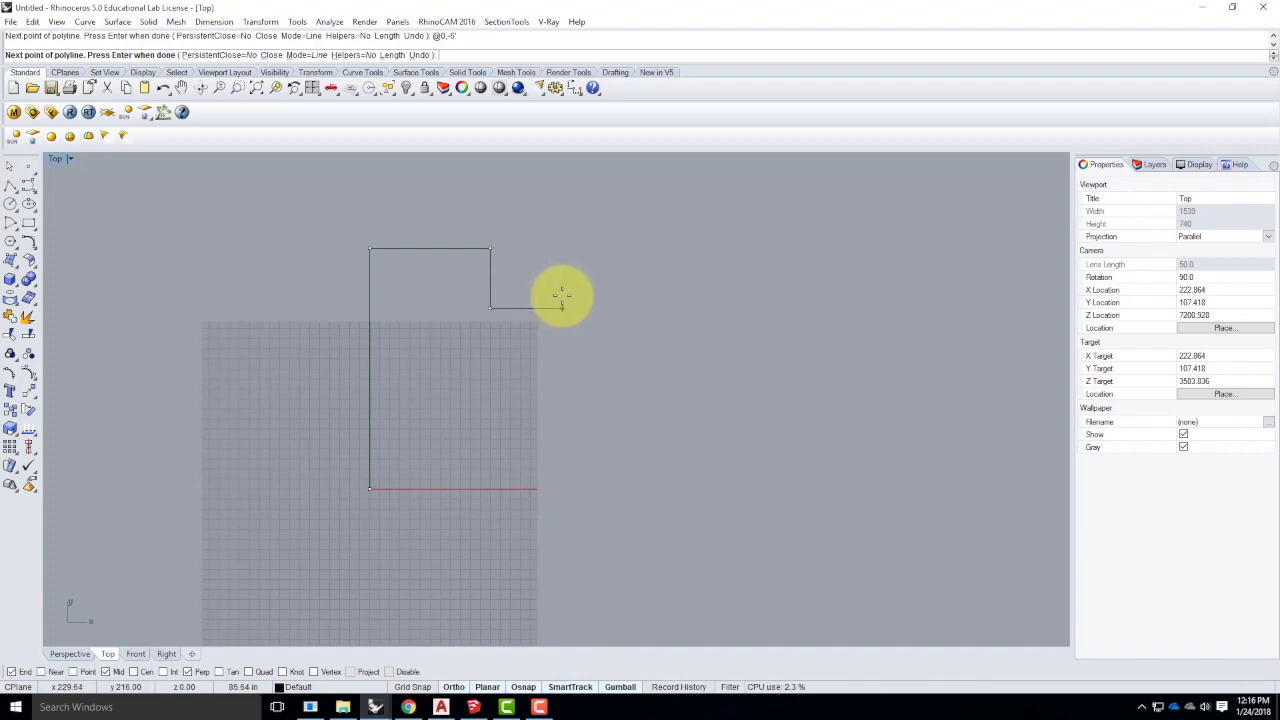
pyautogui.write("@12'")
pyautogui.write(',0')
# - Confirm the 12' run right, then drop 12' down and return 12' left
pyautogui.press('Return')
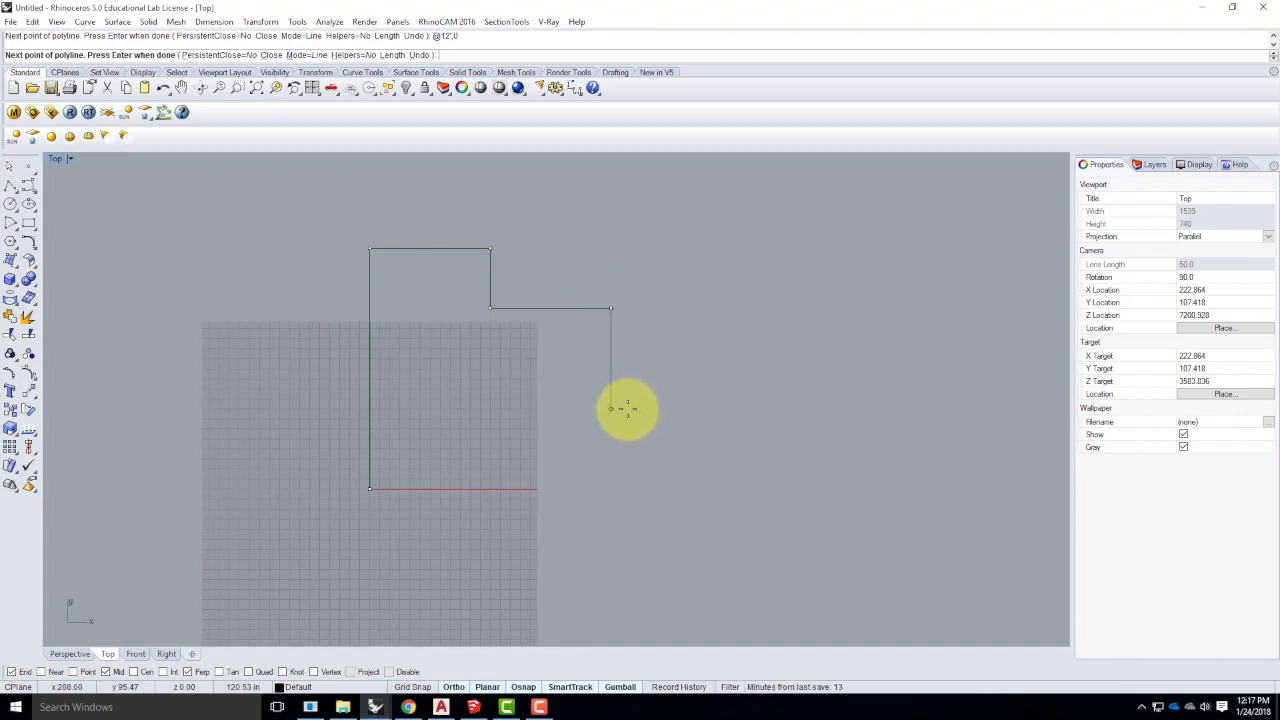
pyautogui.write("@0,-12'")
pyautogui.press('Return')
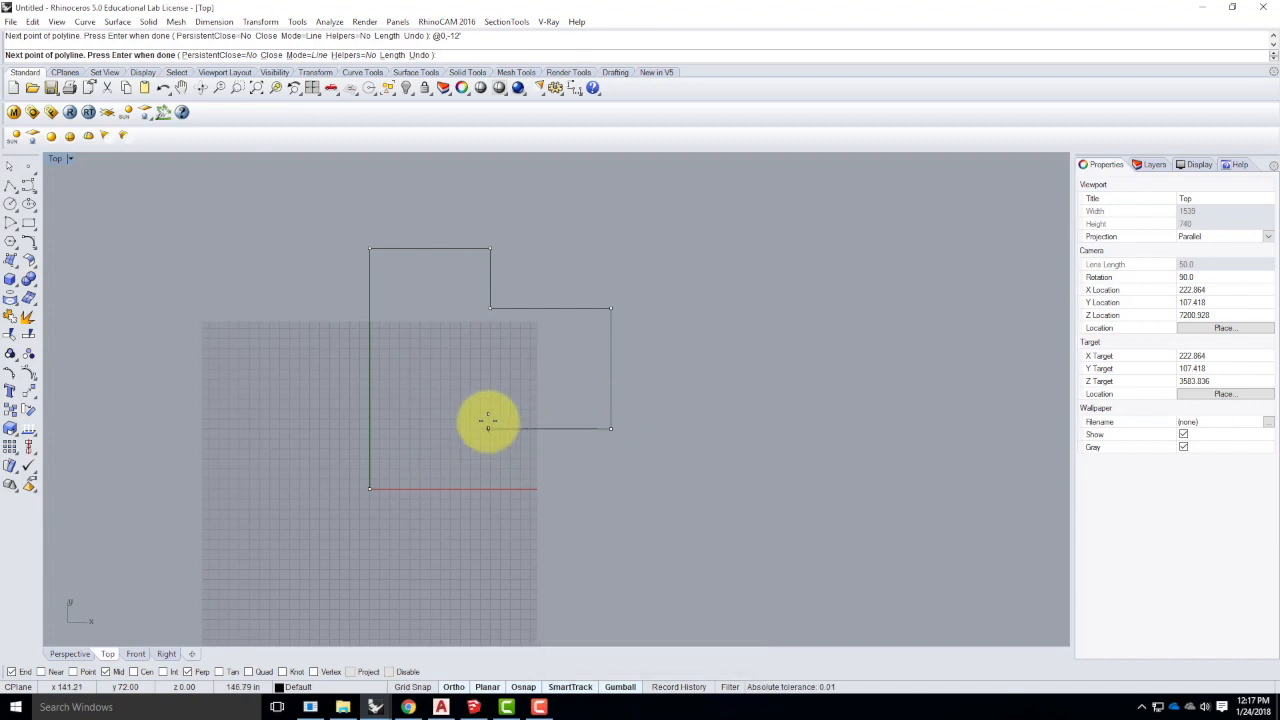
pyautogui.write("@-12',0")
pyautogui.press('Return')
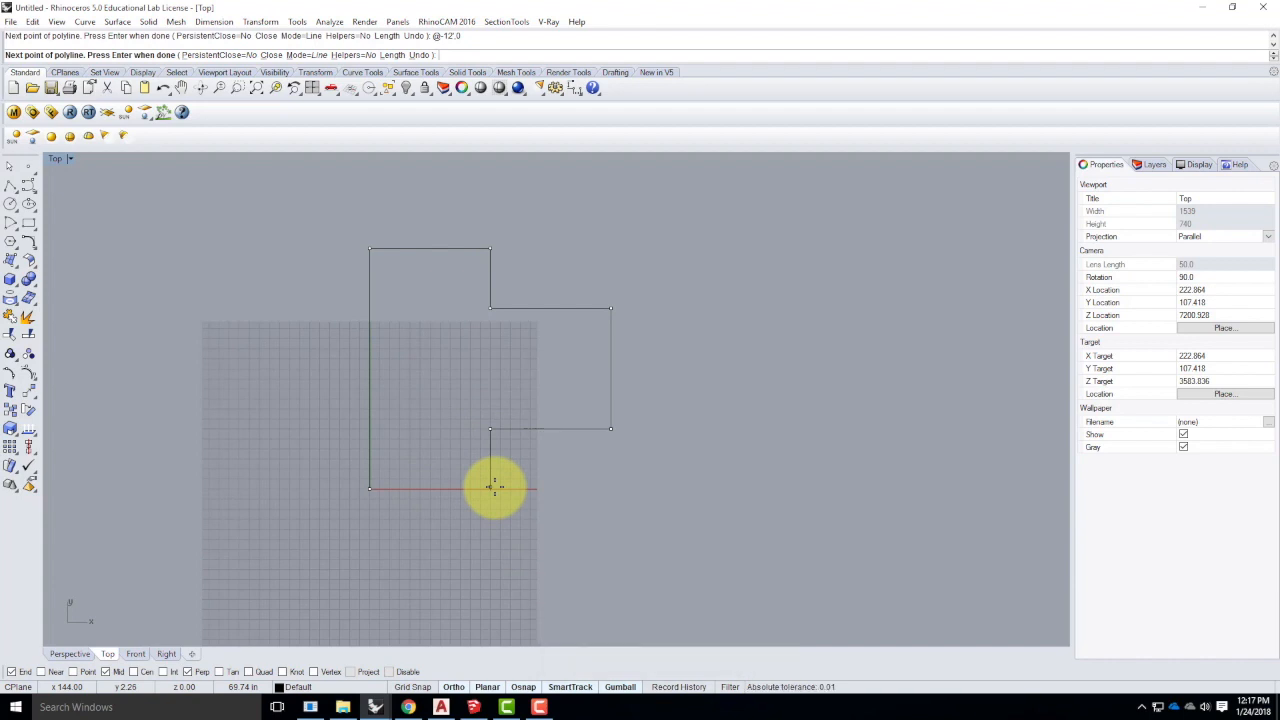
# - Add the base corner at 12',0 and close the outline with C
pyautogui.write("2',0")
pyautogui.press('Return')
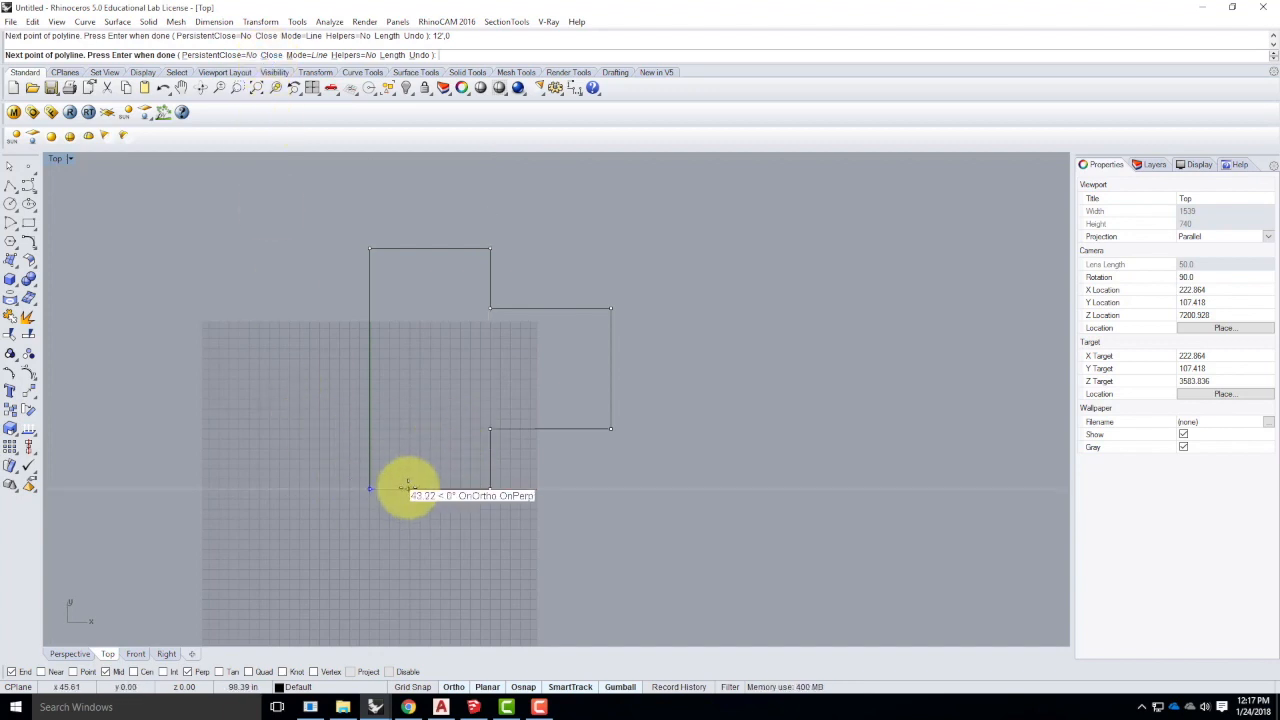
pyautogui.write('c')
pyautogui.press('Return')
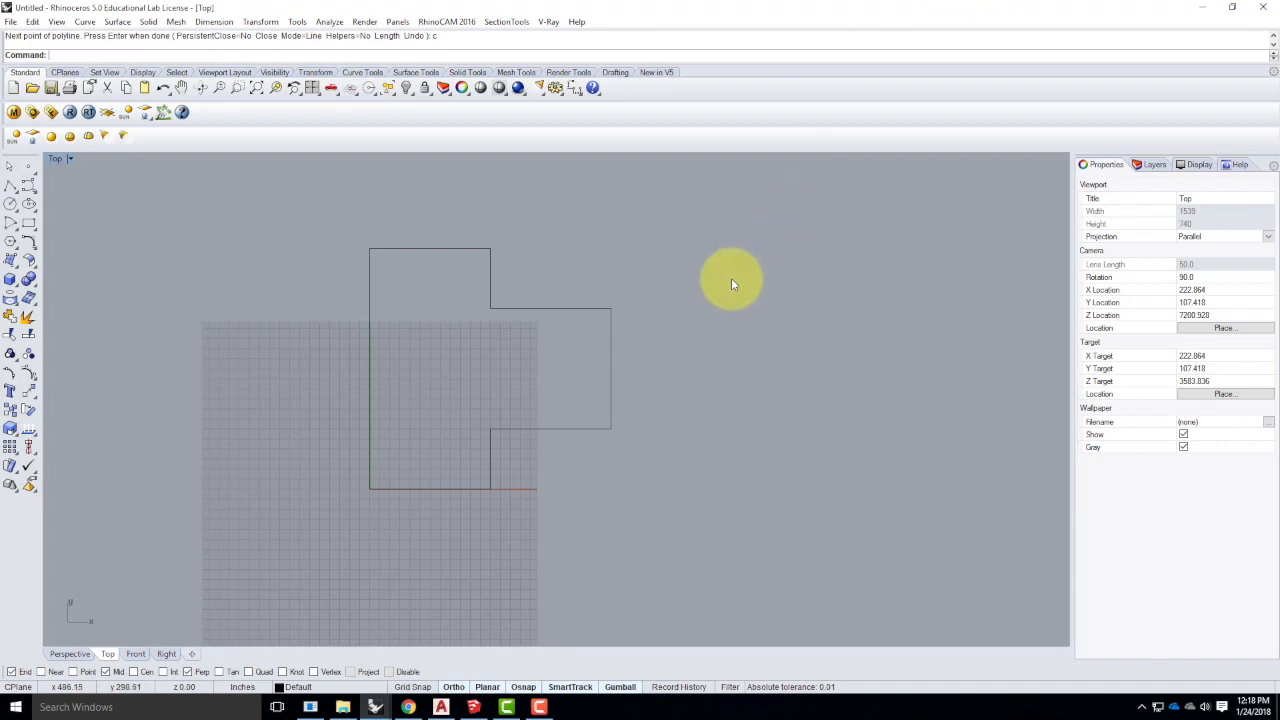
# - Select the closed outline to check it, turn Gumball off, and deselect
pyautogui.click(565, 310)
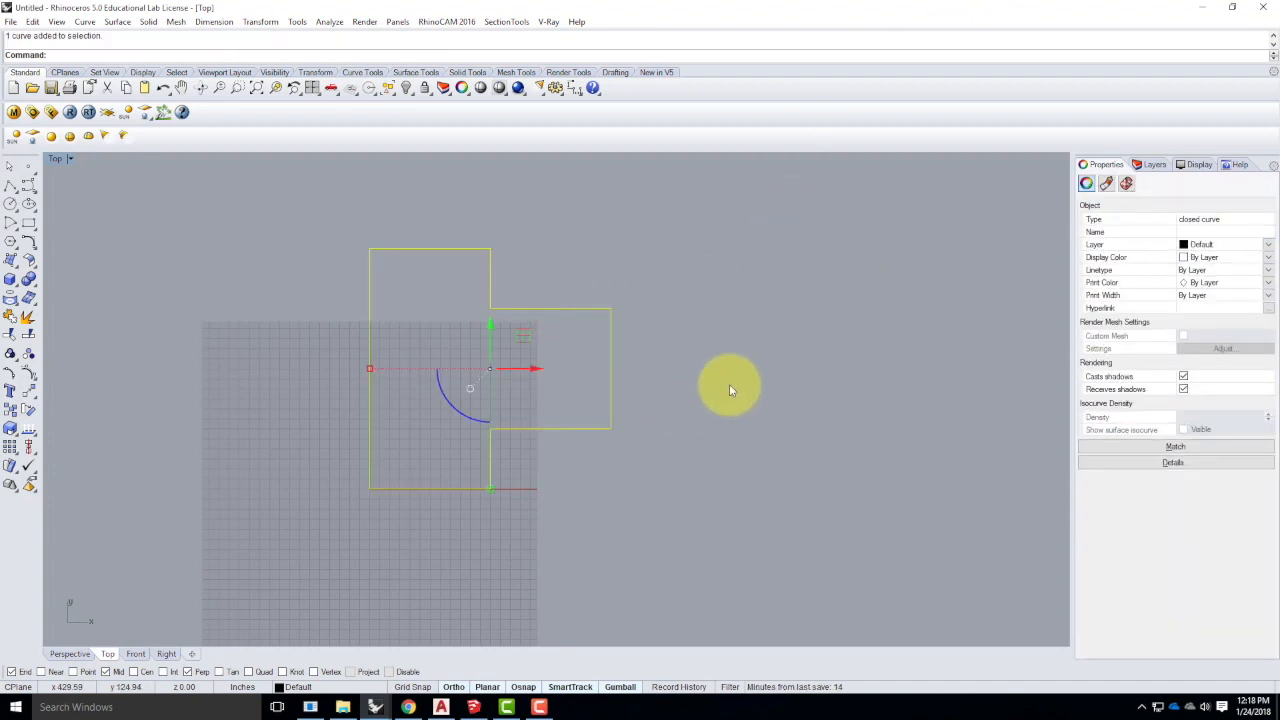
pyautogui.click(620, 687)
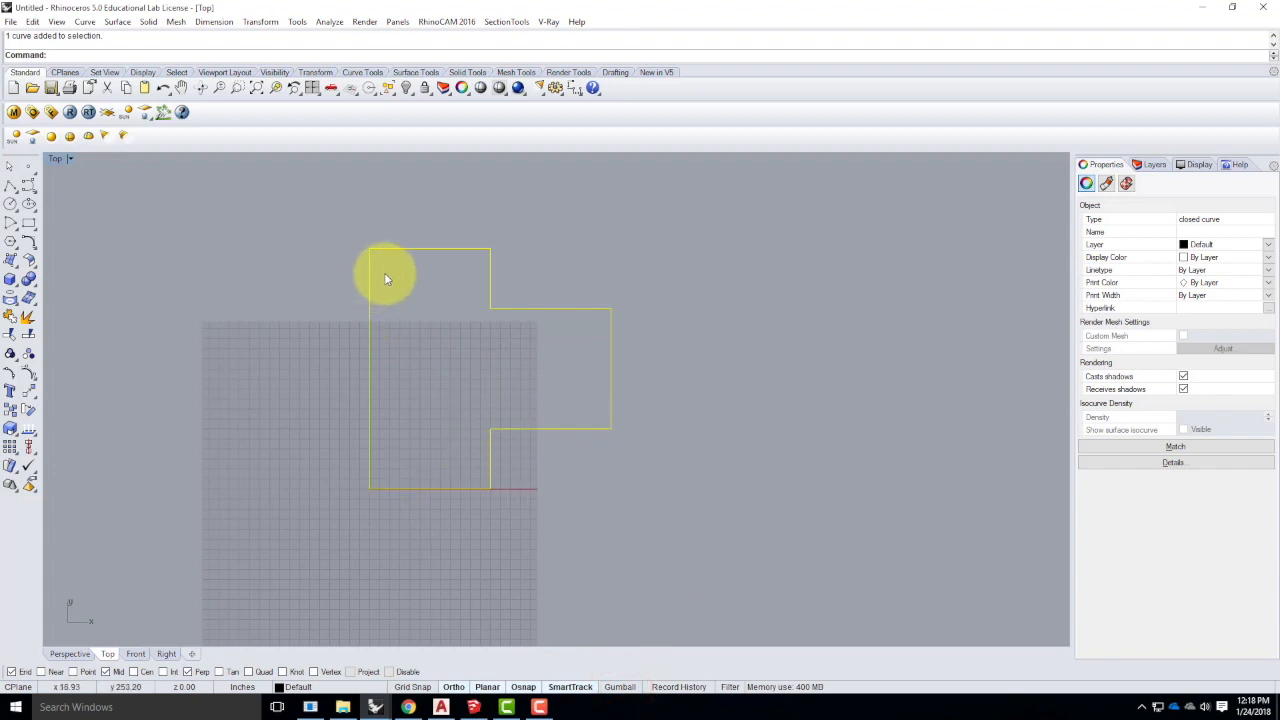
pyautogui.click(554, 486)
pyautogui.scroll(-3, 317, 425)
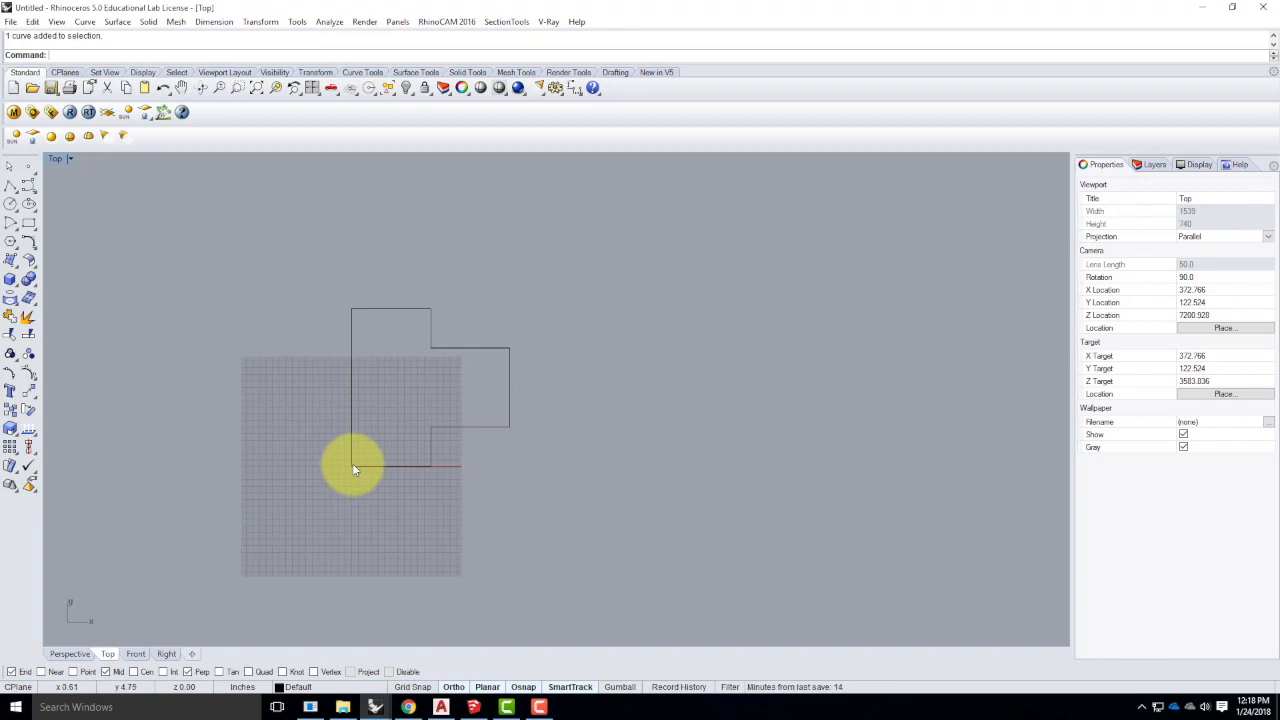
pyautogui.click(10, 186)
pyautogui.click(732, 343)
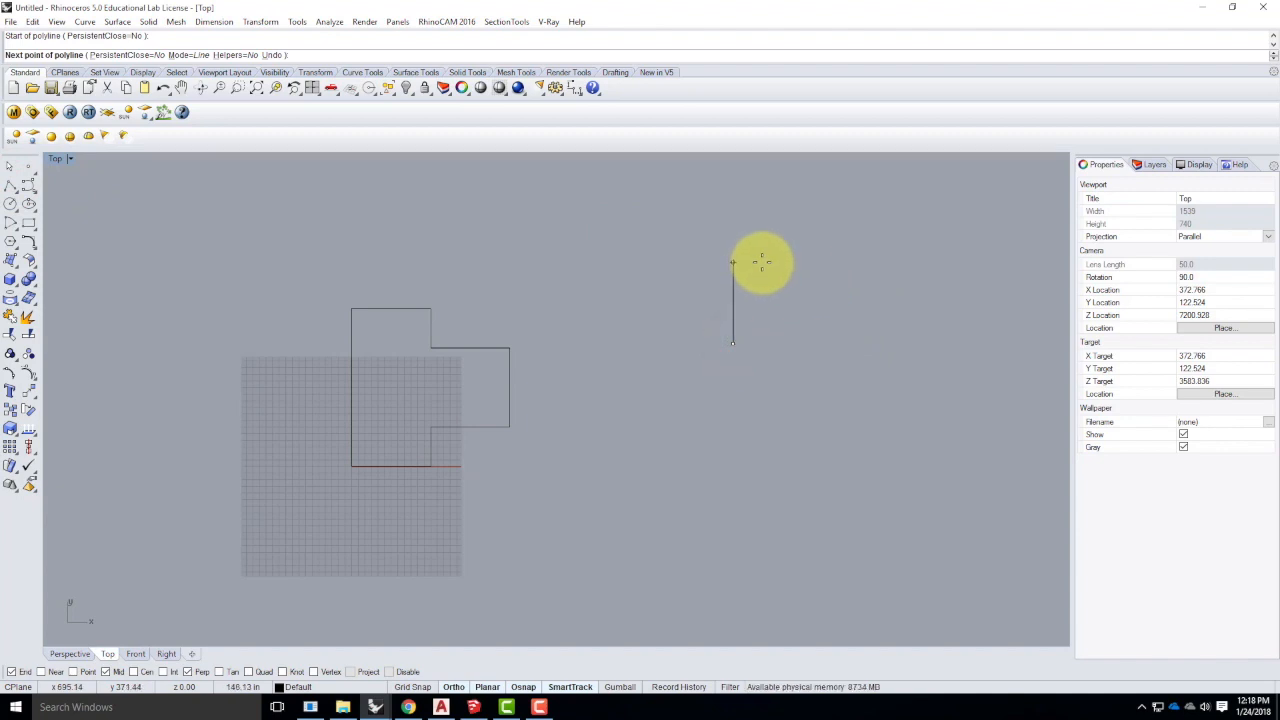
pyautogui.write("@0.24'")
pyautogui.press('Return')
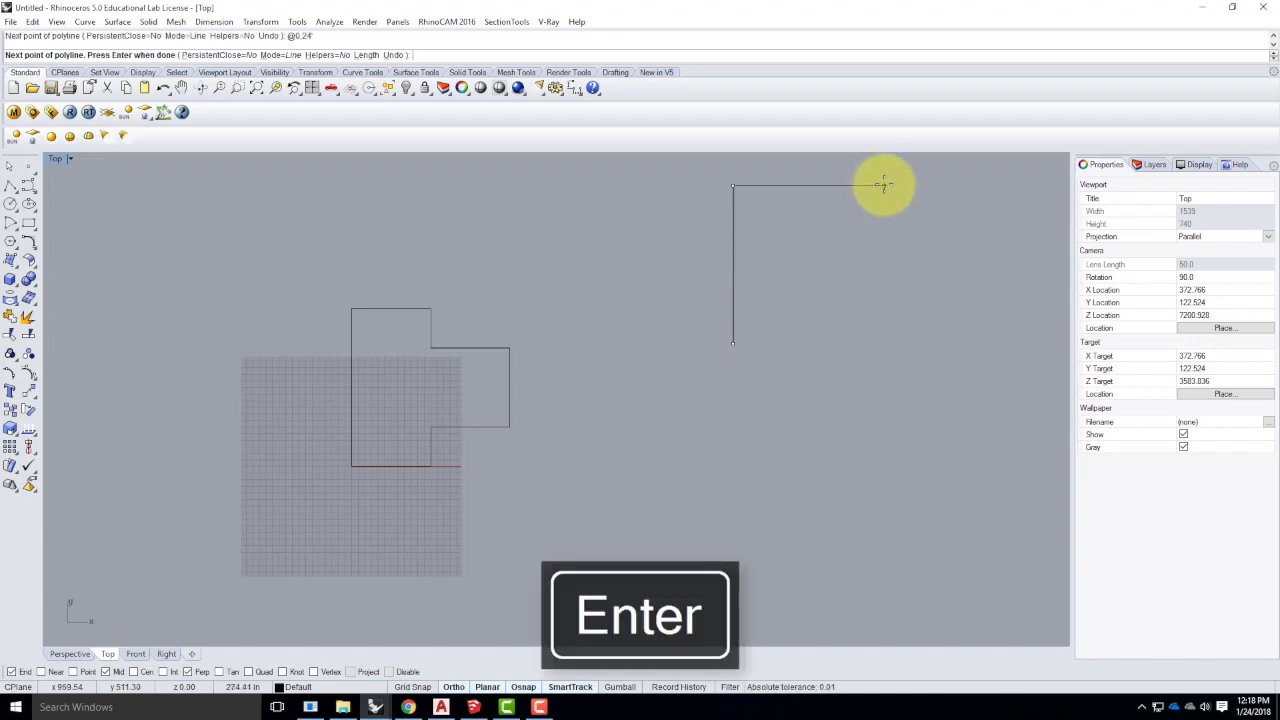
pyautogui.write("@12',0")
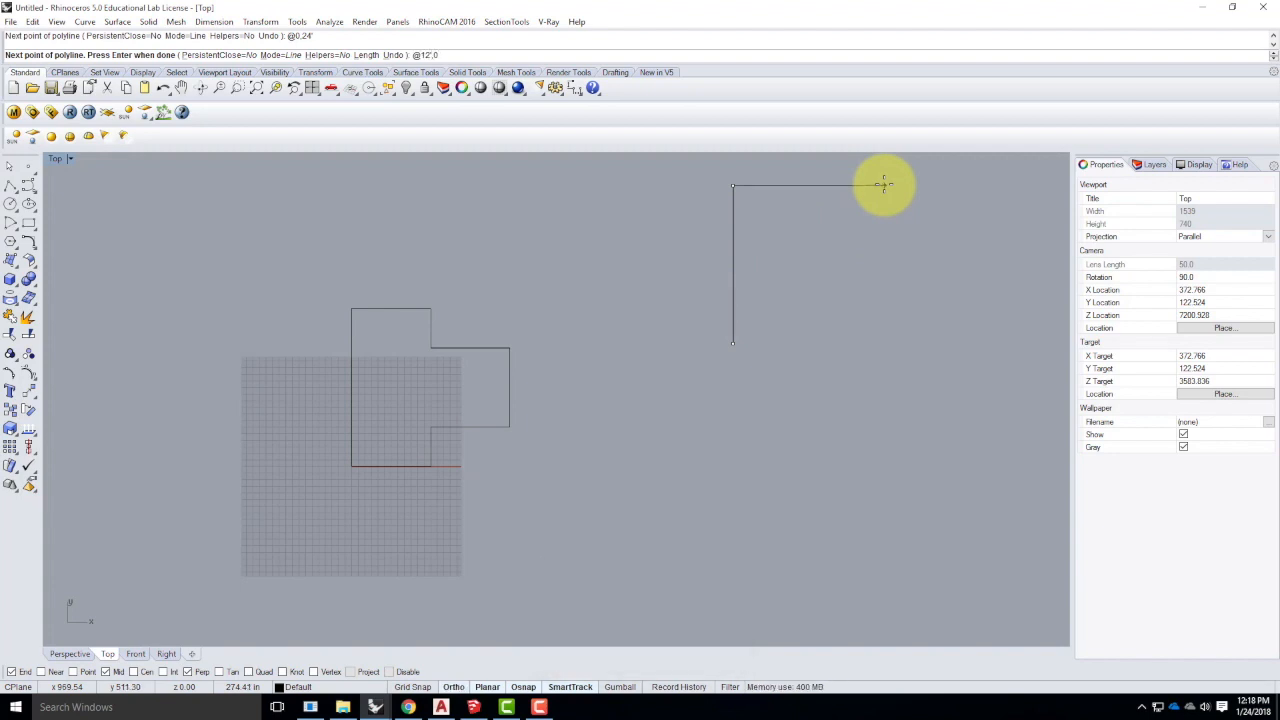
pyautogui.press('Return')
pyautogui.write('@-6')
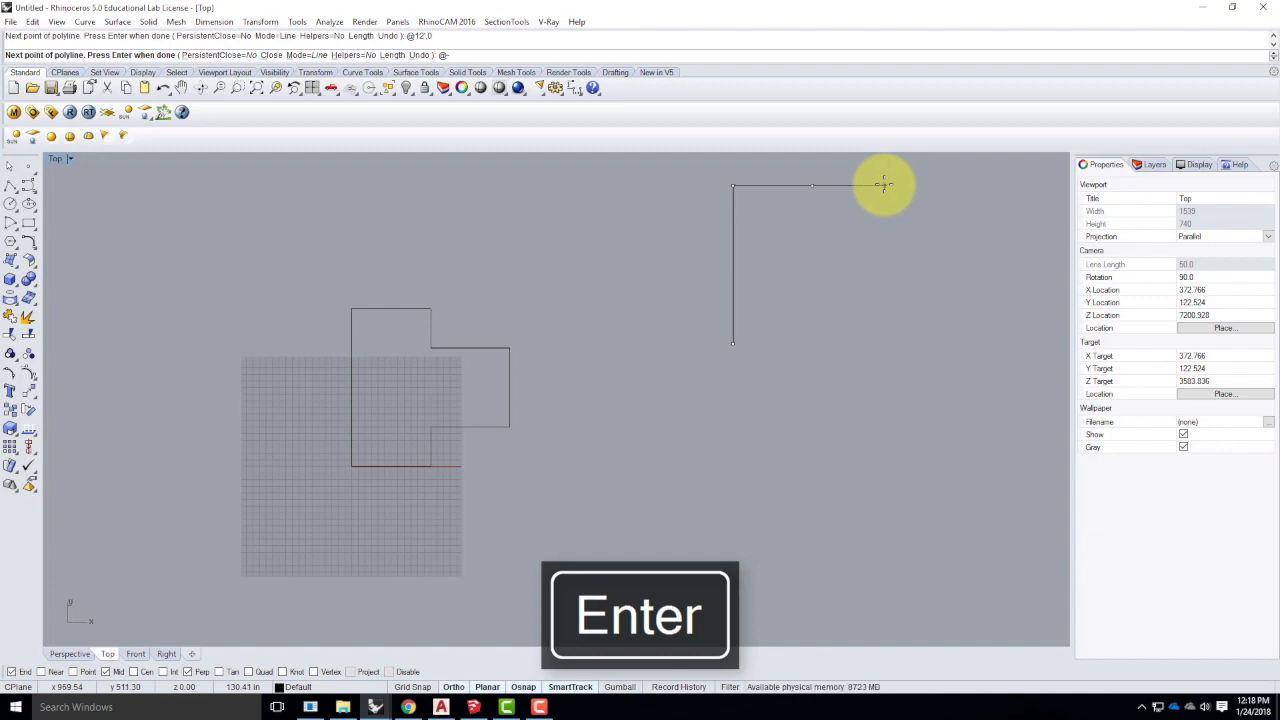
pyautogui.press('BackSpace')
pyautogui.write('0,-6')
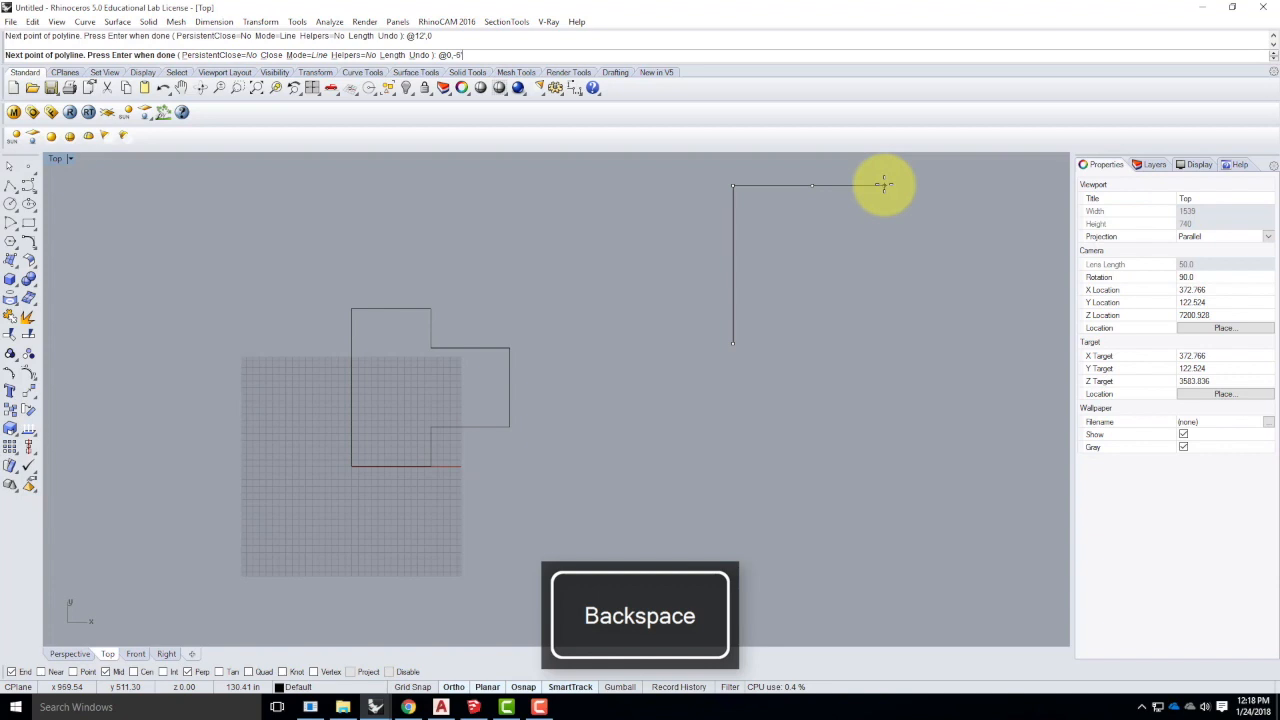
pyautogui.press('Return')
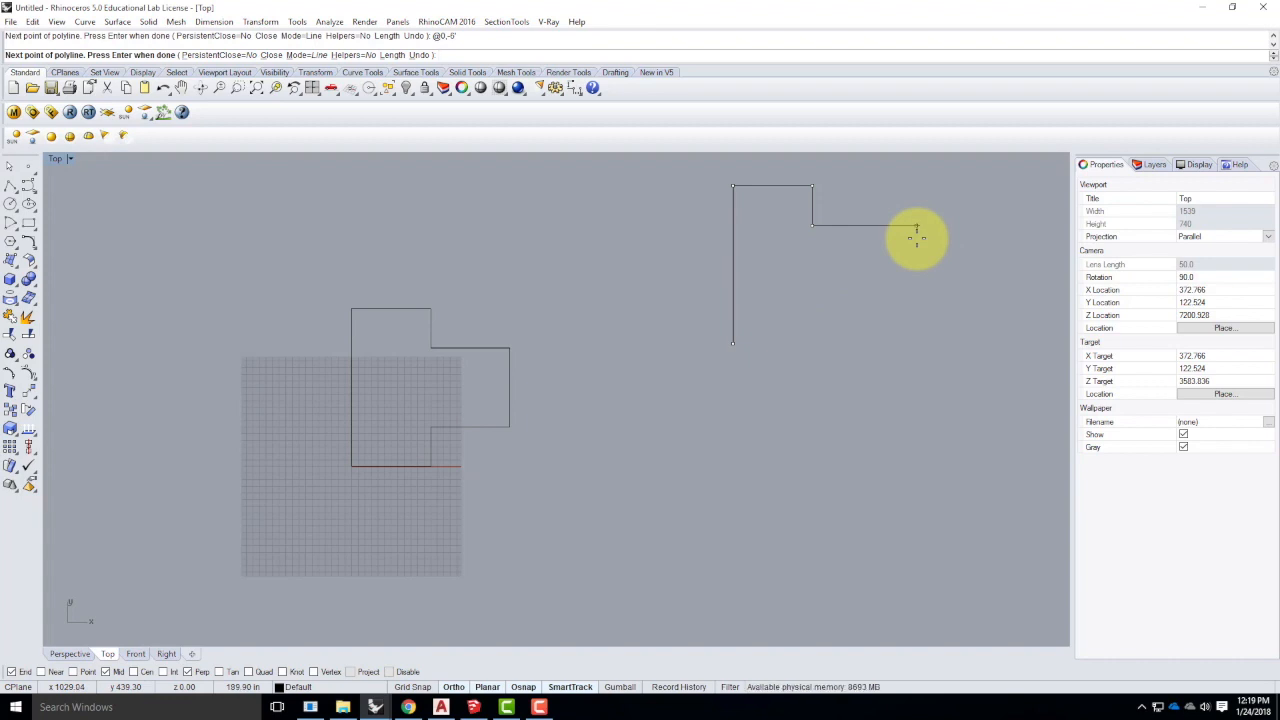
# - Add three 12' edges: right, down, then back left
pyautogui.write("12'")
pyautogui.press('Return')
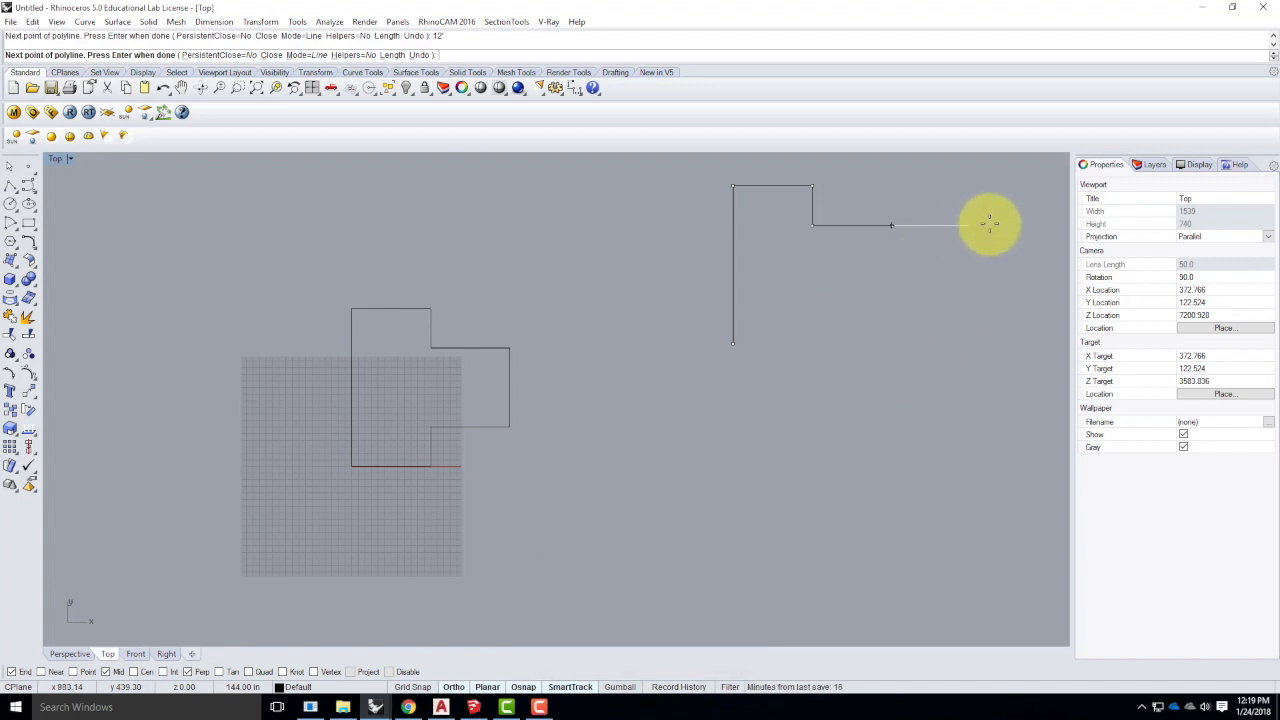
pyautogui.click(981, 225)
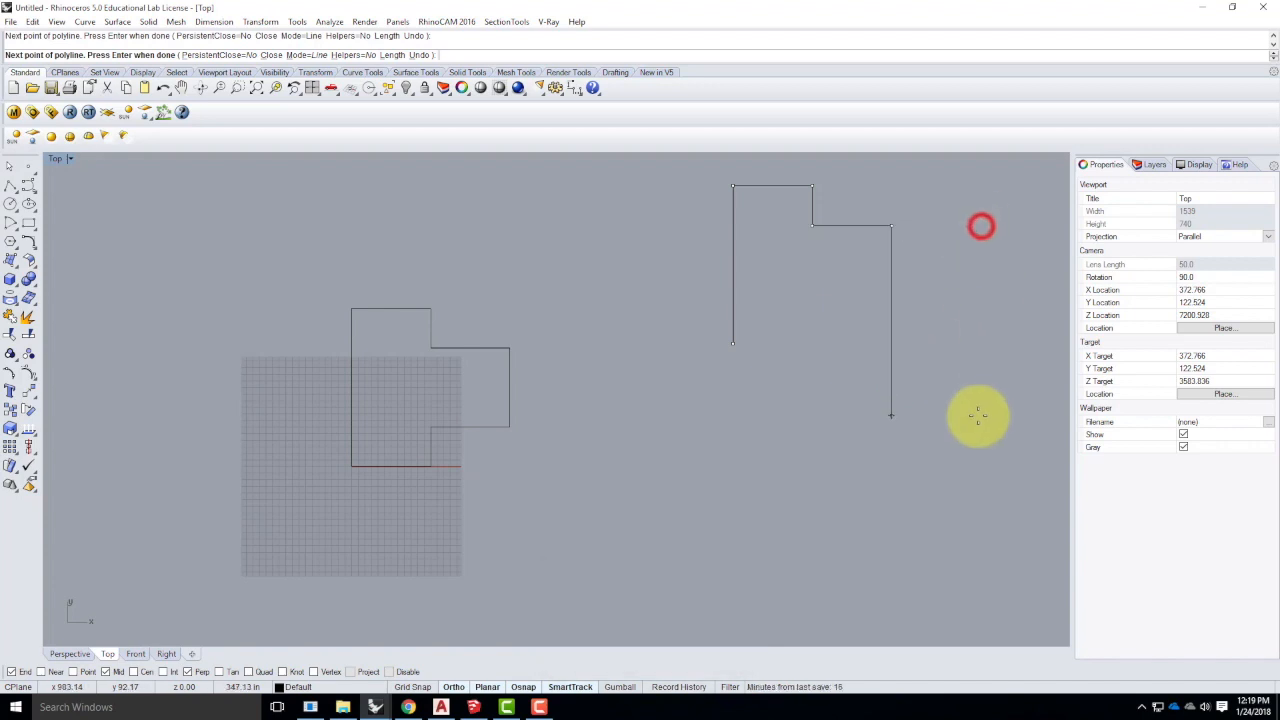
pyautogui.write('12')
pyautogui.press('Return')
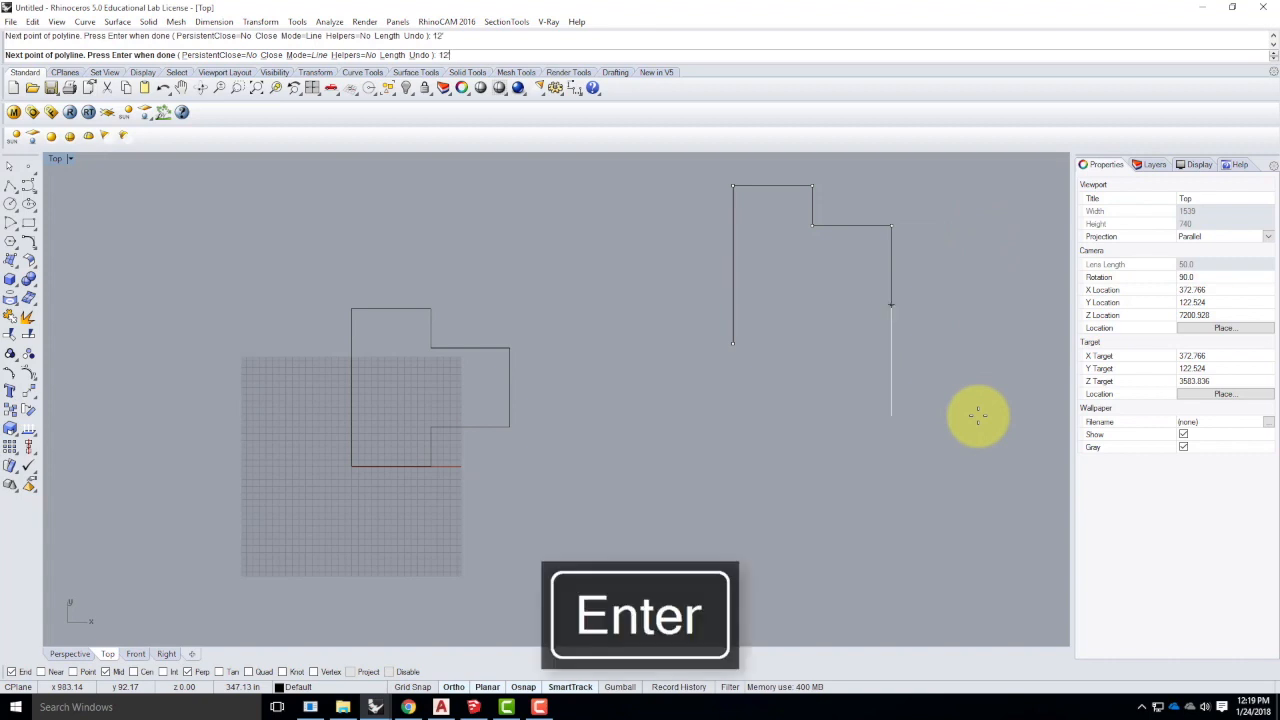
pyautogui.click(923, 463)
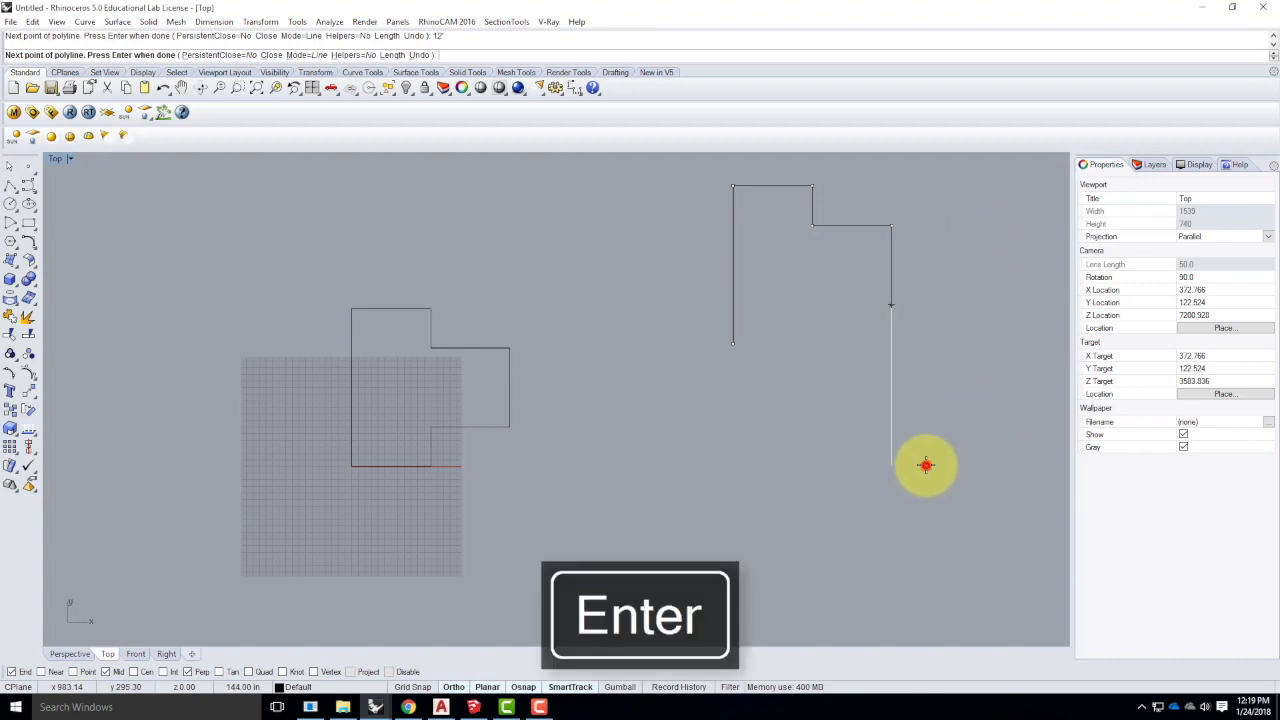
pyautogui.write('12')
pyautogui.press('Return')
pyautogui.click(740, 422)
# - Add the final 6' edge downward and close the outline with C
pyautogui.write('6')
pyautogui.press('Return')
pyautogui.click(770, 480)
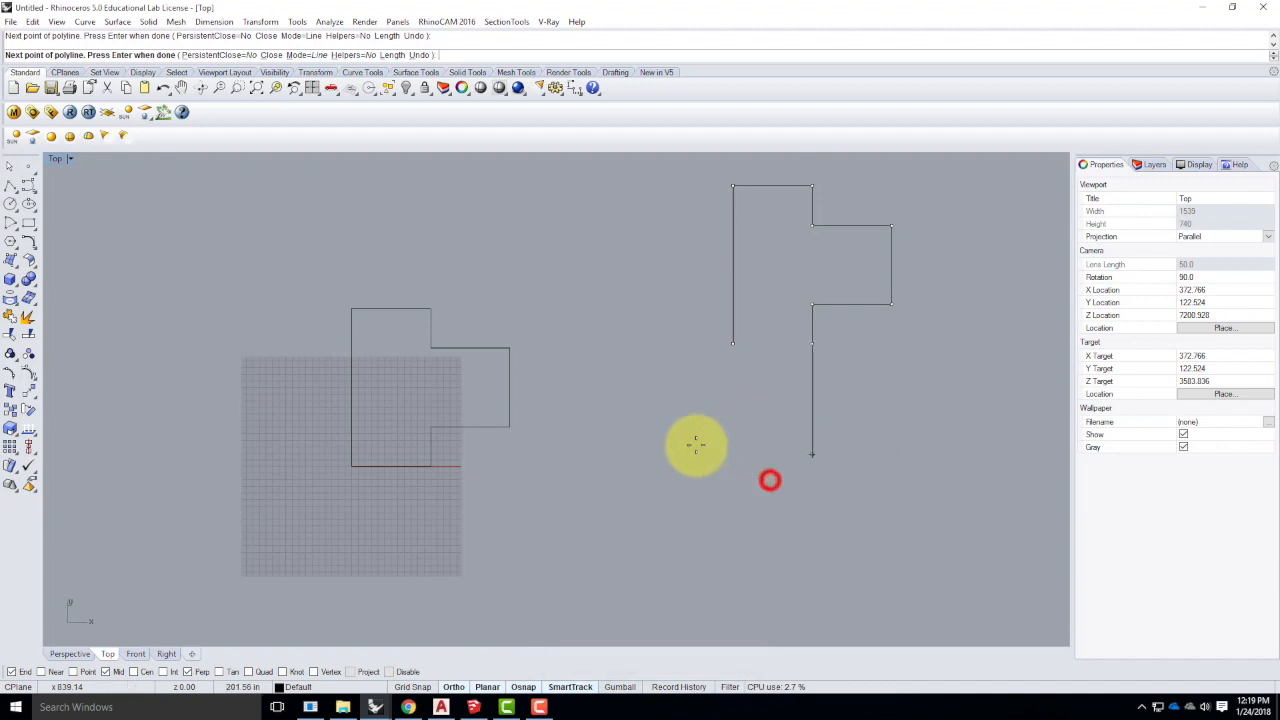
pyautogui.write('c')
pyautogui.press('Return')
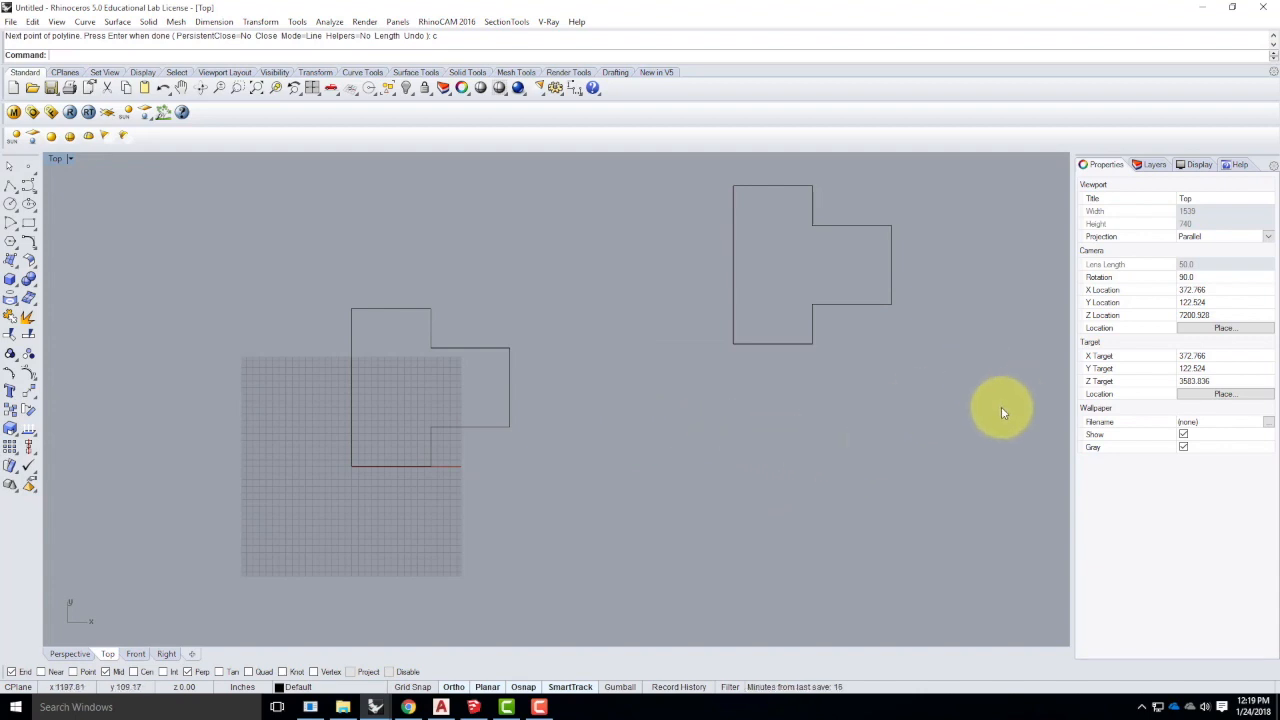
# - Start a third polyline below with a 24' vertical side and a 12' top edge
pyautogui.click(12, 187)
pyautogui.scroll(-5, 352, 294)
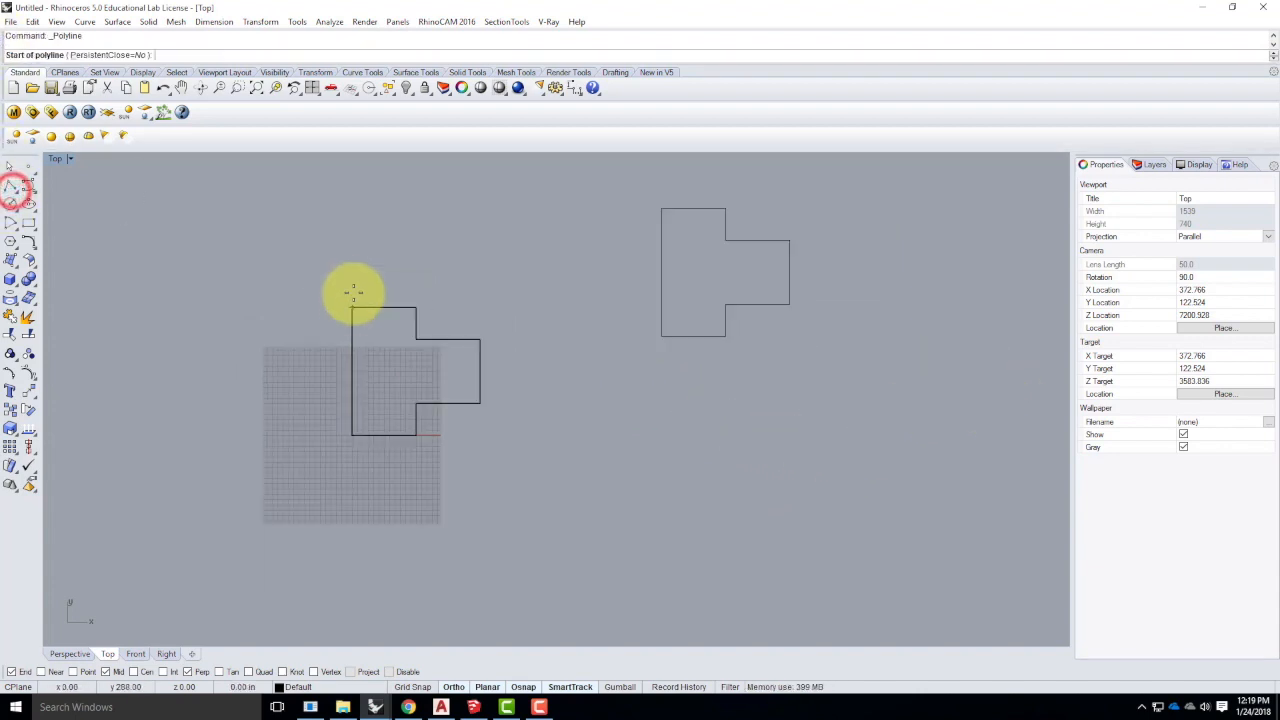
pyautogui.click(517, 480)
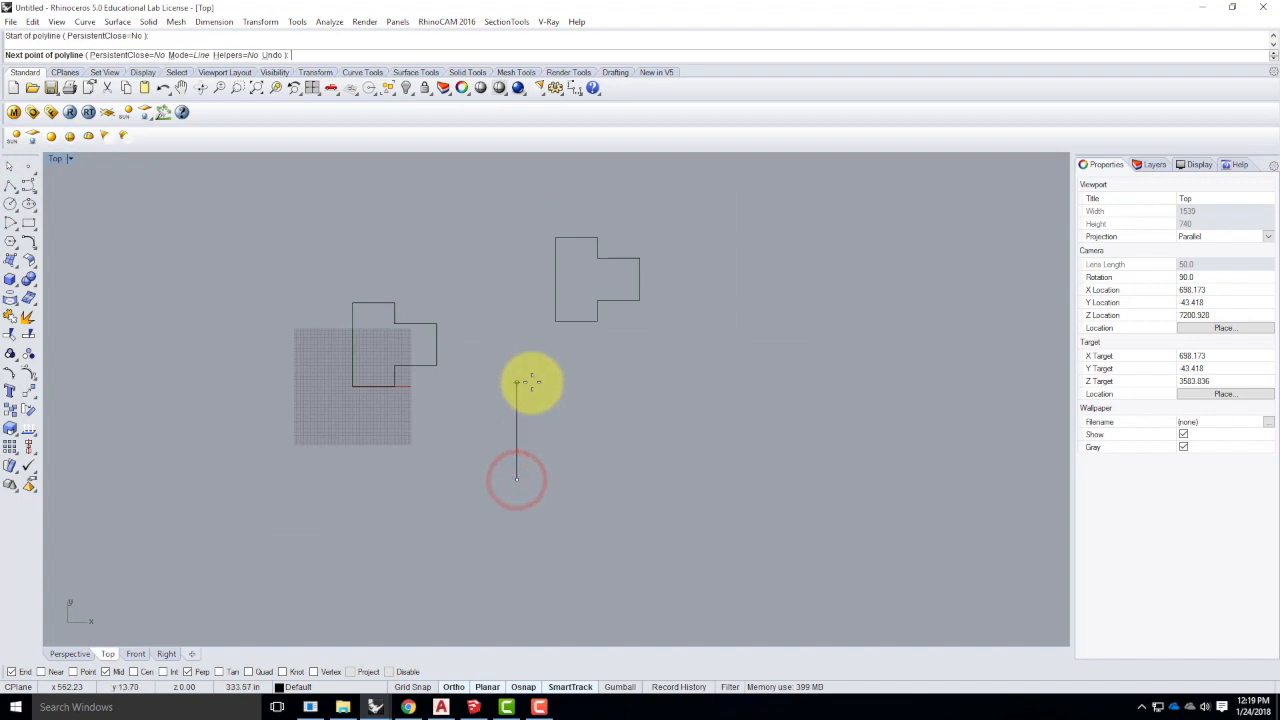
pyautogui.write('2')
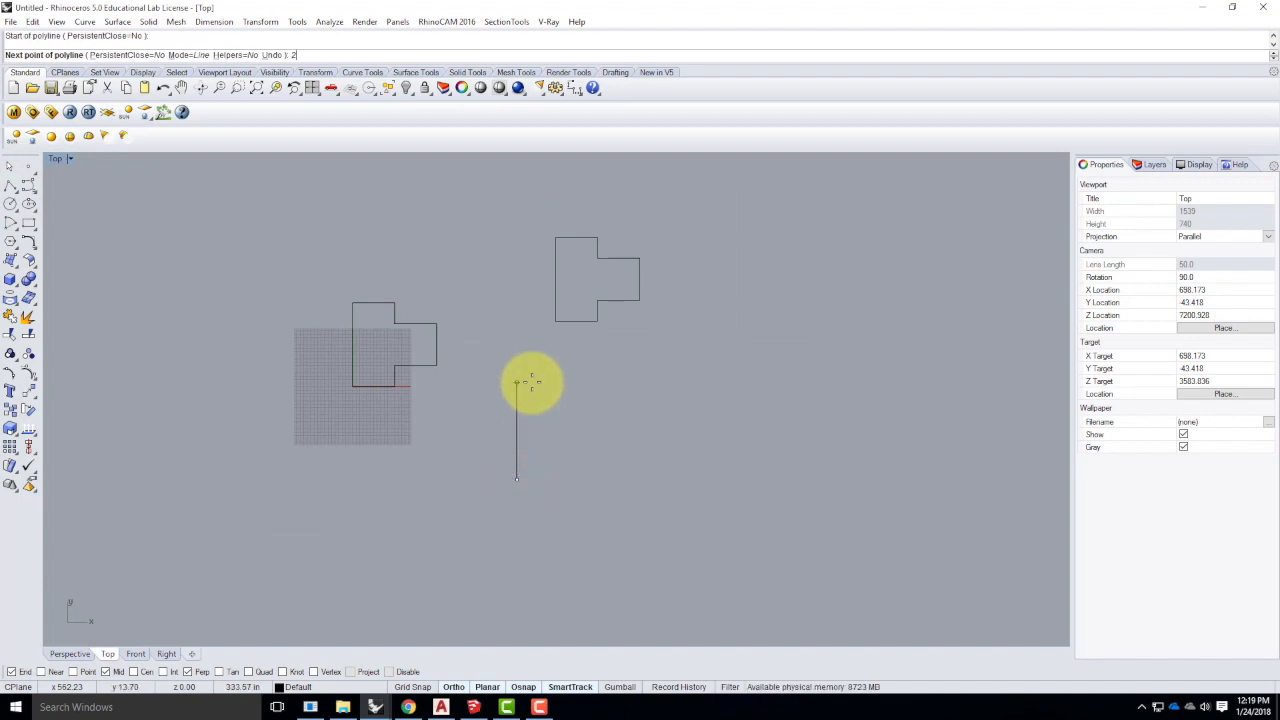
pyautogui.write("4'")
pyautogui.press('Return')
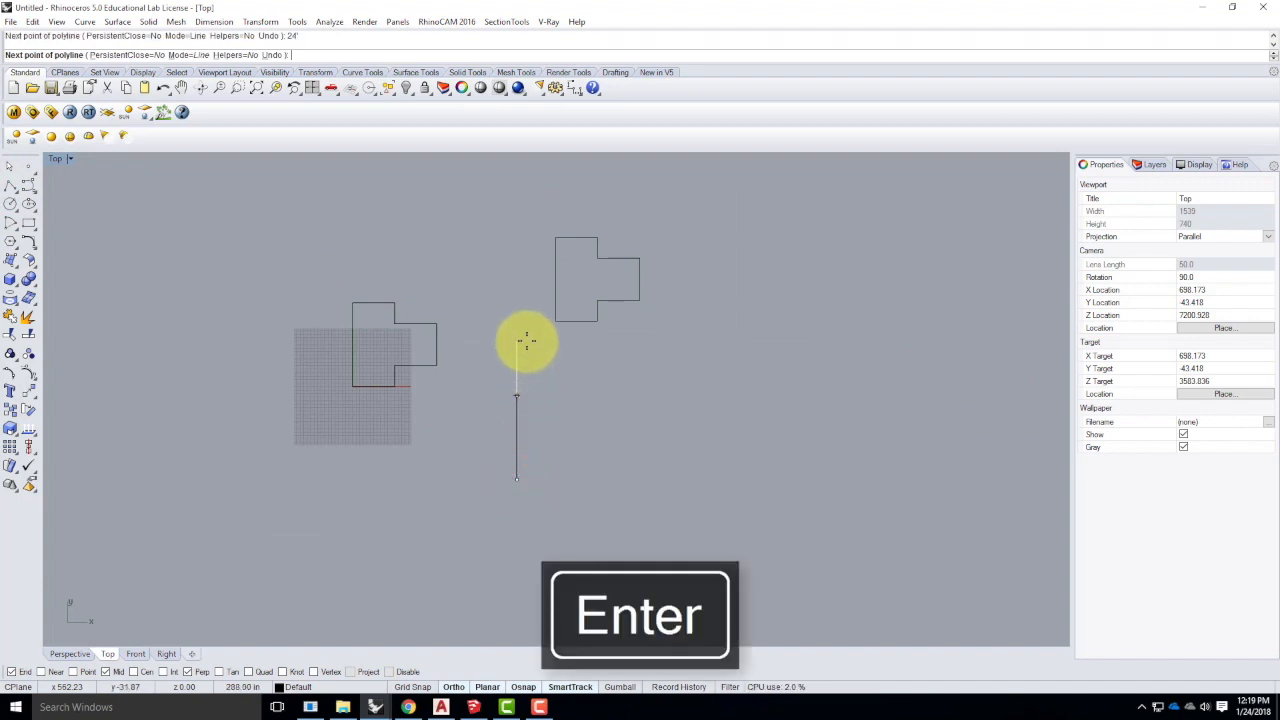
pyautogui.click(525, 338)
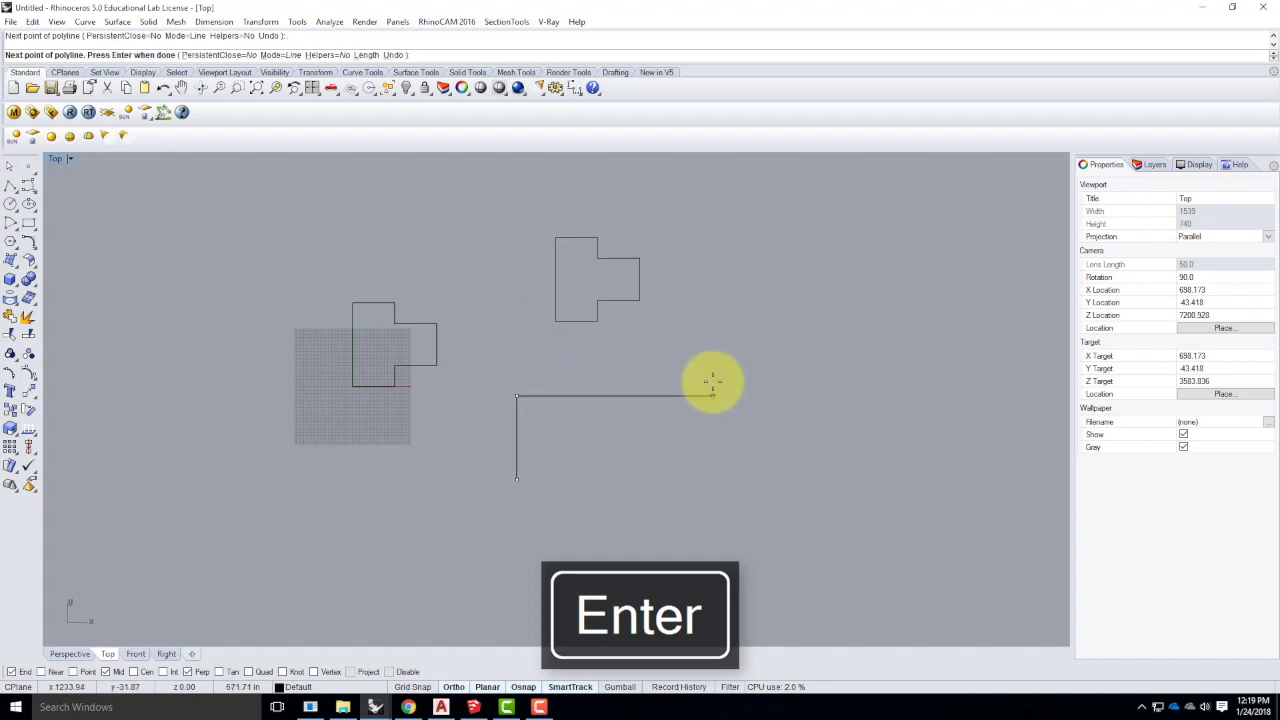
pyautogui.write("12'")
pyautogui.press('Return')
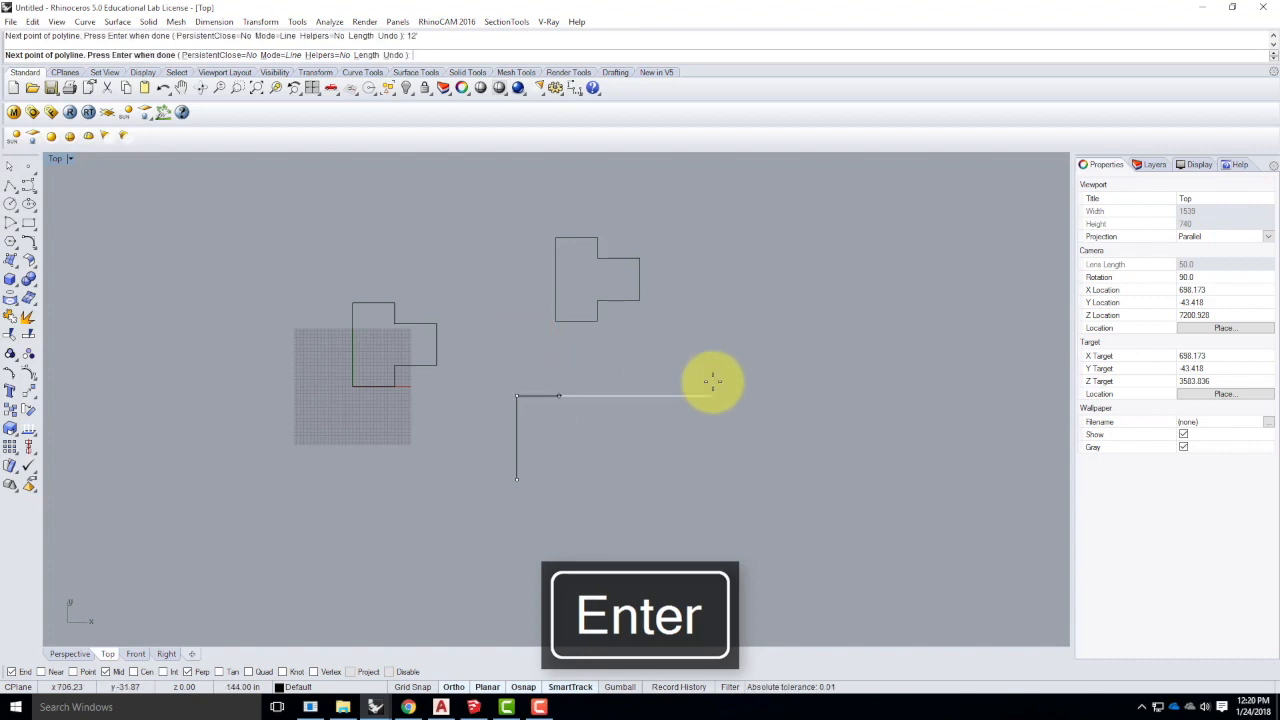
# - Step the outline 6' down, then run it 12' to the right
pyautogui.click(617, 534)
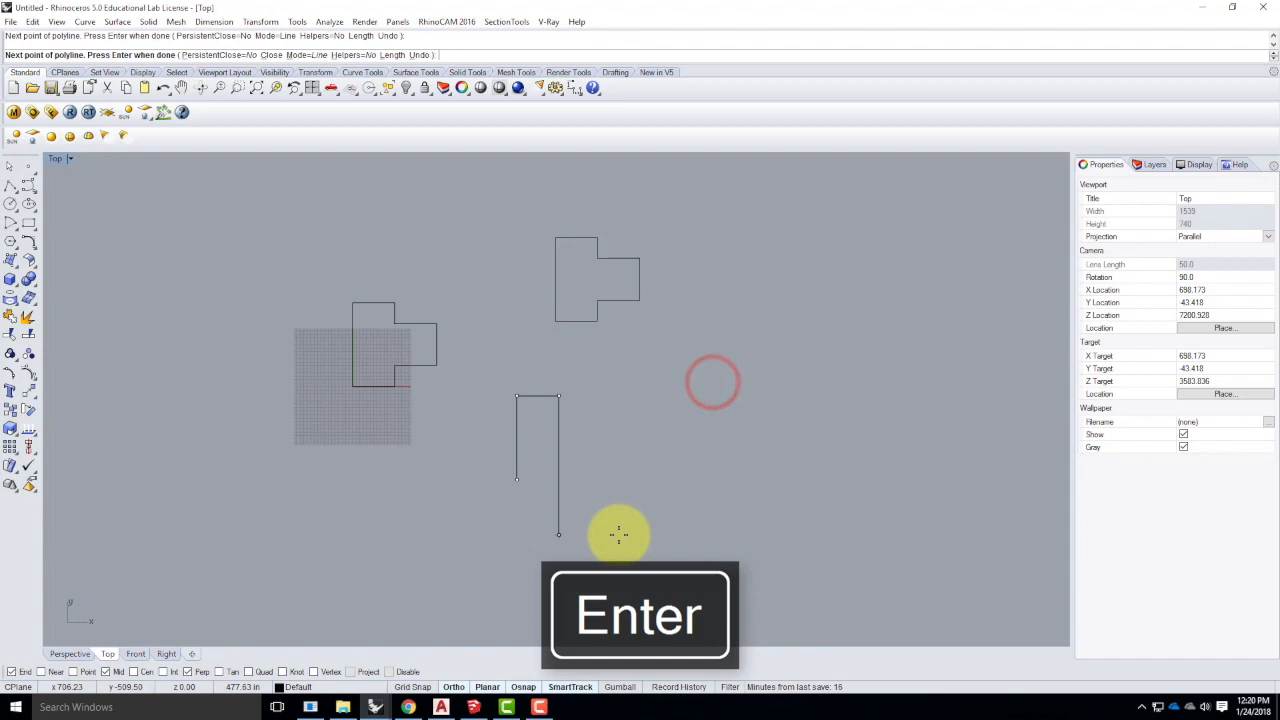
pyautogui.write("6'")
pyautogui.press('Return')
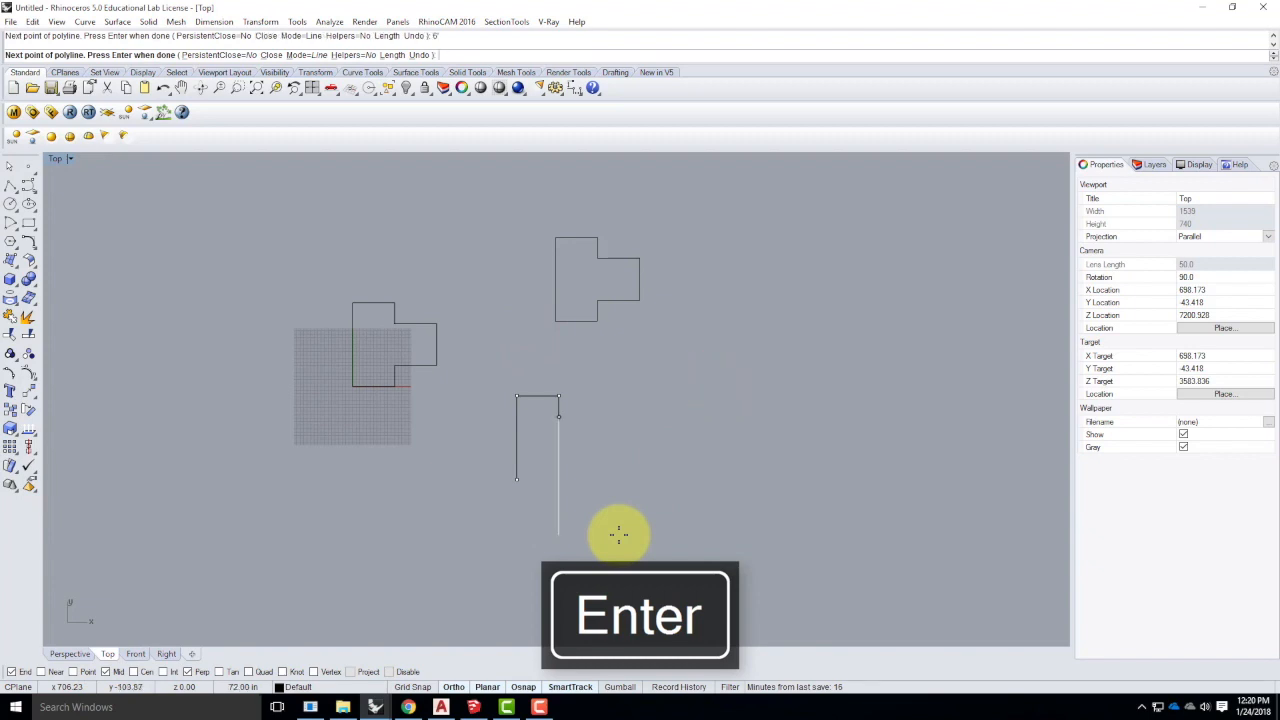
pyautogui.click(619, 534)
pyautogui.write('12')
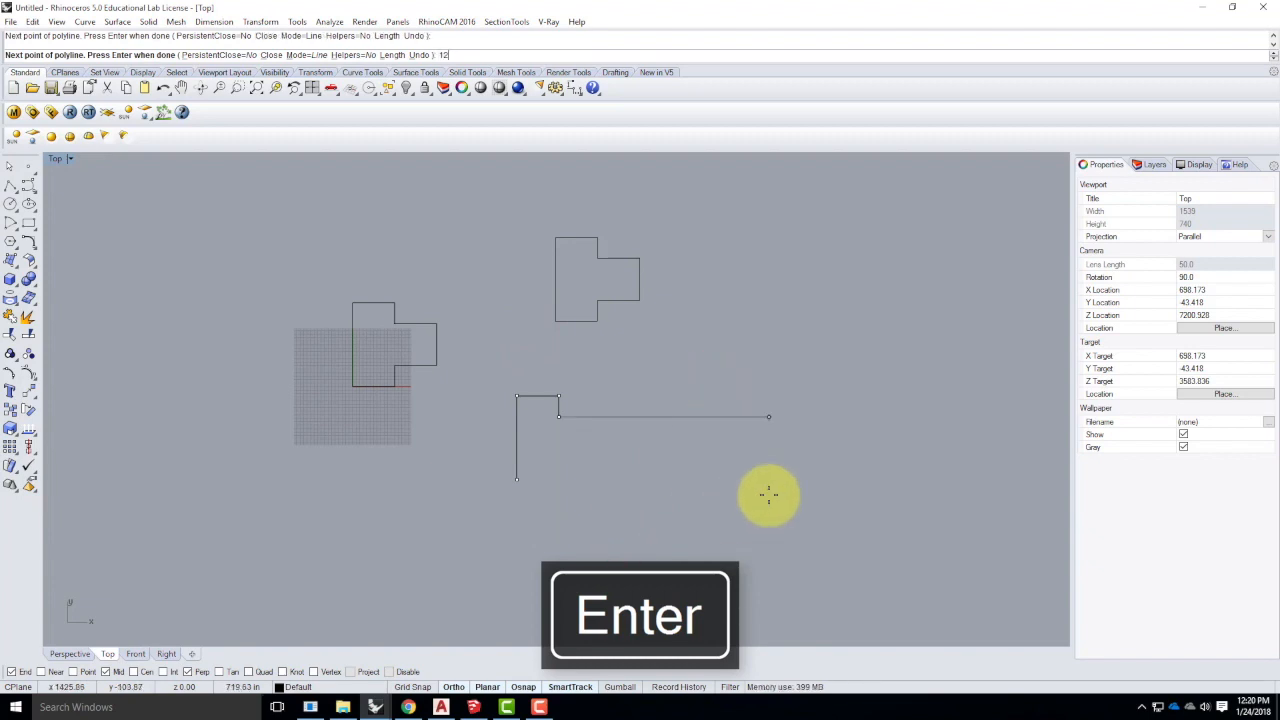
pyautogui.write("'")
pyautogui.press('Return')
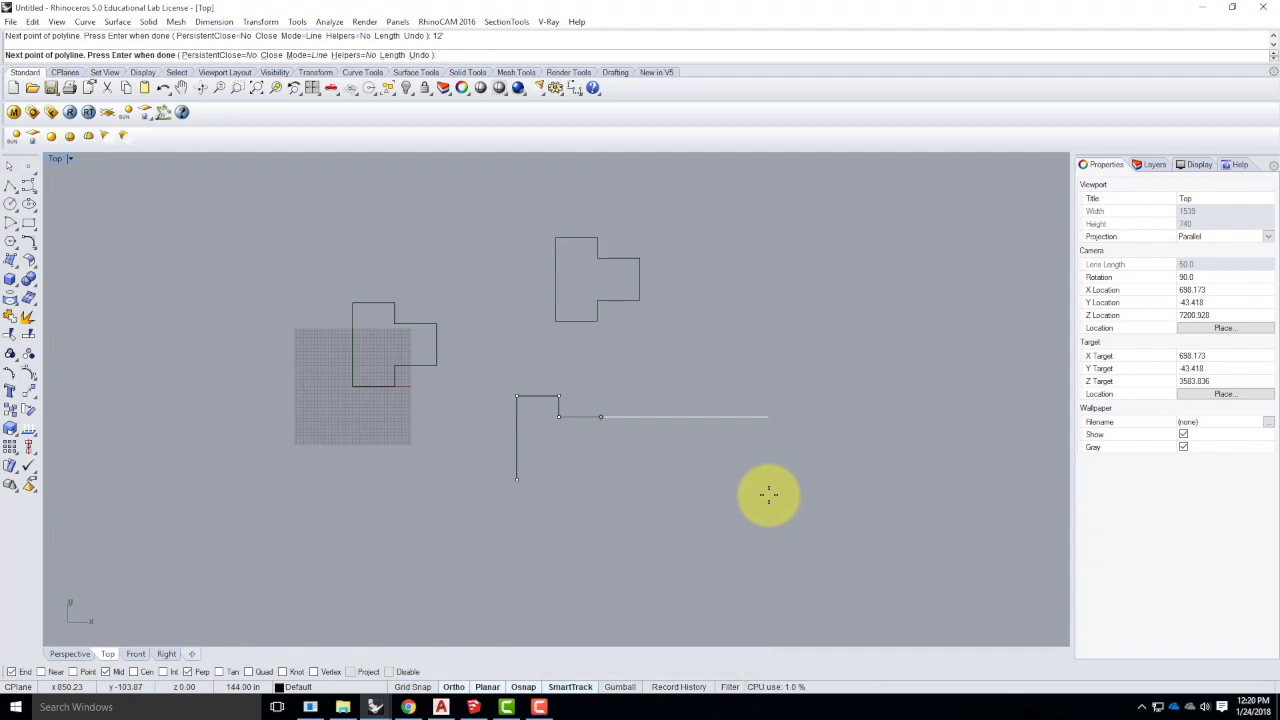
pyautogui.click(741, 505)
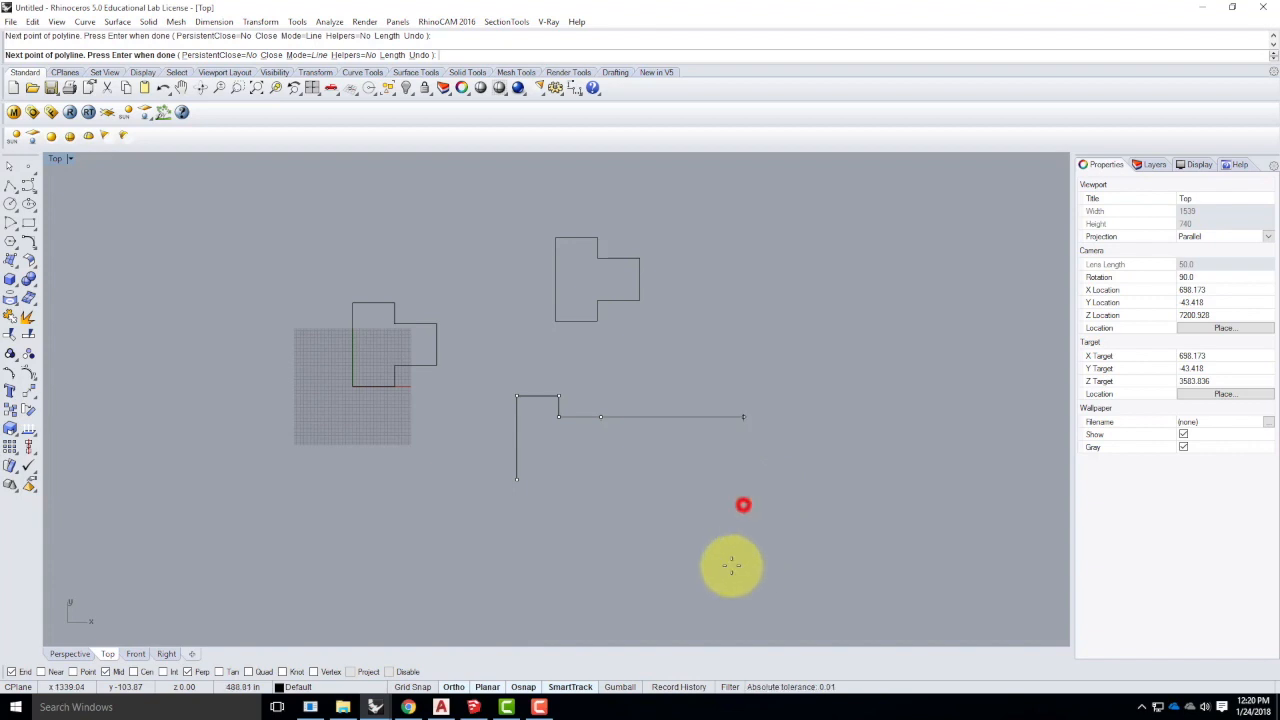
# - Try a 12' downward edge and a 144-inch length, undoing both
pyautogui.write("12'")
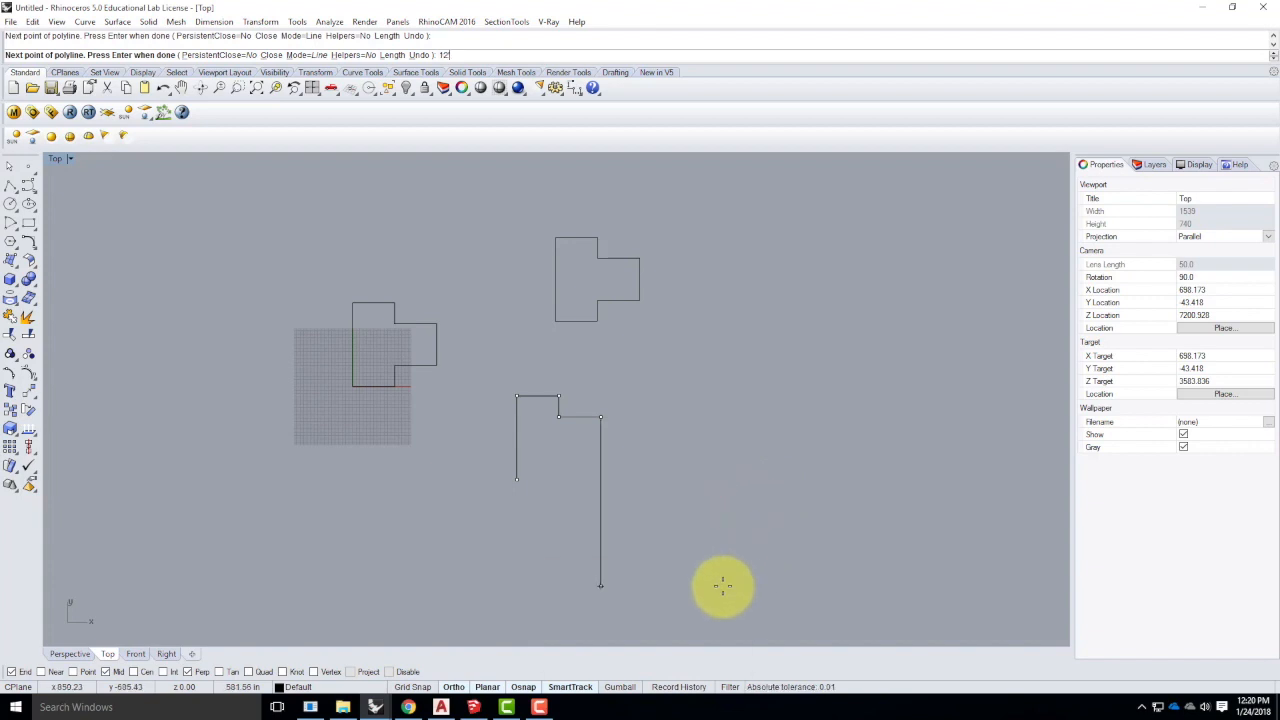
pyautogui.press('Return')
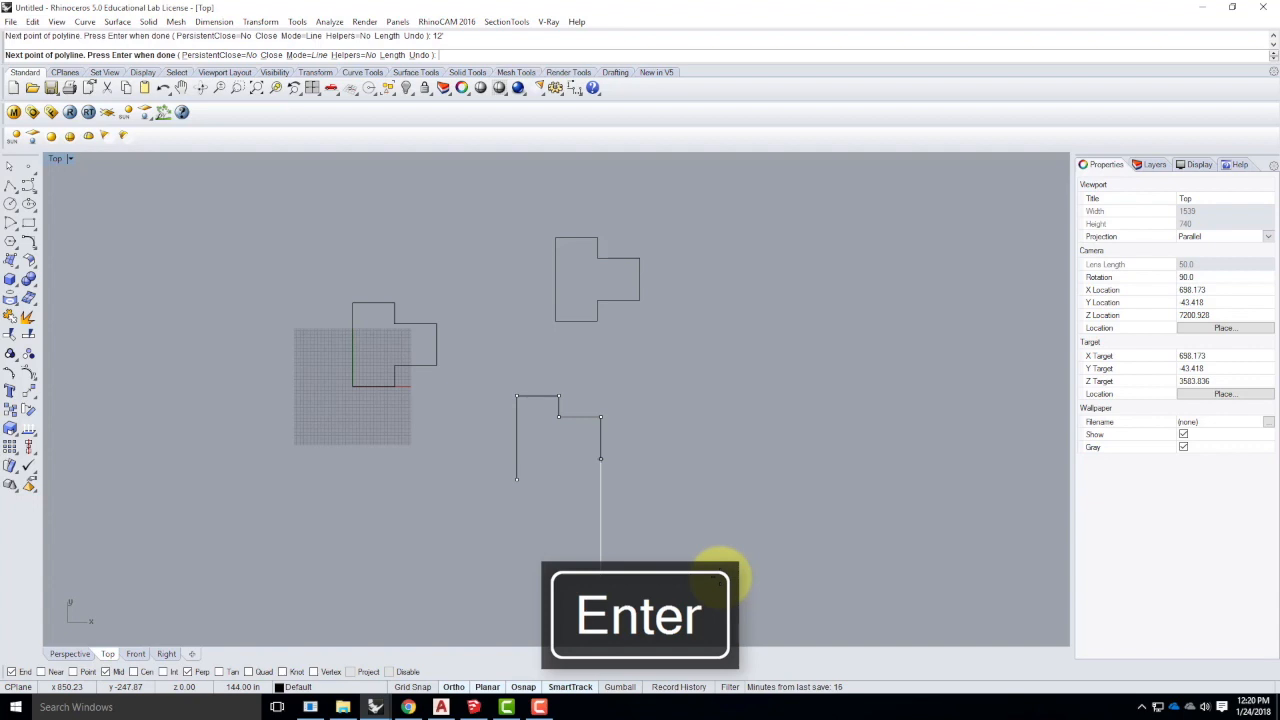
pyautogui.hotkey('ctrl', 'z')
pyautogui.hotkey('ctrl', 'z')
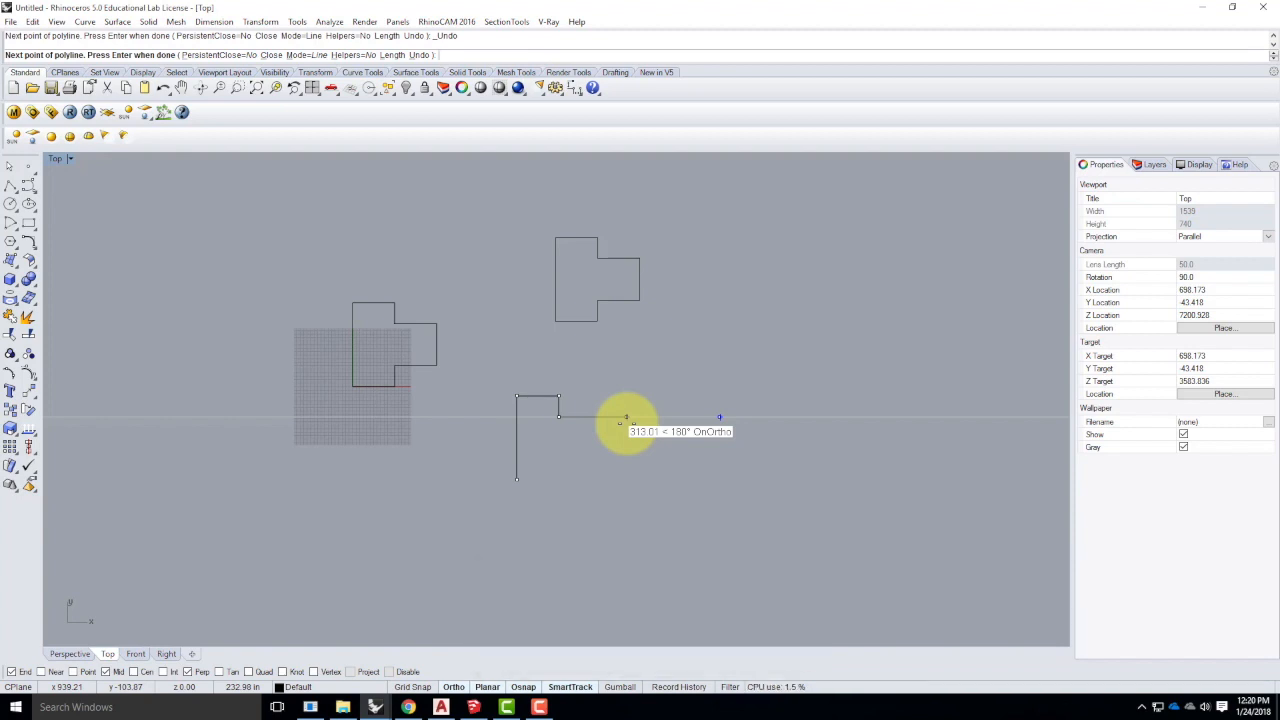
pyautogui.write('144')
pyautogui.press('Return')
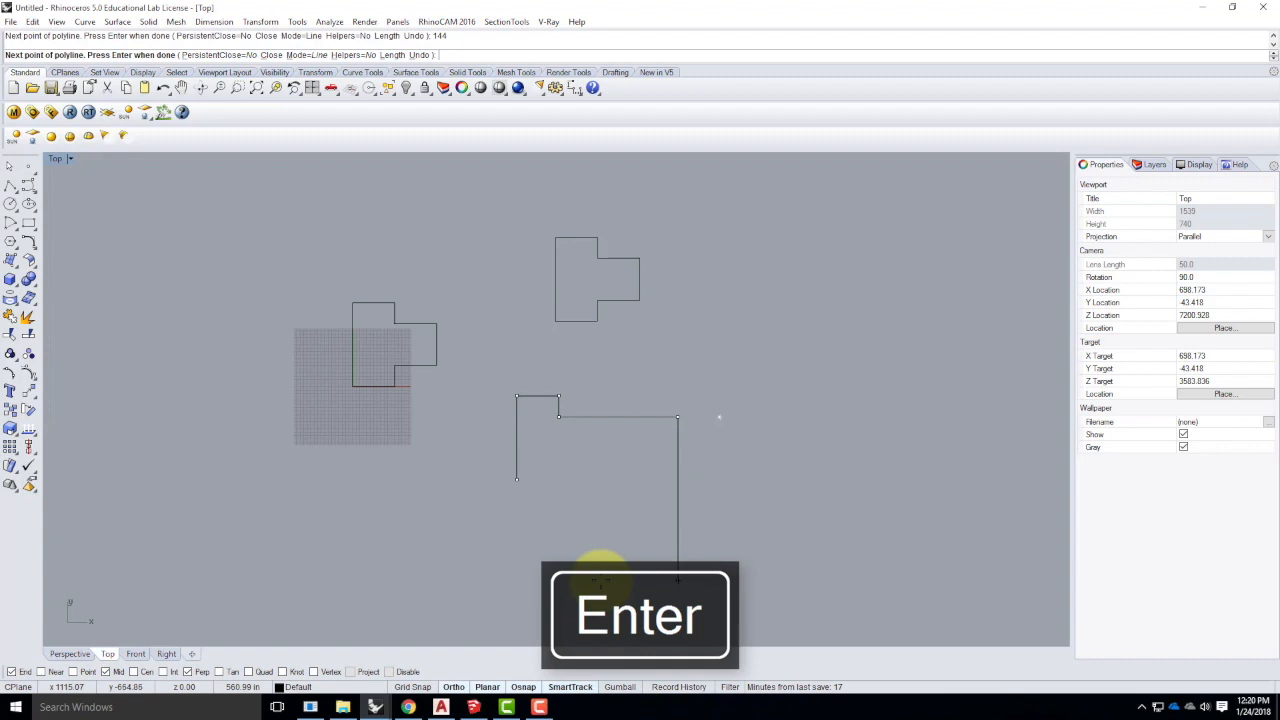
pyautogui.hotkey('ctrl', 'z')
pyautogui.scroll(5, 591, 414)
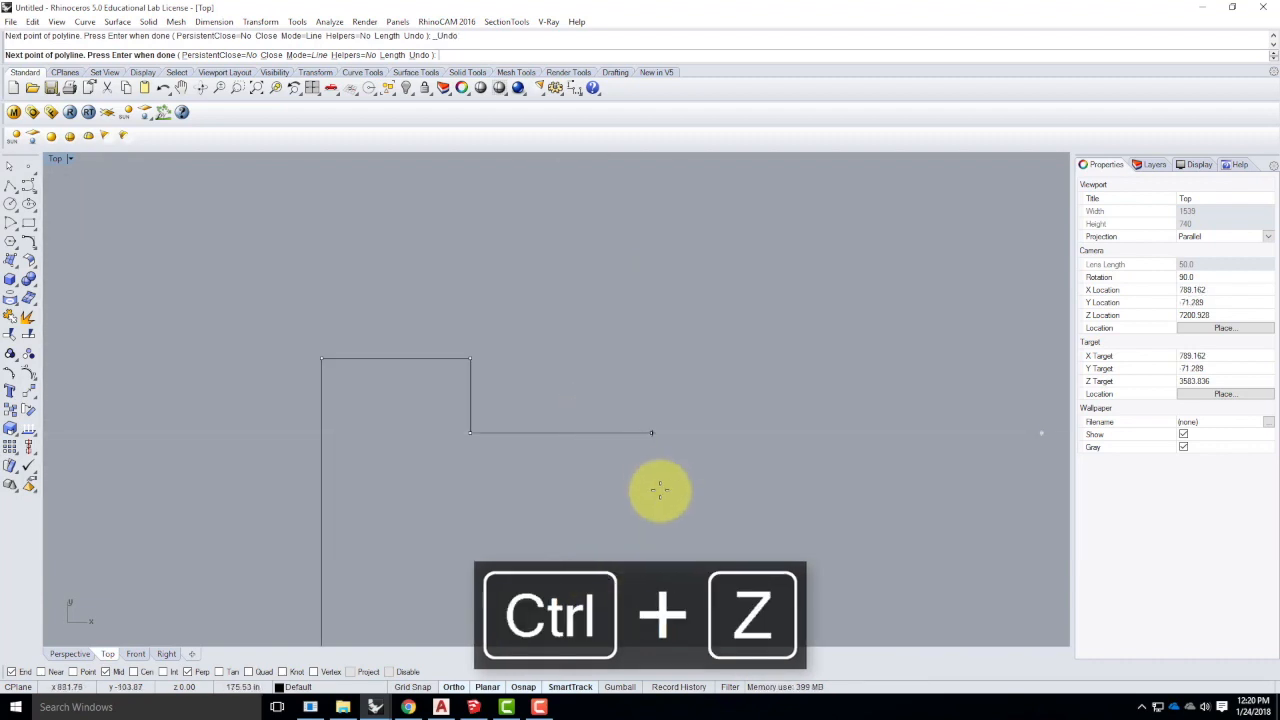
# - Fix the horizontal run, then add a 12' edge down and 12 leftward
pyautogui.press('Return')
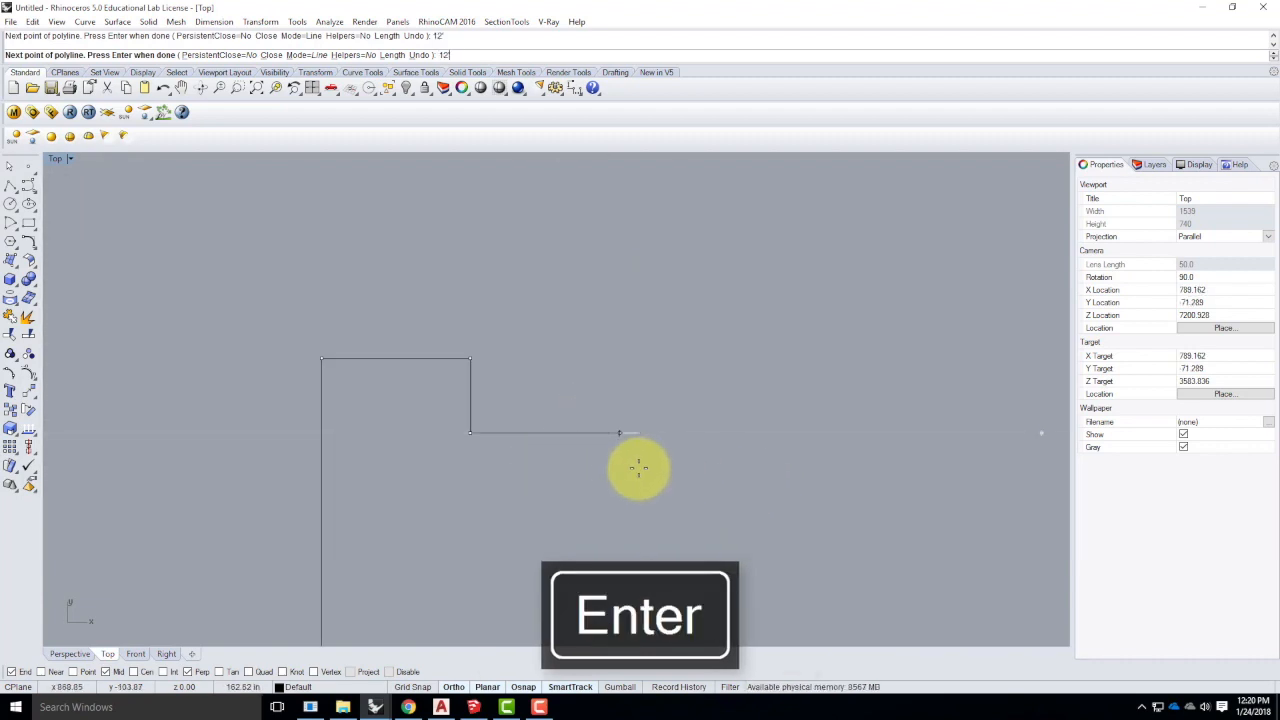
pyautogui.click(690, 447)
pyautogui.write("12'")
pyautogui.press('Return')
pyautogui.scroll(-5, 720, 395)
pyautogui.click(672, 495)
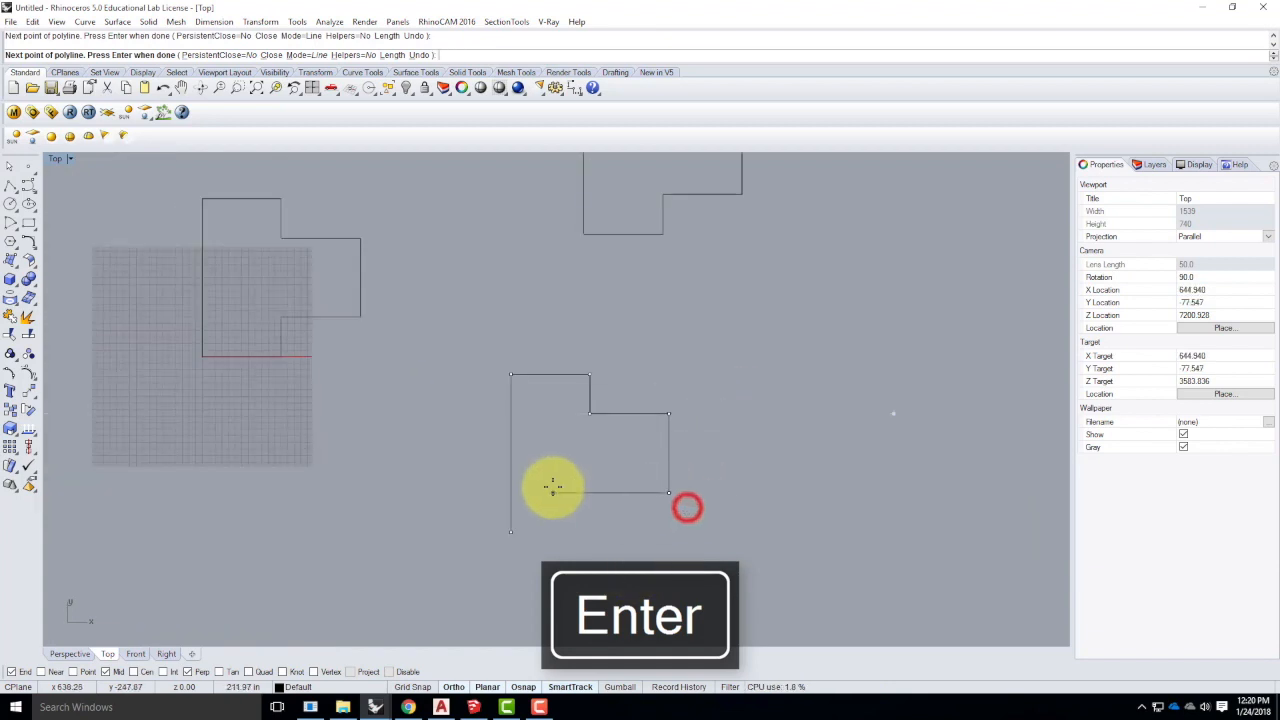
pyautogui.write('12')
pyautogui.press('Return')
pyautogui.click(552, 487)
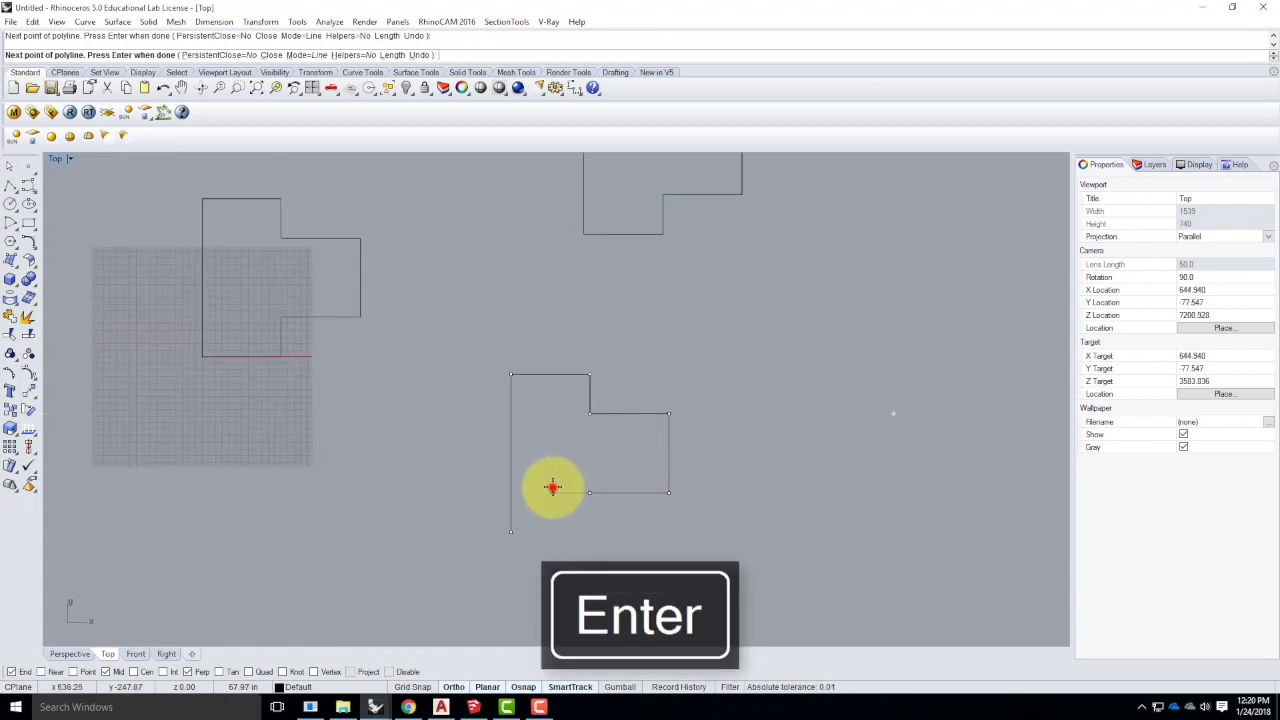
# - Enter a 6' downward edge, then undo the extra vertical segment
pyautogui.write("6'")
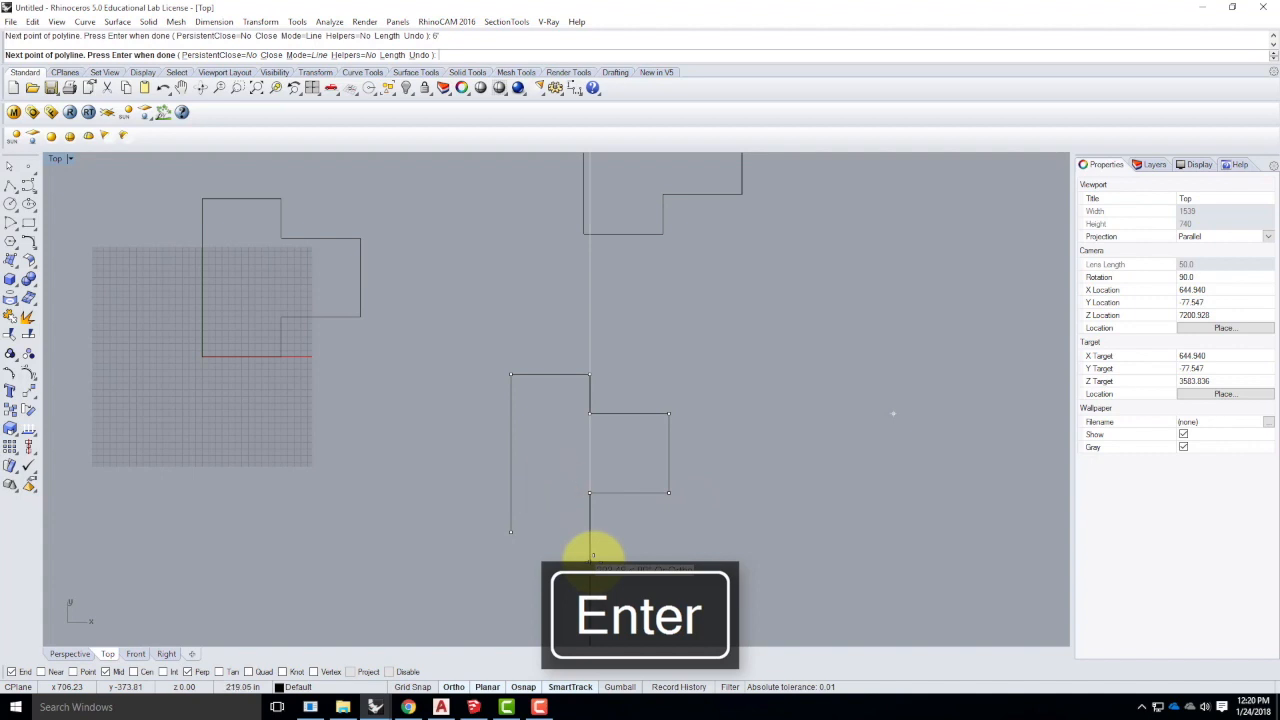
pyautogui.press('Return')
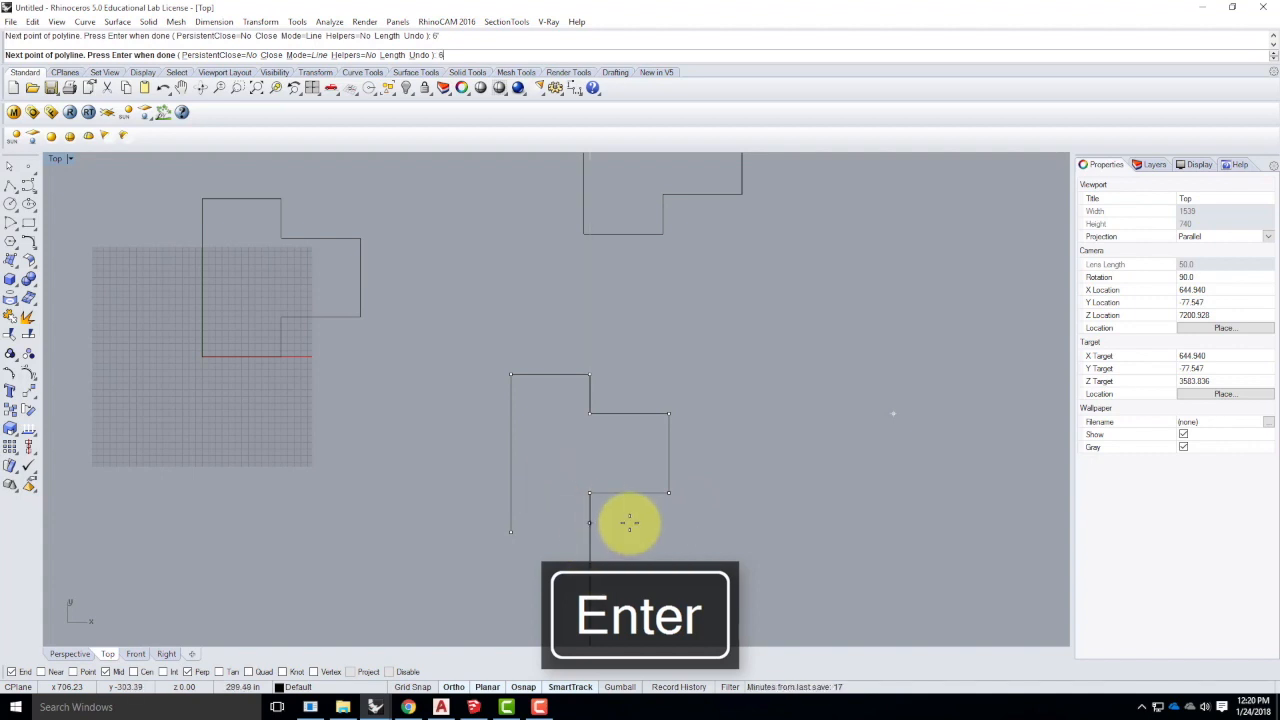
pyautogui.write('6')
pyautogui.press('Return')
pyautogui.scroll(-3, 415, 277)
pyautogui.scroll(-1, 415, 277)
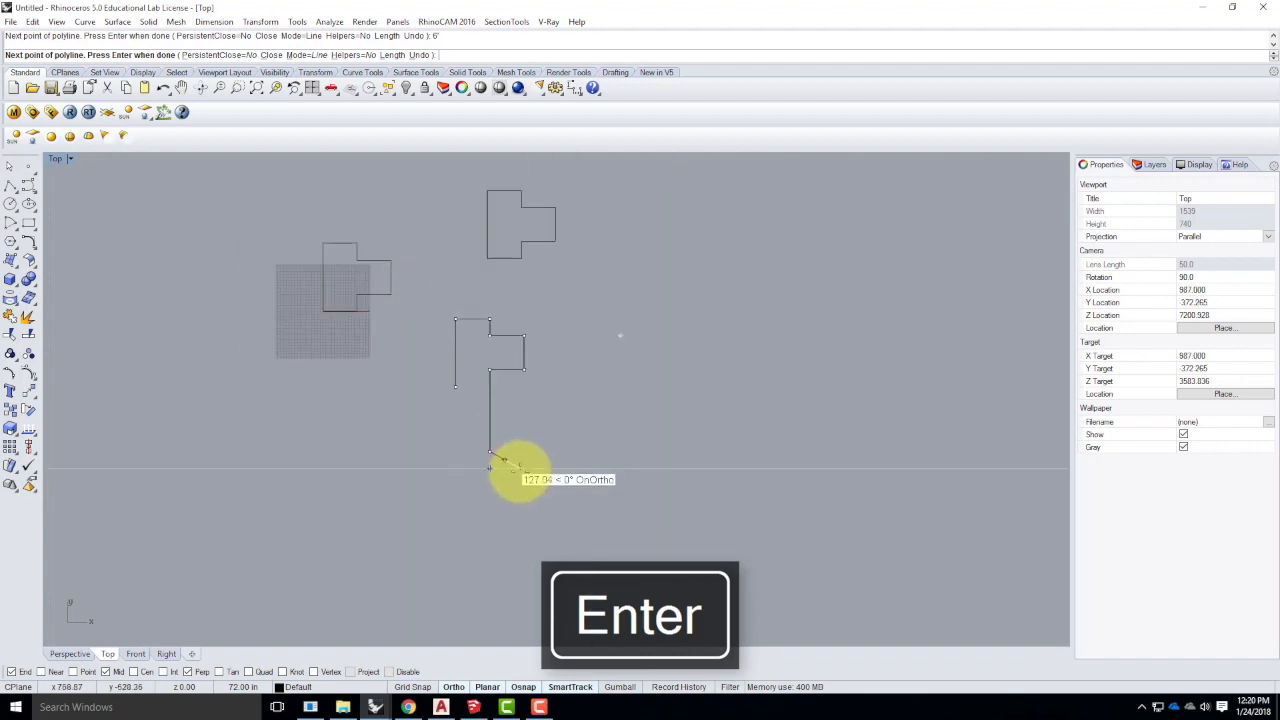
pyautogui.hotkey('ctrl', 'z')
pyautogui.scroll(3, 531, 397)
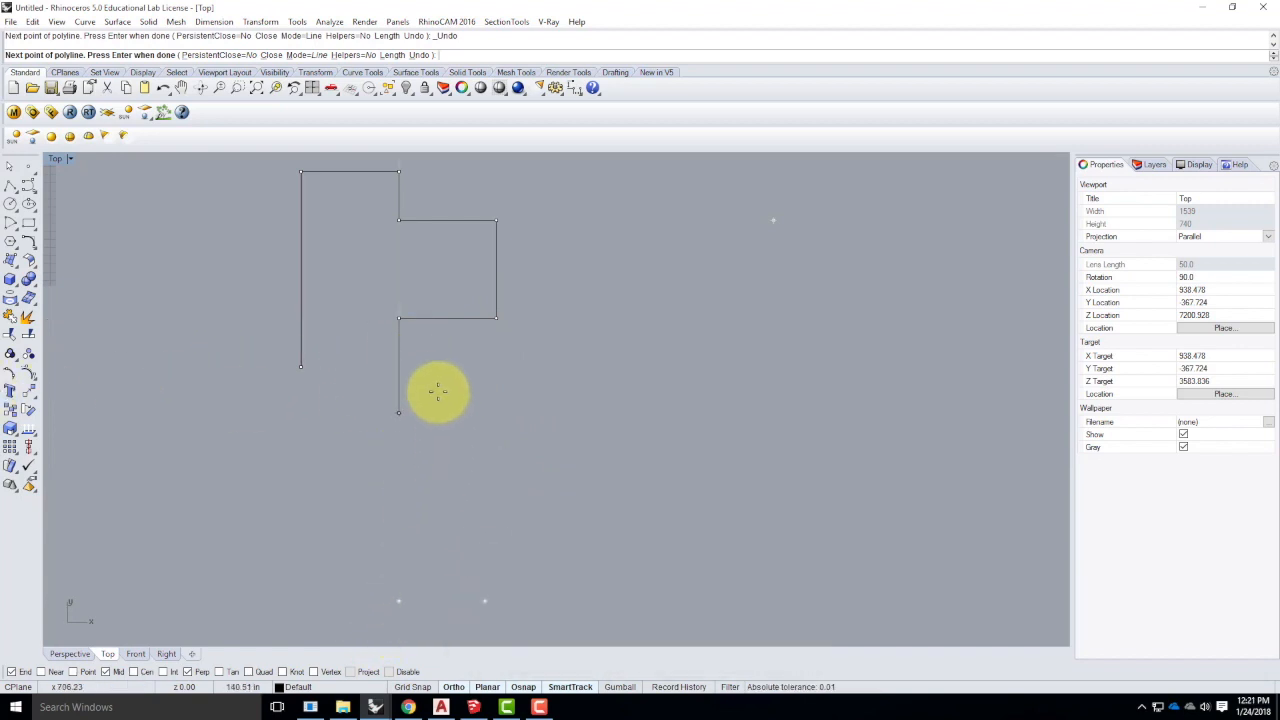
# - Place the last corner, close the outline with C, and select it
pyautogui.press('Return')
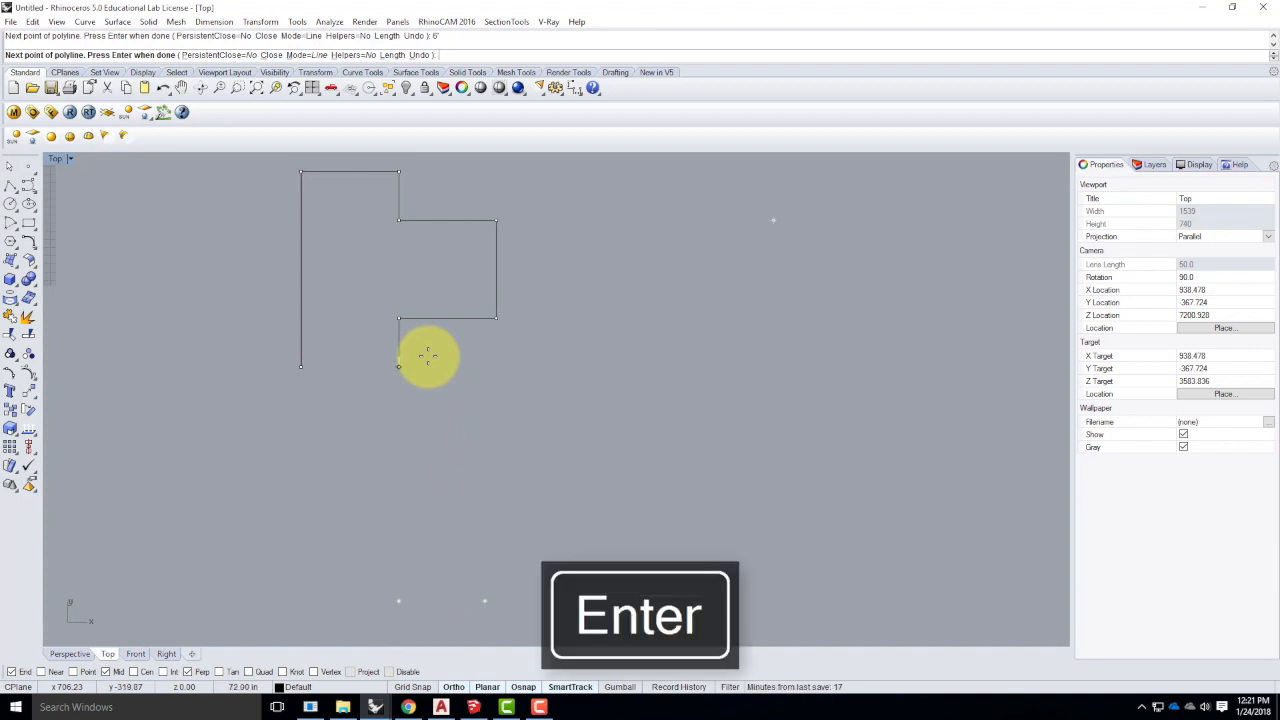
pyautogui.click(421, 425)
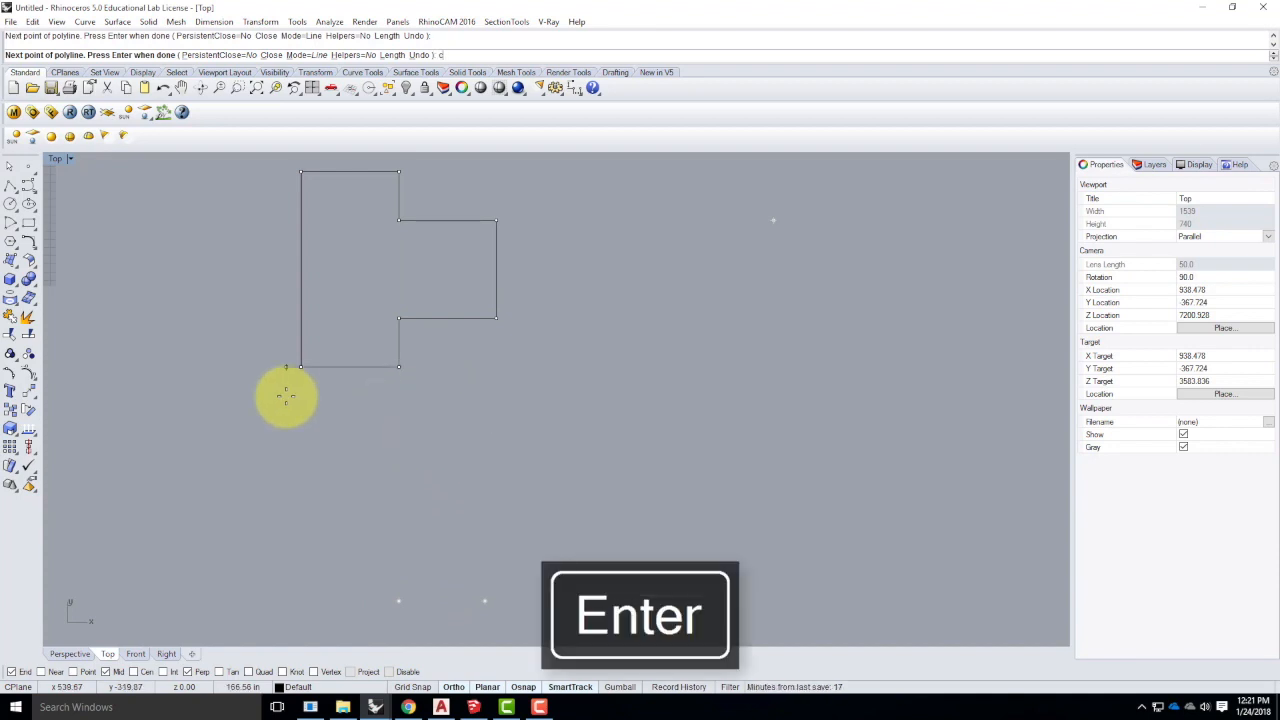
pyautogui.write('c')
pyautogui.press('Return')
pyautogui.click(349, 366)
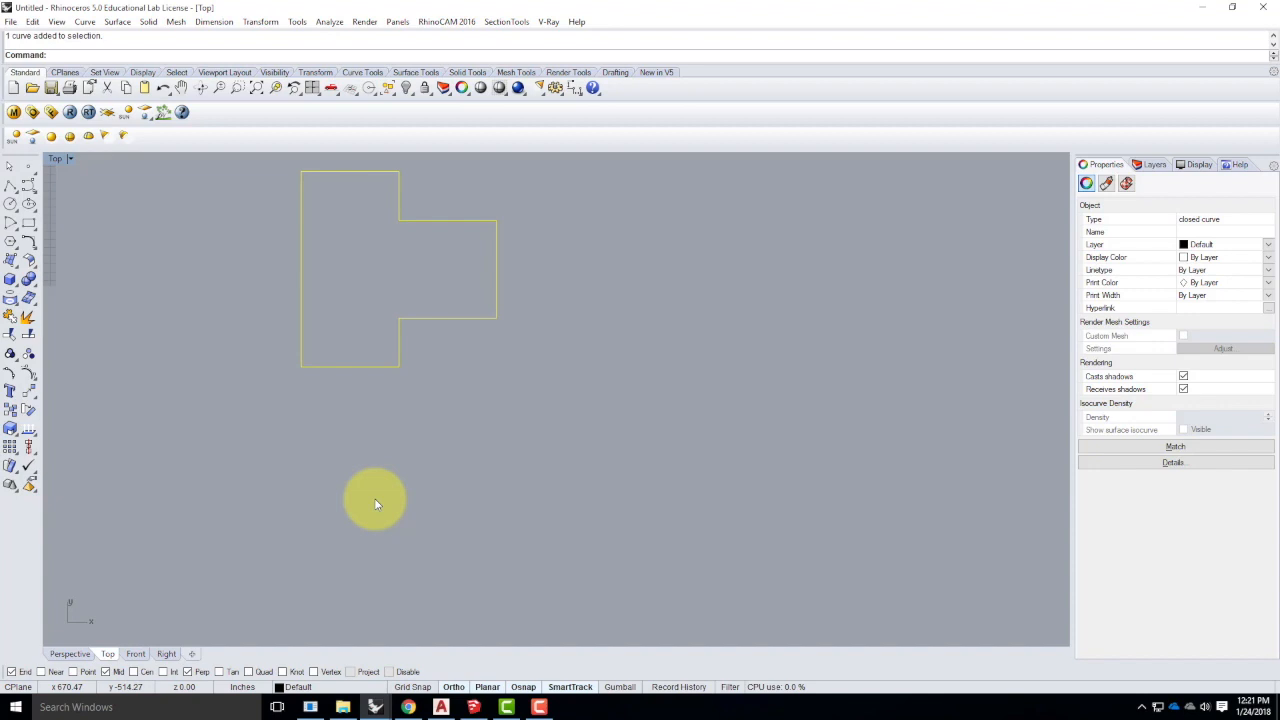
# - Zoom out and window-select the stepped outlines to check them, then cancel the selection
pyautogui.scroll(-5, 778, 439)
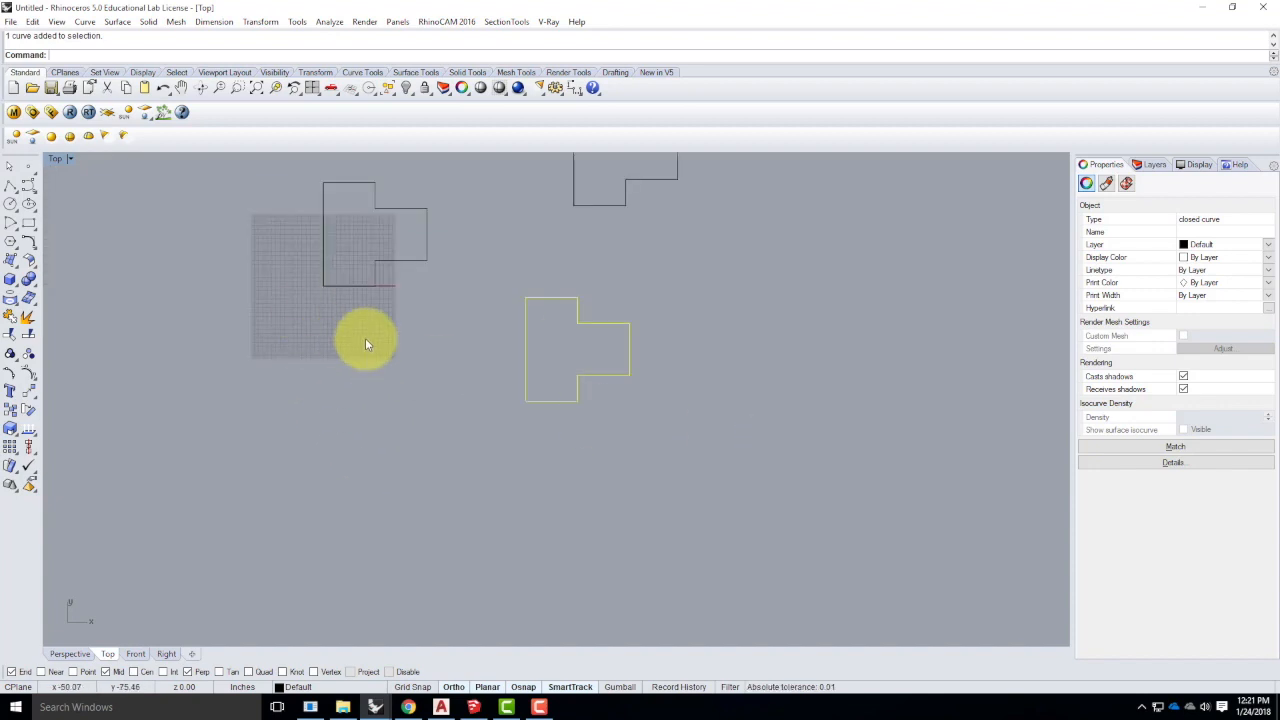
pyautogui.scroll(-2, 457, 357)
pyautogui.click(639, 383)
pyautogui.moveTo(634, 198); pyautogui.dragTo(454, 498)
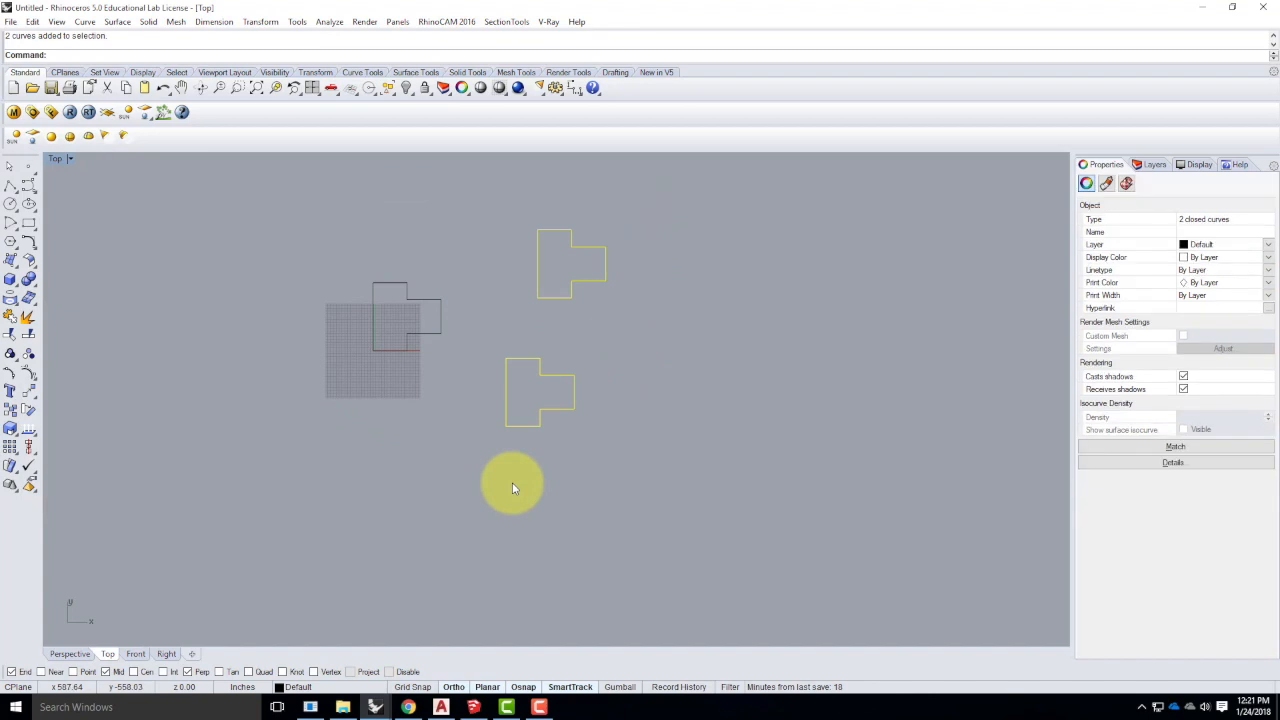
pyautogui.click(700, 346)
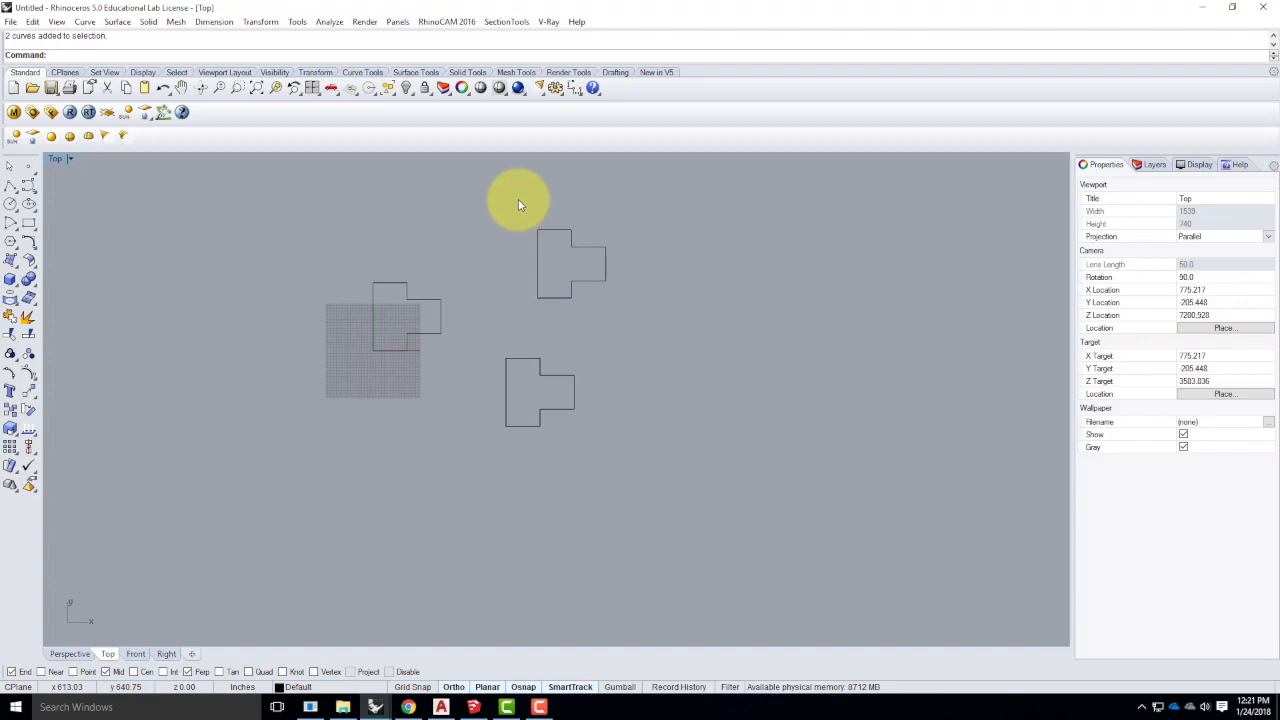
pyautogui.moveTo(499, 188); pyautogui.dragTo(668, 341)
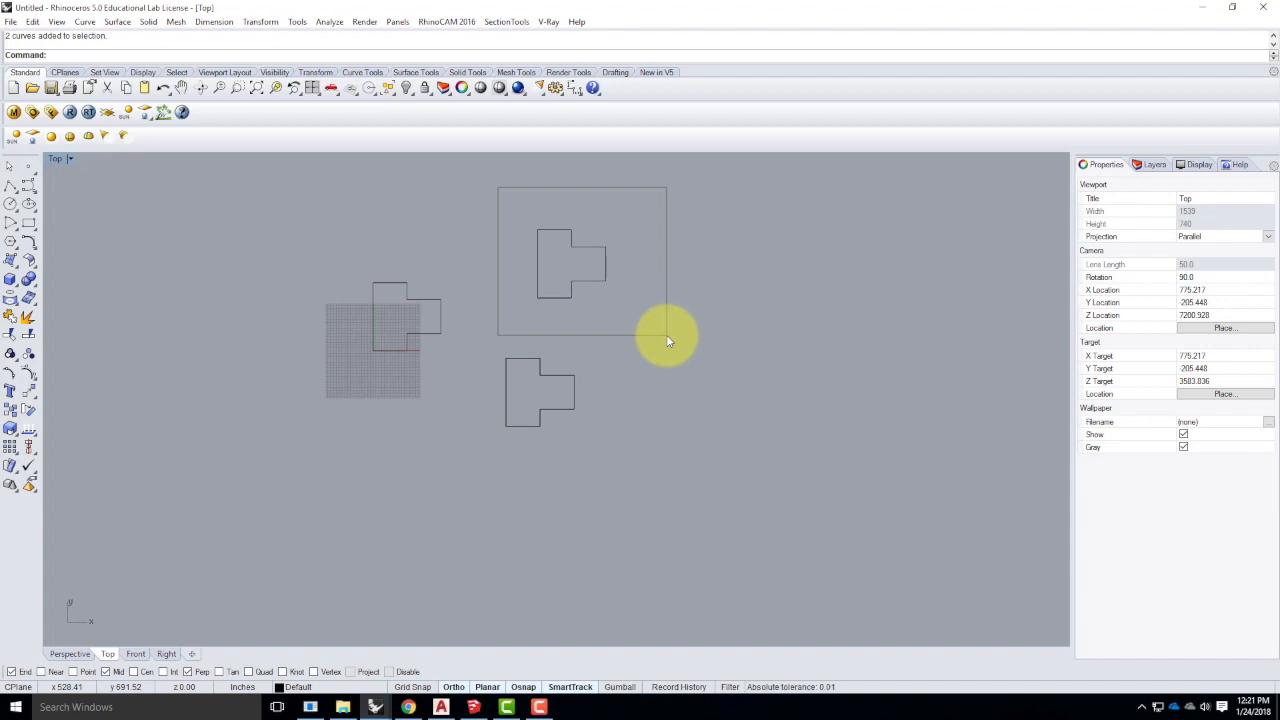
pyautogui.moveTo(668, 341); pyautogui.dragTo(668, 341)
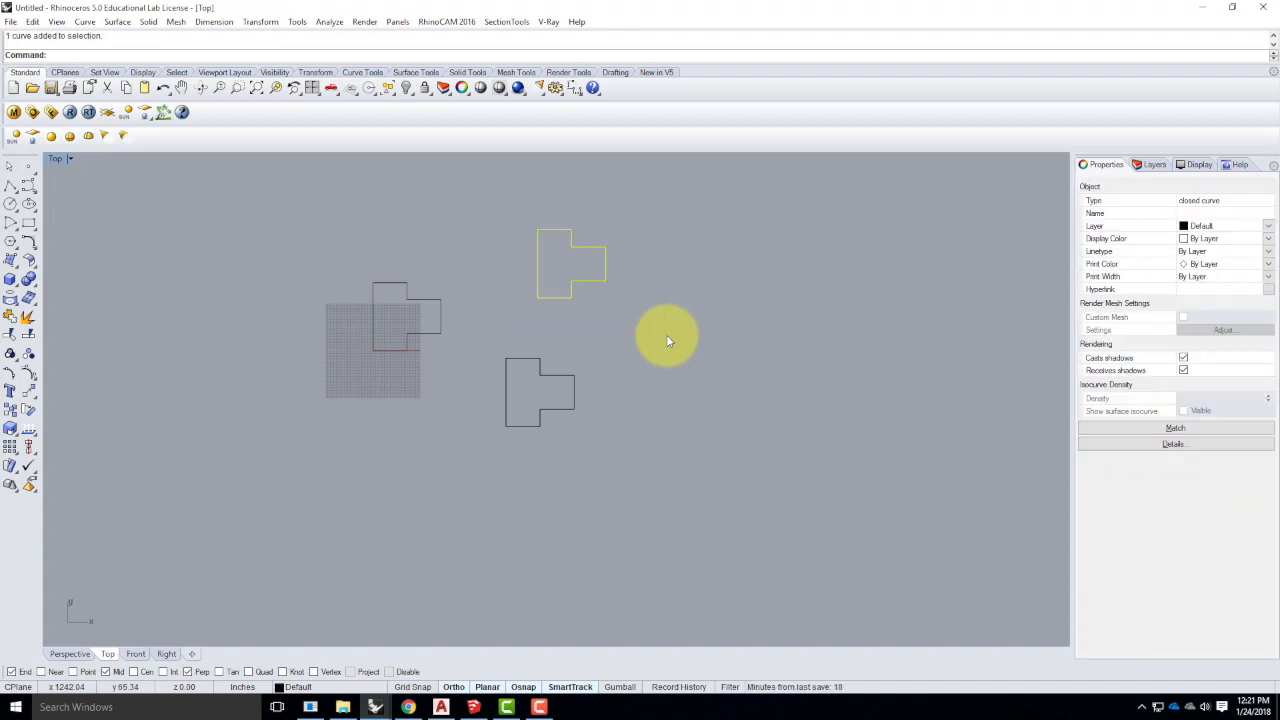
pyautogui.press('Escape')
# - Window-select both T-shaped curves together so they can be removed
pyautogui.moveTo(493, 178); pyautogui.dragTo(578, 330)
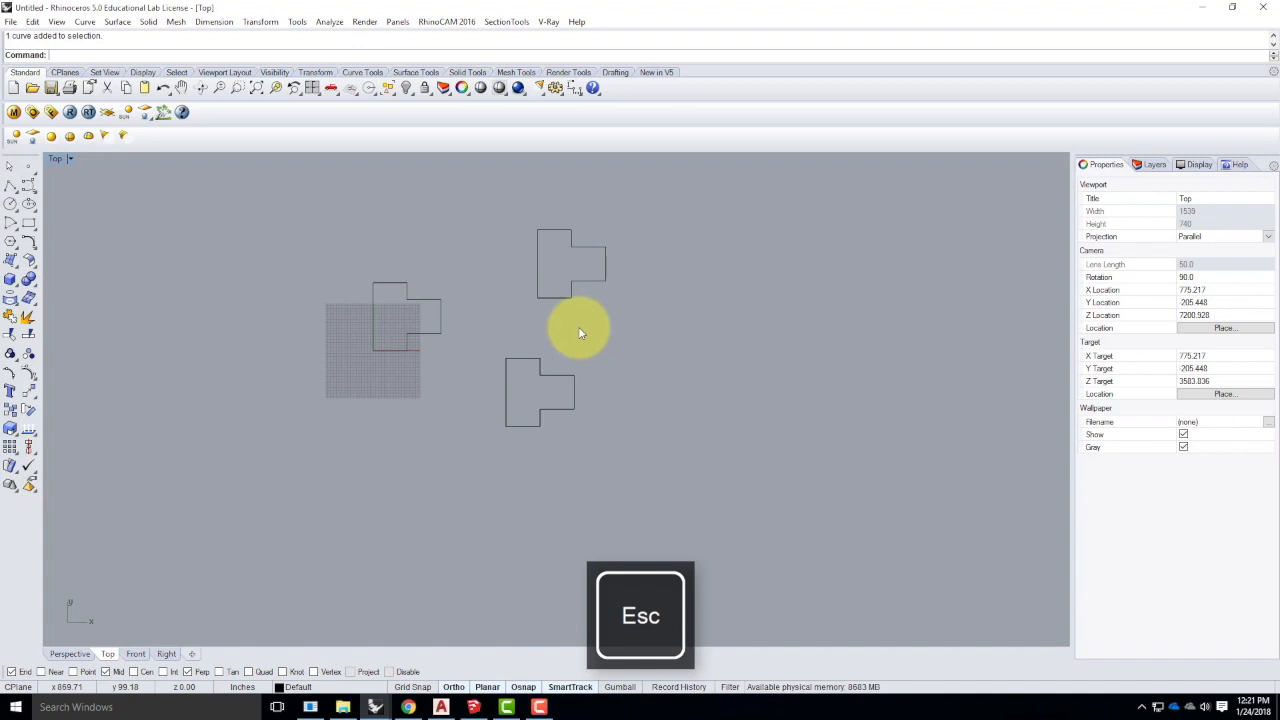
pyautogui.click(652, 194)
pyautogui.moveTo(652, 194); pyautogui.dragTo(522, 383)
pyautogui.click(625, 353)
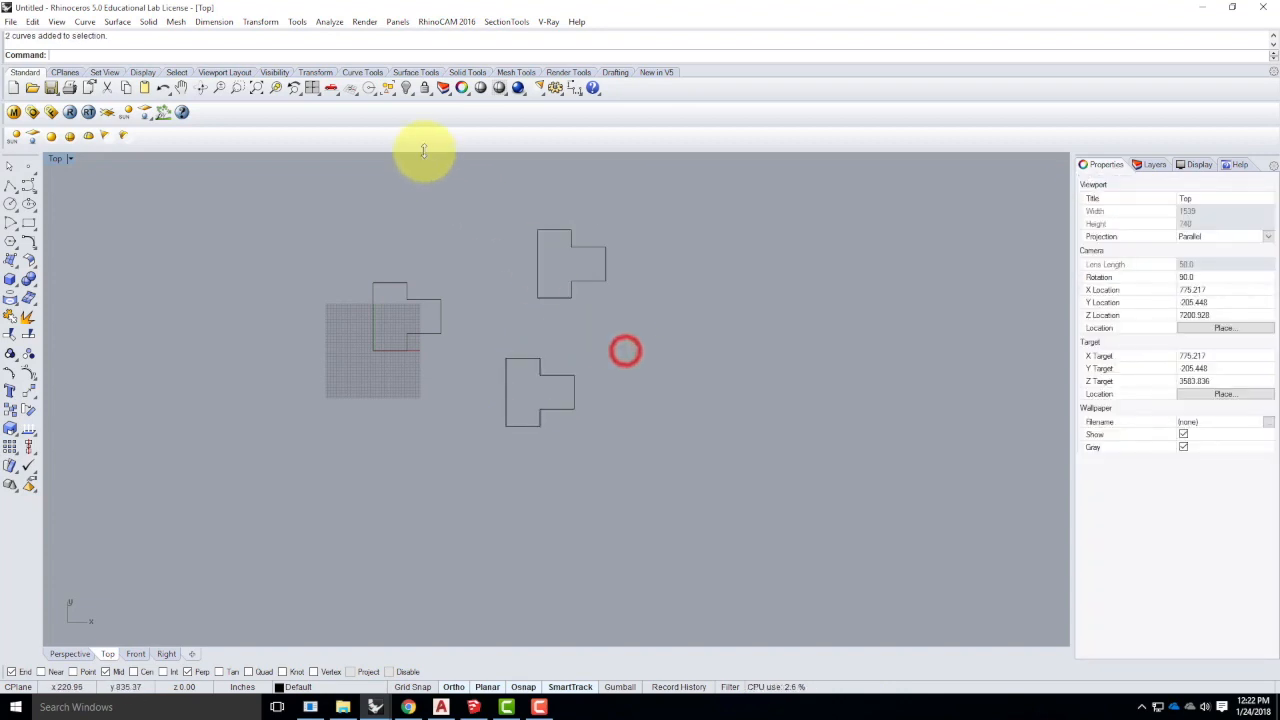
pyautogui.moveTo(468, 189); pyautogui.dragTo(630, 392)
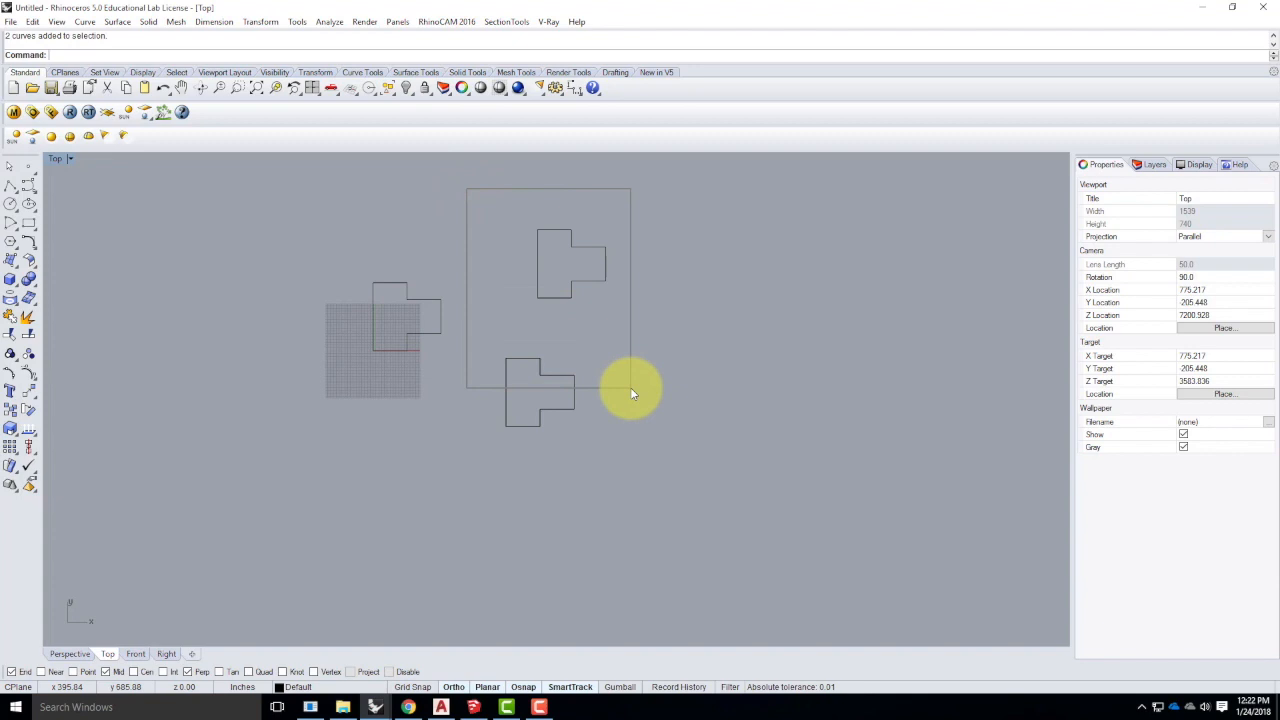
pyautogui.moveTo(631, 390); pyautogui.dragTo(631, 390)
pyautogui.click(687, 270)
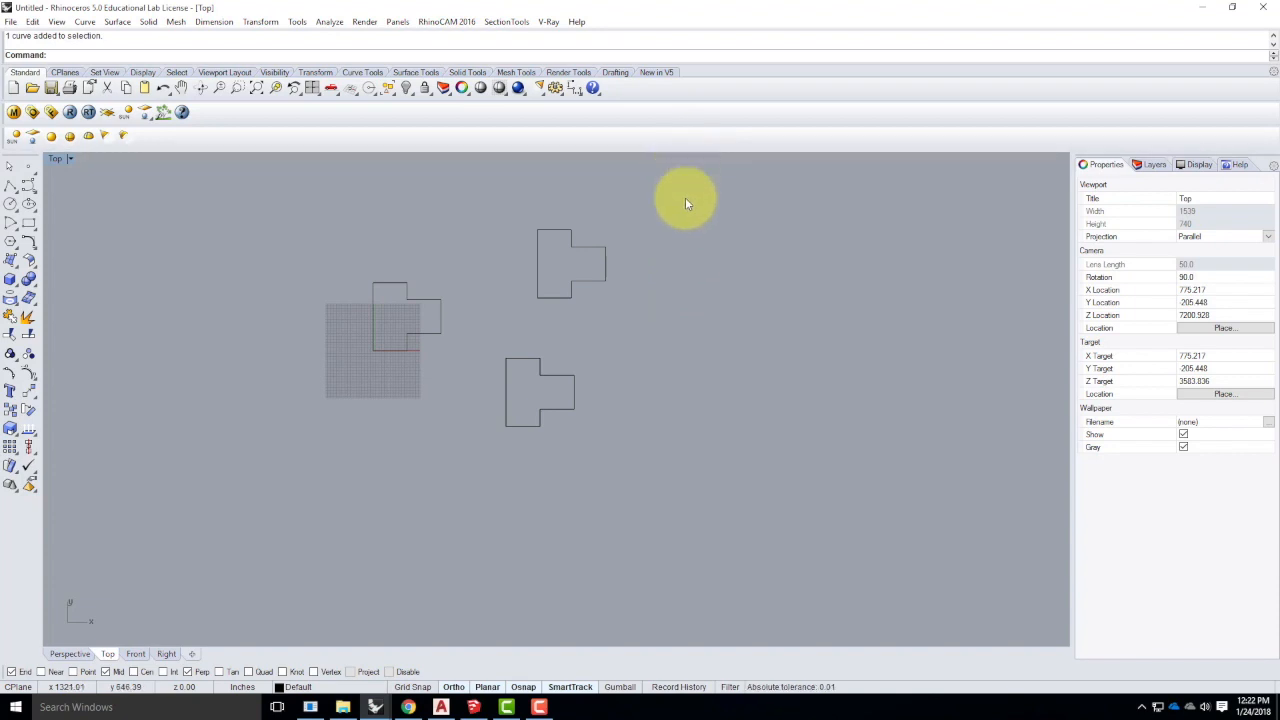
pyautogui.moveTo(706, 377); pyautogui.dragTo(571, 220)
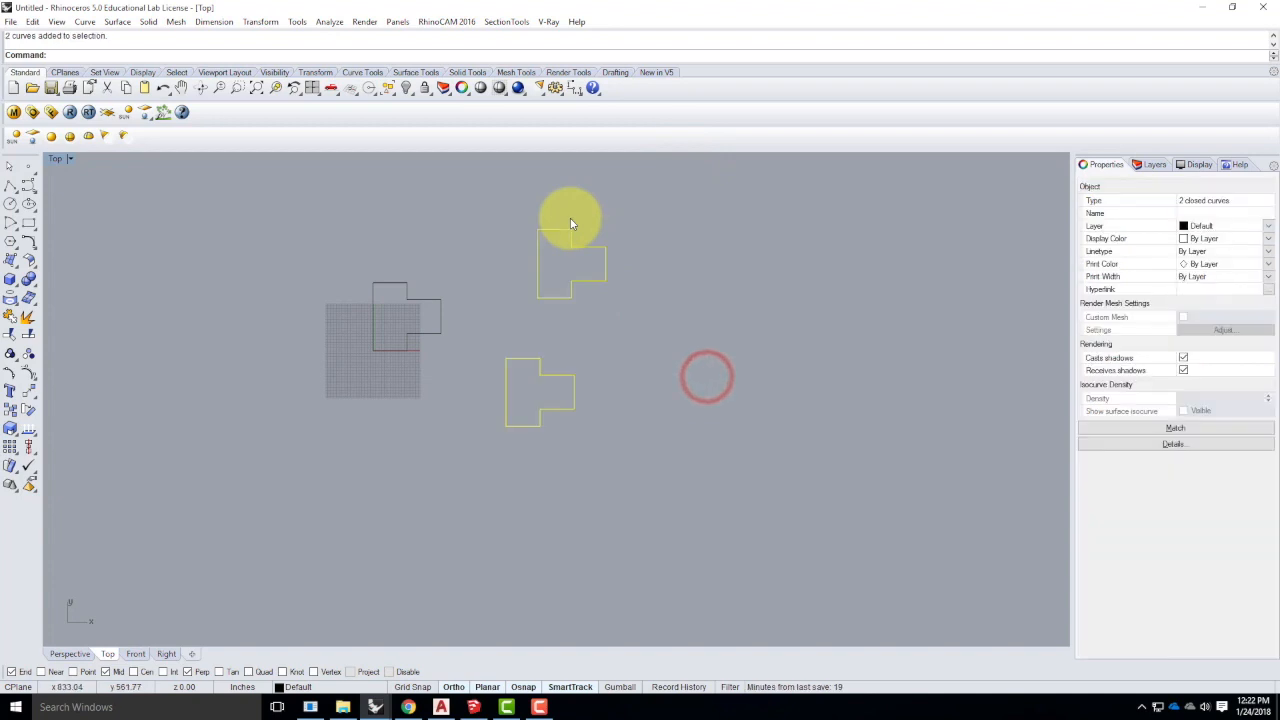
pyautogui.click(661, 305)
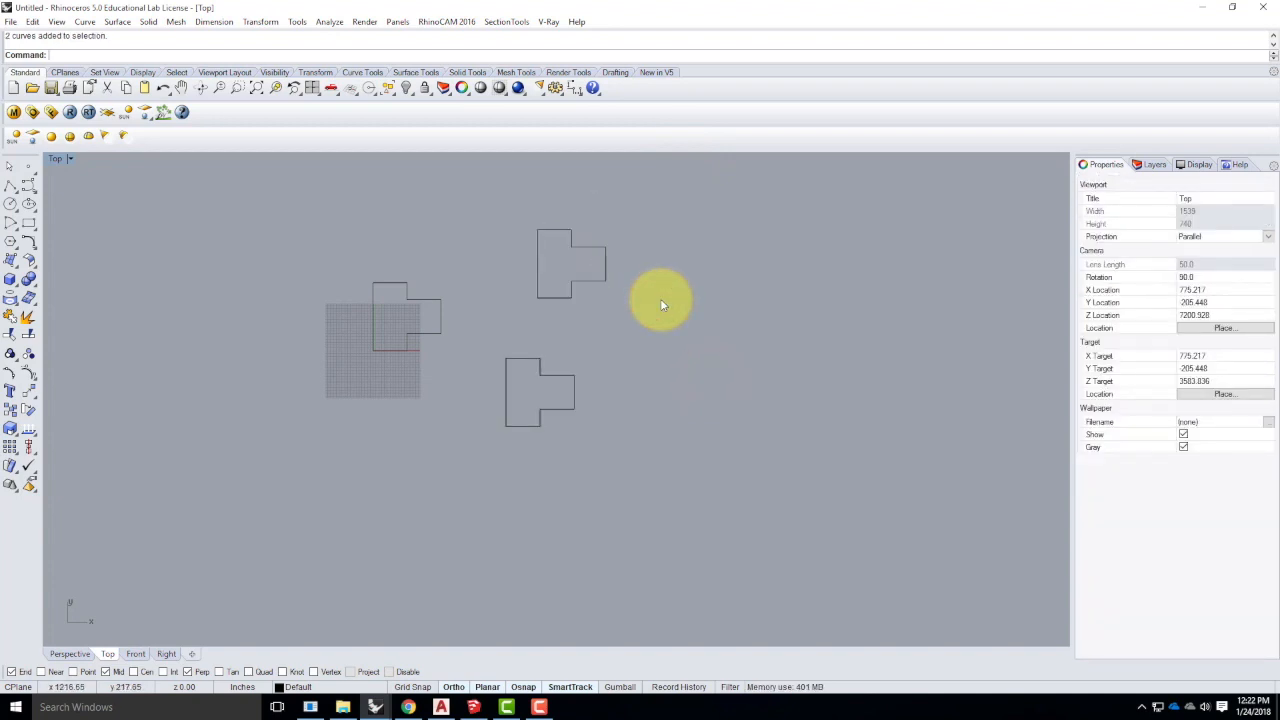
pyautogui.moveTo(709, 191)
pyautogui.mouseDown()
pyautogui.moveTo(611, 283)
pyautogui.moveTo(479, 462)
pyautogui.mouseUp()
# - Delete the two T-shaped curves, then select the remaining stepped outline and start a zoom
pyautogui.press('Delete')
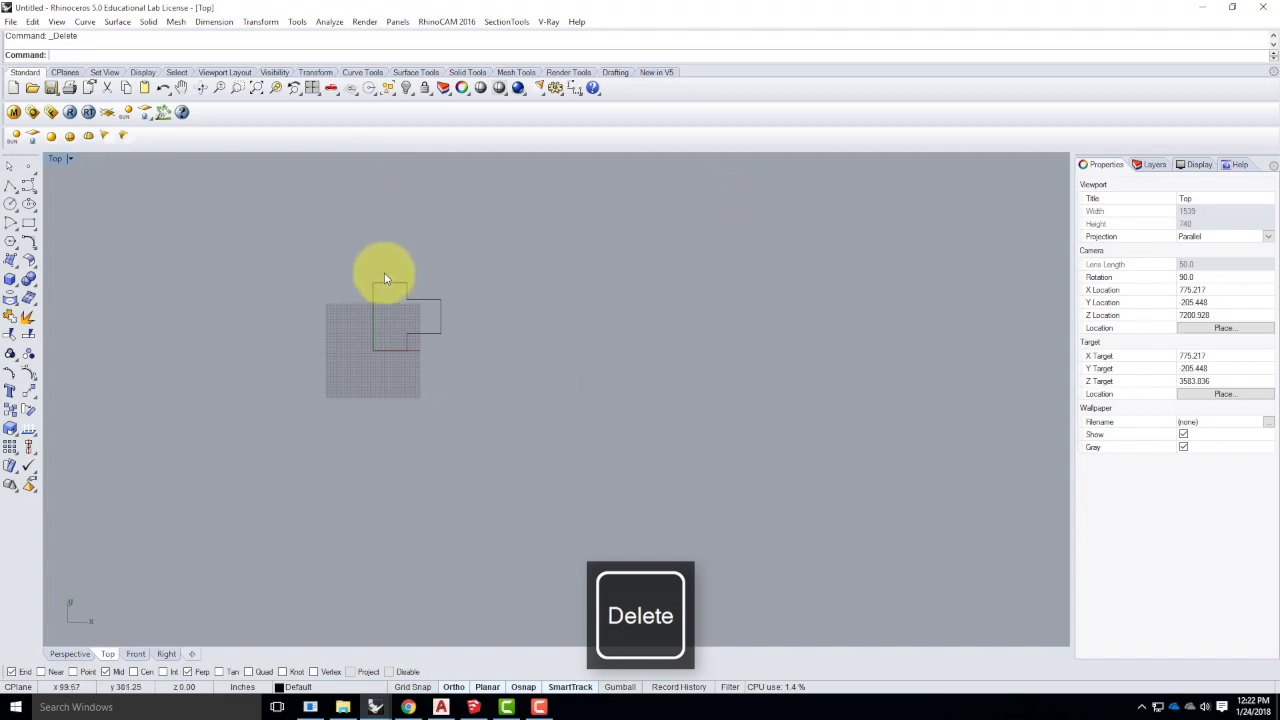
pyautogui.scroll(5, 390, 292)
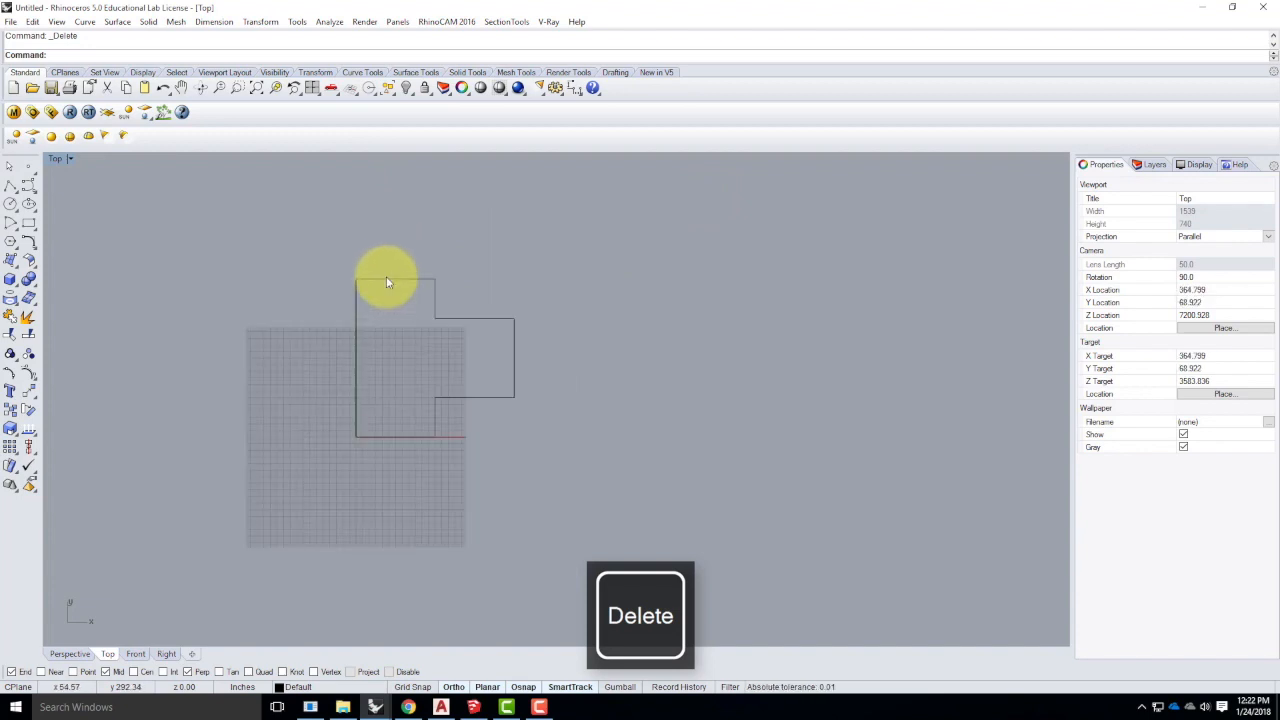
pyautogui.click(386, 281)
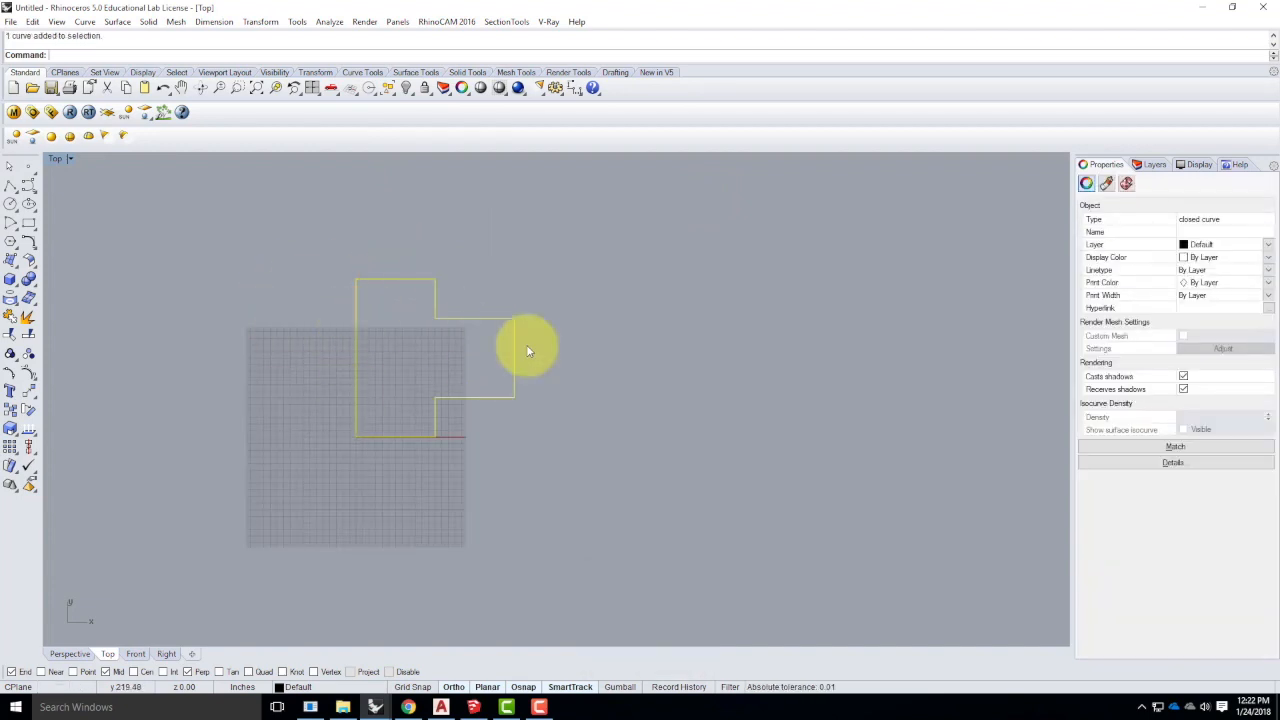
pyautogui.scroll(-3, 575, 357)
pyautogui.scroll(6, 449, 362)
pyautogui.scroll(-5, 505, 398)
pyautogui.scroll(3, 461, 372)
pyautogui.scroll(4, 461, 370)
pyautogui.scroll(-3, 491, 382)
pyautogui.scroll(1, 491, 381)
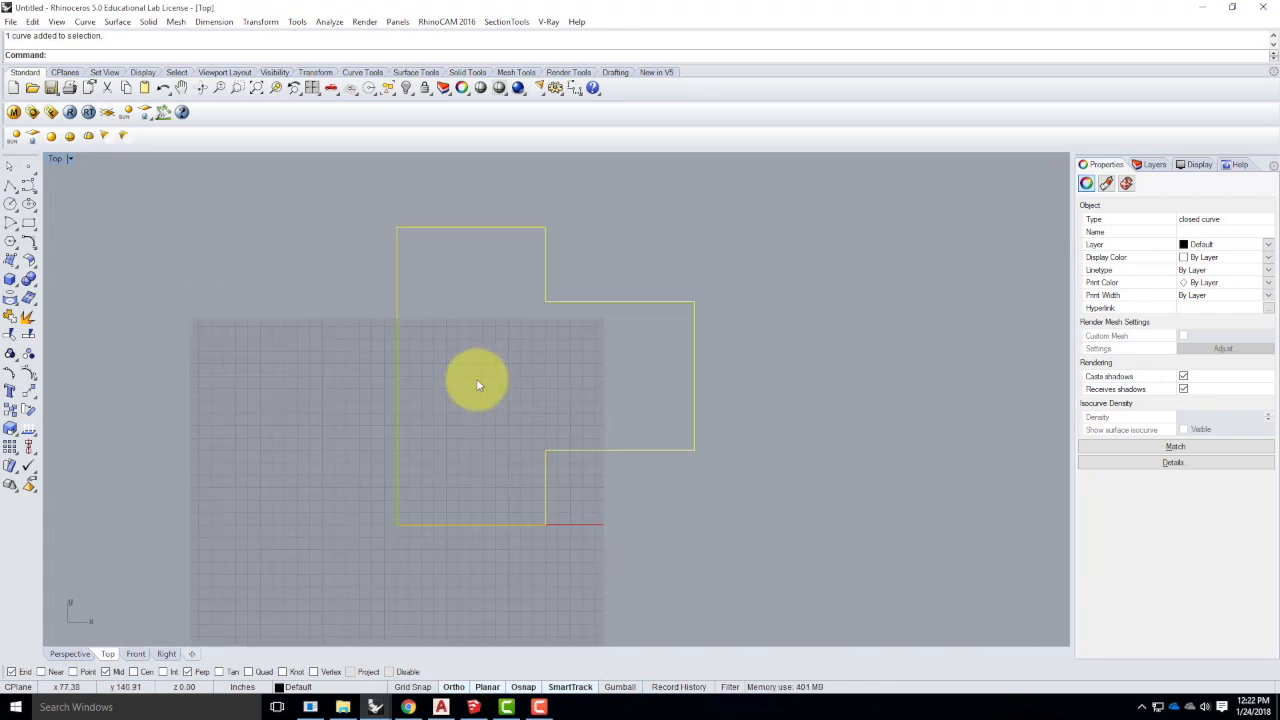
pyautogui.press('Return')
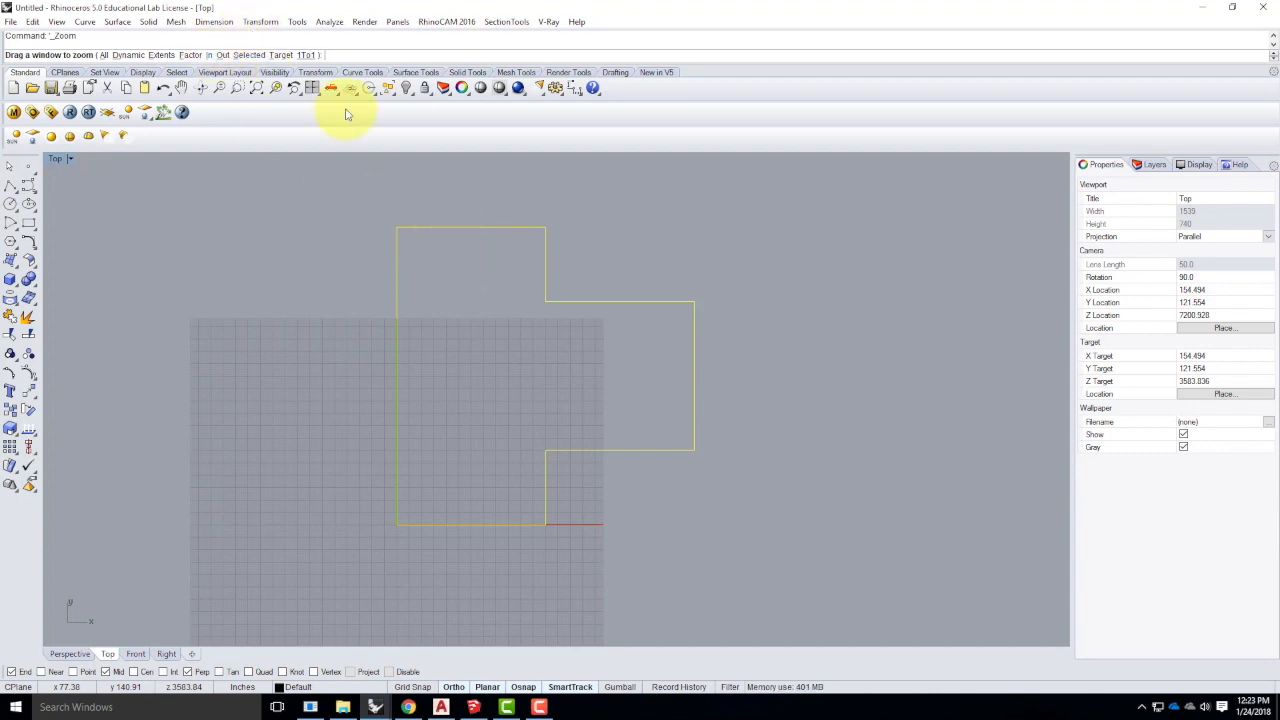
# - Zoom to the selected stepped outline so it fills the Top view, then deselect it
pyautogui.click(250, 56)
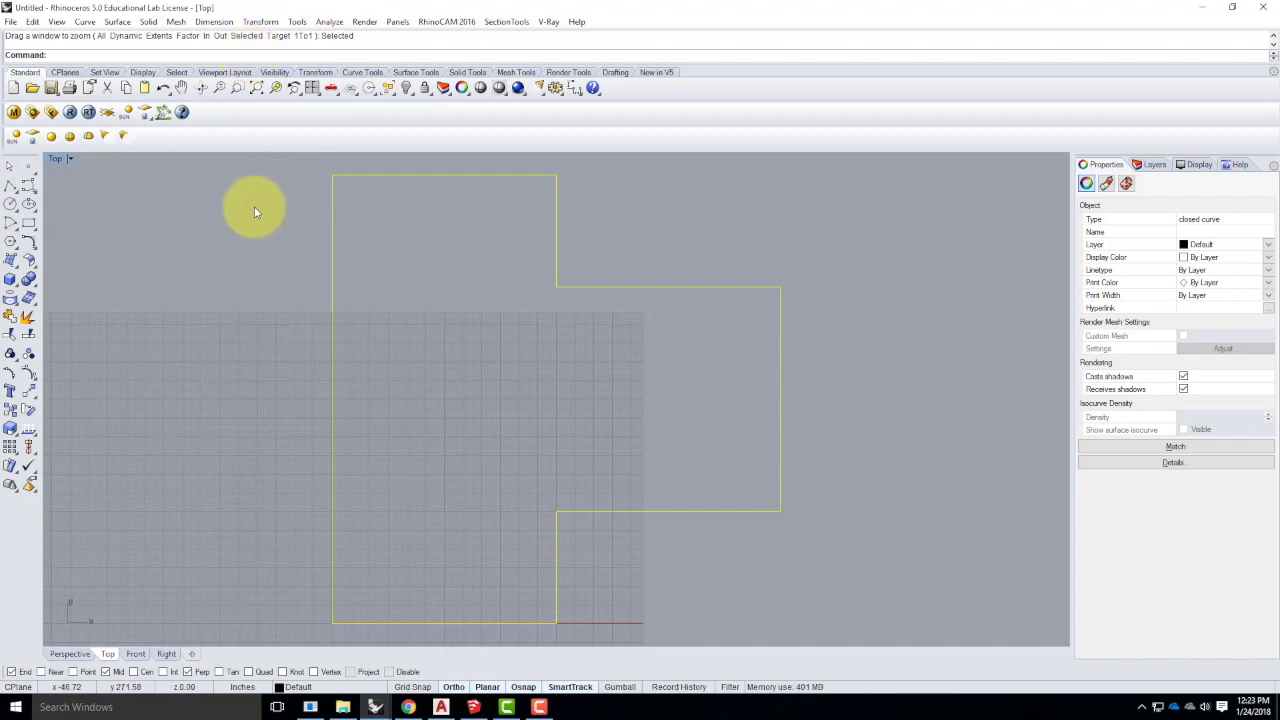
pyautogui.click(400, 320)
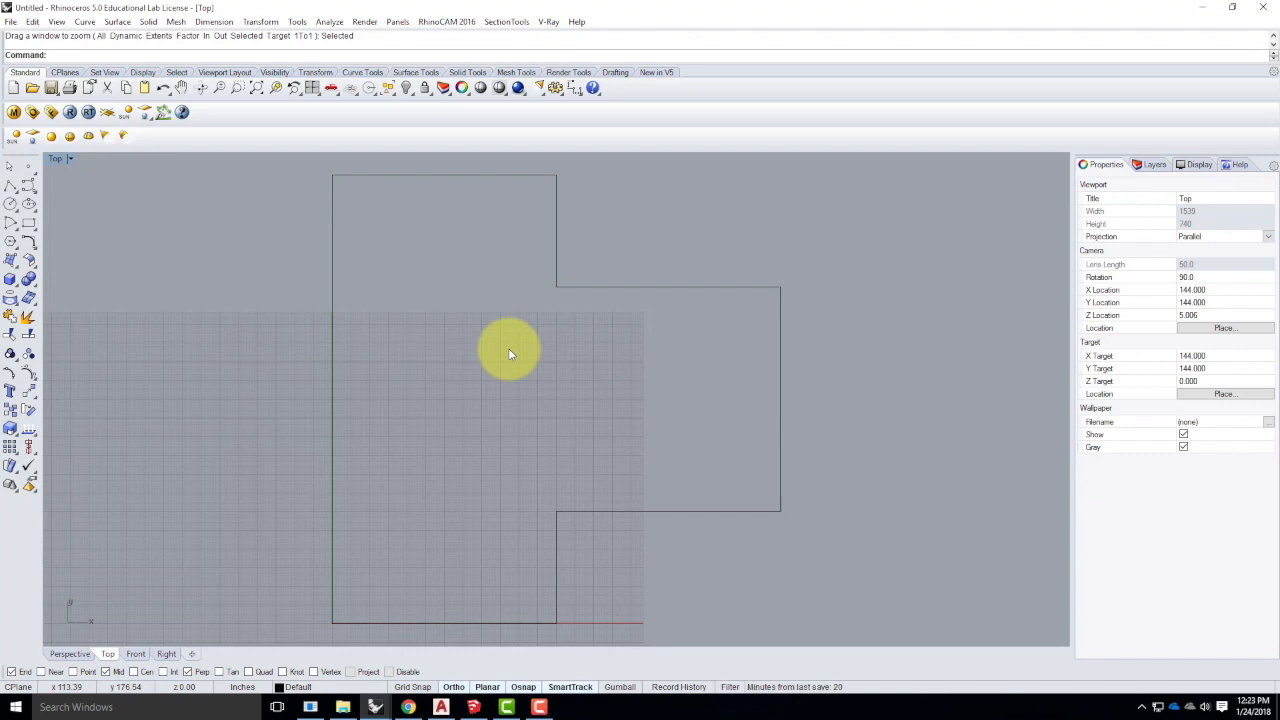
pyautogui.click(331, 271)
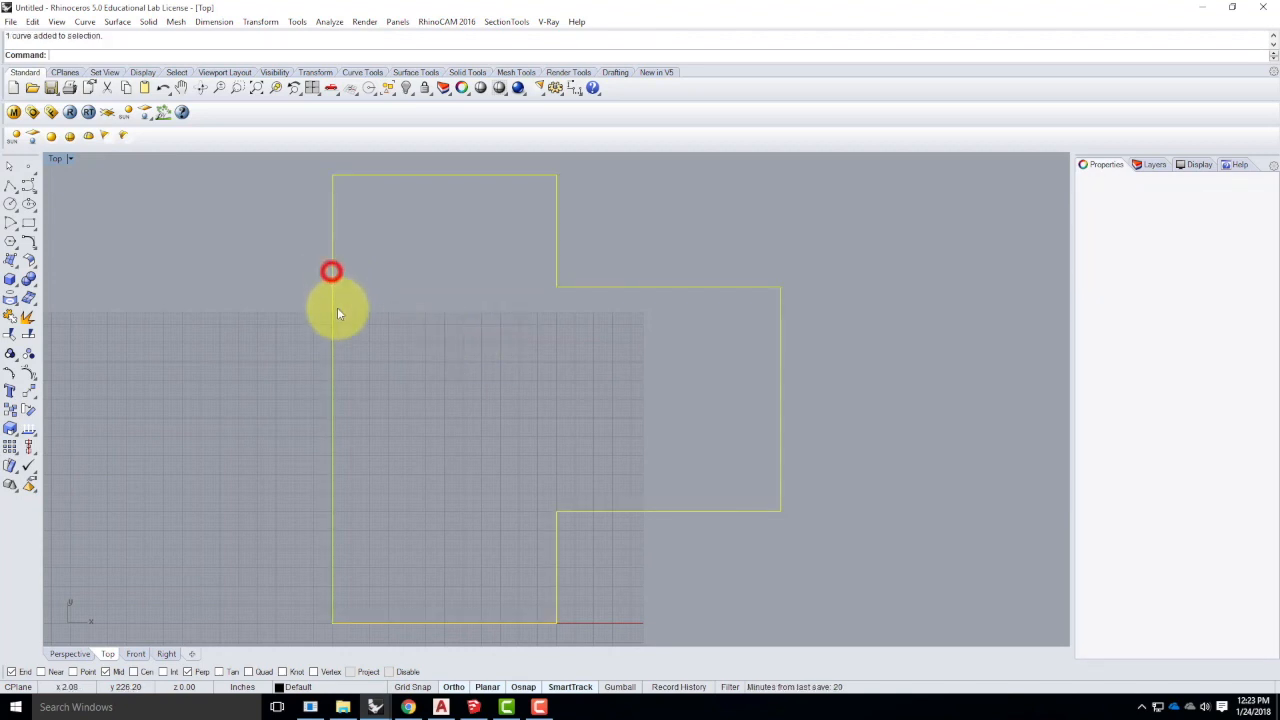
pyautogui.click(414, 317)
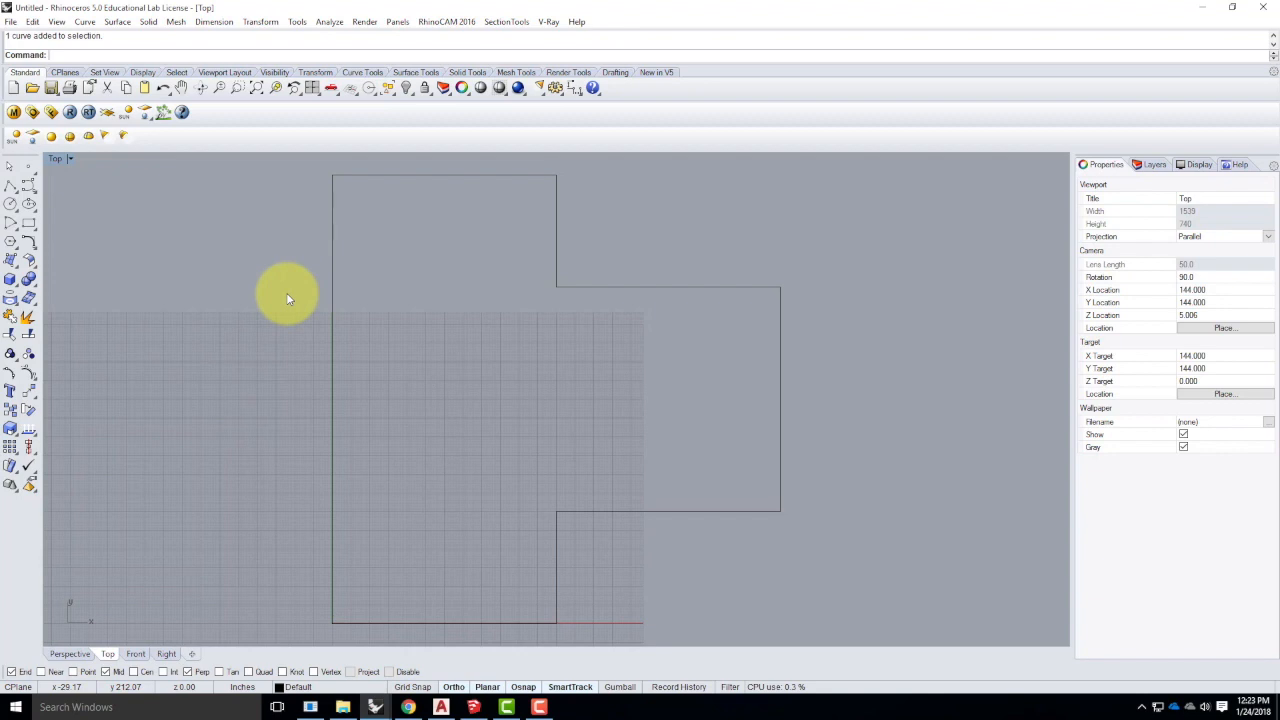
# - Start Curve > Offset > Offset Curve and choose the Distance option
pyautogui.click(88, 22)
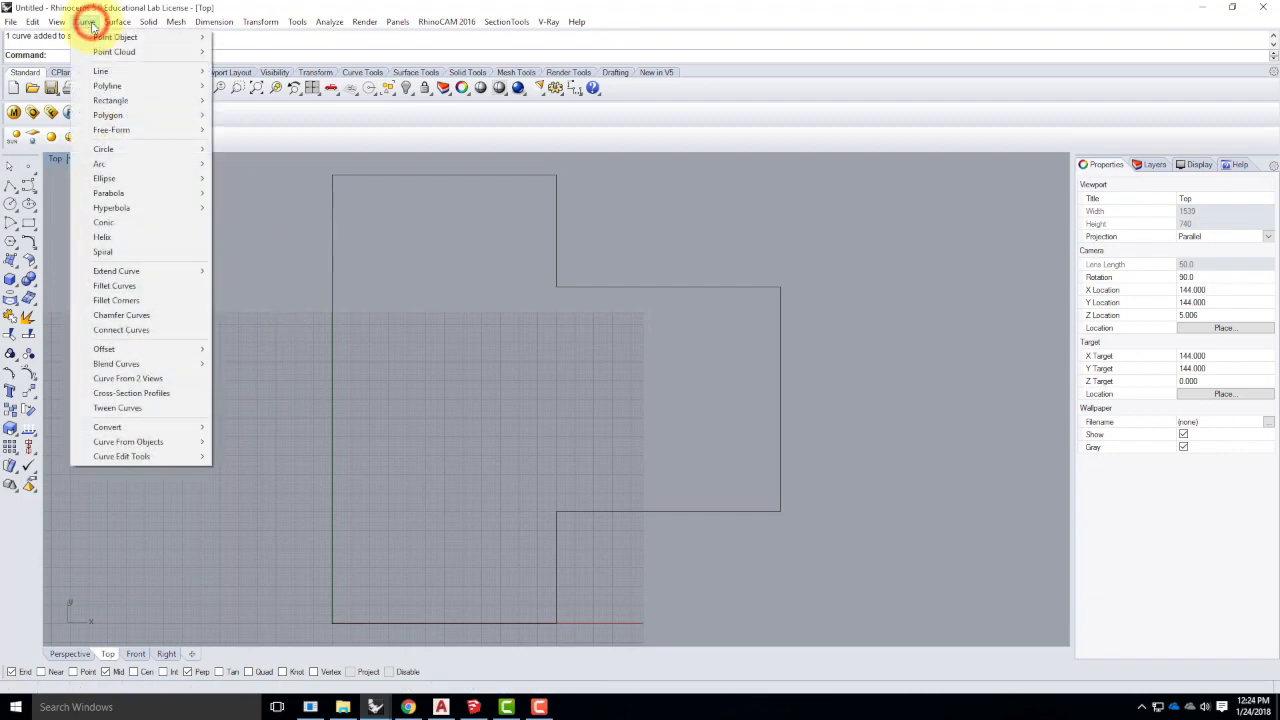
pyautogui.moveTo(139, 354)
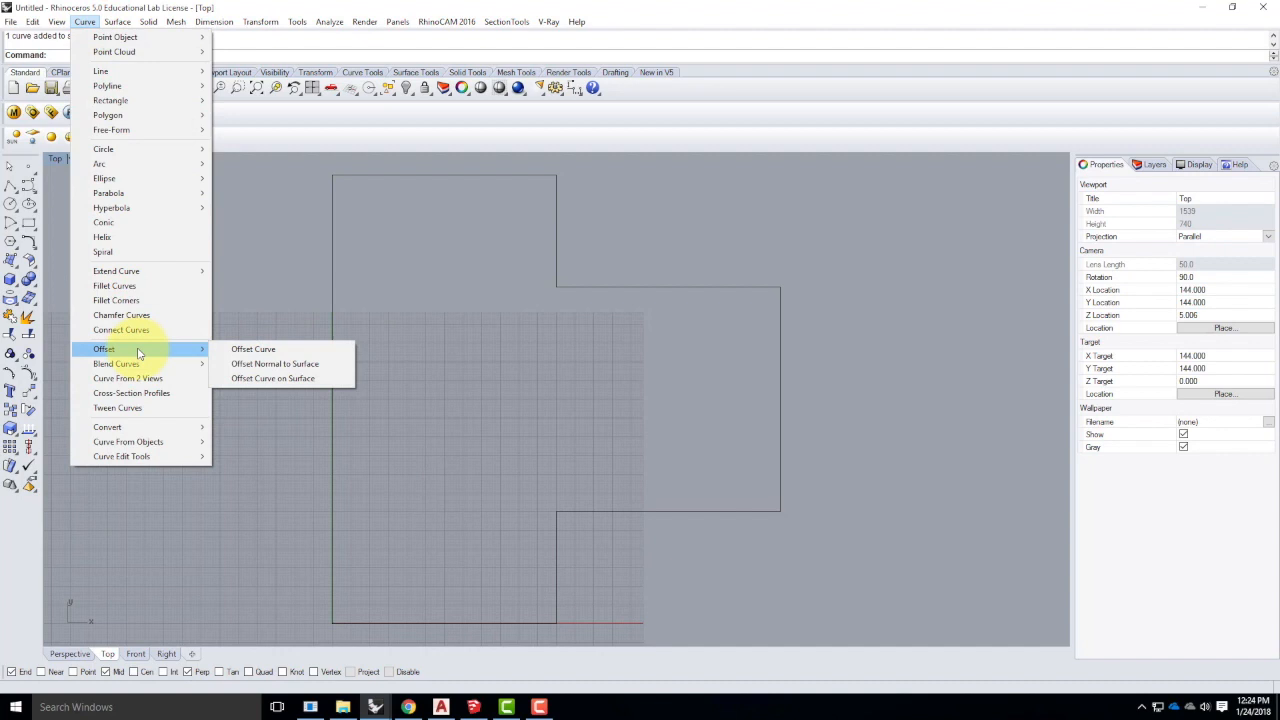
pyautogui.click(258, 350)
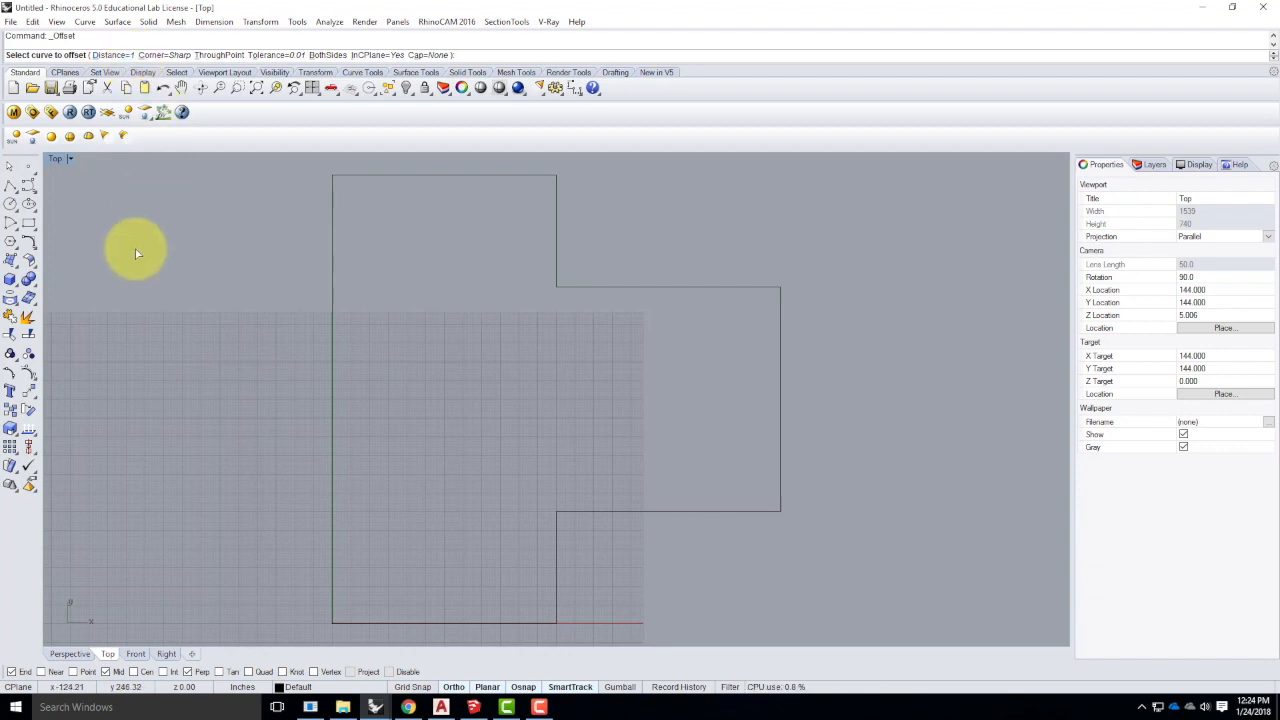
pyautogui.click(104, 56)
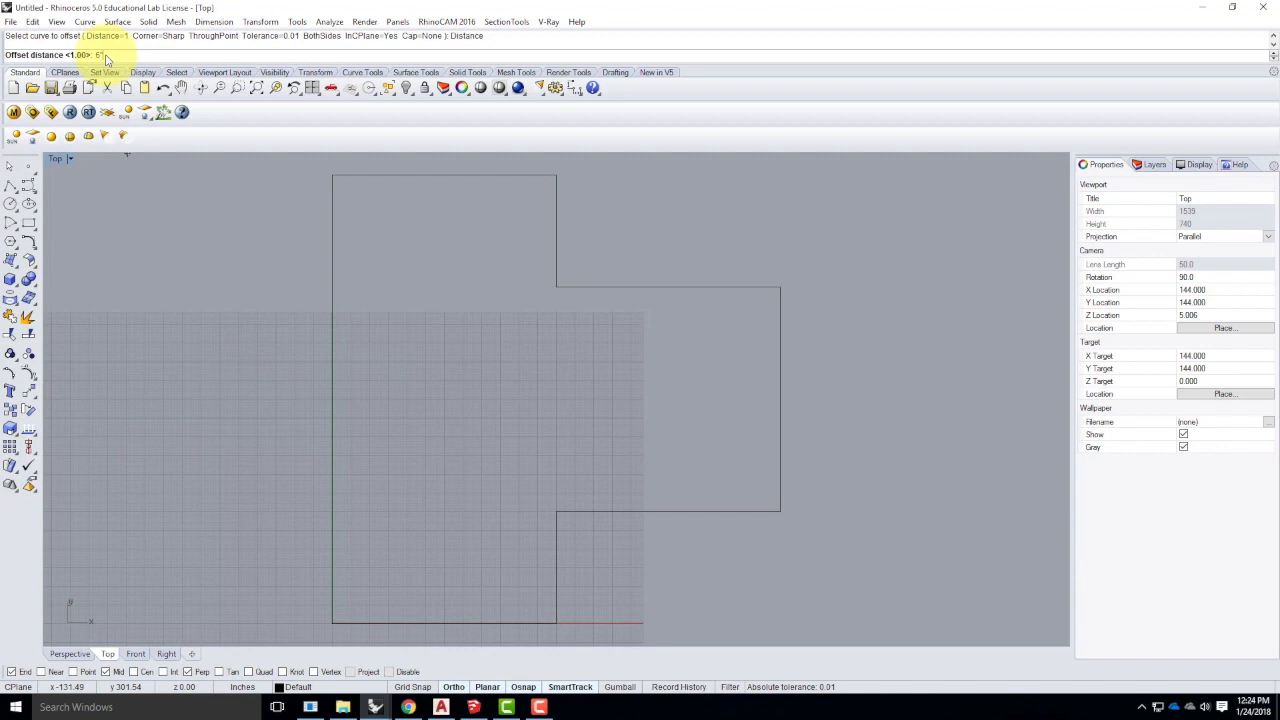
# - Offset the stepped outline 6 inward, then select the new inner curve
pyautogui.press('Return')
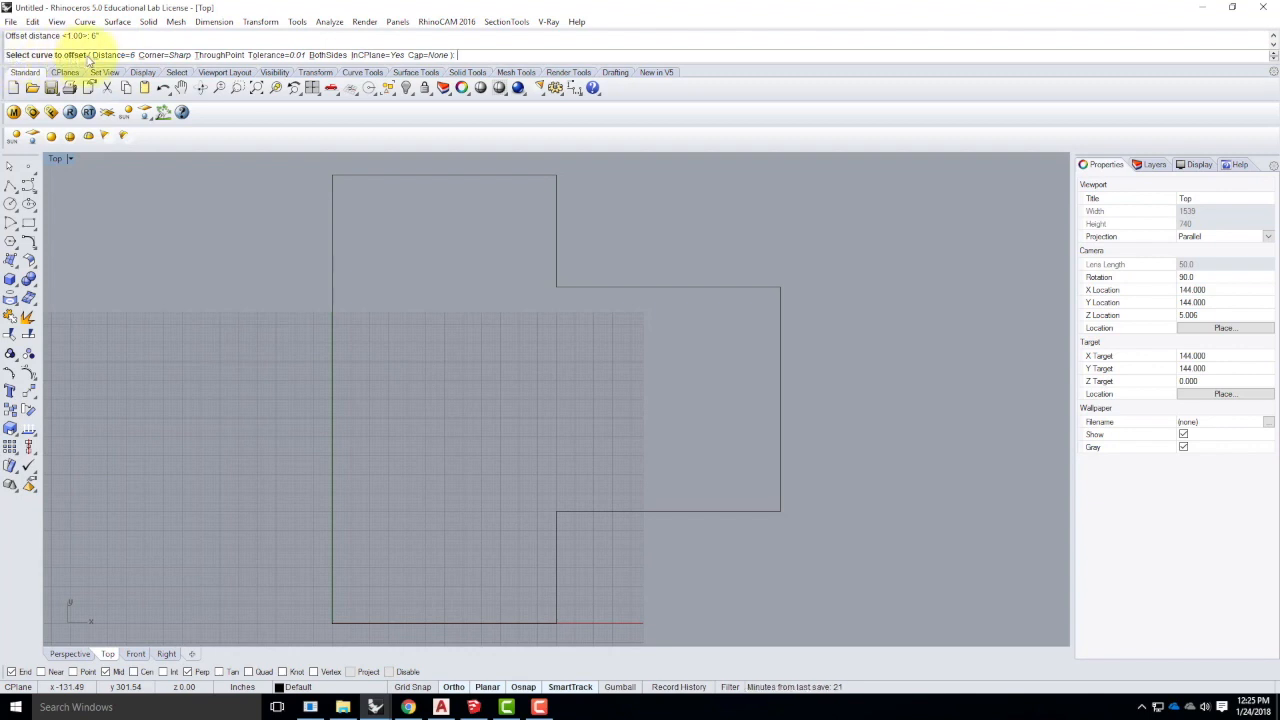
pyautogui.click(332, 246)
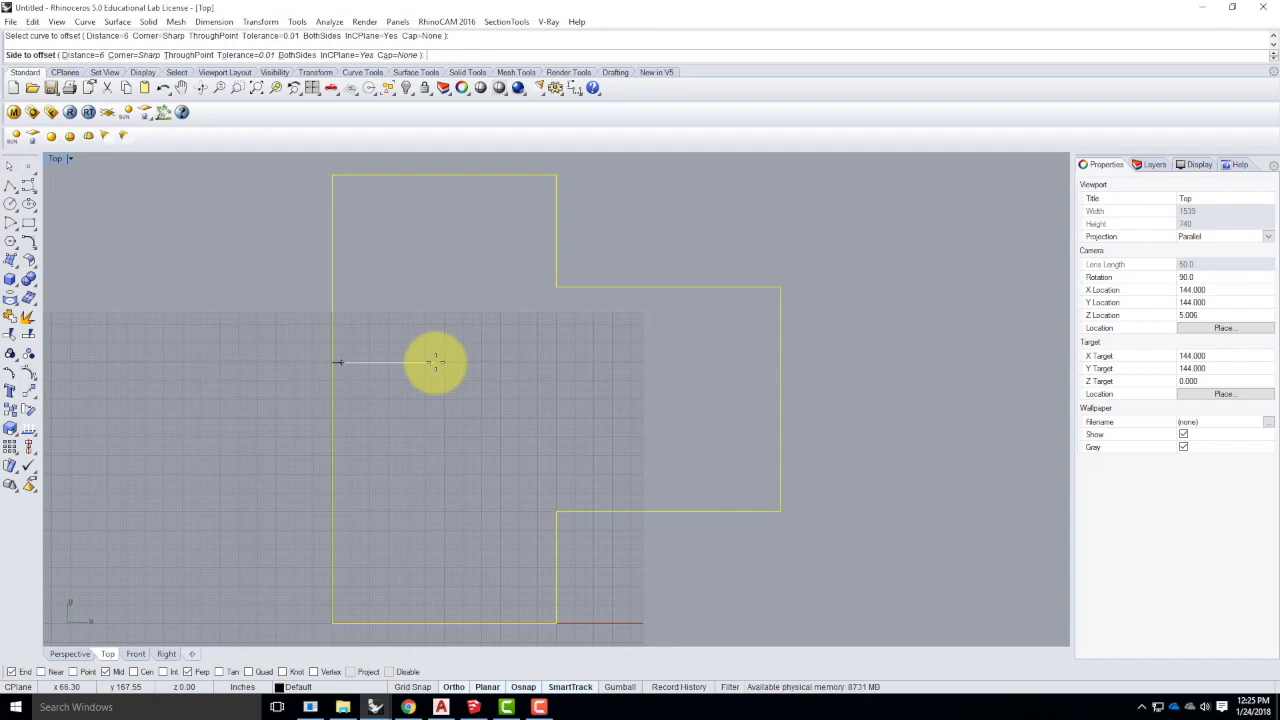
pyautogui.click(435, 362)
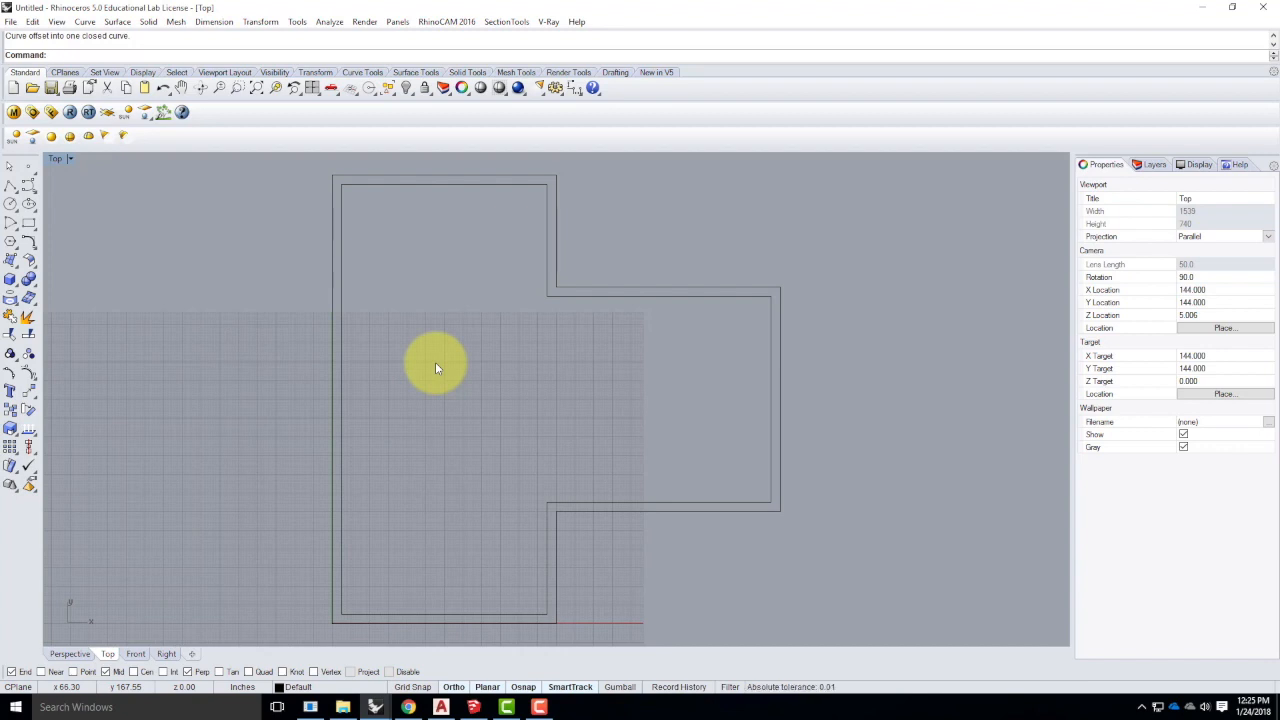
pyautogui.click(592, 506)
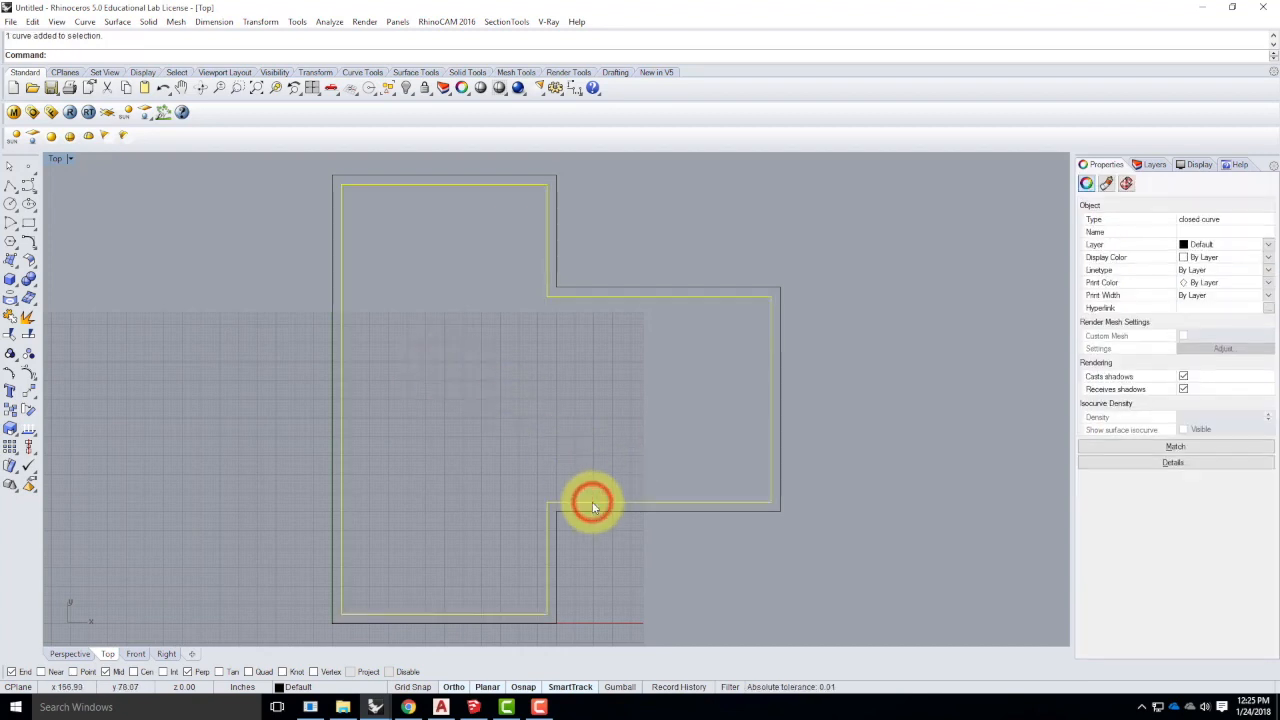
# - Delete the inner offset curve and restart the Offset command with Of
pyautogui.press('Delete')
pyautogui.write('Off')
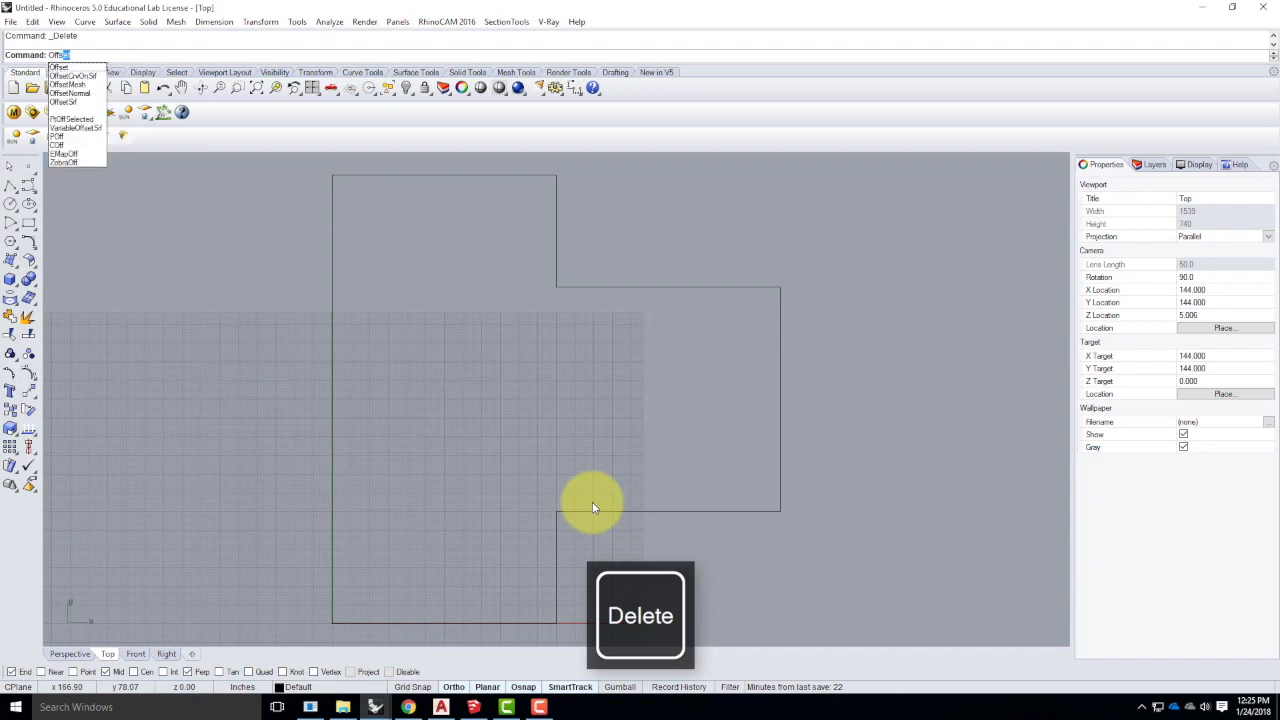
pyautogui.press('Return')
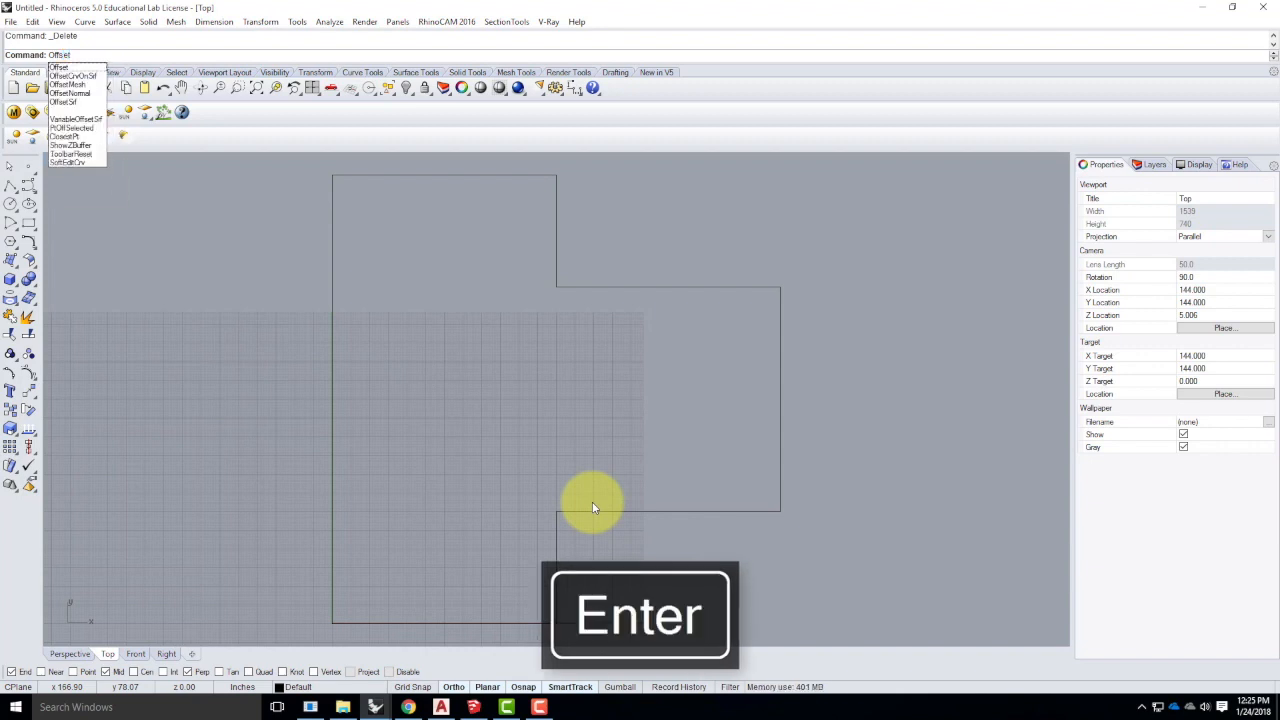
pyautogui.click(85, 21)
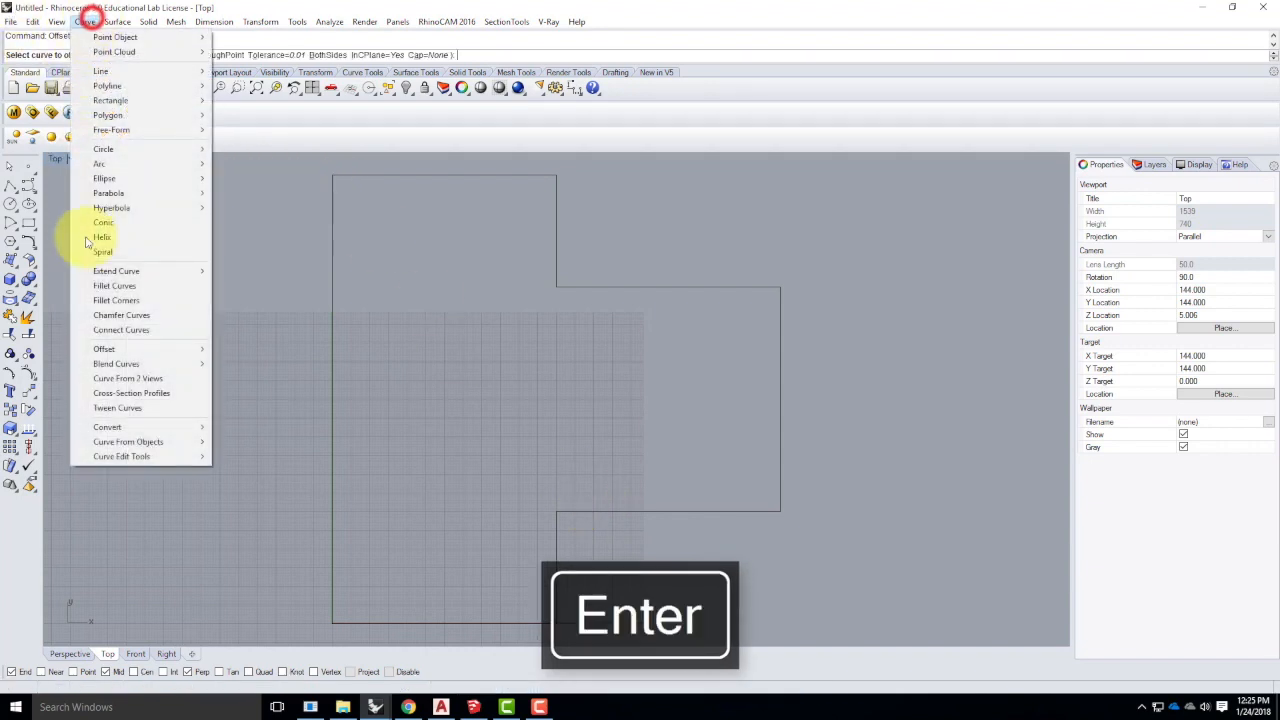
pyautogui.moveTo(150, 348)
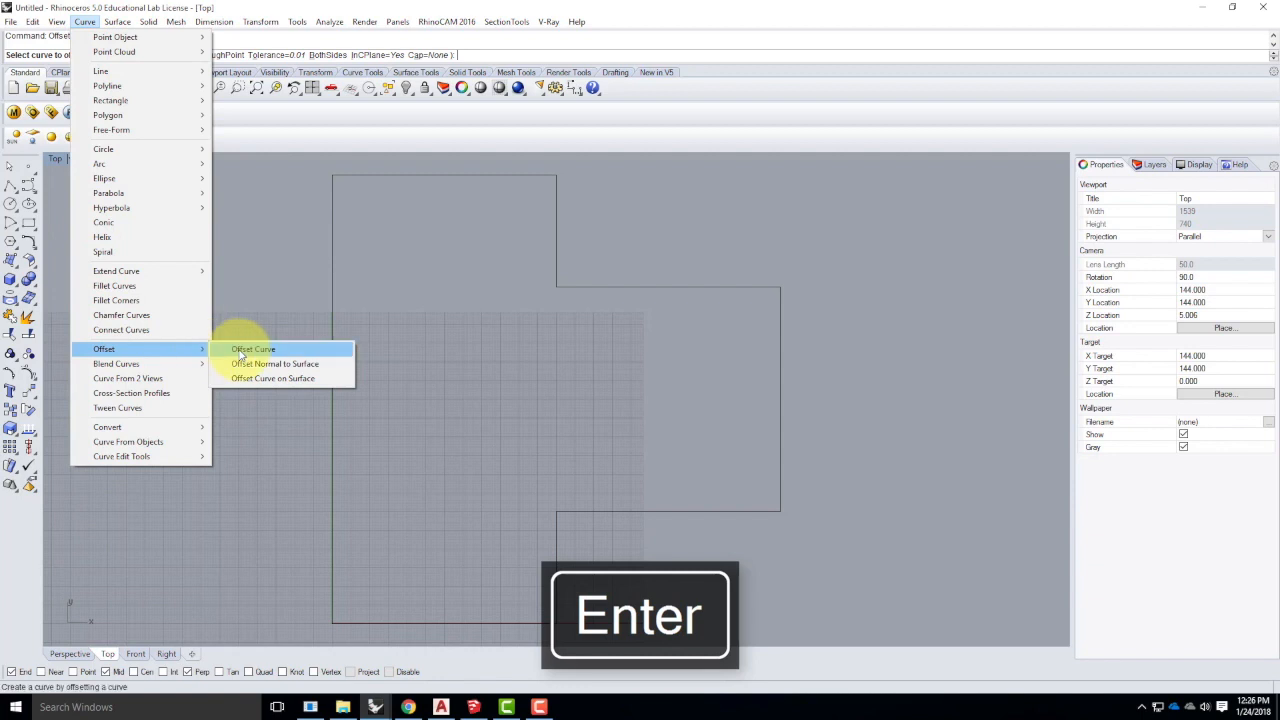
pyautogui.click(268, 8)
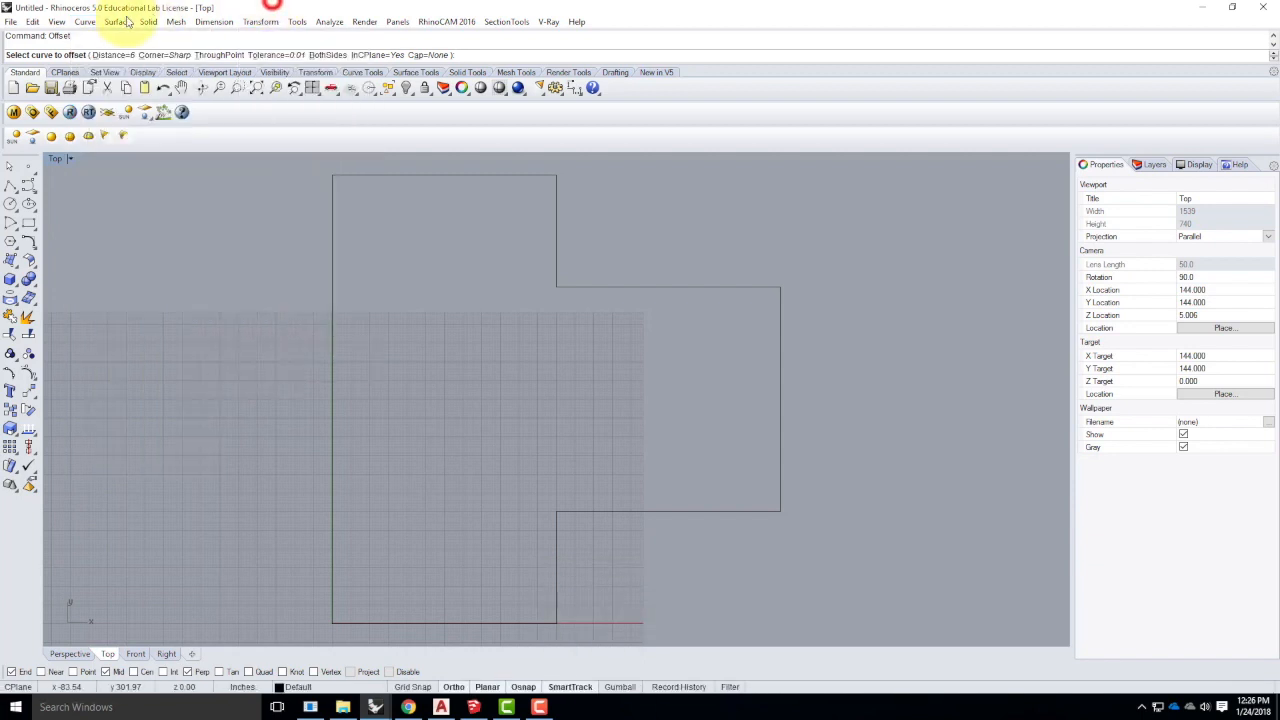
# - Reset the offset distance to 6, trying a two-point measurement before typing it
pyautogui.click(115, 55)
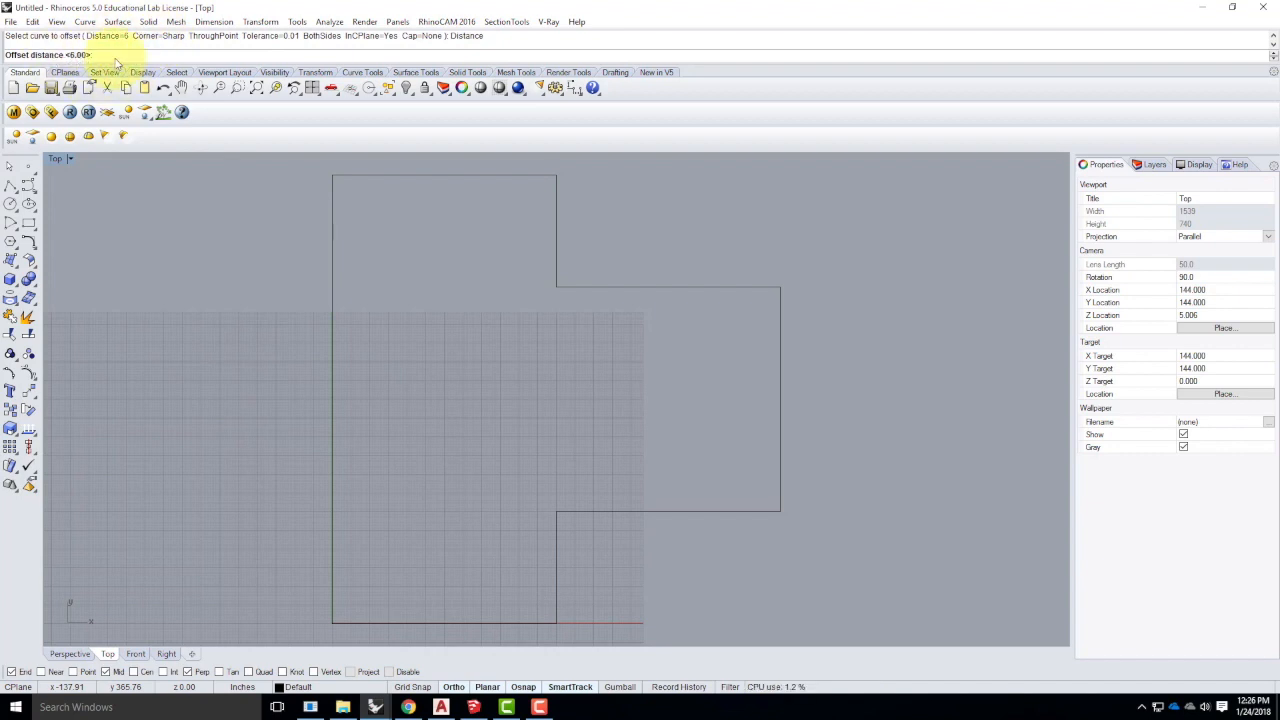
pyautogui.click(136, 364)
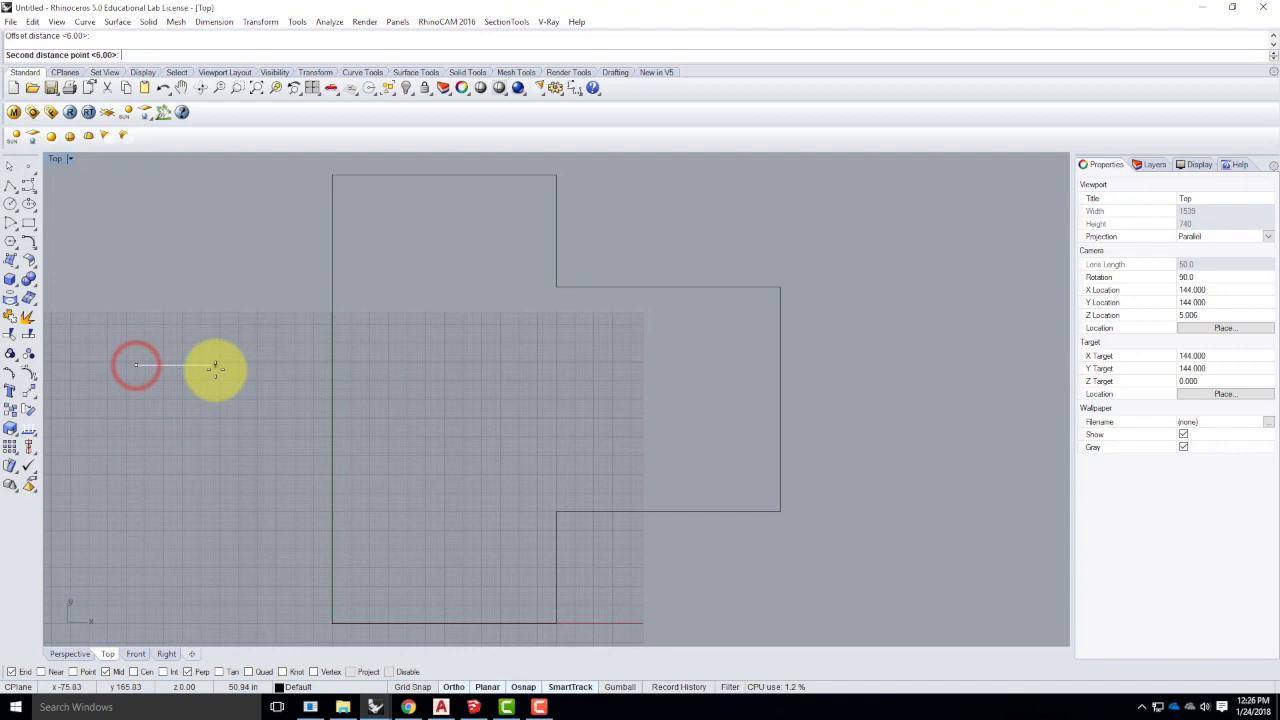
pyautogui.click(206, 366)
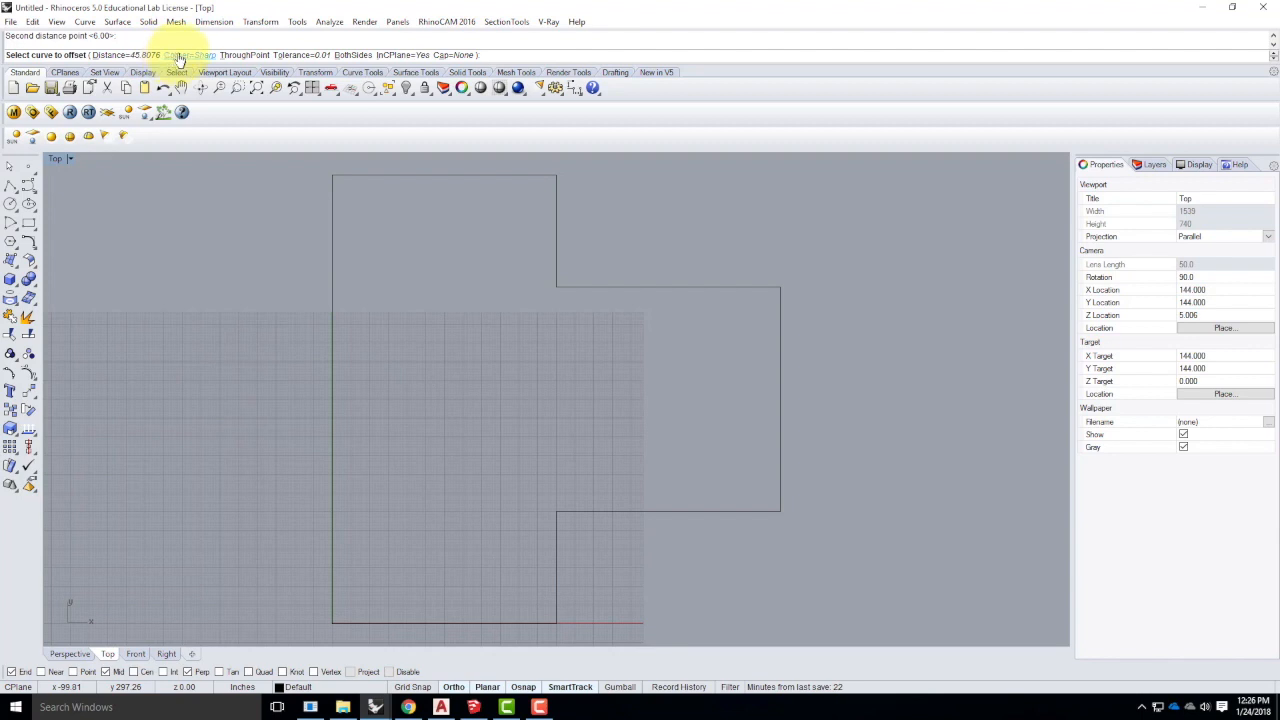
pyautogui.click(129, 55)
pyautogui.write('5')
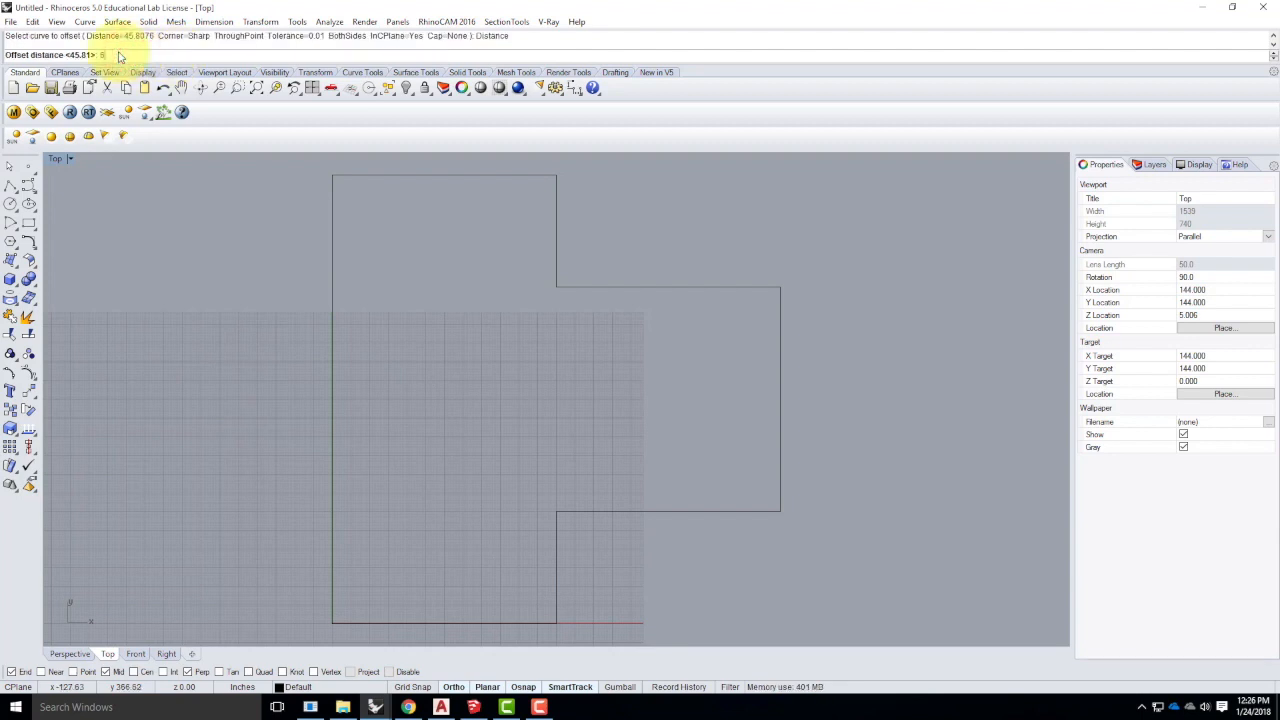
pyautogui.press('Return')
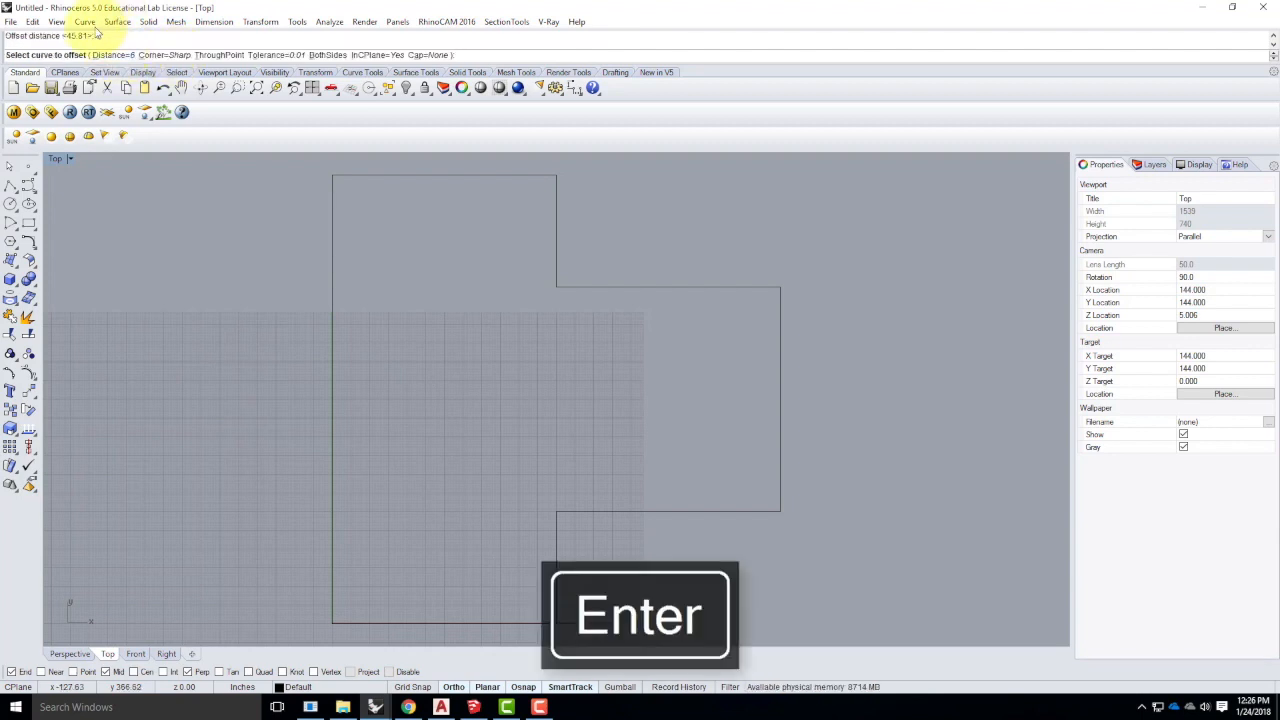
# - Pick the stepped outline and place its 6 offset copy inside it
pyautogui.click(333, 214)
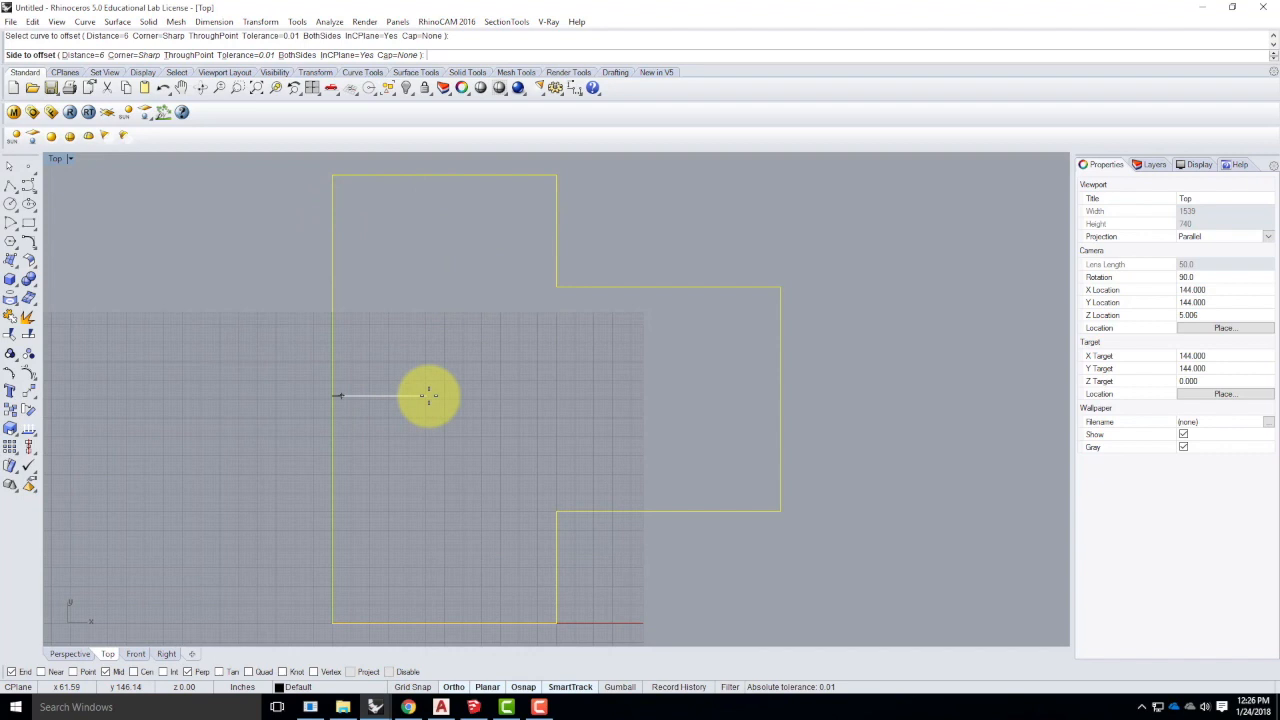
pyautogui.click(428, 395)
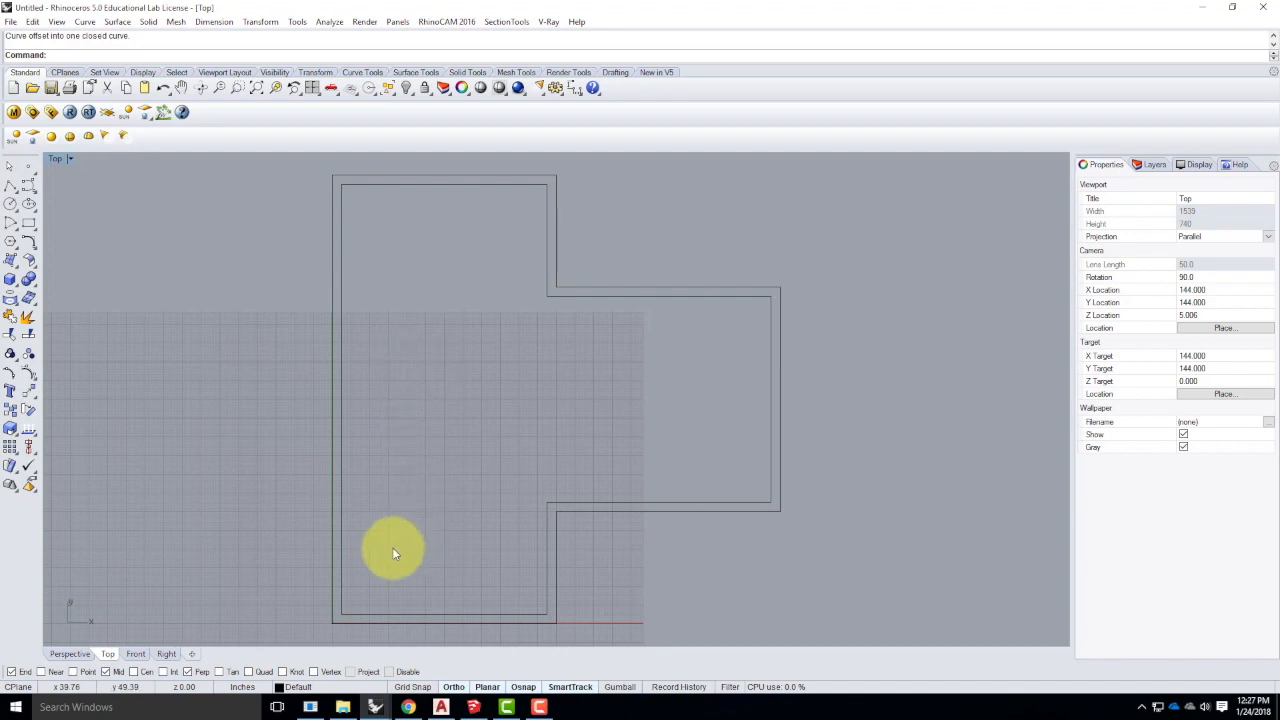
pyautogui.scroll(-4, 392, 547)
pyautogui.scroll(10, 420, 300)
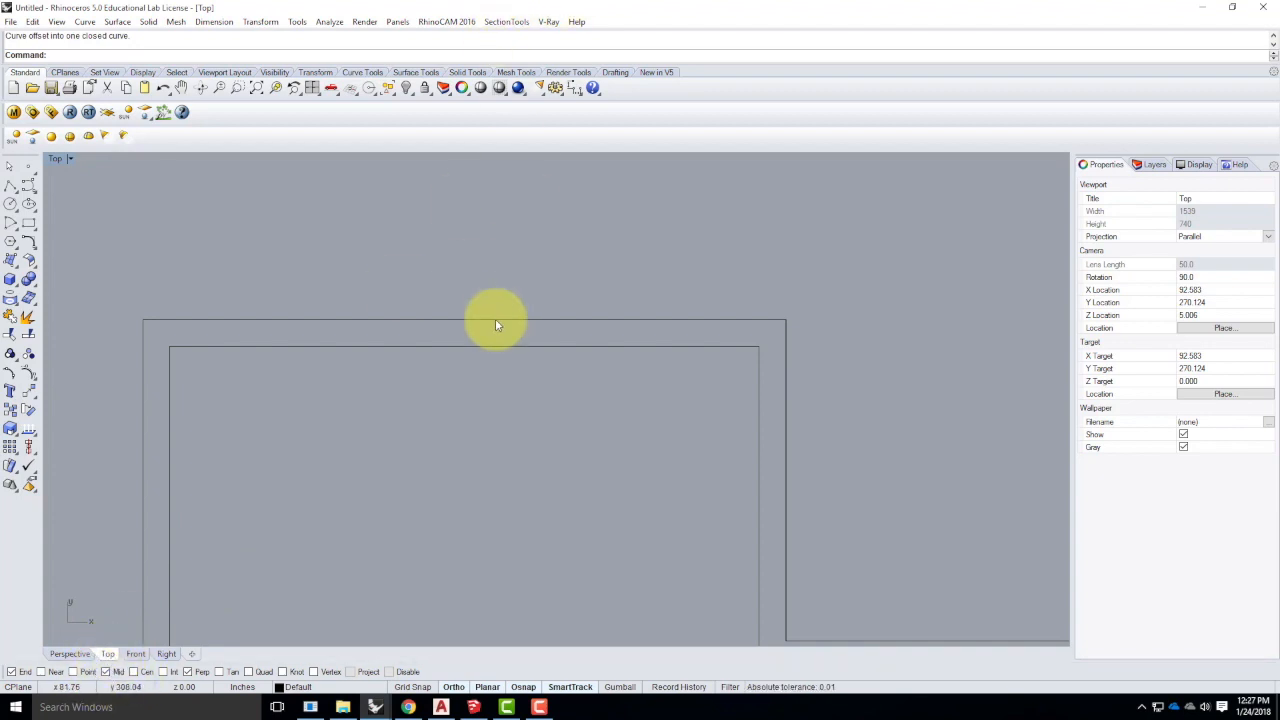
# - Show the persistent Osnap panel from Tools > Object Snap and tick Mid
pyautogui.click(297, 21)
pyautogui.moveTo(310, 40)
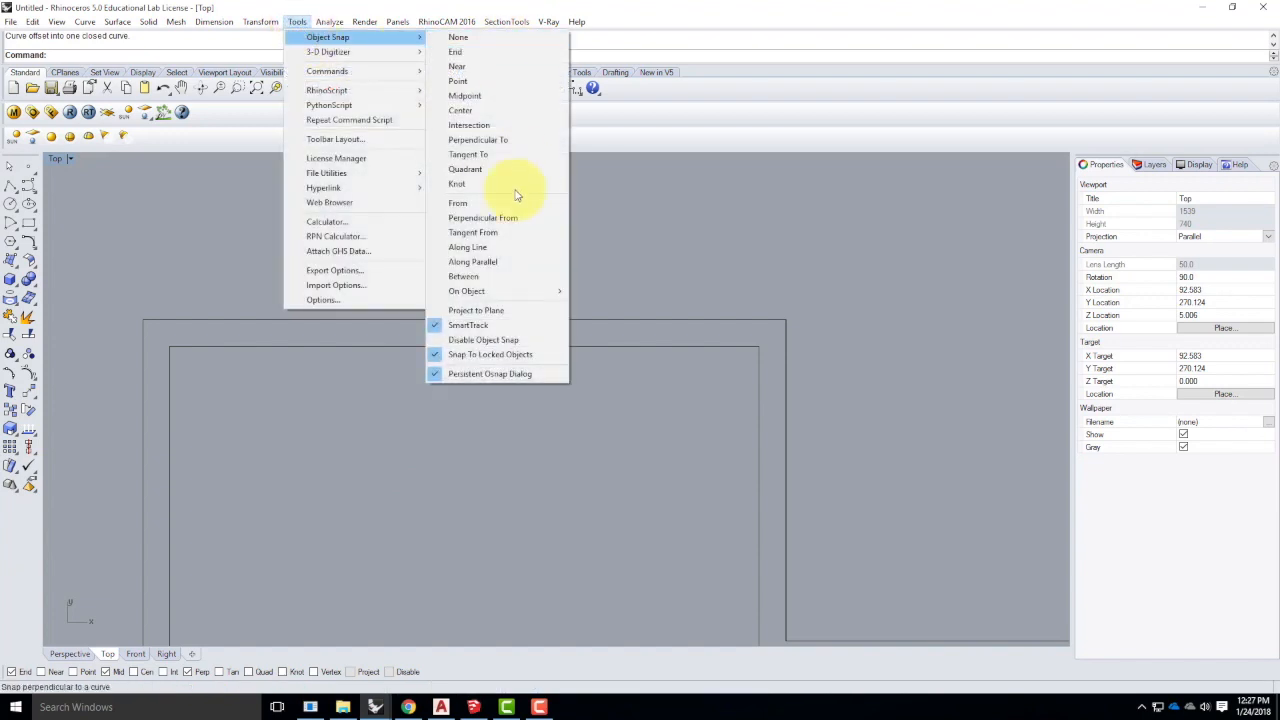
pyautogui.click(491, 374)
pyautogui.click(297, 21)
pyautogui.click(290, 21)
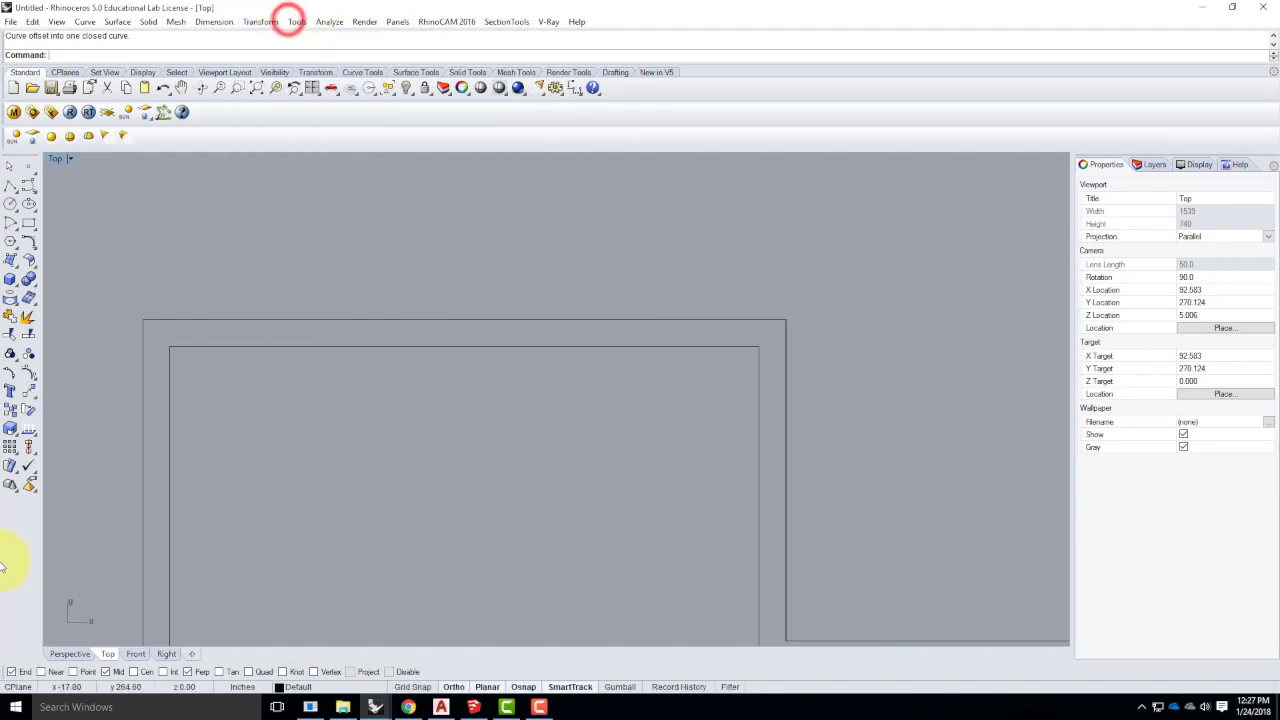
pyautogui.click(105, 672)
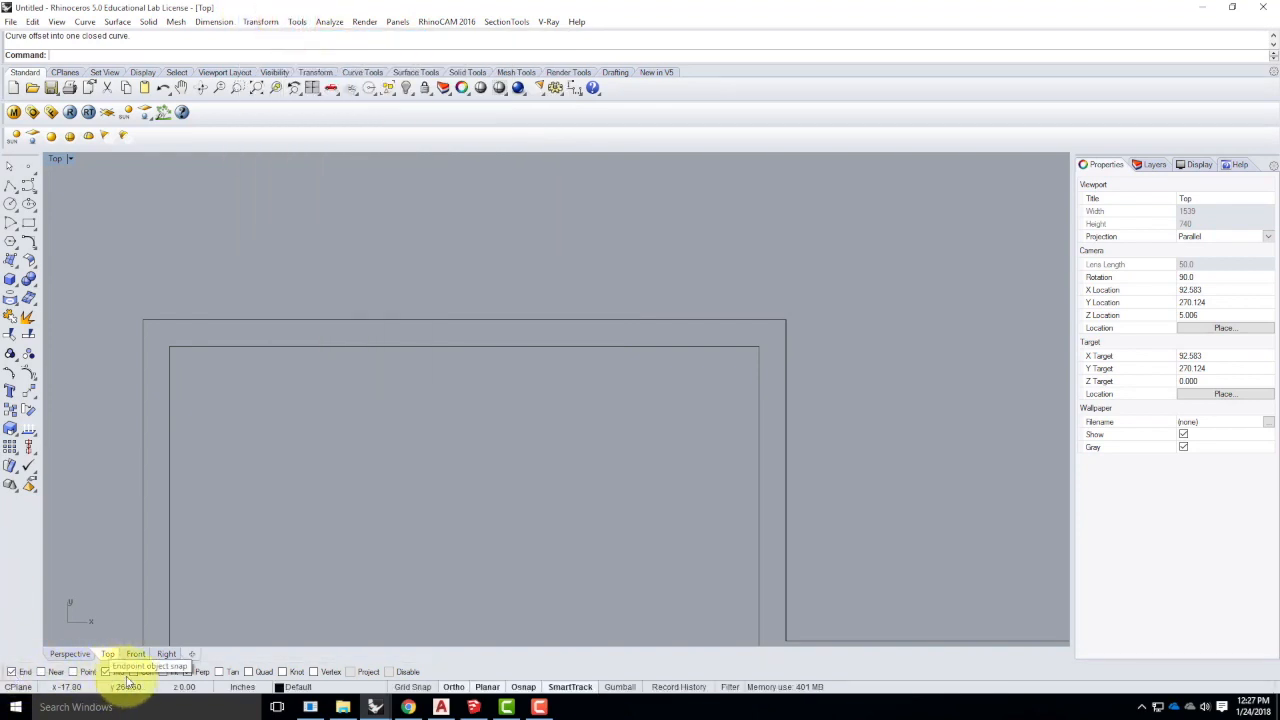
# - Draw a polyline from the outer top wall's midpoint down, perpendicular to the inner wall line
pyautogui.click(10, 188)
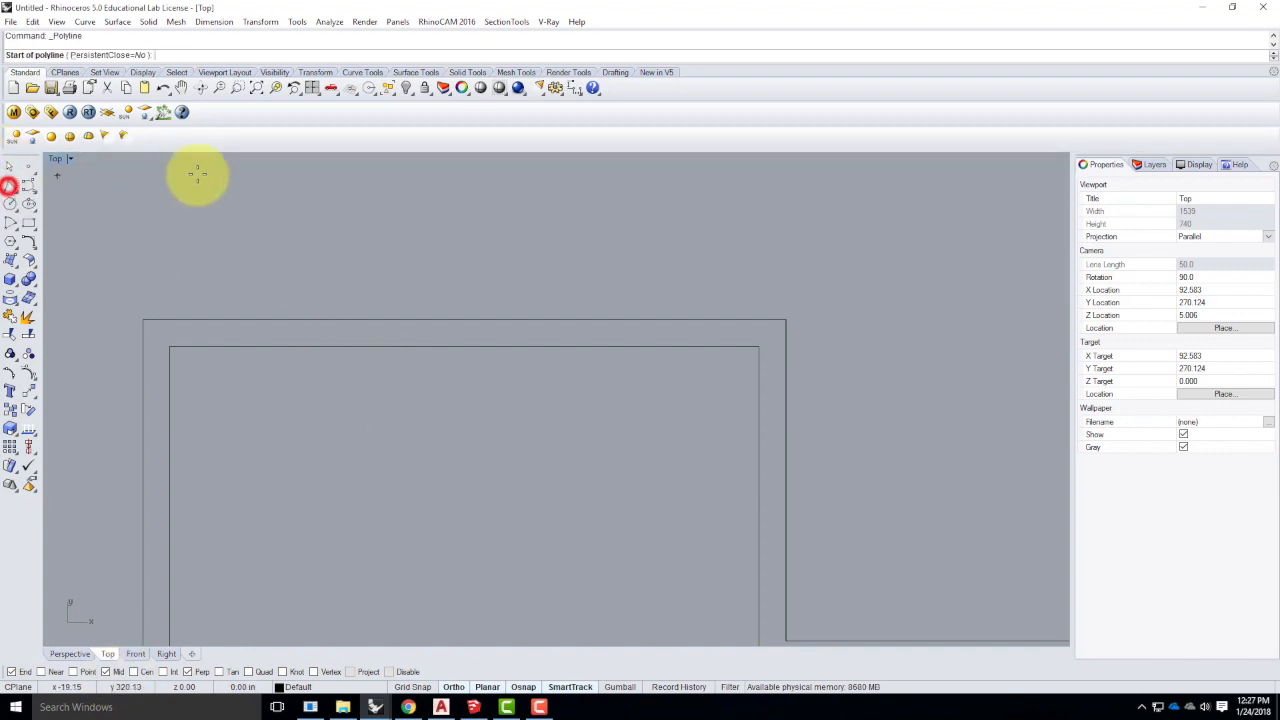
pyautogui.click(463, 318)
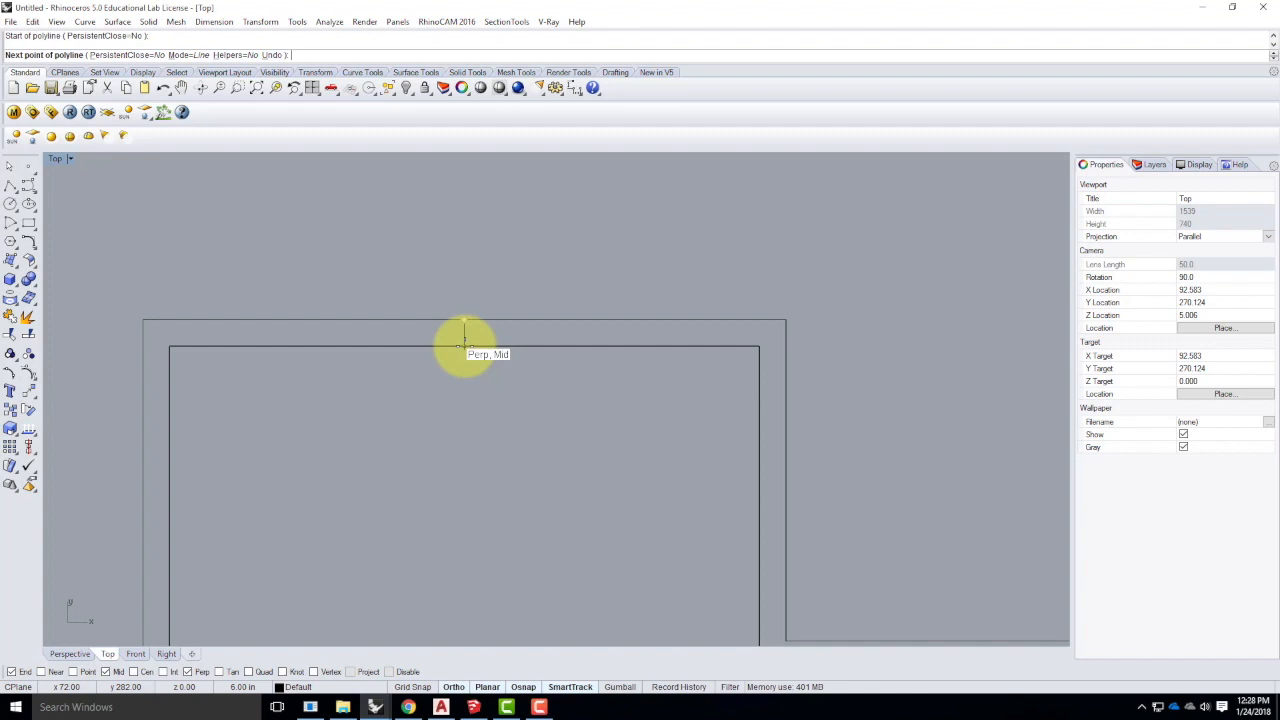
pyautogui.click(464, 347)
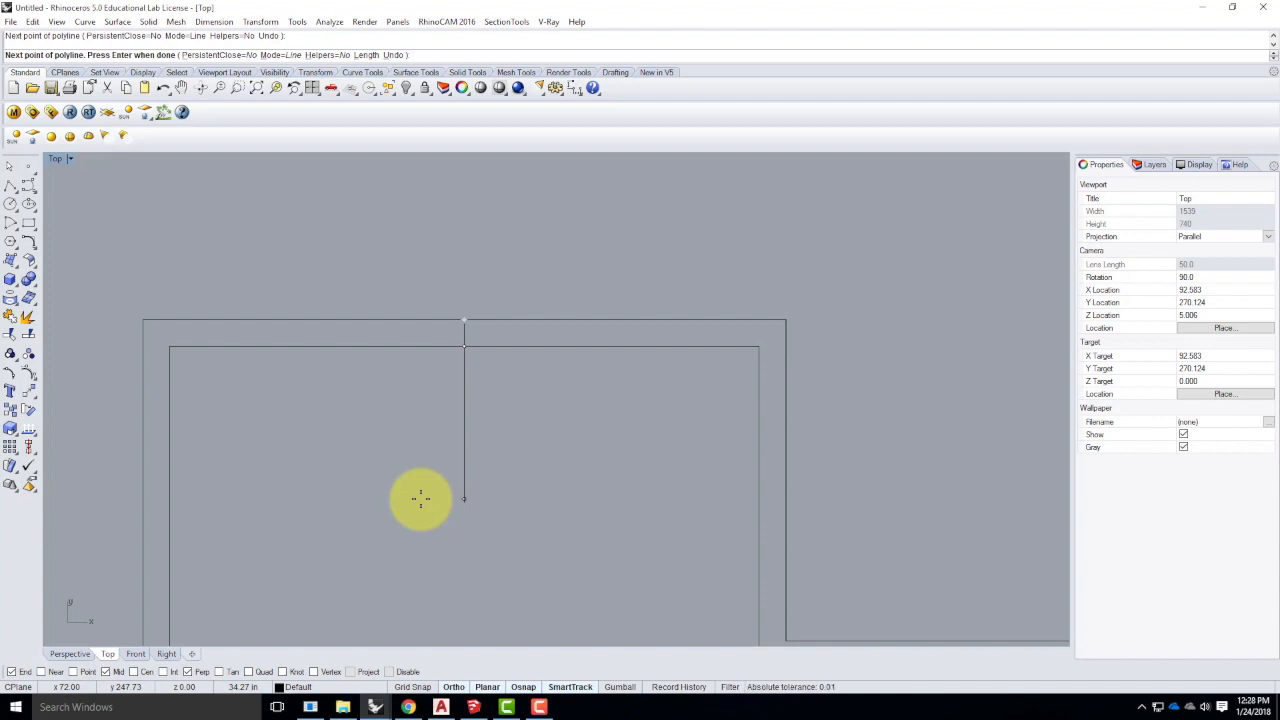
pyautogui.press('Return')
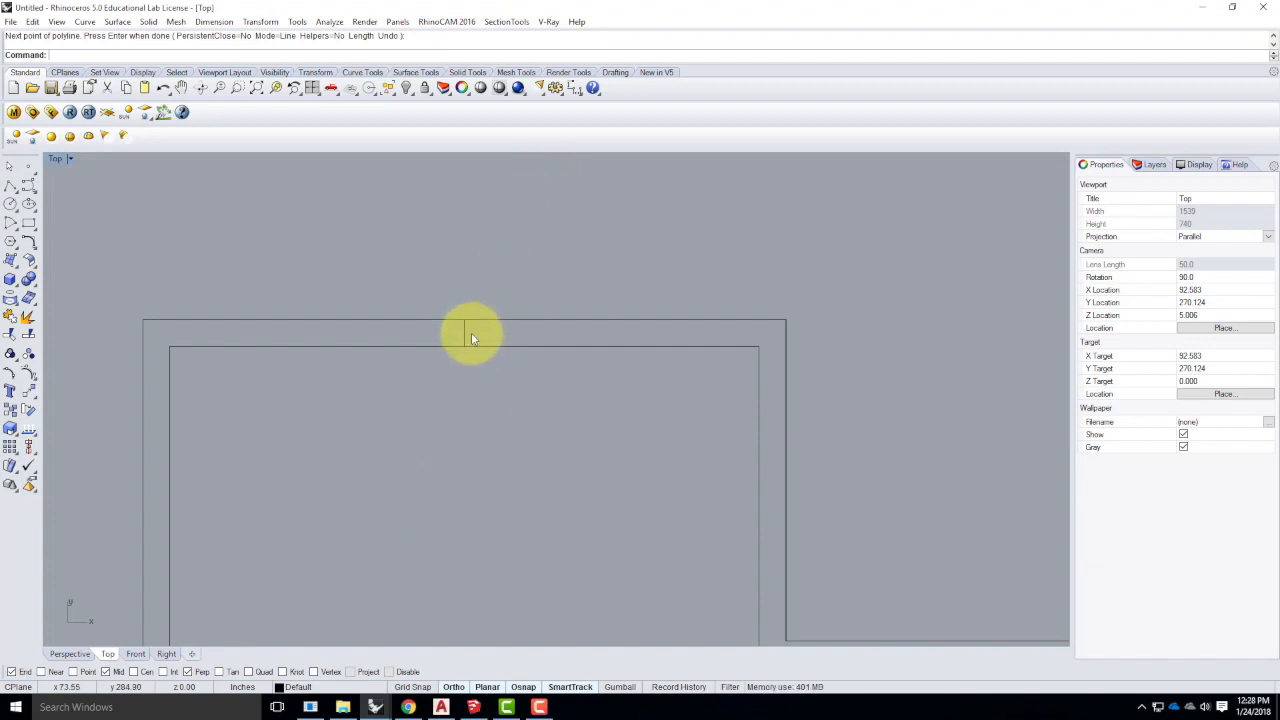
# - Start Offset Curve and set the offset distance to 18
pyautogui.click(85, 22)
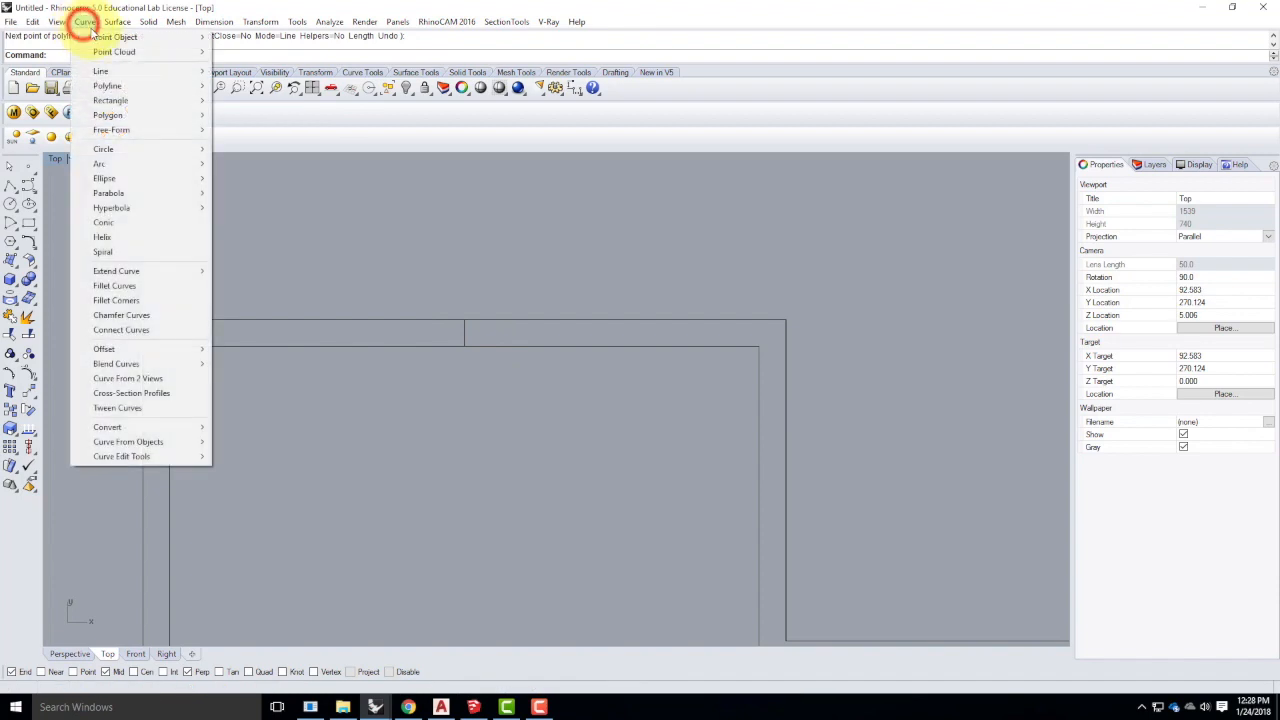
pyautogui.moveTo(106, 349)
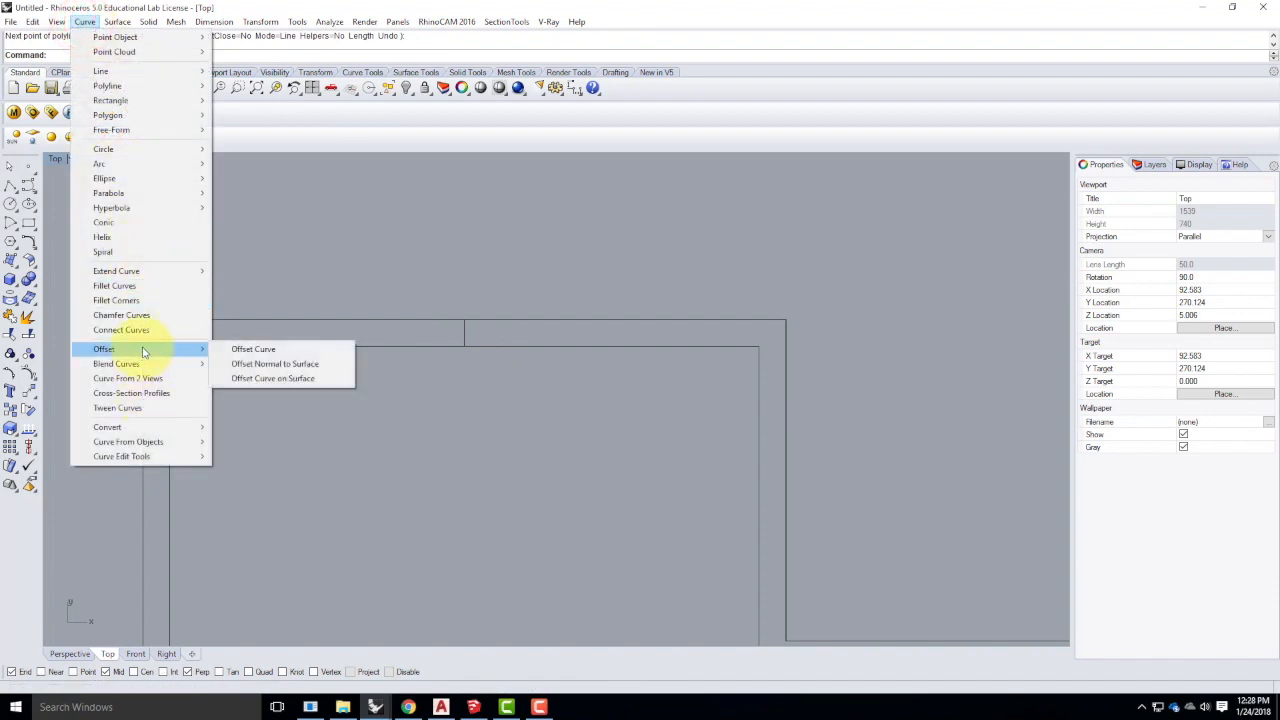
pyautogui.click(258, 349)
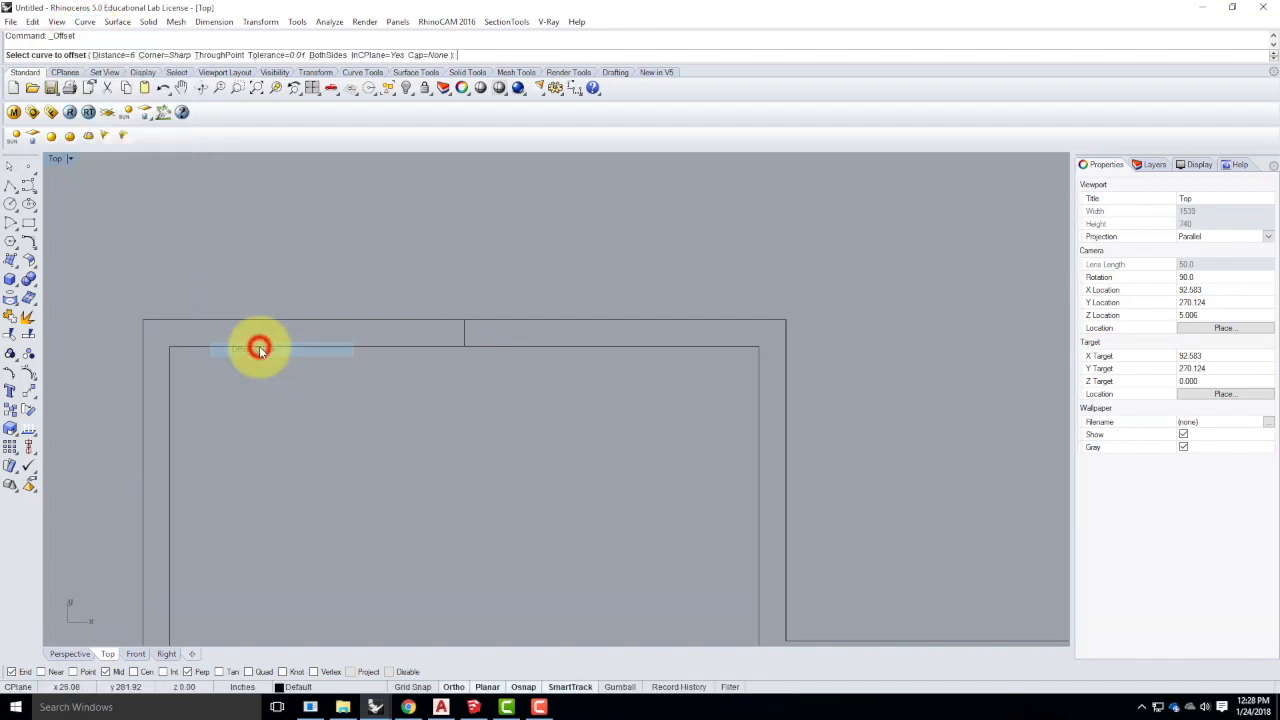
pyautogui.click(110, 55)
pyautogui.write('18')
pyautogui.press('Return')
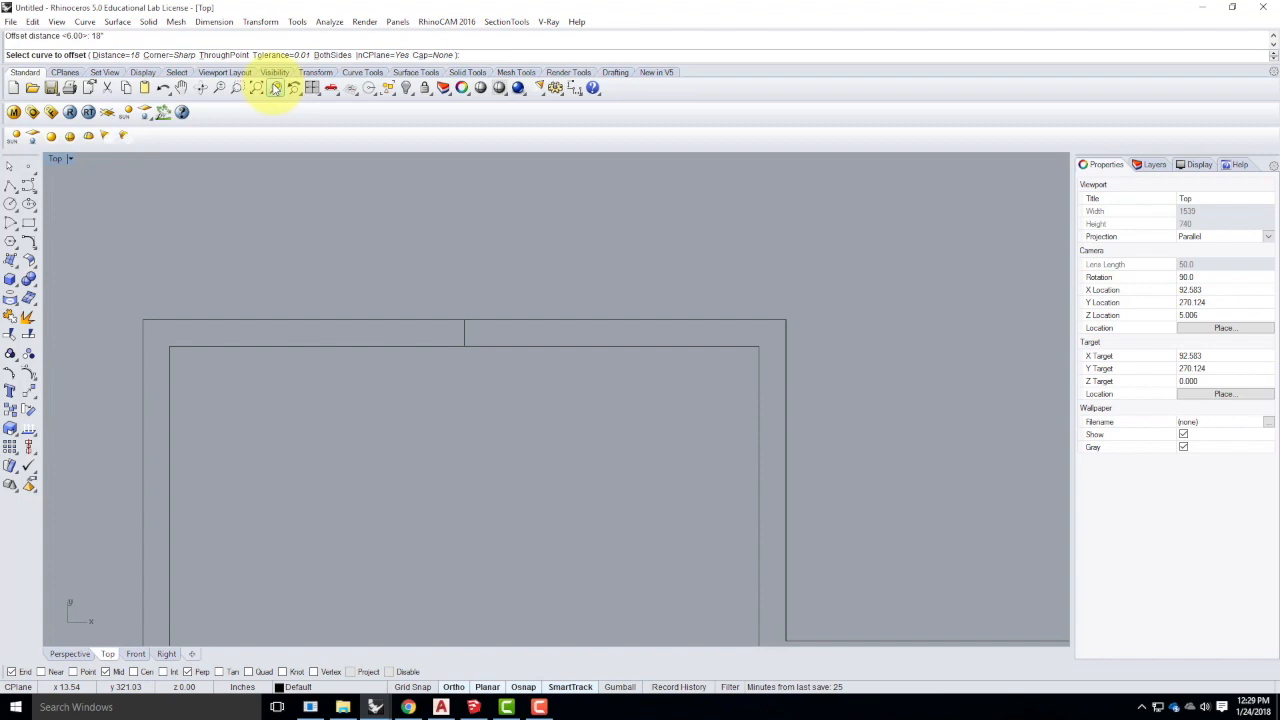
# - Re-enter the offset distance as expressions 3/2, 1'5" and 6/2
pyautogui.click(112, 55)
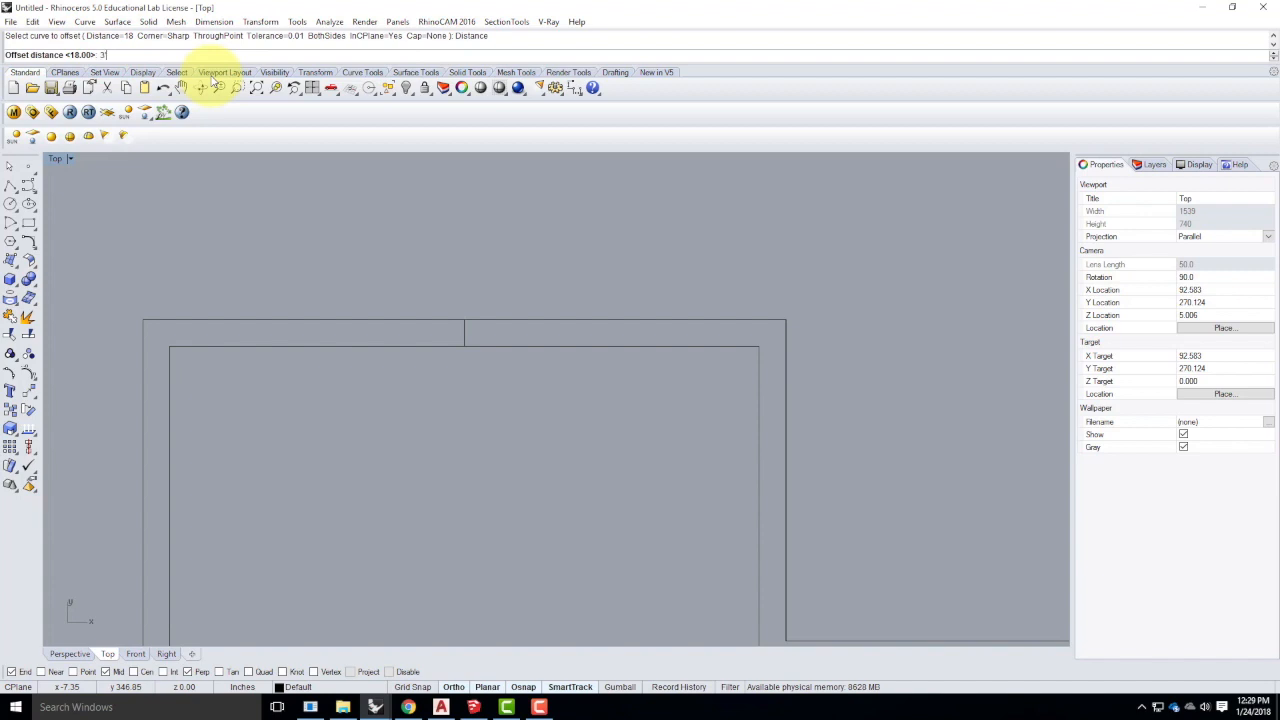
pyautogui.write('3/2')
pyautogui.press('Return')
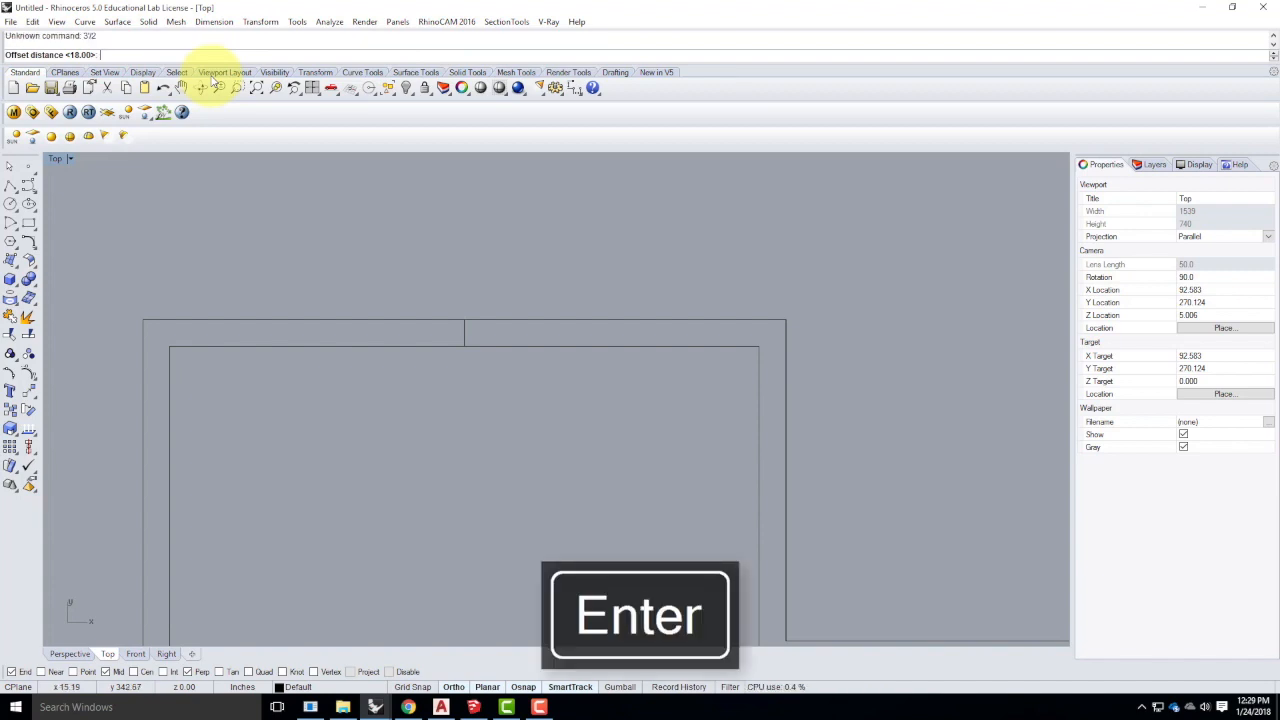
pyautogui.write('1')
pyautogui.write("'5")
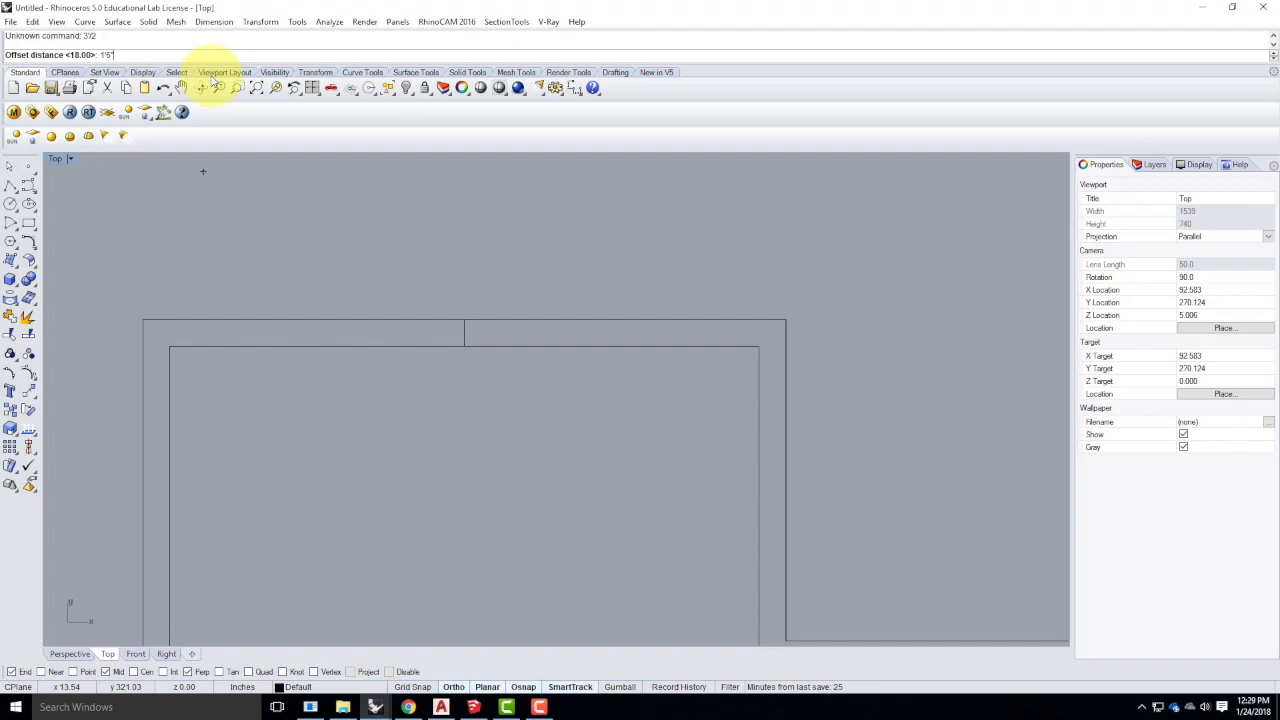
pyautogui.write('"')
pyautogui.press('Return')
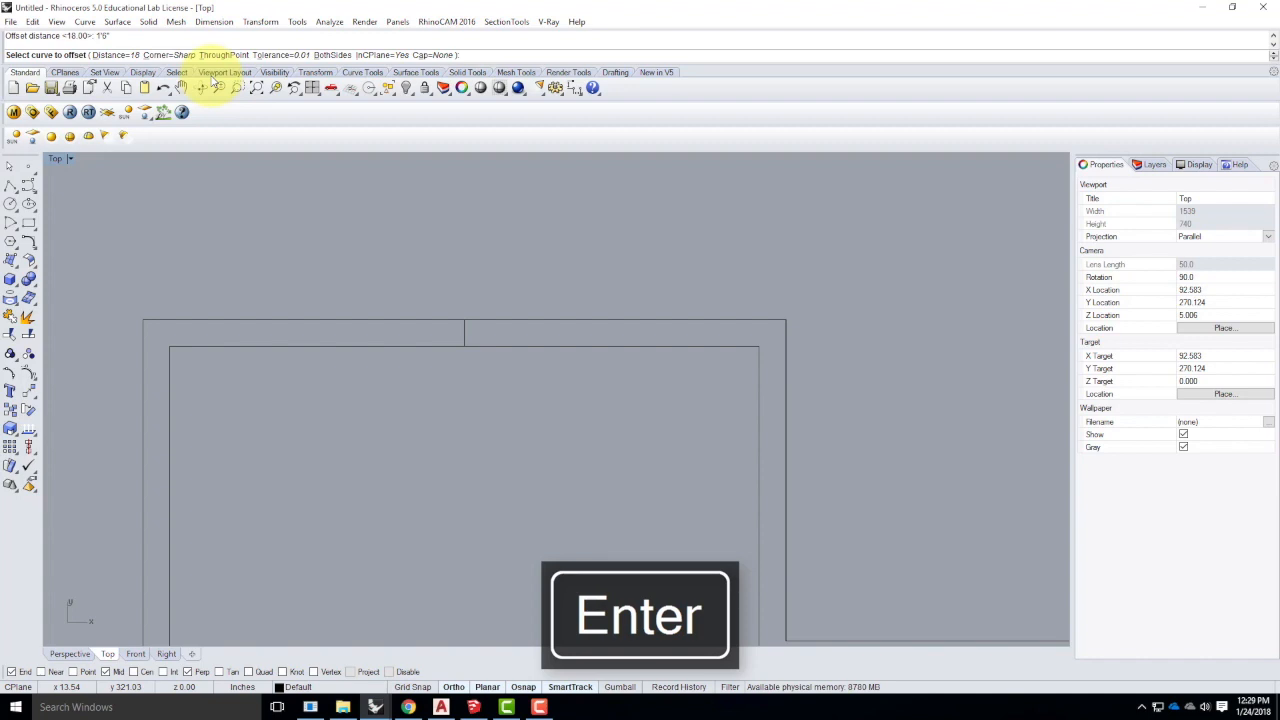
pyautogui.write('6')
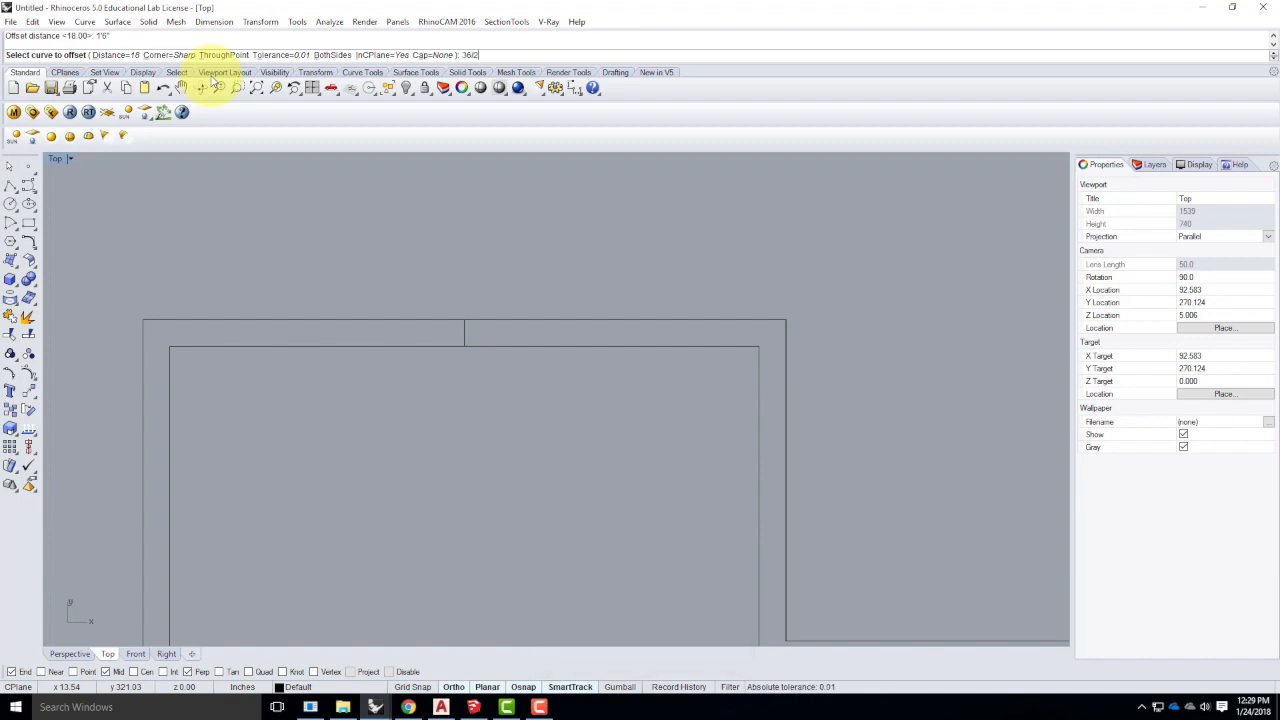
pyautogui.write('/2')
pyautogui.press('Return')
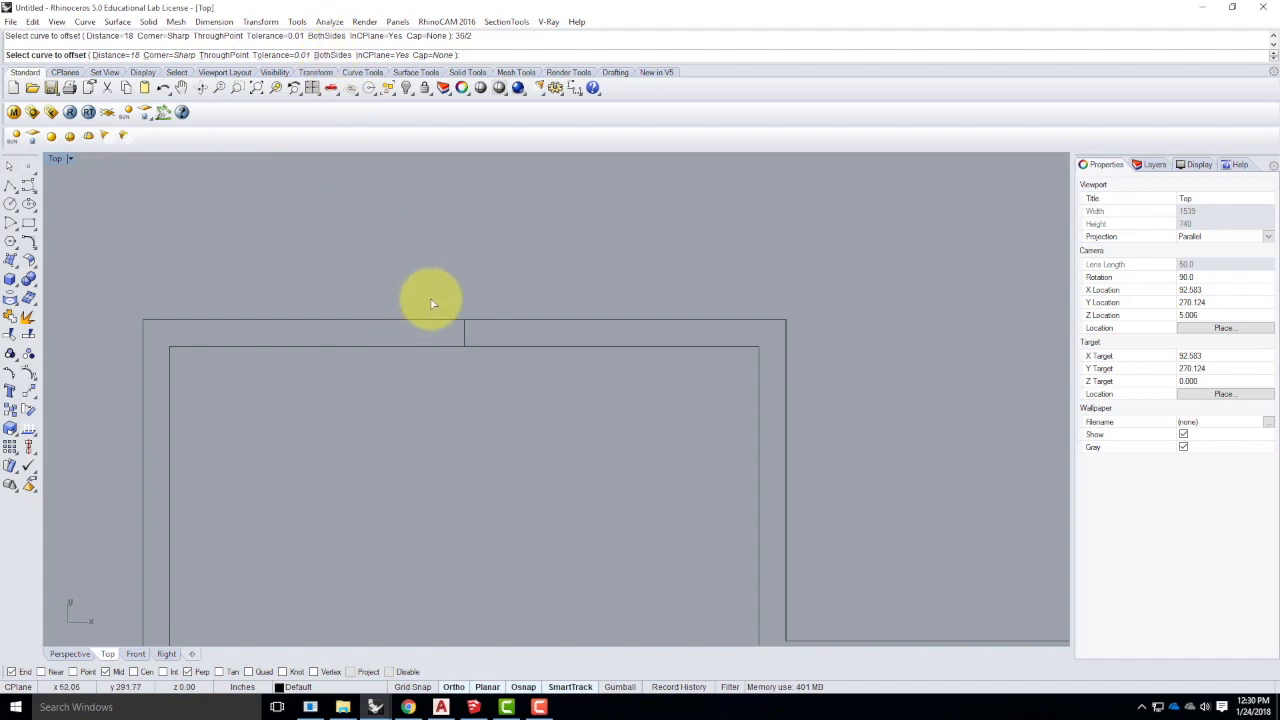
# - Offset the centre door line 18 to both sides with BothSides enabled
pyautogui.click(331, 56)
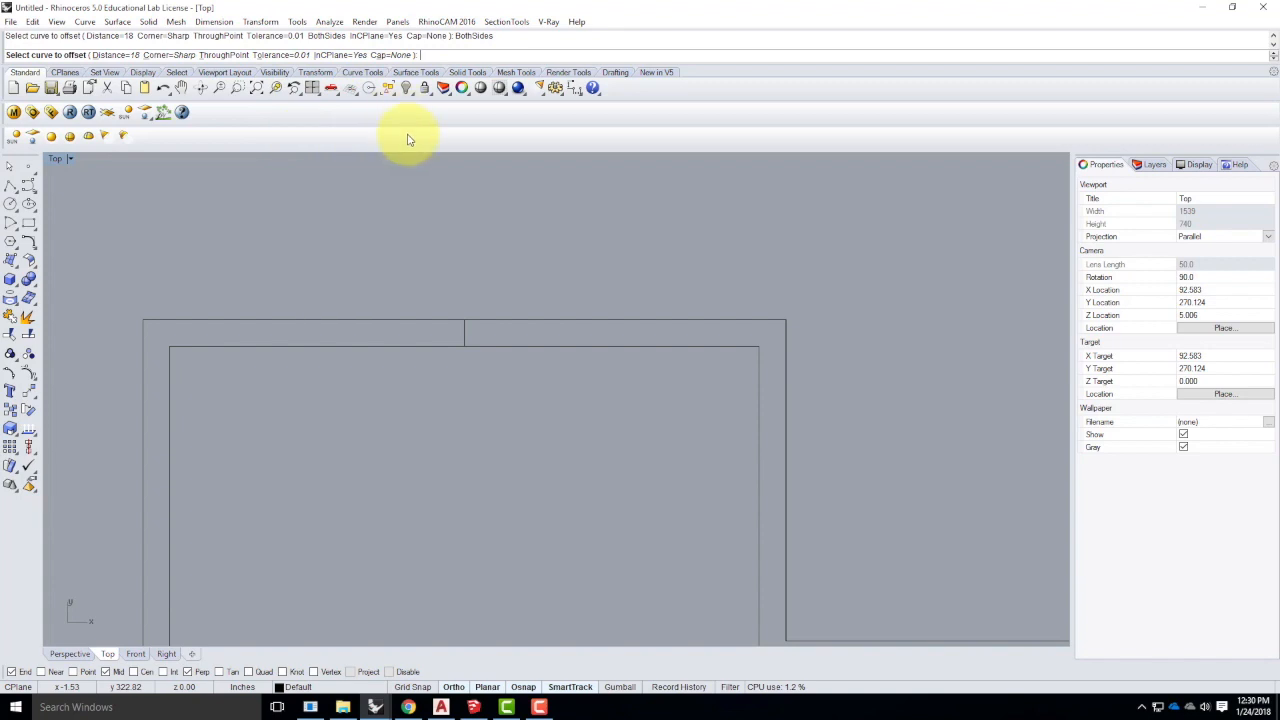
pyautogui.click(464, 333)
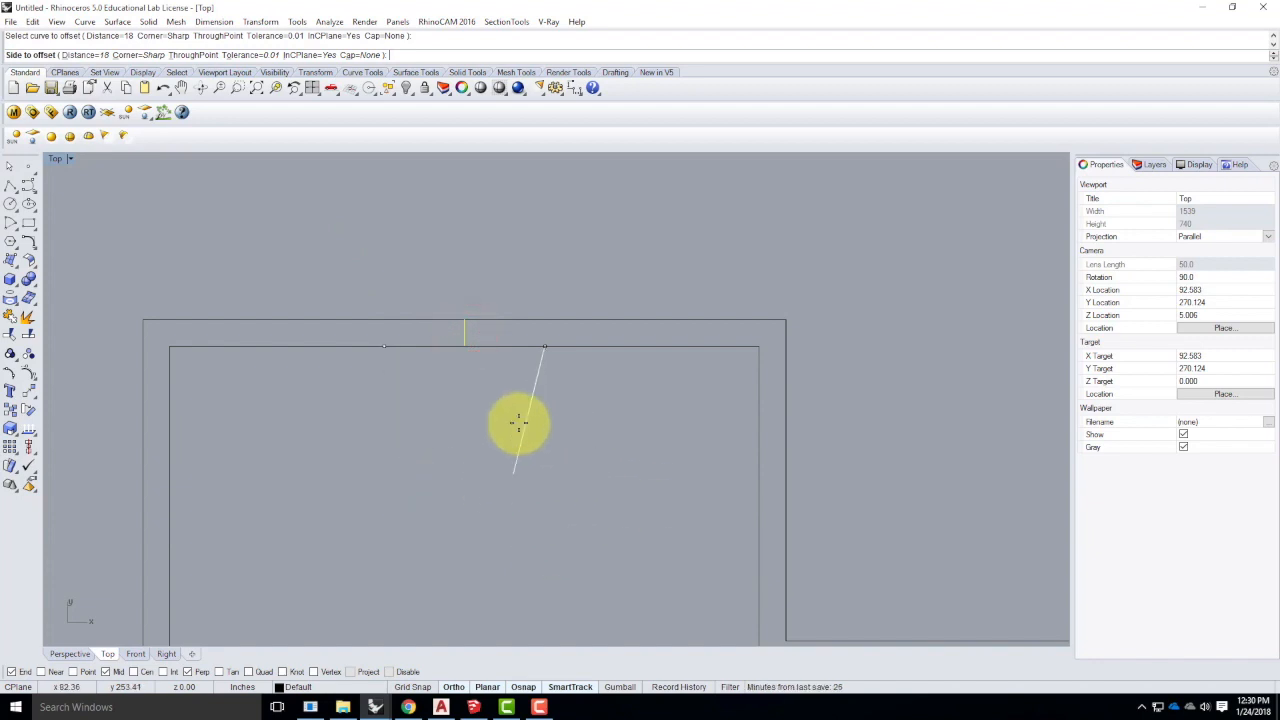
pyautogui.click(604, 333)
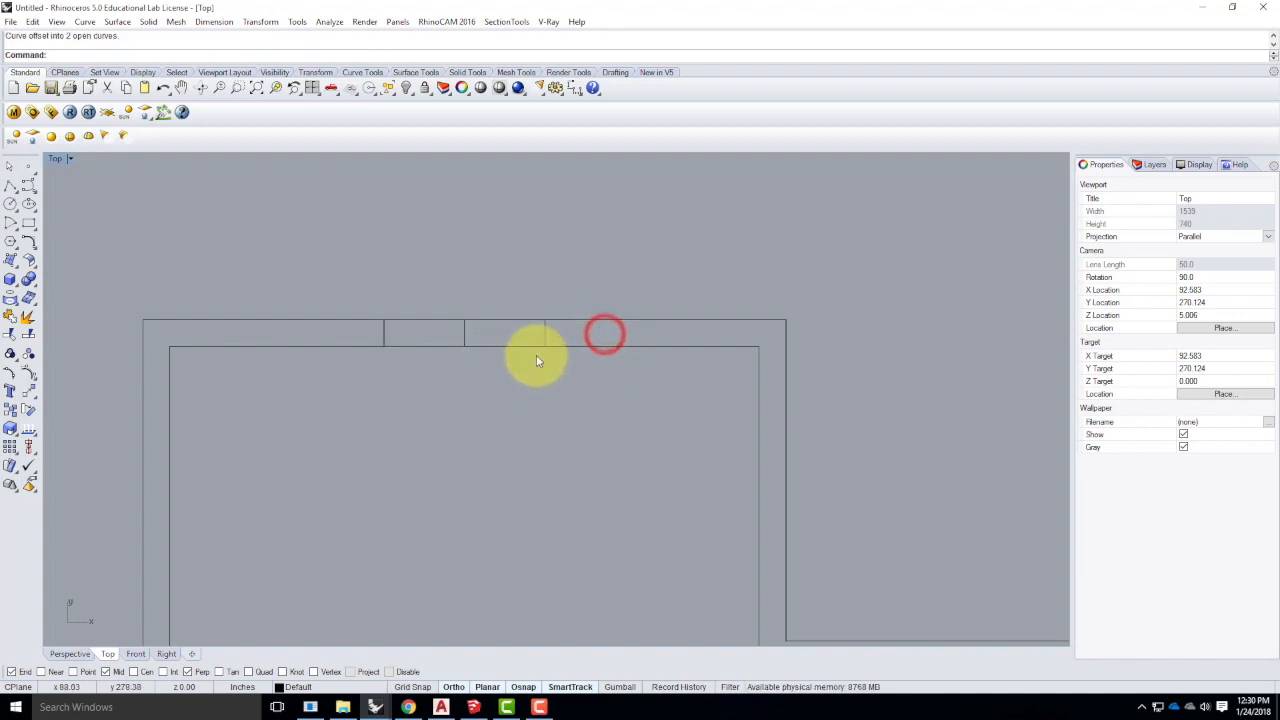
# - Select the outer wall curve, the top-wall cross lines and the inner outline to confirm they are separate pieces
pyautogui.click(546, 331)
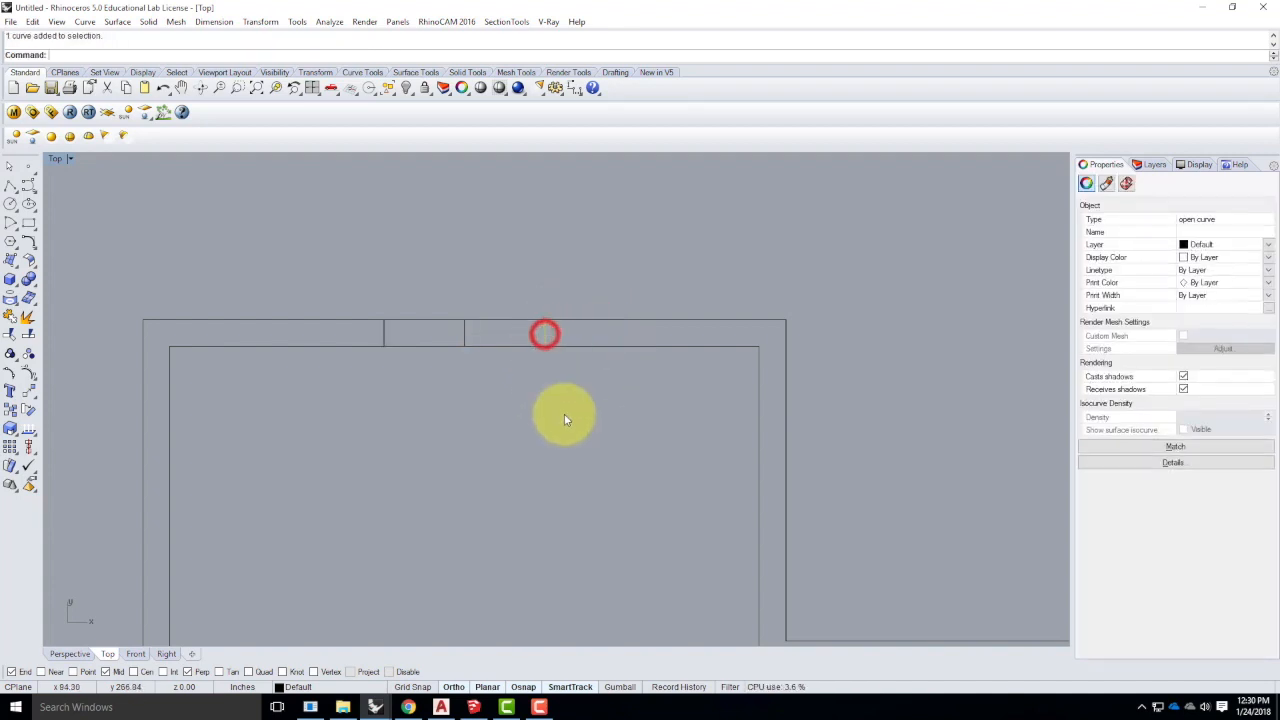
pyautogui.click(383, 332)
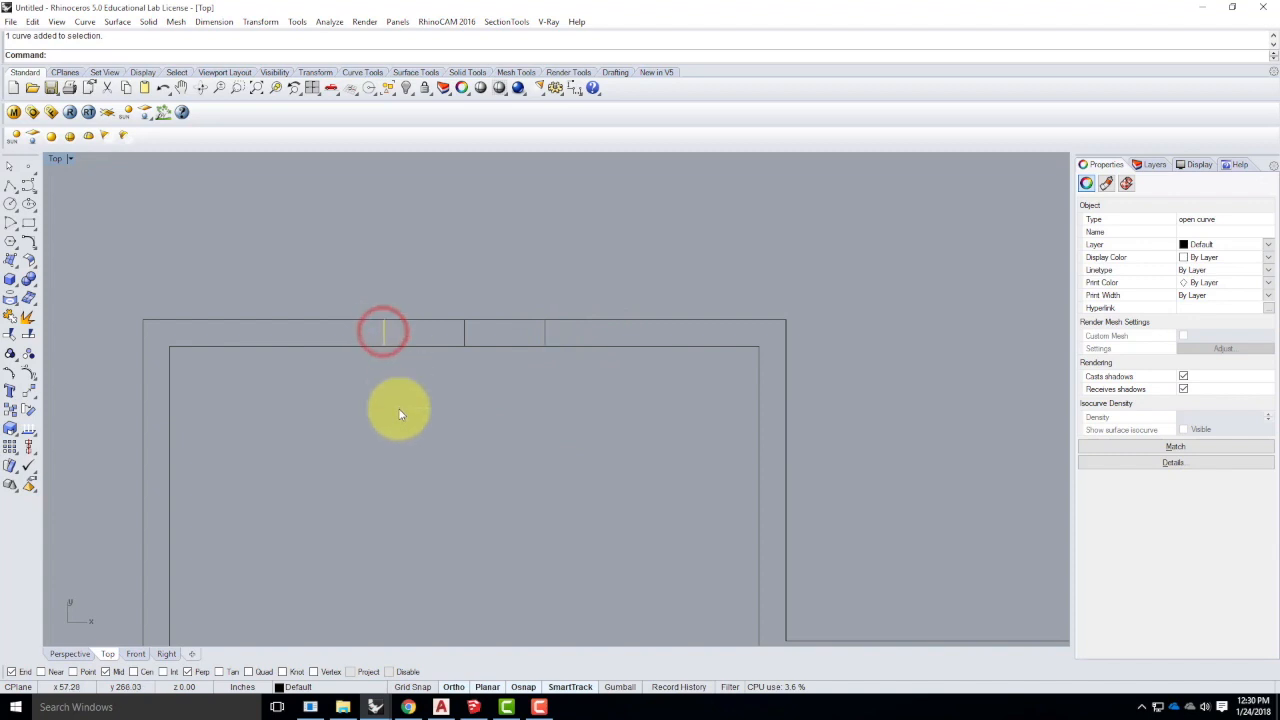
pyautogui.click(399, 414)
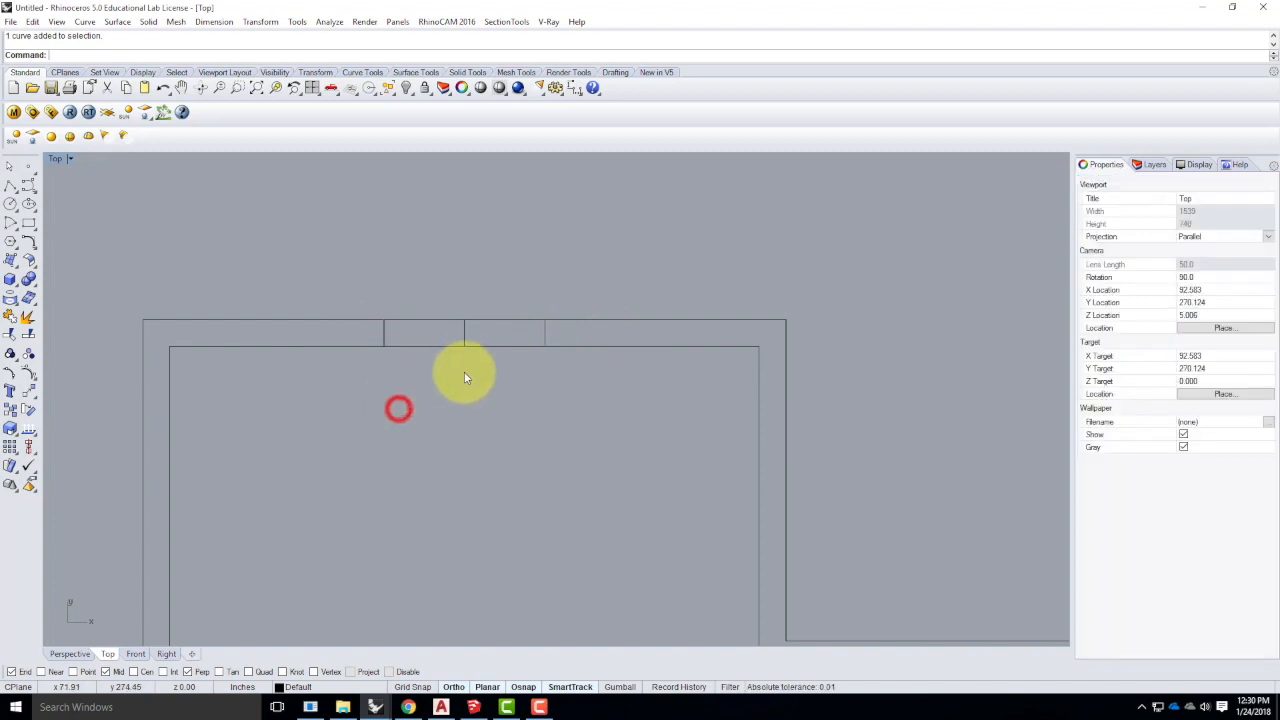
pyautogui.click(382, 330)
pyautogui.click(546, 331)
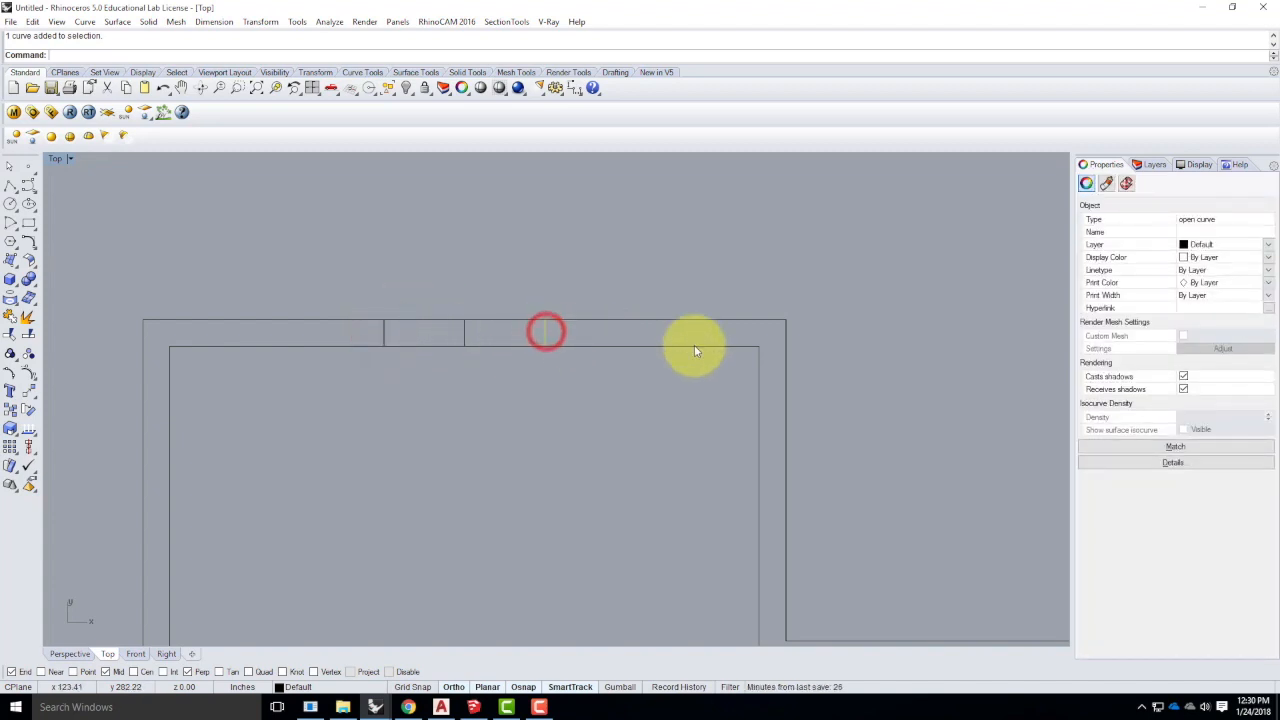
pyautogui.click(471, 345)
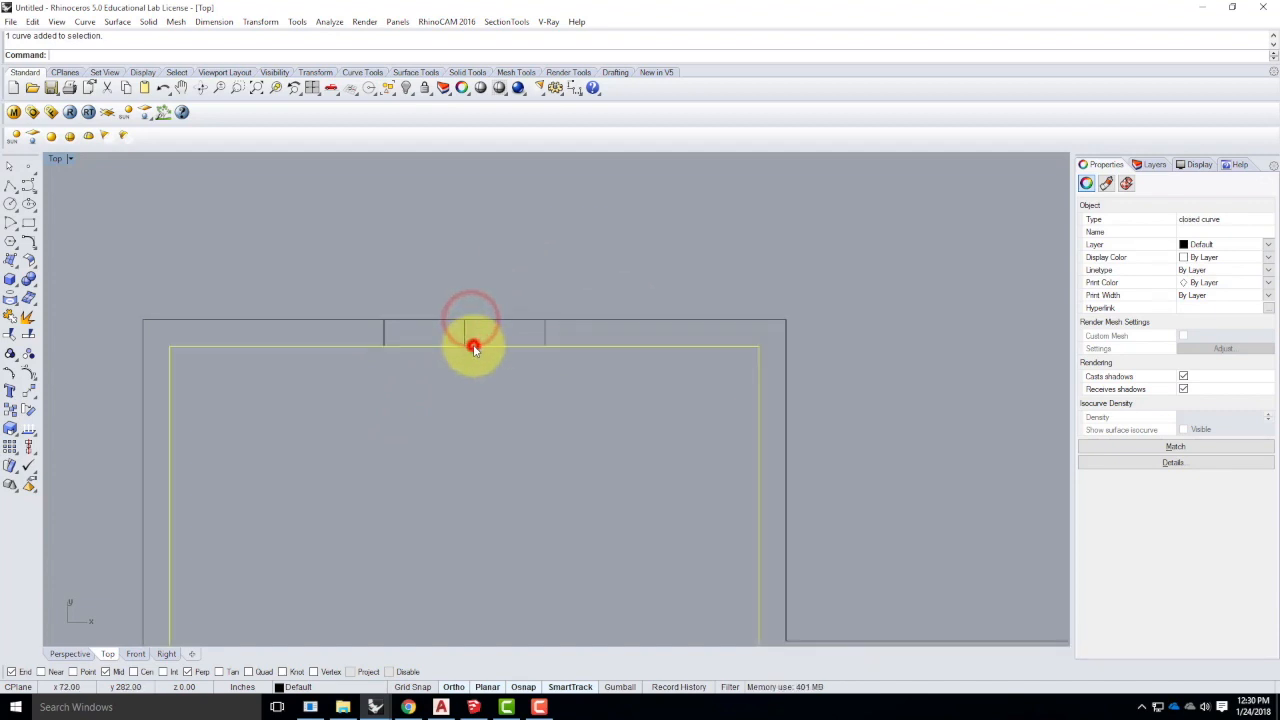
pyautogui.click(565, 460)
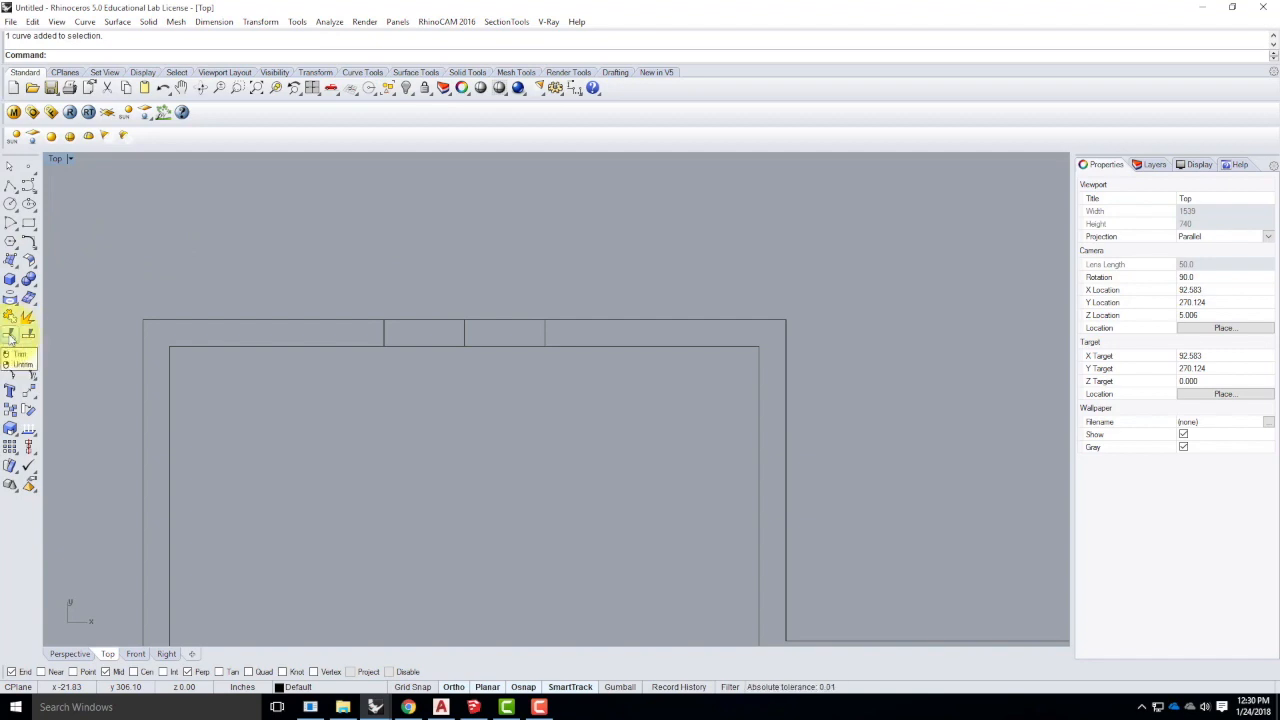
pyautogui.click(32, 21)
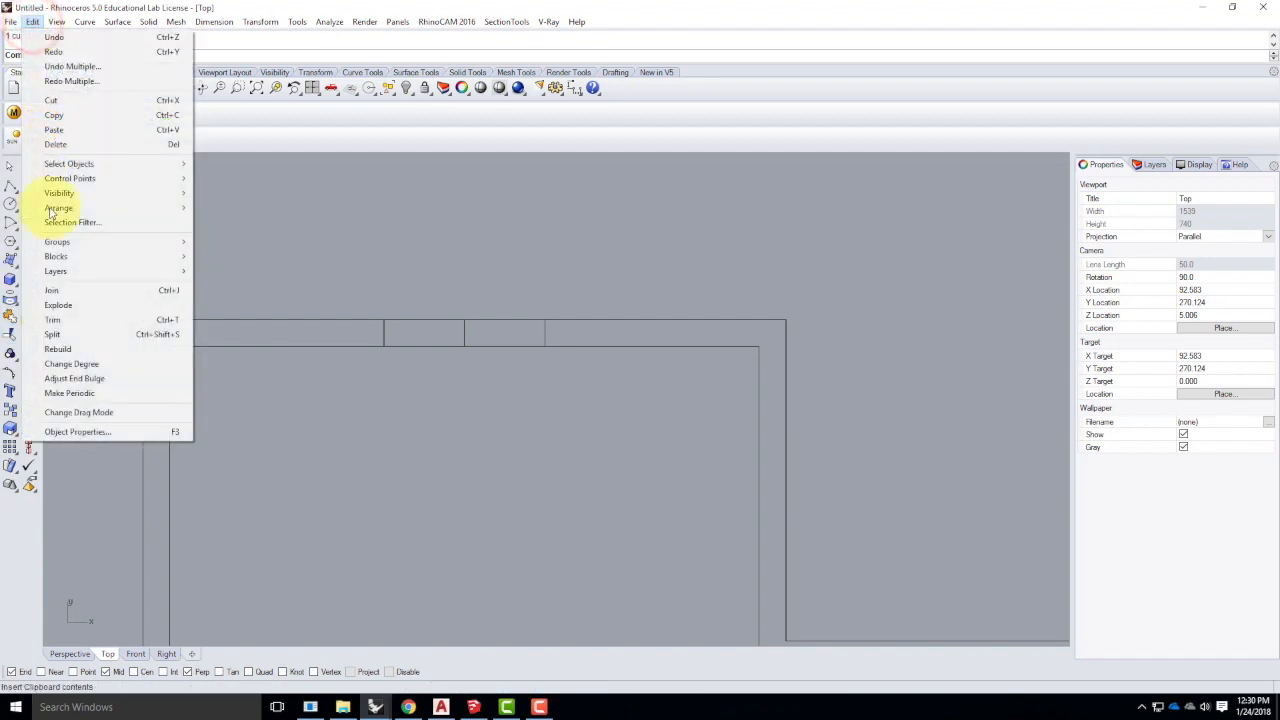
# - Start Trim with the left and right short cross lines as cutting edges
pyautogui.click(53, 320)
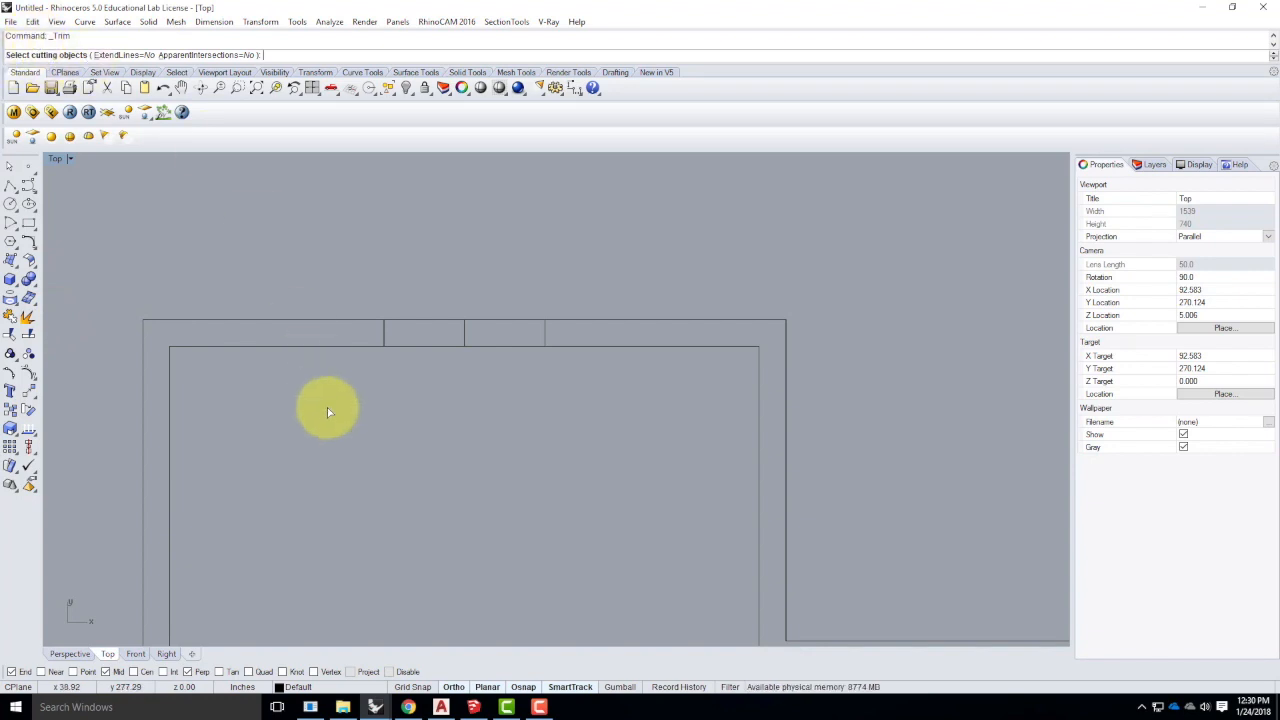
pyautogui.click(385, 334)
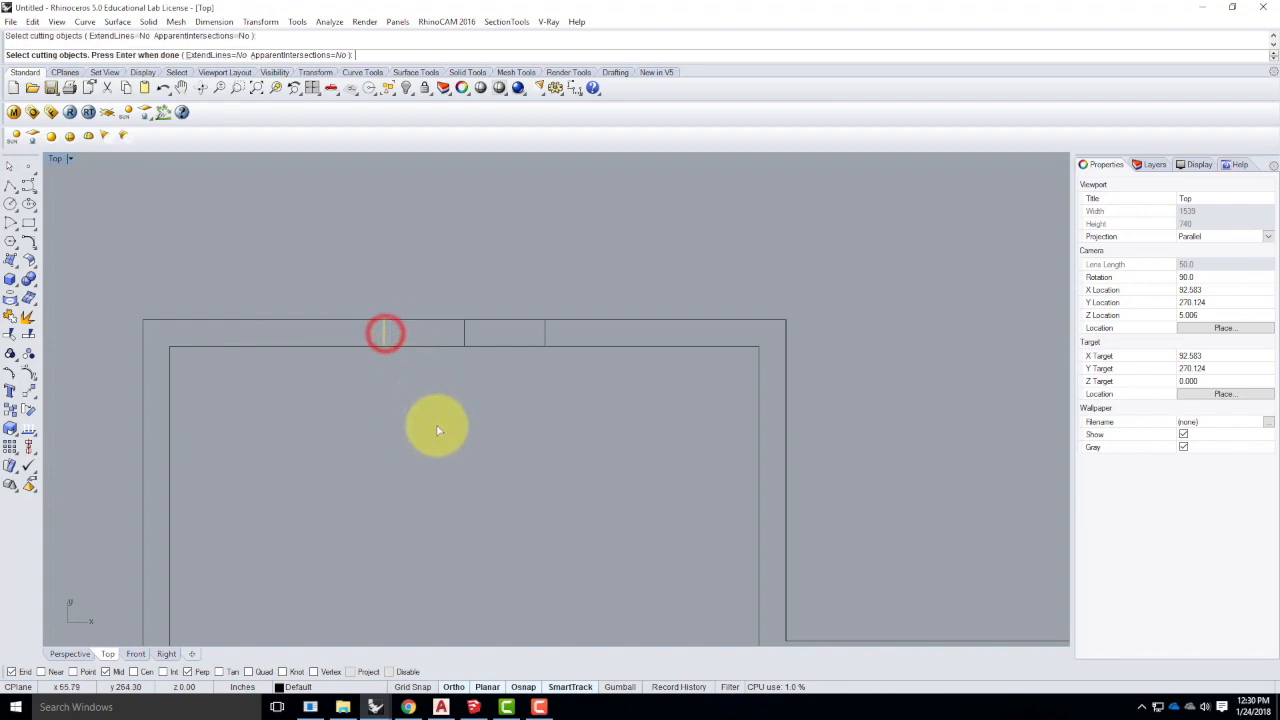
pyautogui.click(545, 333)
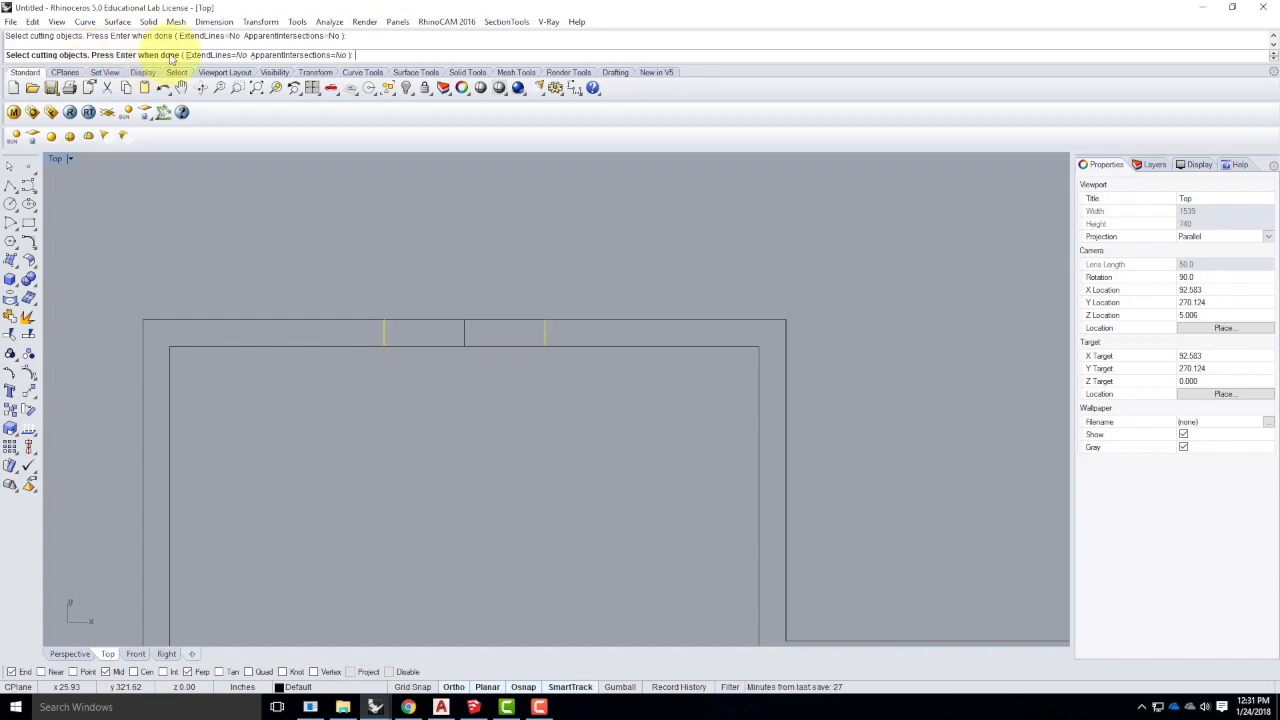
pyautogui.press('Return')
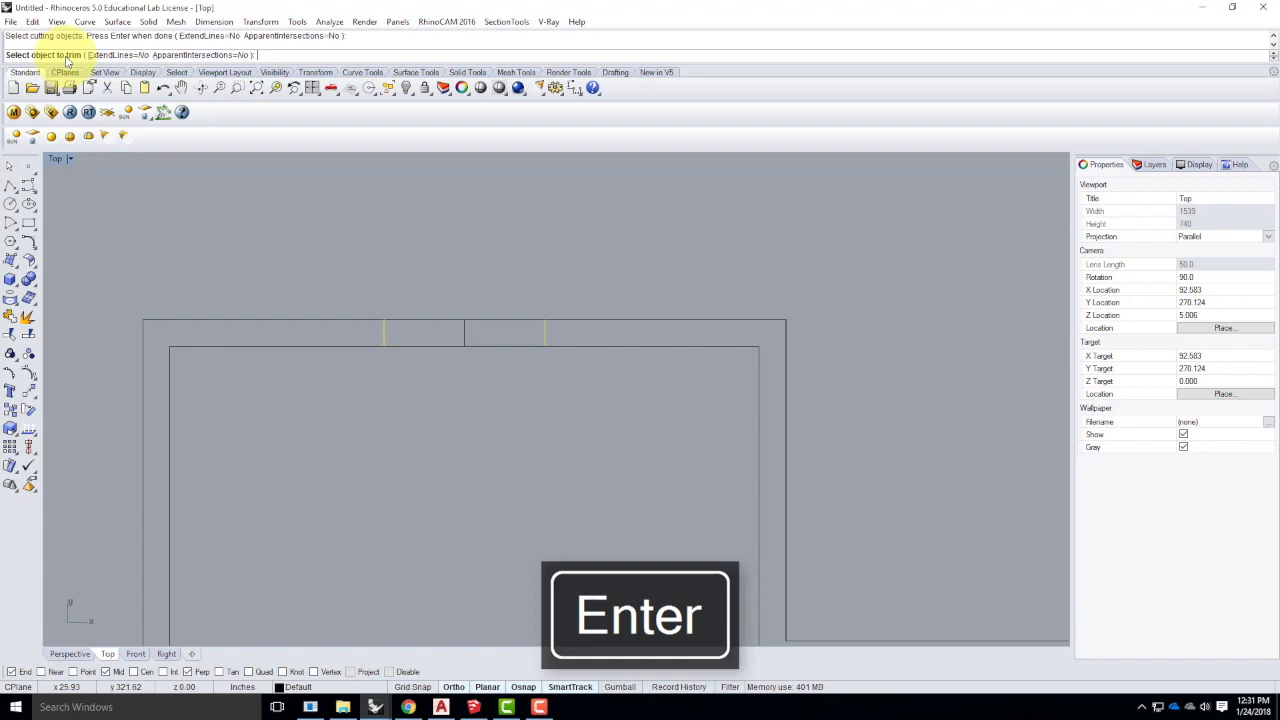
# - Trim both top wall lines out of the 36-wide gap and delete the leftover middle line
pyautogui.click(438, 321)
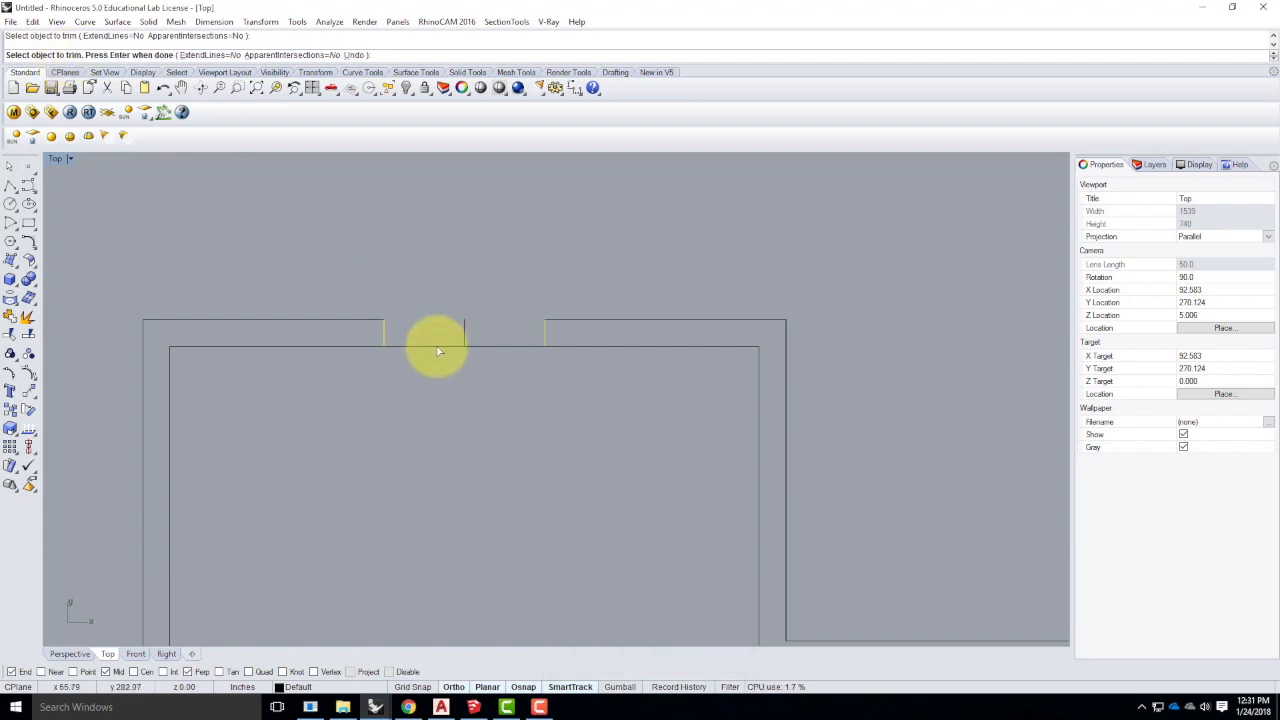
pyautogui.click(435, 347)
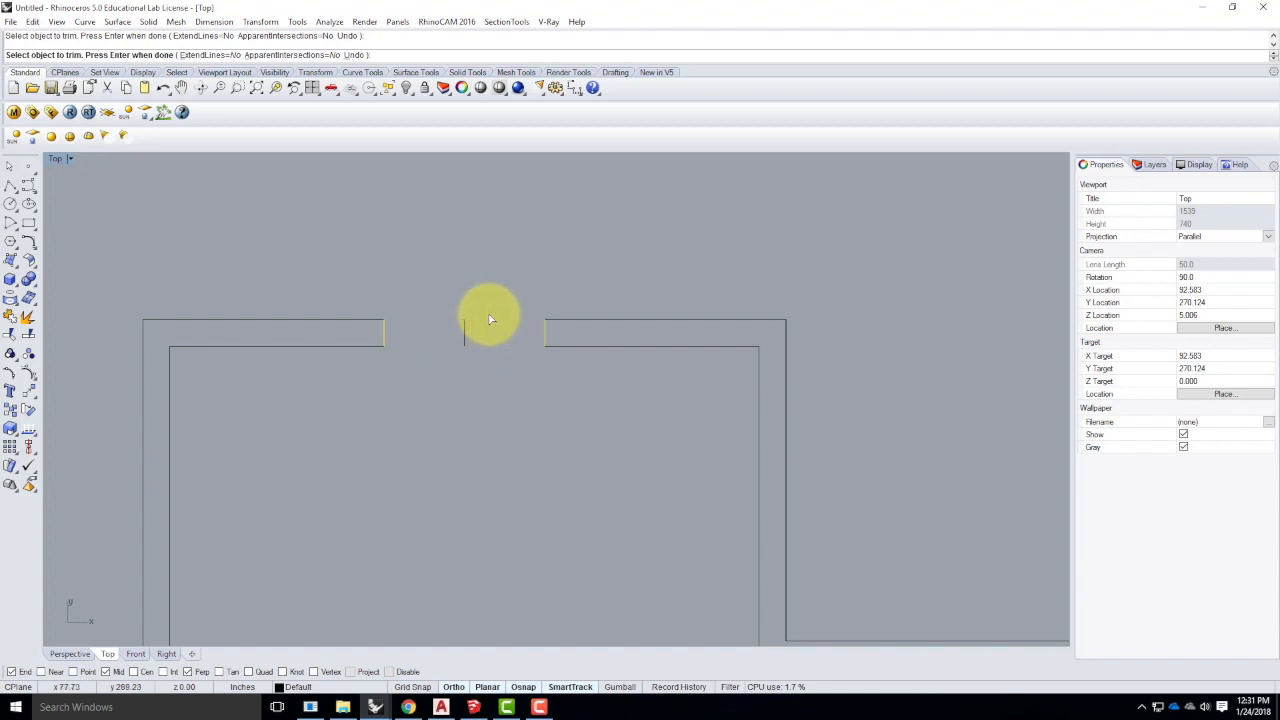
pyautogui.click(465, 334)
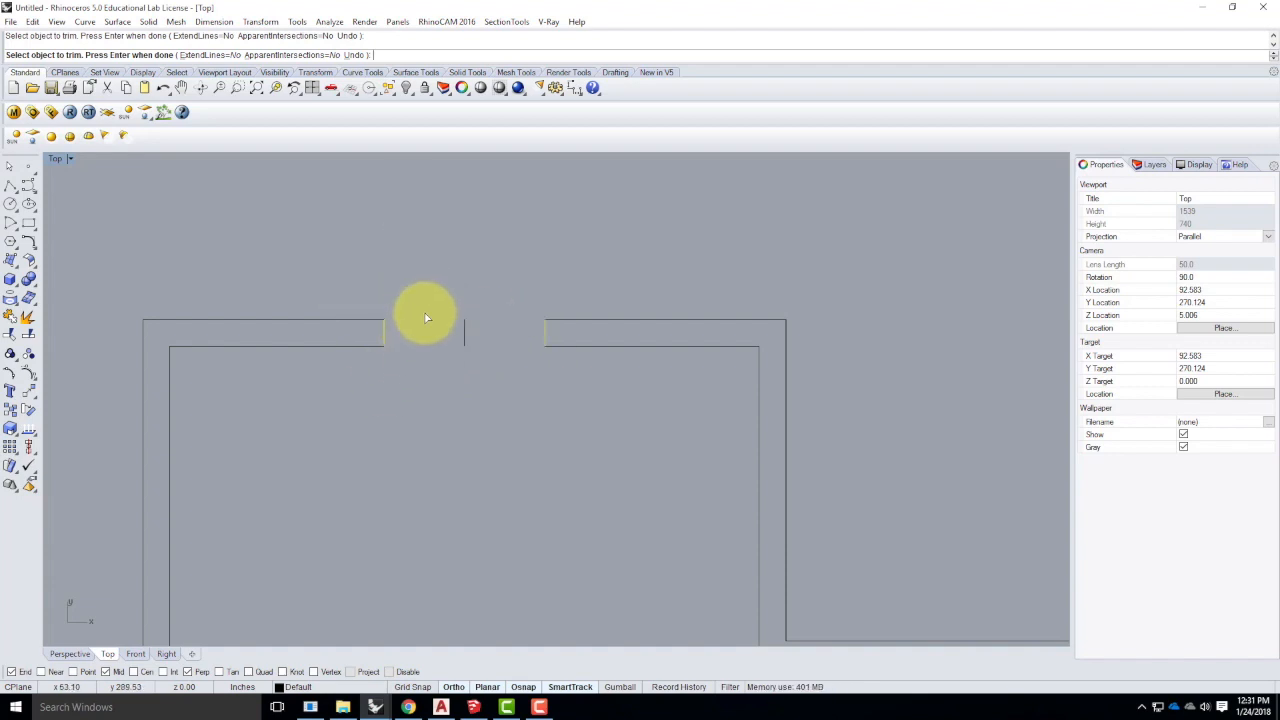
pyautogui.press('Return')
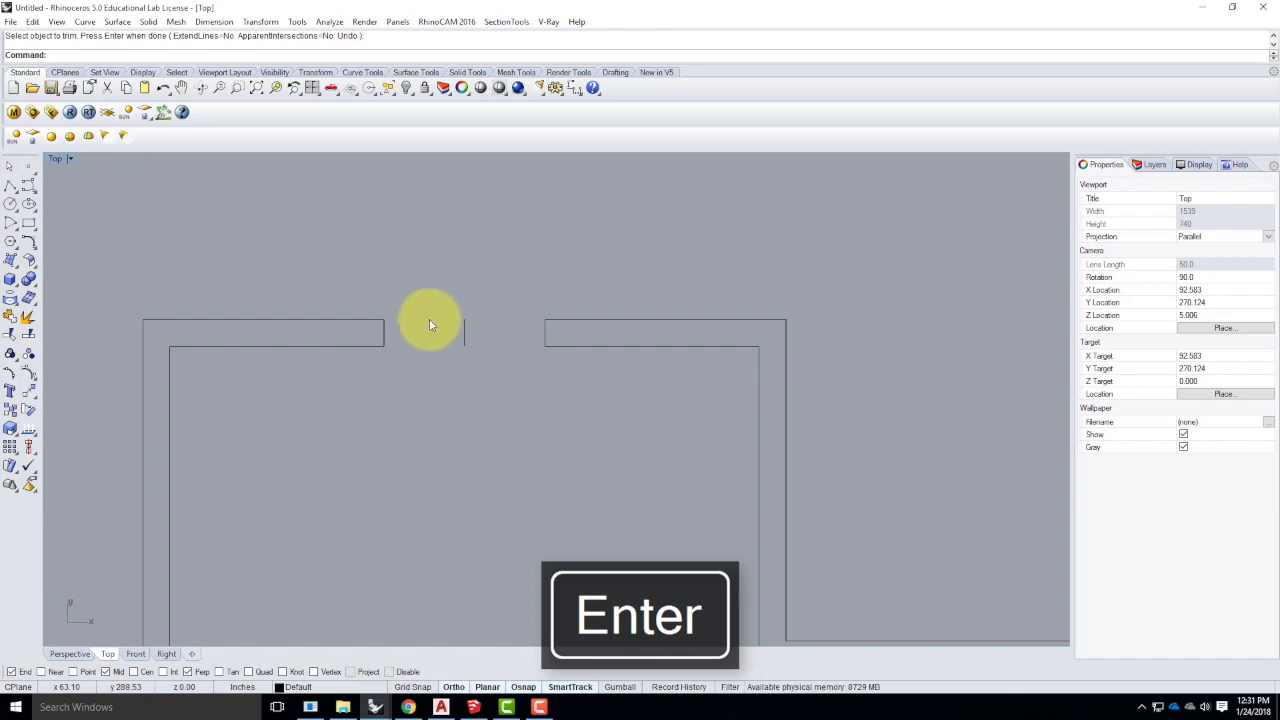
pyautogui.click(463, 335)
pyautogui.press('Delete')
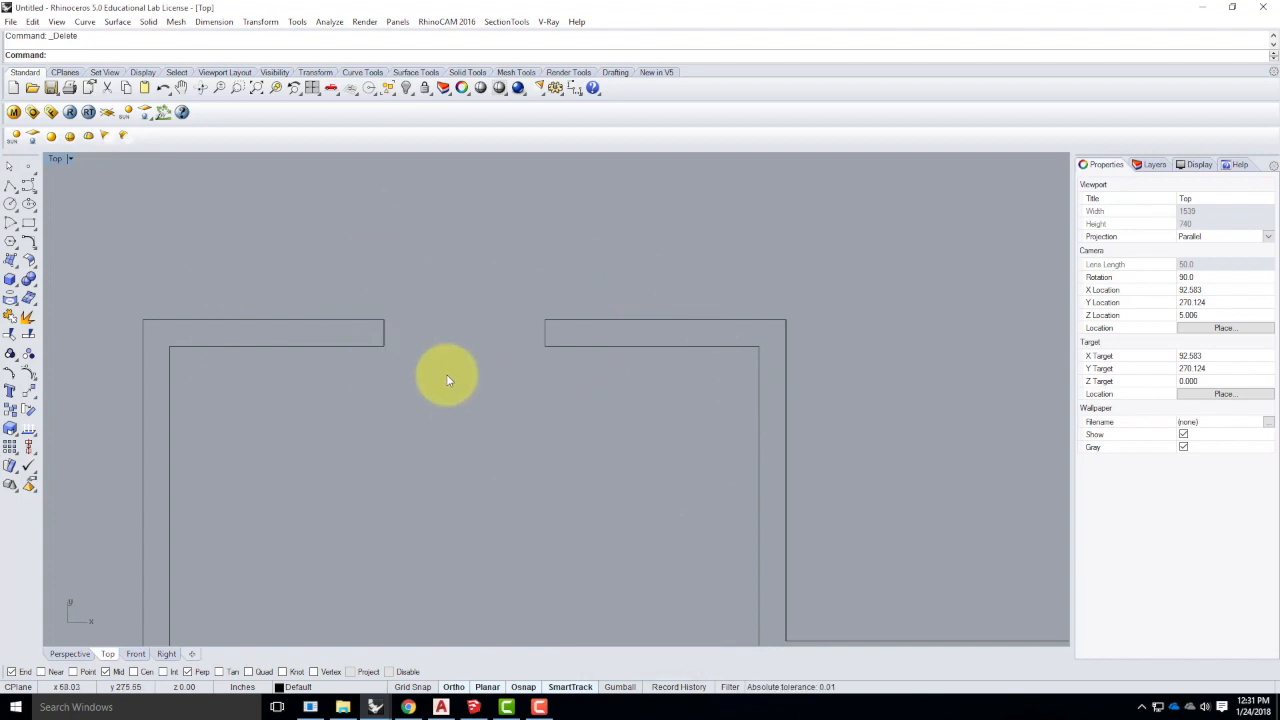
# - Undo twice to restore the unbroken top wall lines
pyautogui.hotkey('ctrl', 'z')
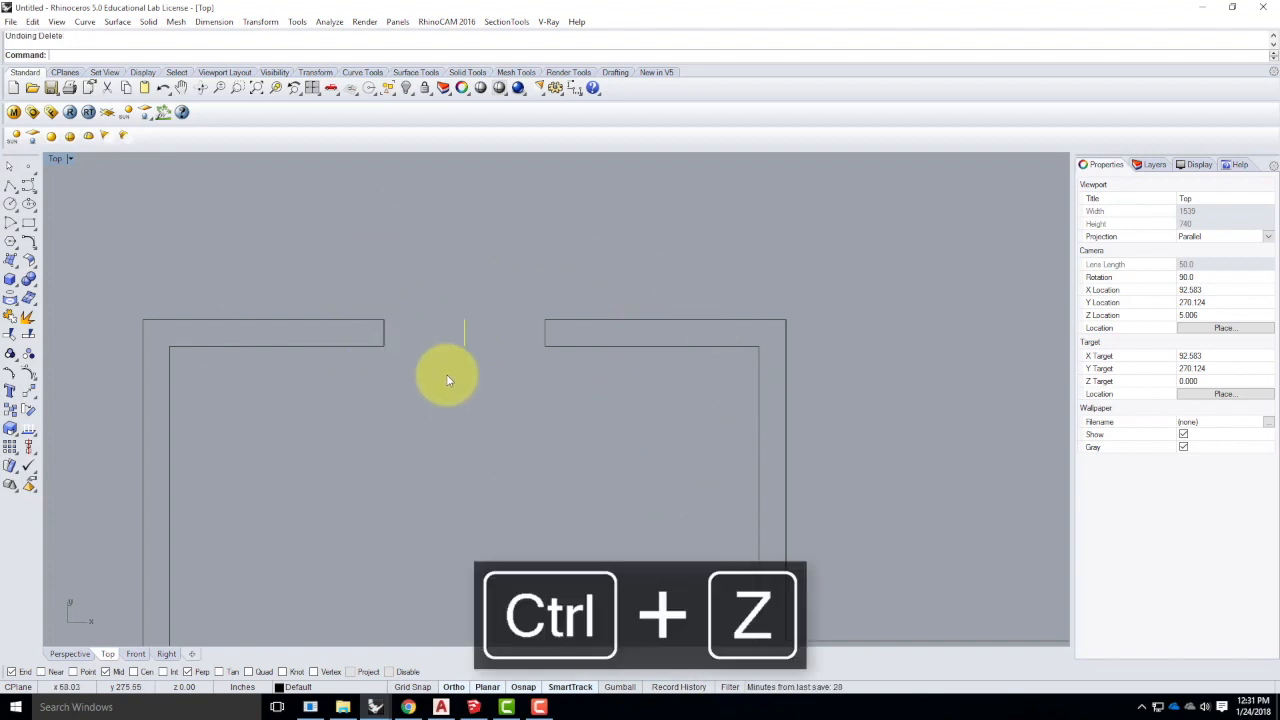
pyautogui.hotkey('ctrl', 'z')
pyautogui.click(498, 476)
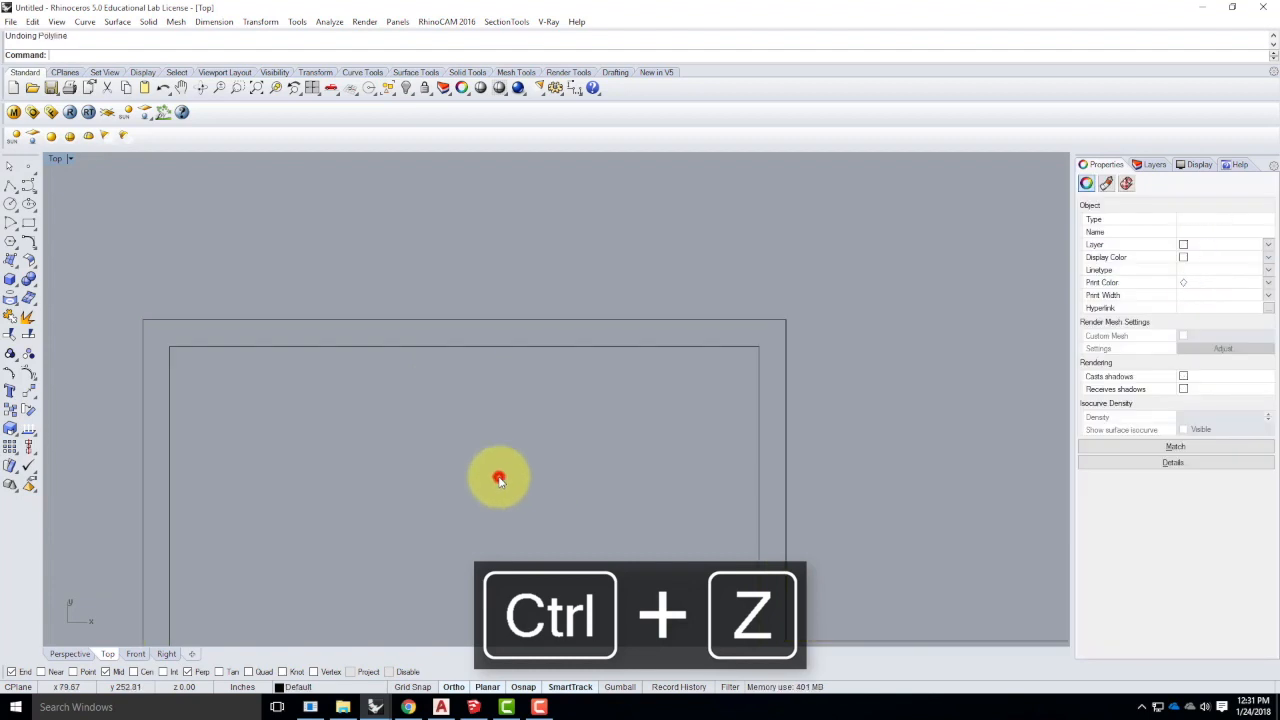
# - Draw a short polyline across the top wall at its midpoint, from the outer to the inner edge
pyautogui.click(10, 187)
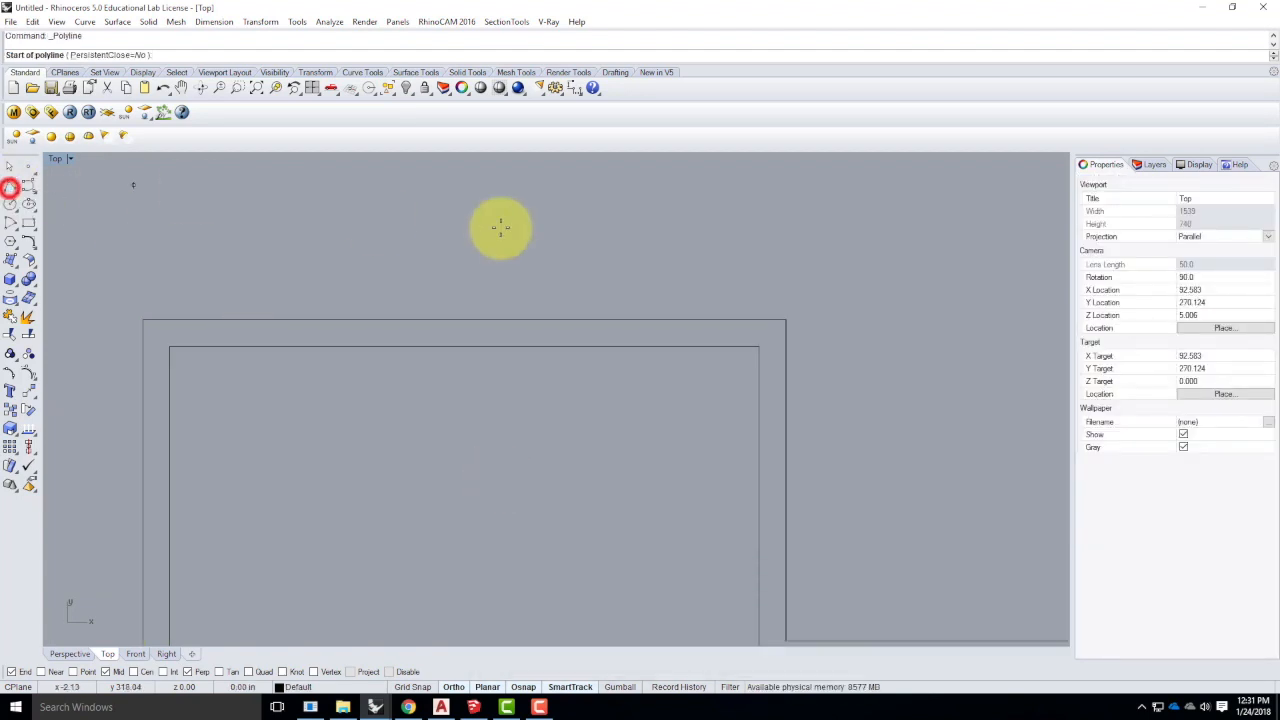
pyautogui.click(462, 320)
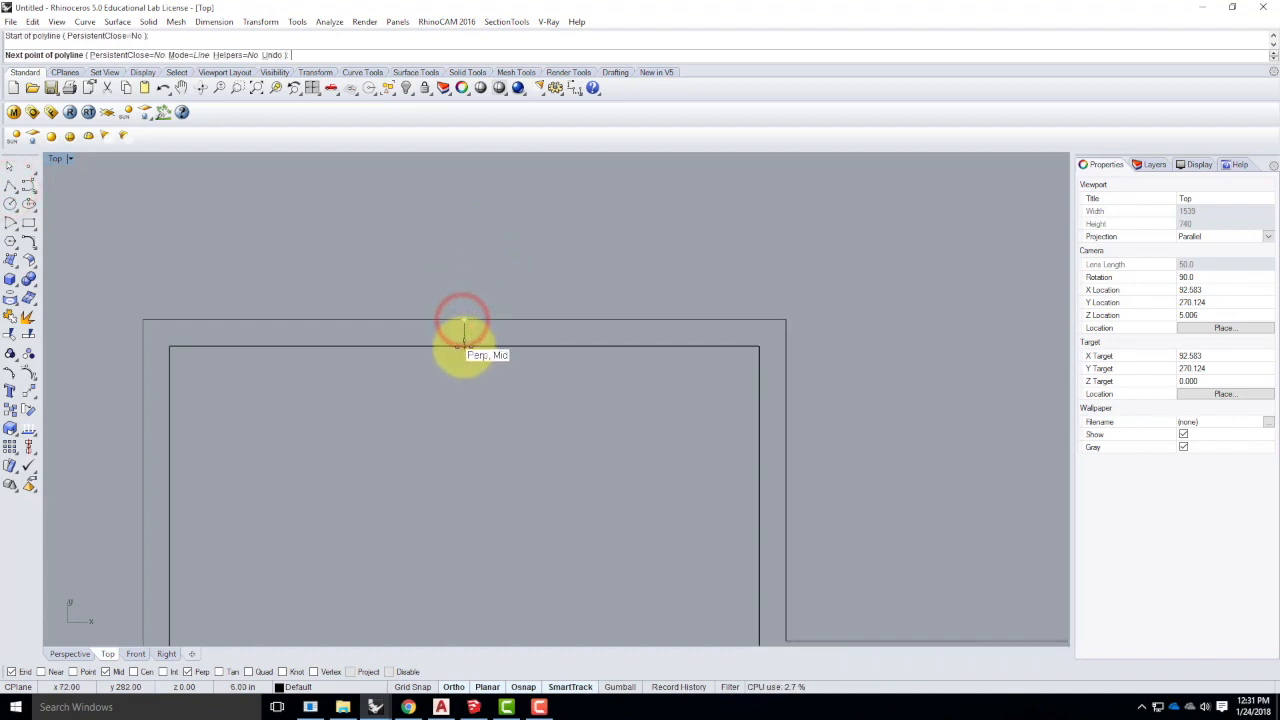
pyautogui.click(464, 347)
pyautogui.press('Return')
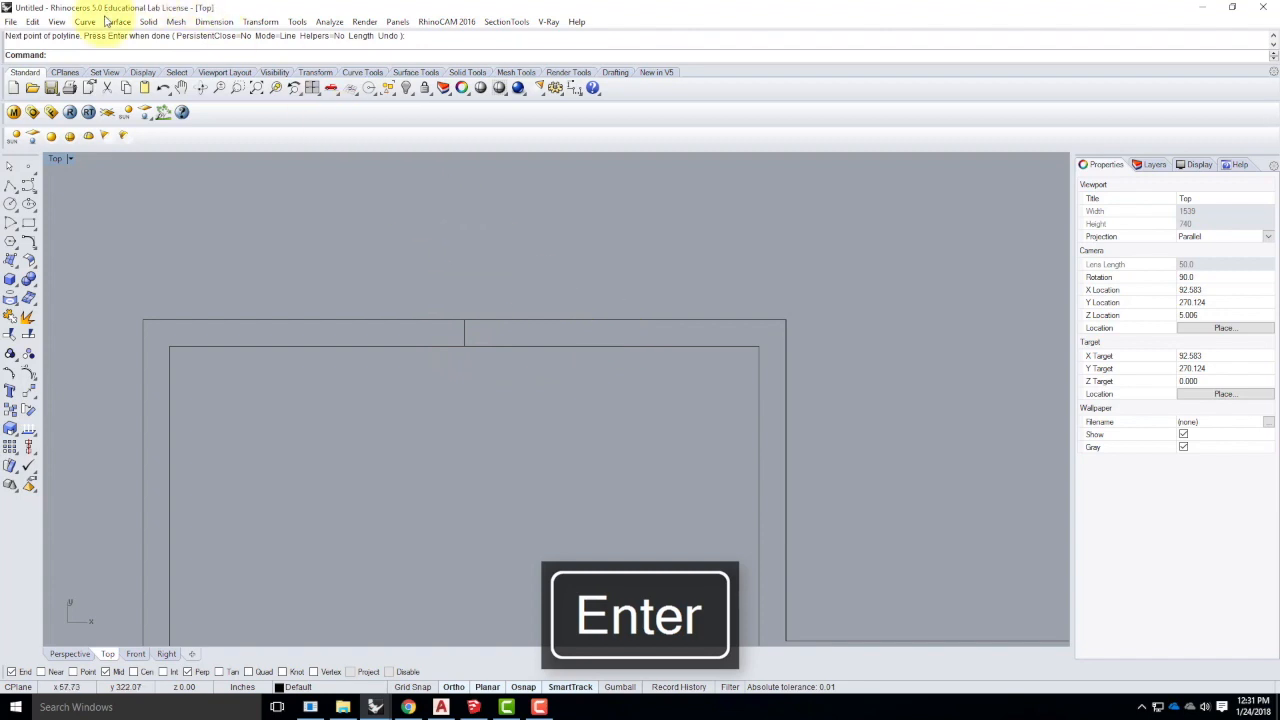
# - Offset the short middle line 18 units to both sides with Offset Curve's BothSides option
pyautogui.click(87, 23)
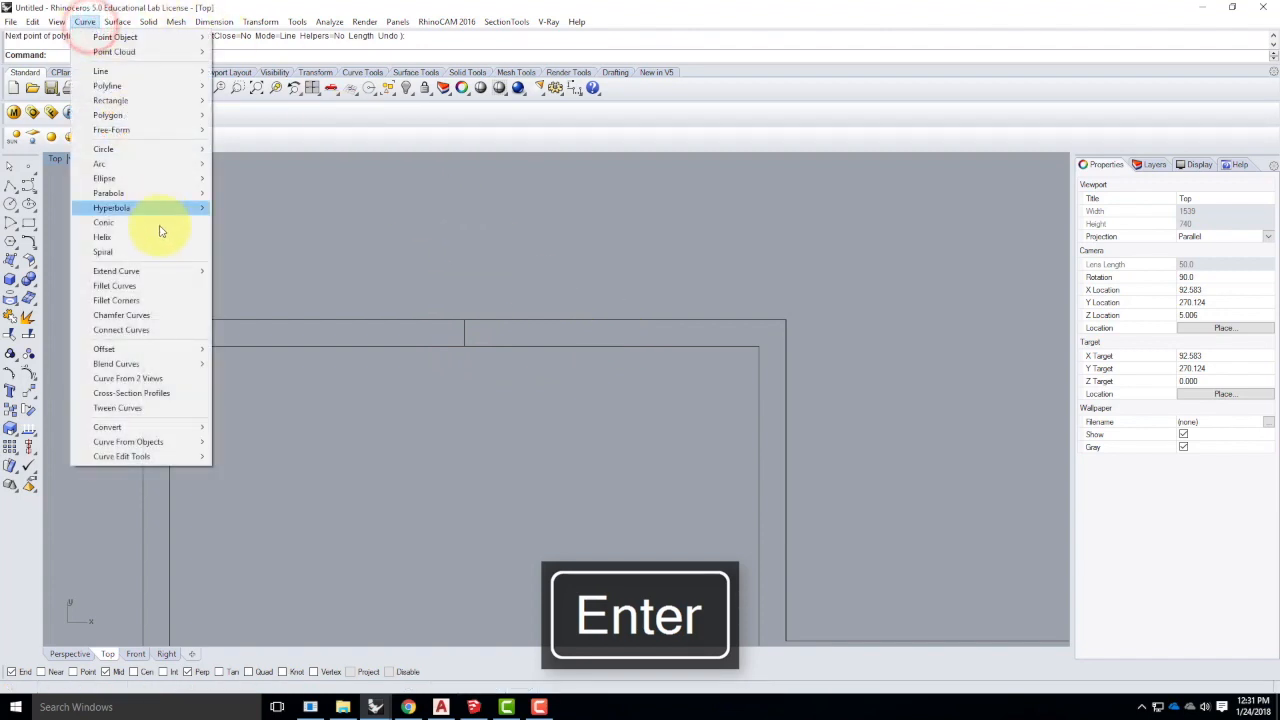
pyautogui.moveTo(157, 355)
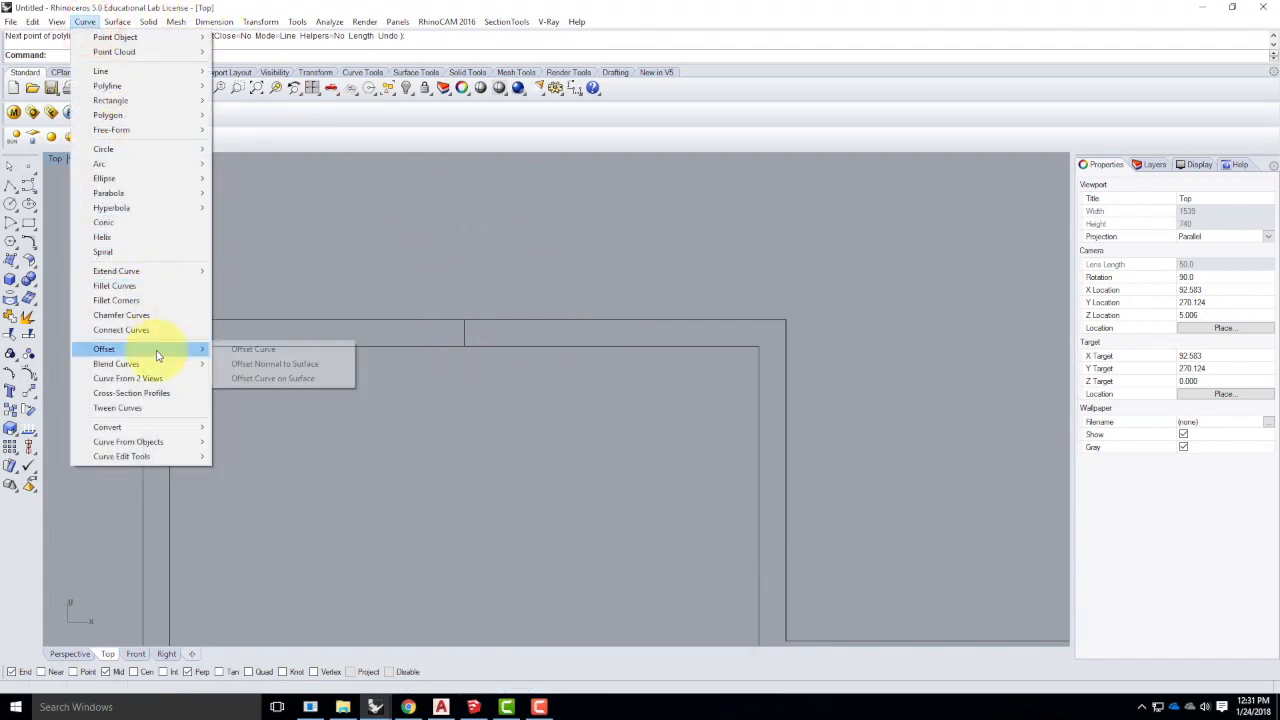
pyautogui.click(262, 350)
pyautogui.click(343, 55)
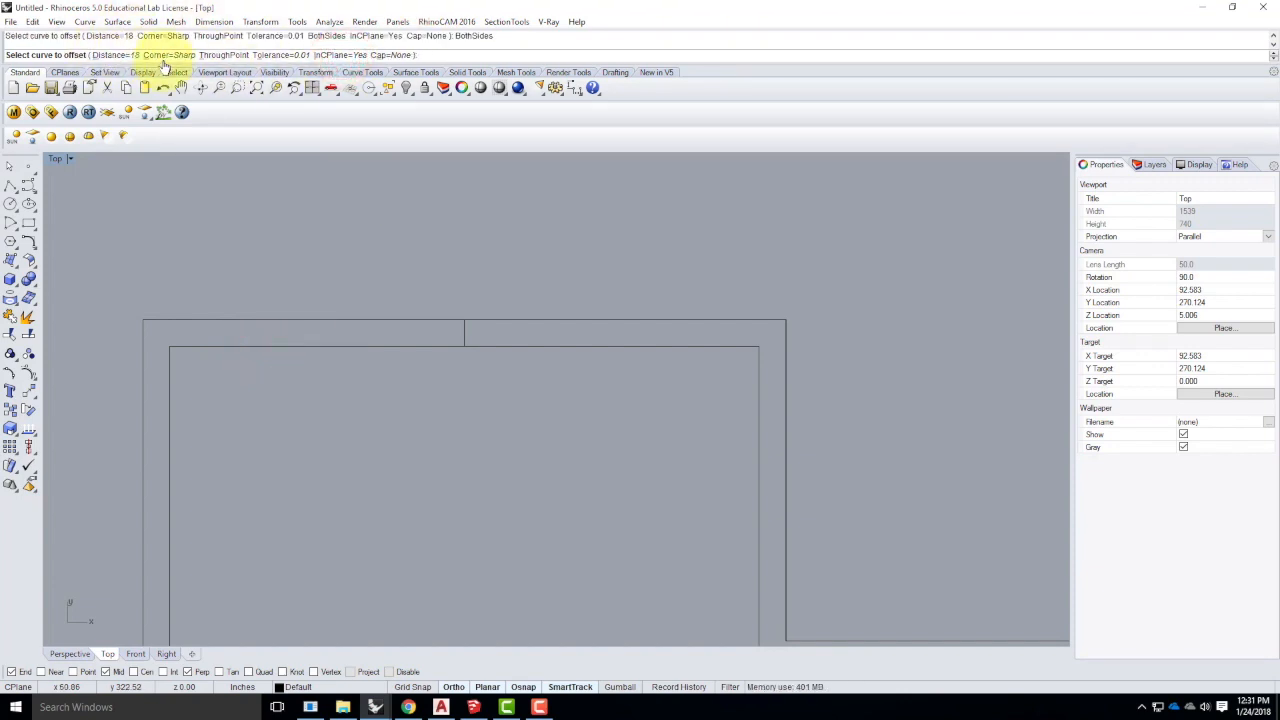
pyautogui.click(463, 335)
pyautogui.click(636, 390)
pyautogui.click(388, 282)
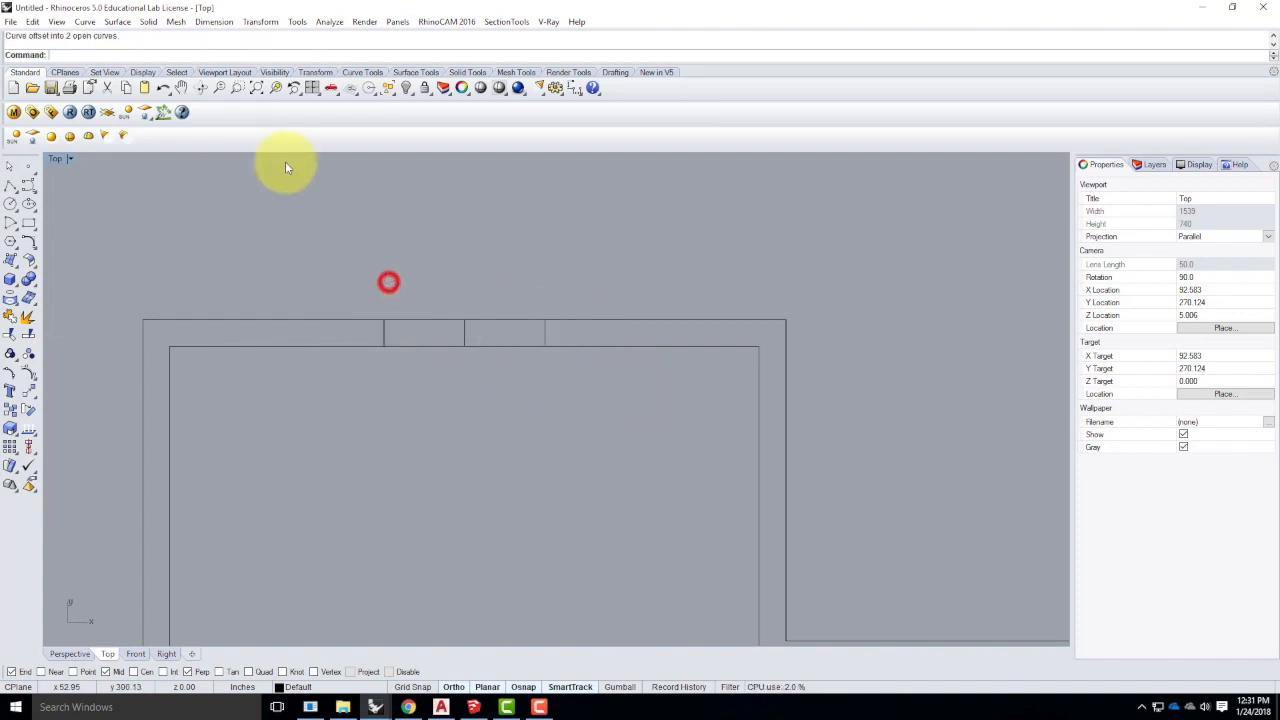
# - Start Trim with the left and right edge lines as cutting edges
pyautogui.click(12, 336)
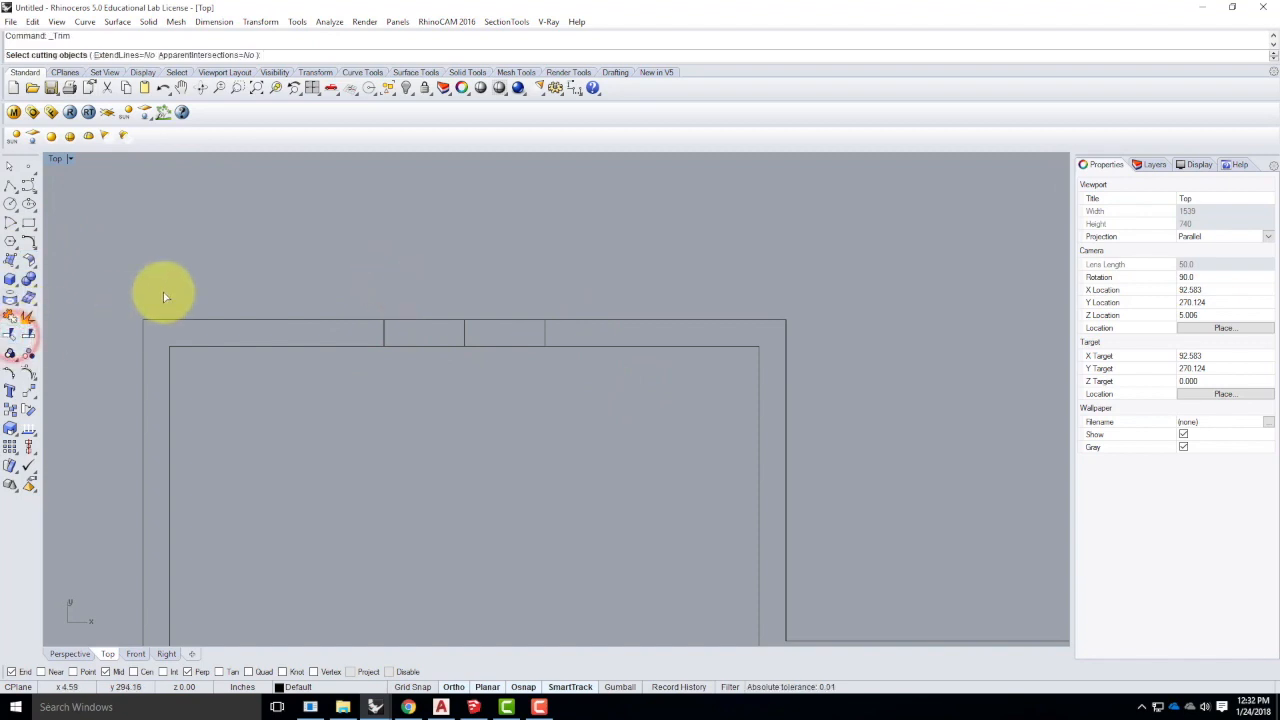
pyautogui.click(384, 334)
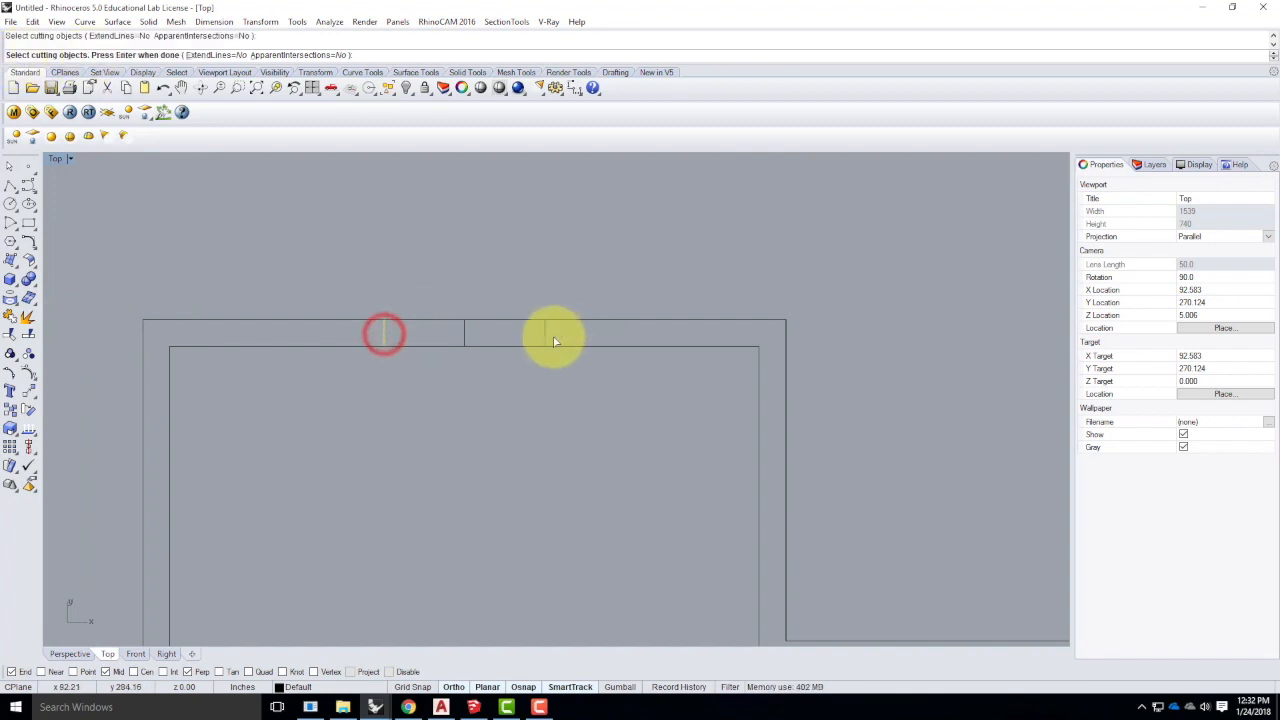
pyautogui.click(545, 334)
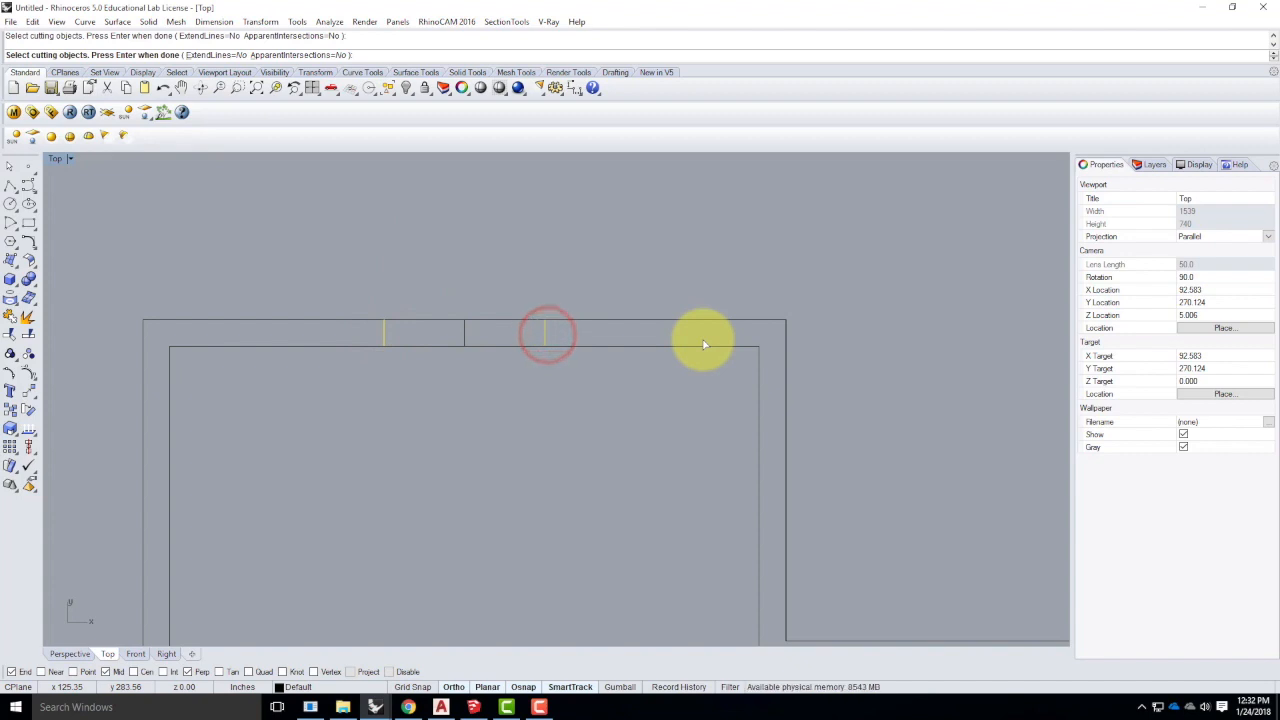
pyautogui.press('Return')
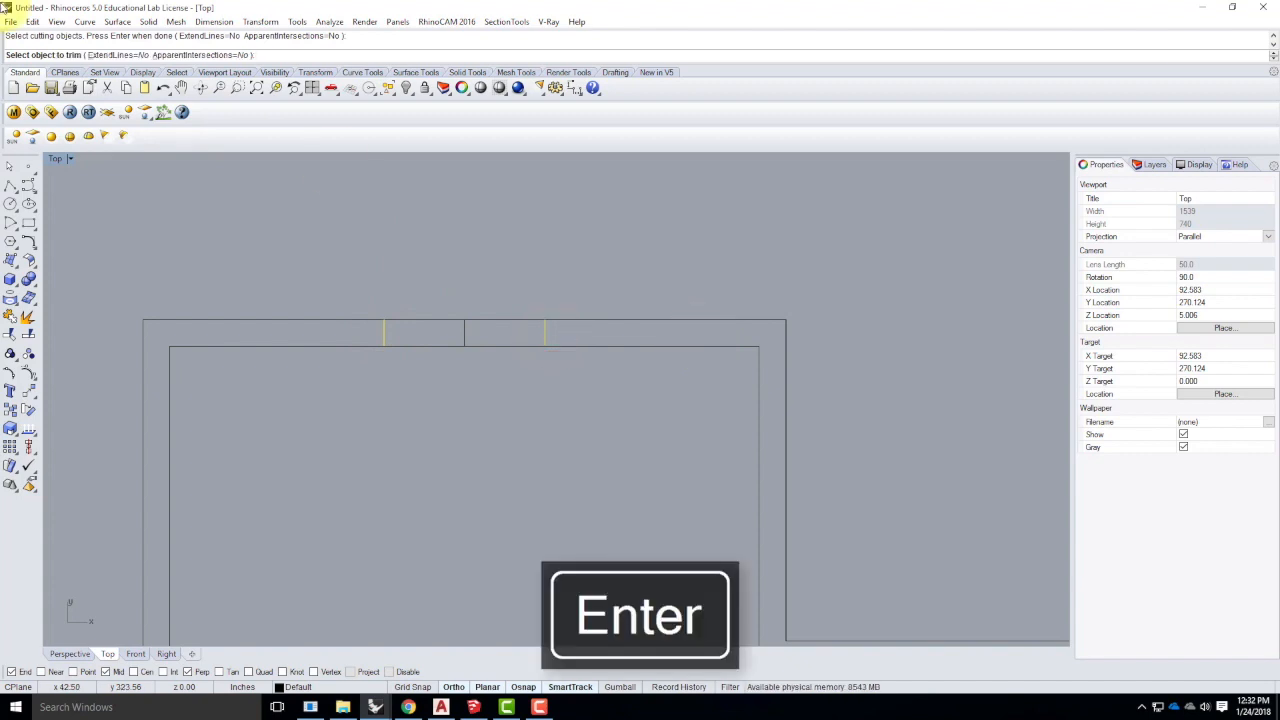
# - Cut both top wall lines out between the edge lines, then select the leftover middle line
pyautogui.click(418, 321)
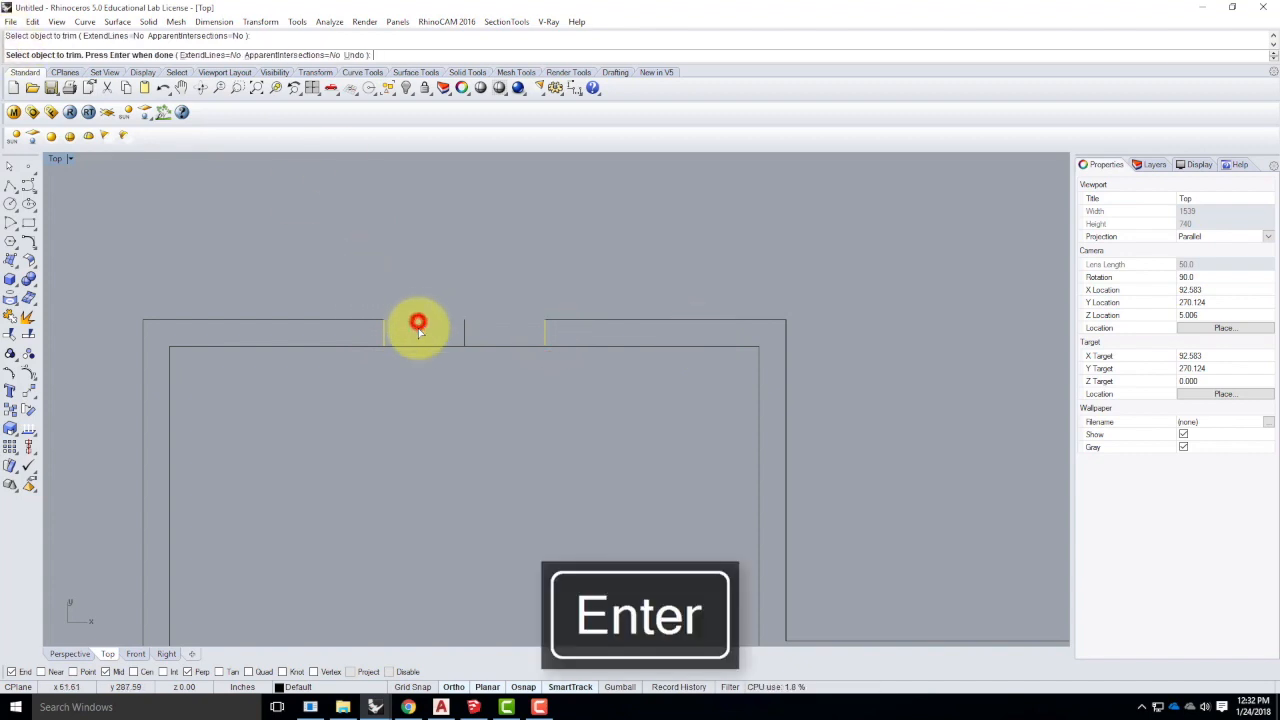
pyautogui.click(419, 347)
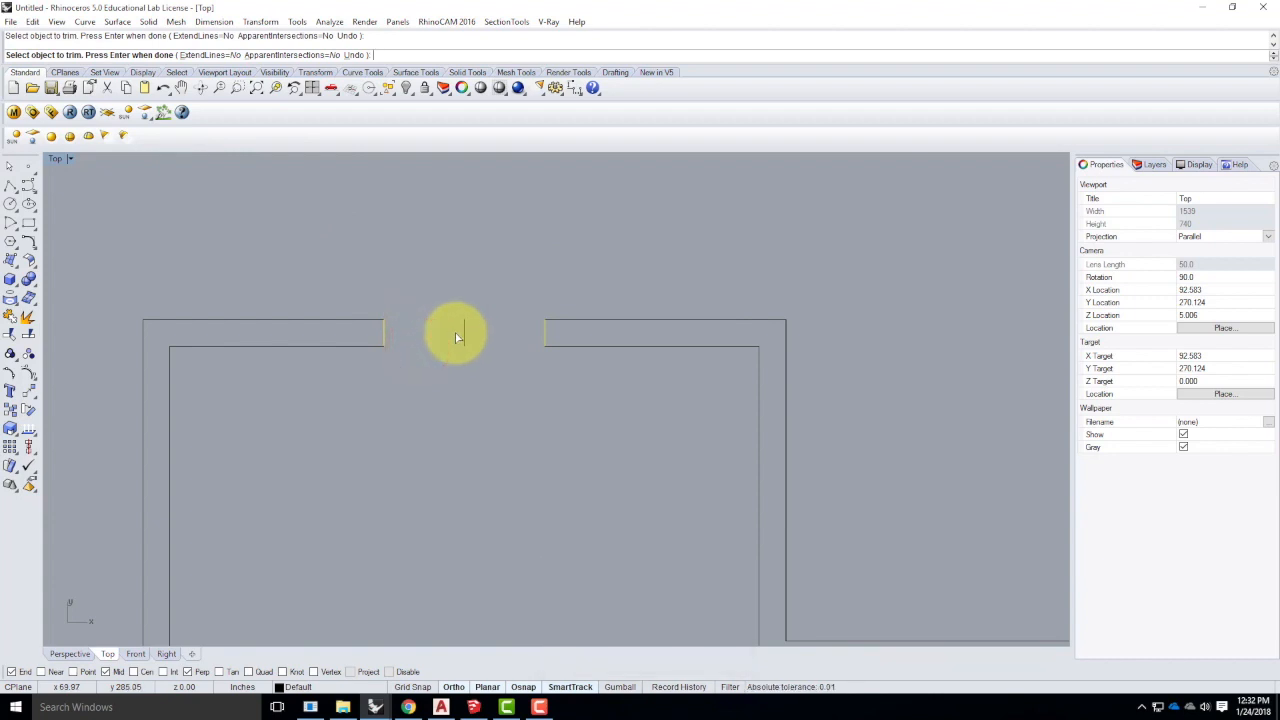
pyautogui.hotkey('ctrl', 'z')
pyautogui.hotkey('ctrl', 'z')
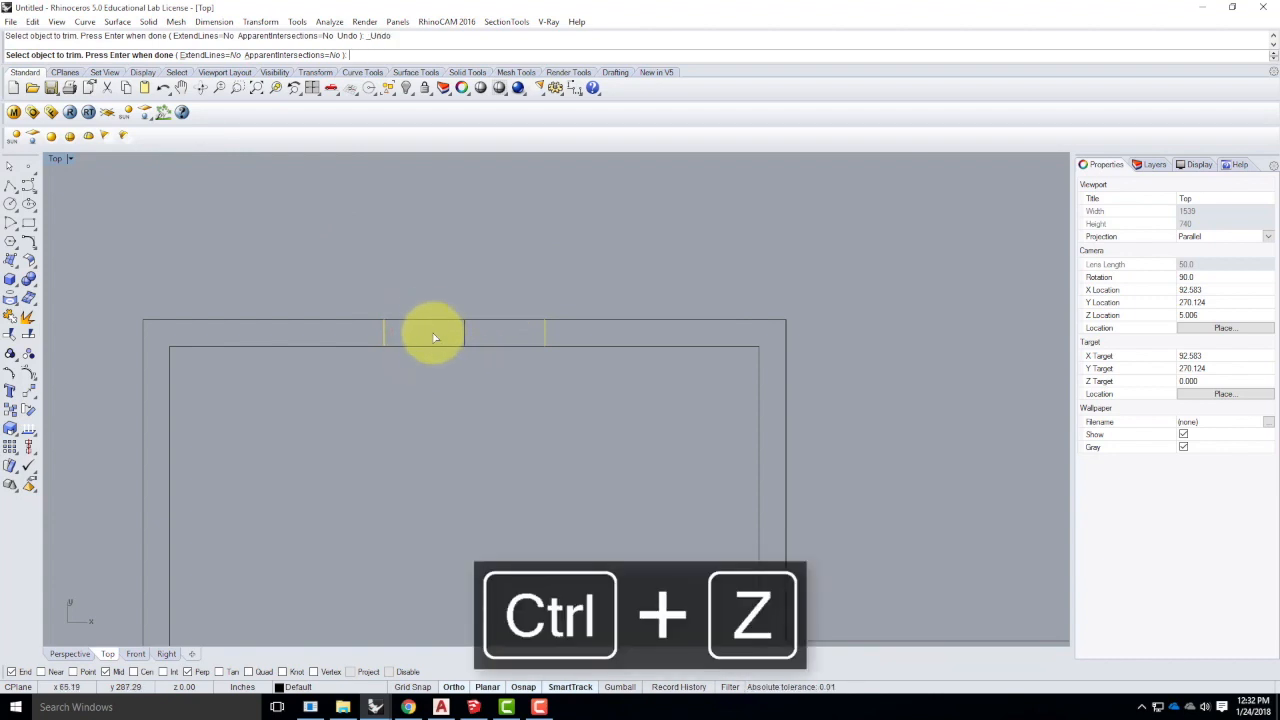
pyautogui.moveTo(446, 290); pyautogui.dragTo(409, 376)
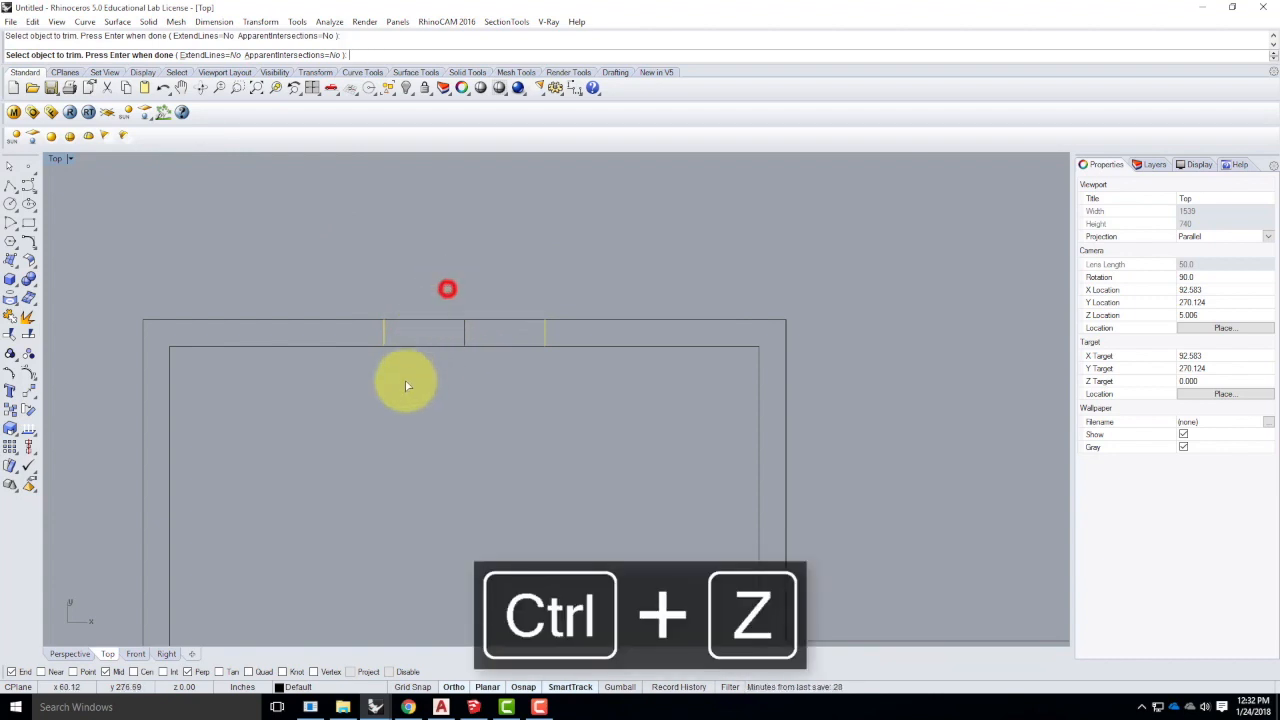
pyautogui.moveTo(430, 298); pyautogui.dragTo(396, 387)
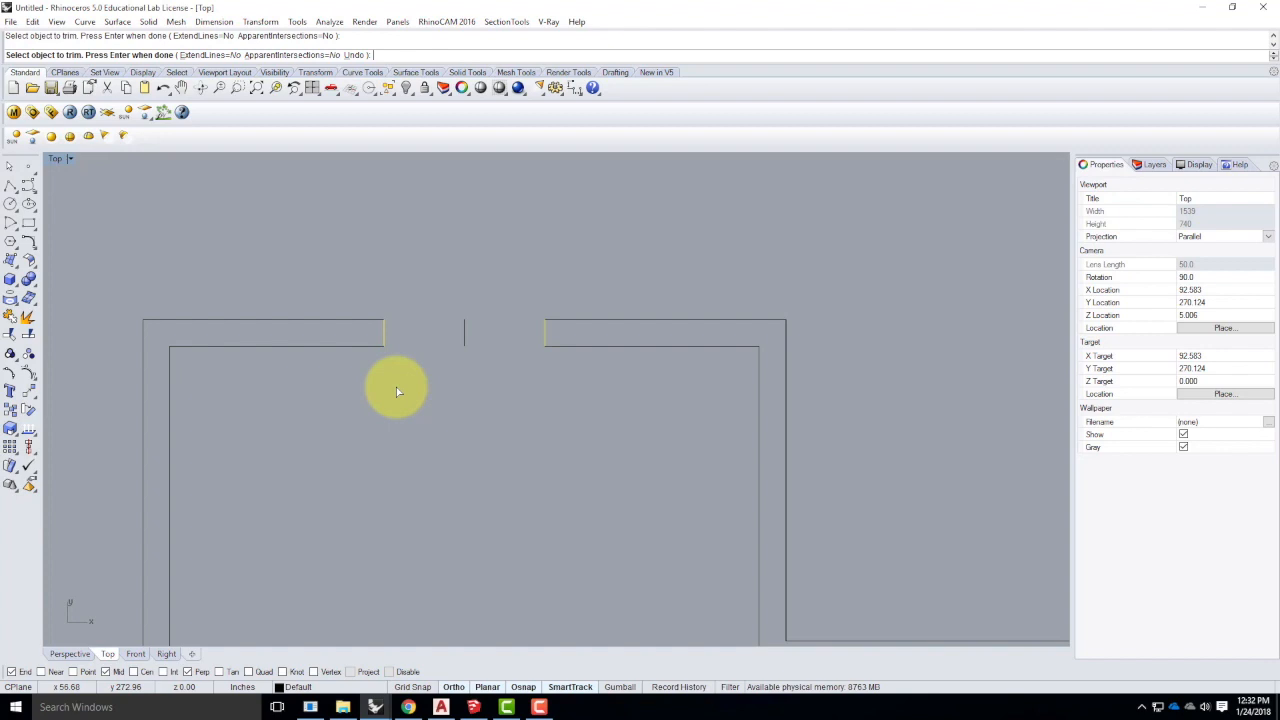
pyautogui.press('Return')
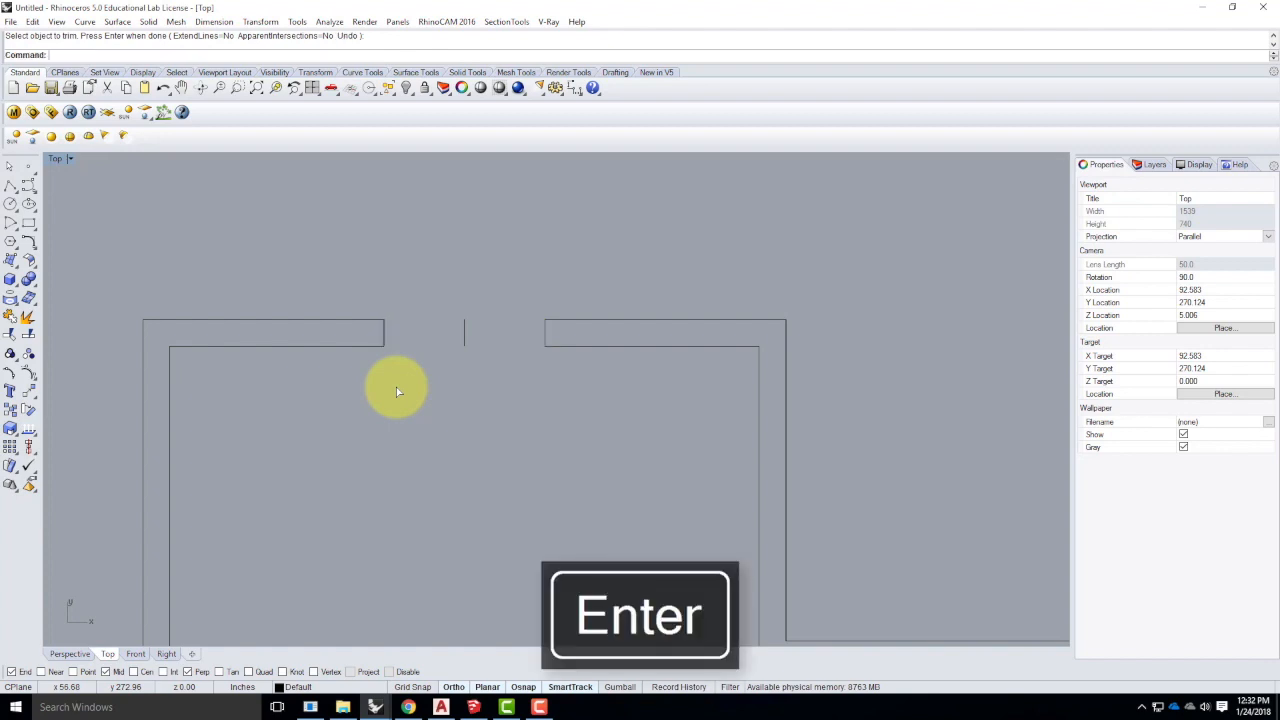
pyautogui.moveTo(483, 280); pyautogui.dragTo(444, 395)
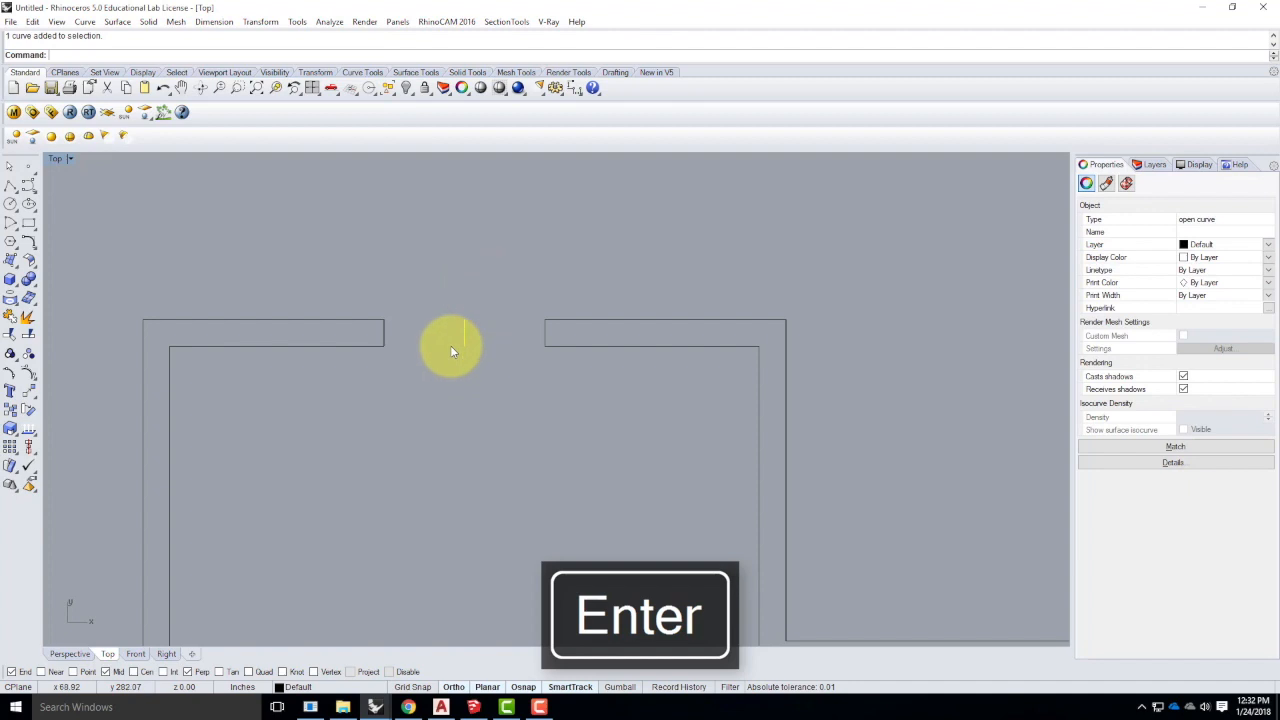
# - Delete the gap's middle line and window-select all four wall curves
pyautogui.press('Delete')
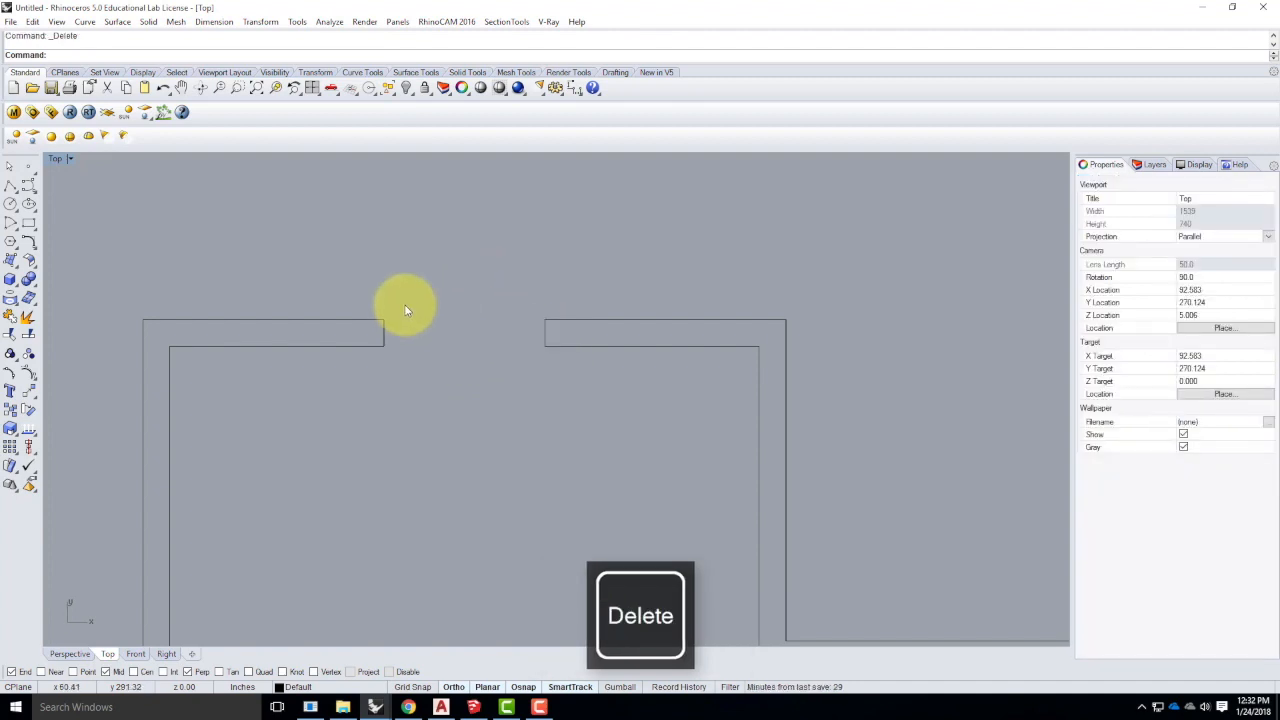
pyautogui.click(574, 320)
pyautogui.click(543, 335)
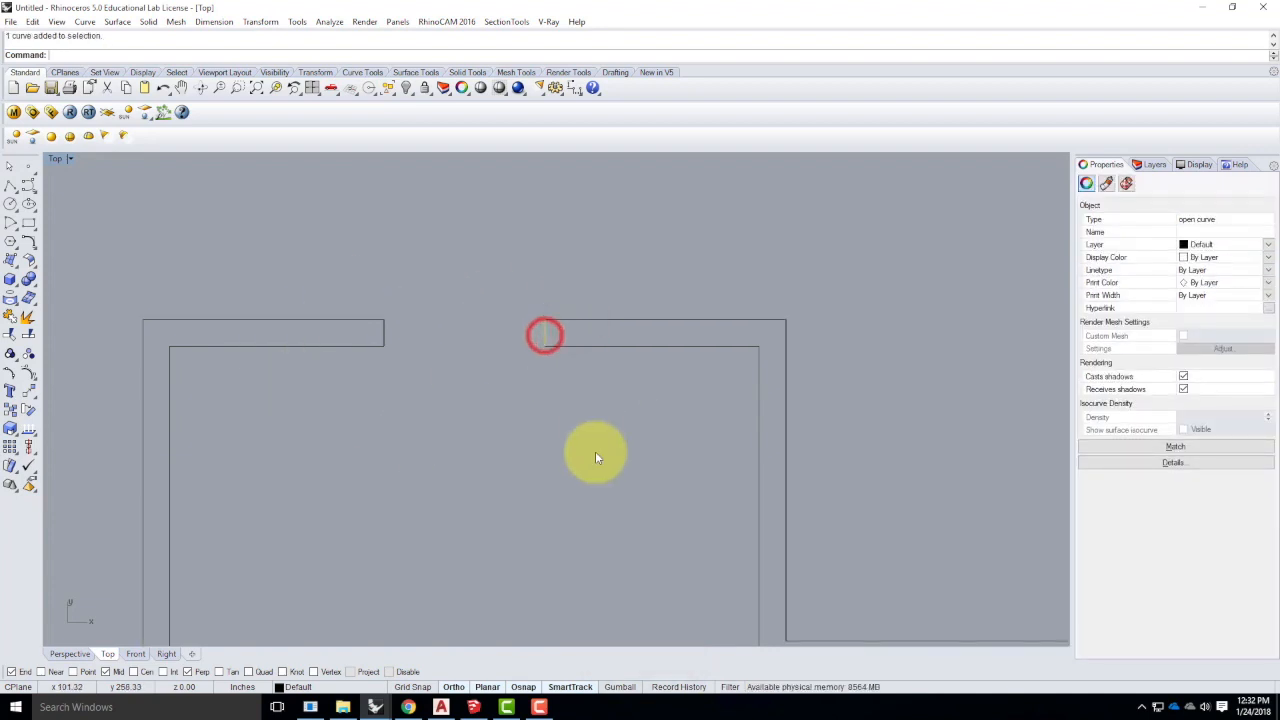
pyautogui.click(592, 347)
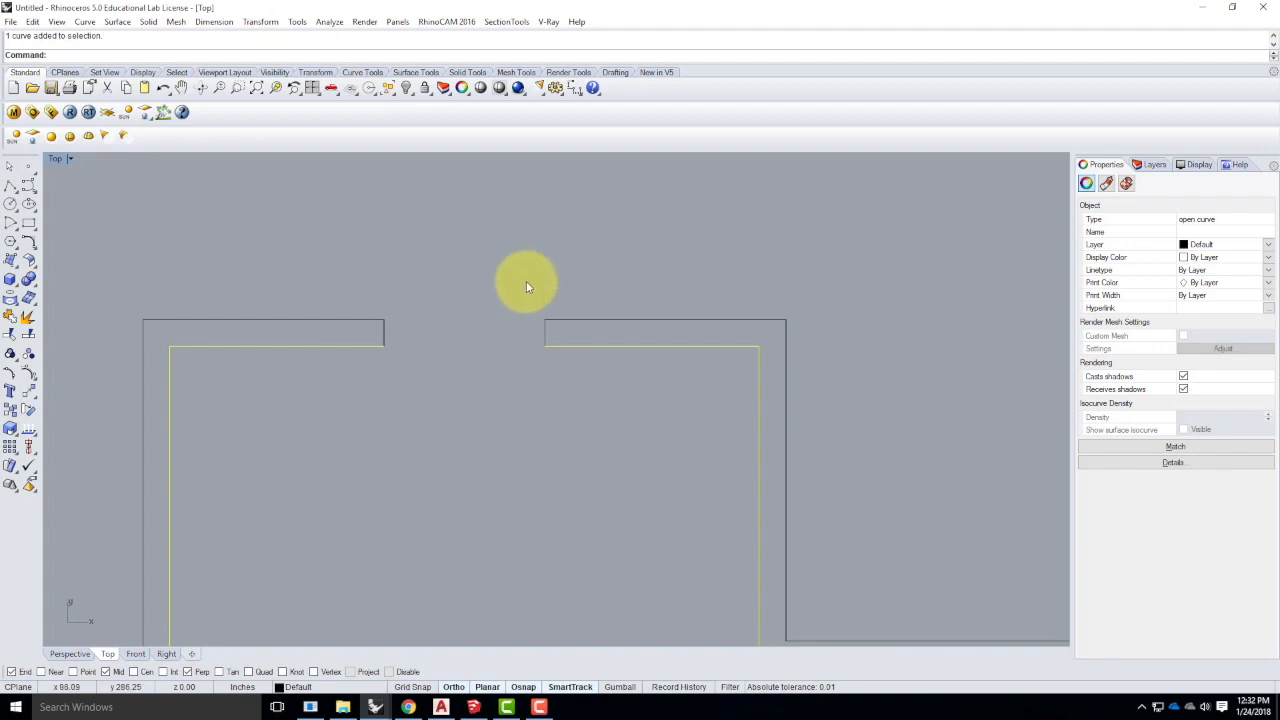
pyautogui.moveTo(626, 430); pyautogui.dragTo(360, 300)
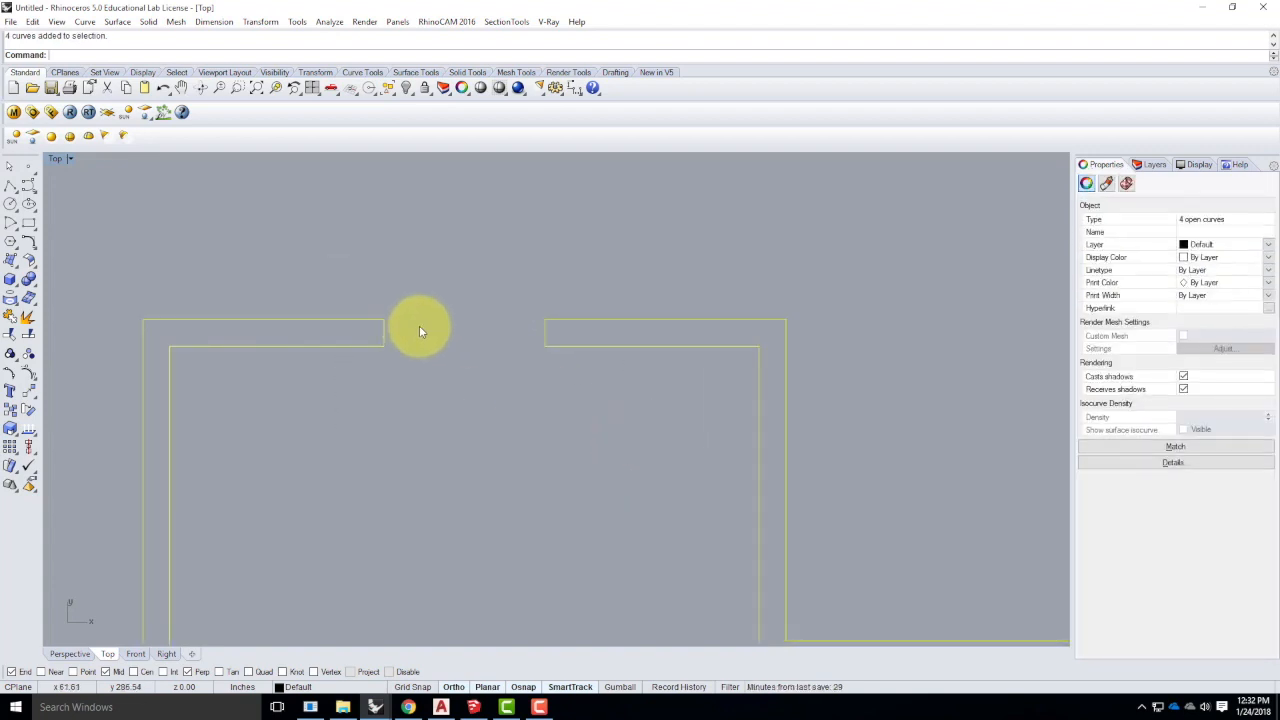
pyautogui.click(606, 395)
pyautogui.moveTo(635, 457); pyautogui.dragTo(367, 280)
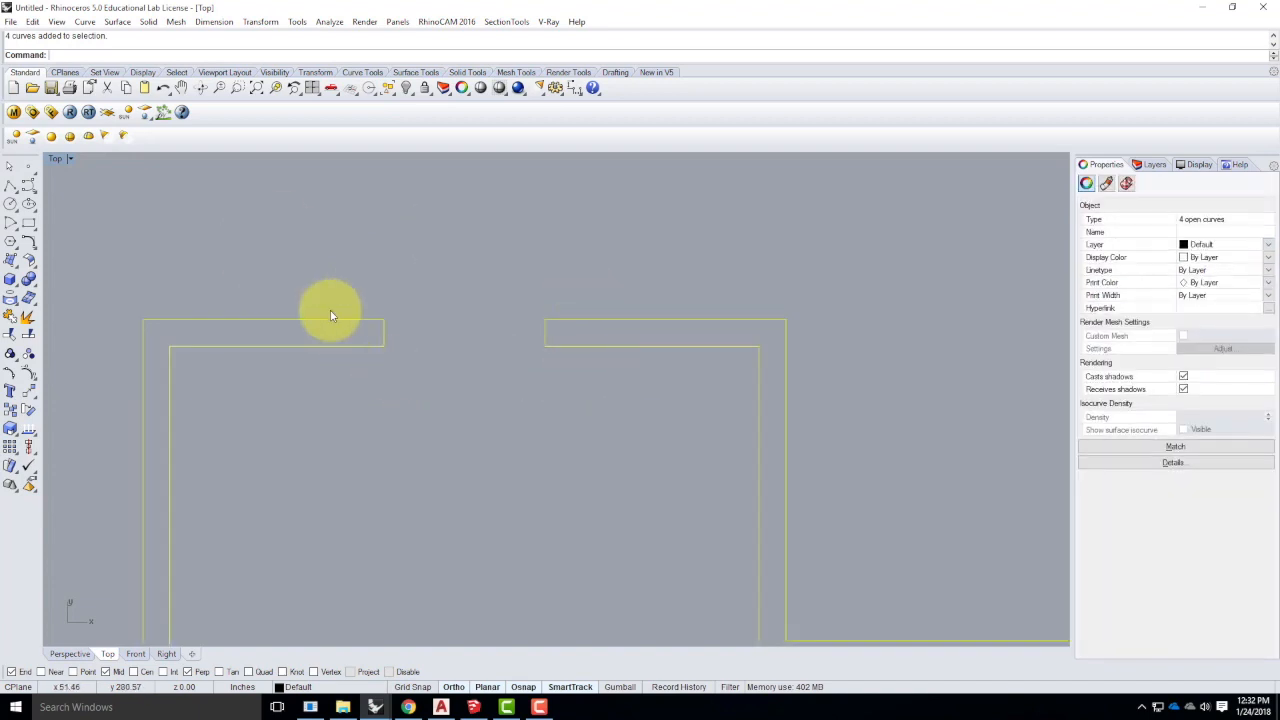
# - Join the four wall lines into one closed curve and check the result
pyautogui.click(32, 21)
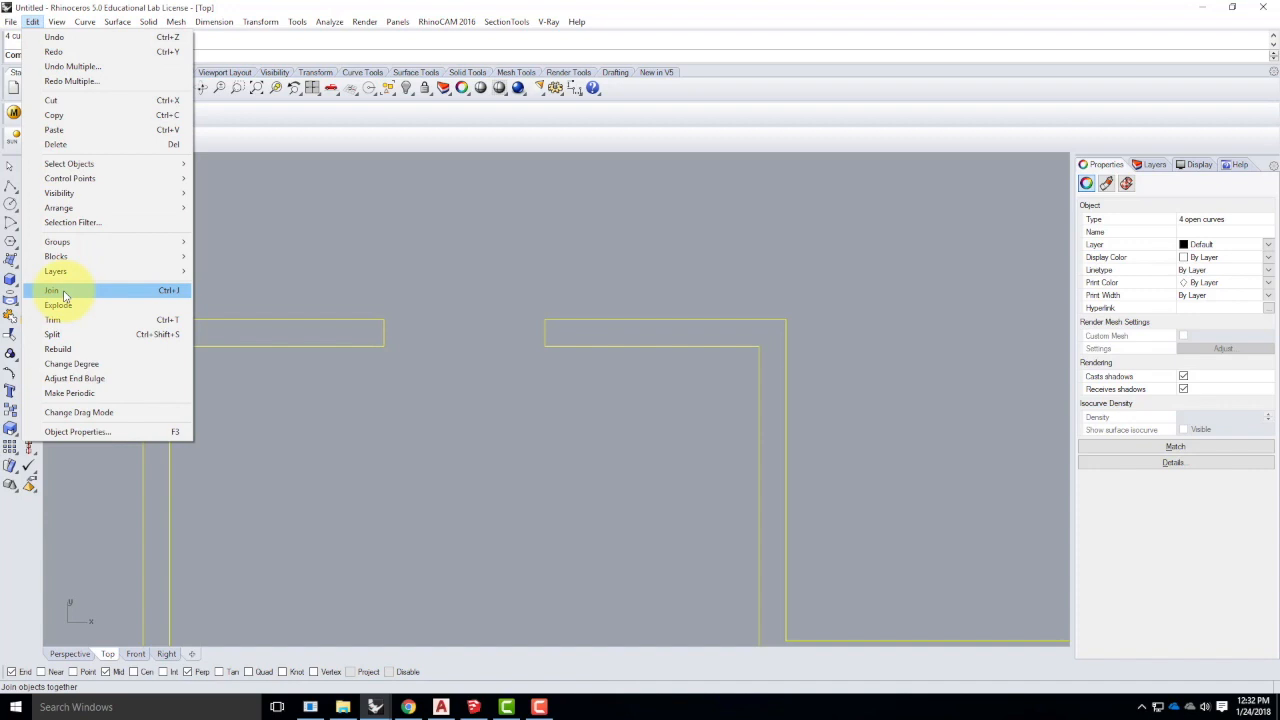
pyautogui.click(166, 291)
pyautogui.click(469, 434)
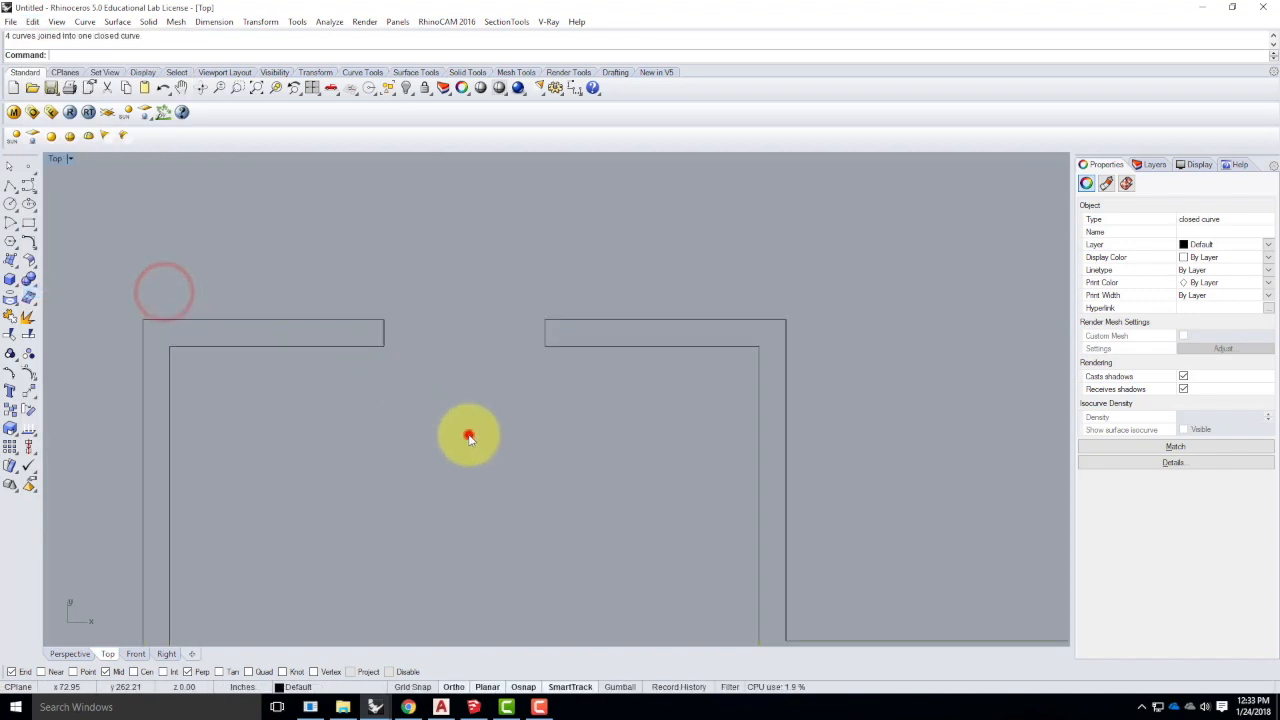
pyautogui.click(546, 331)
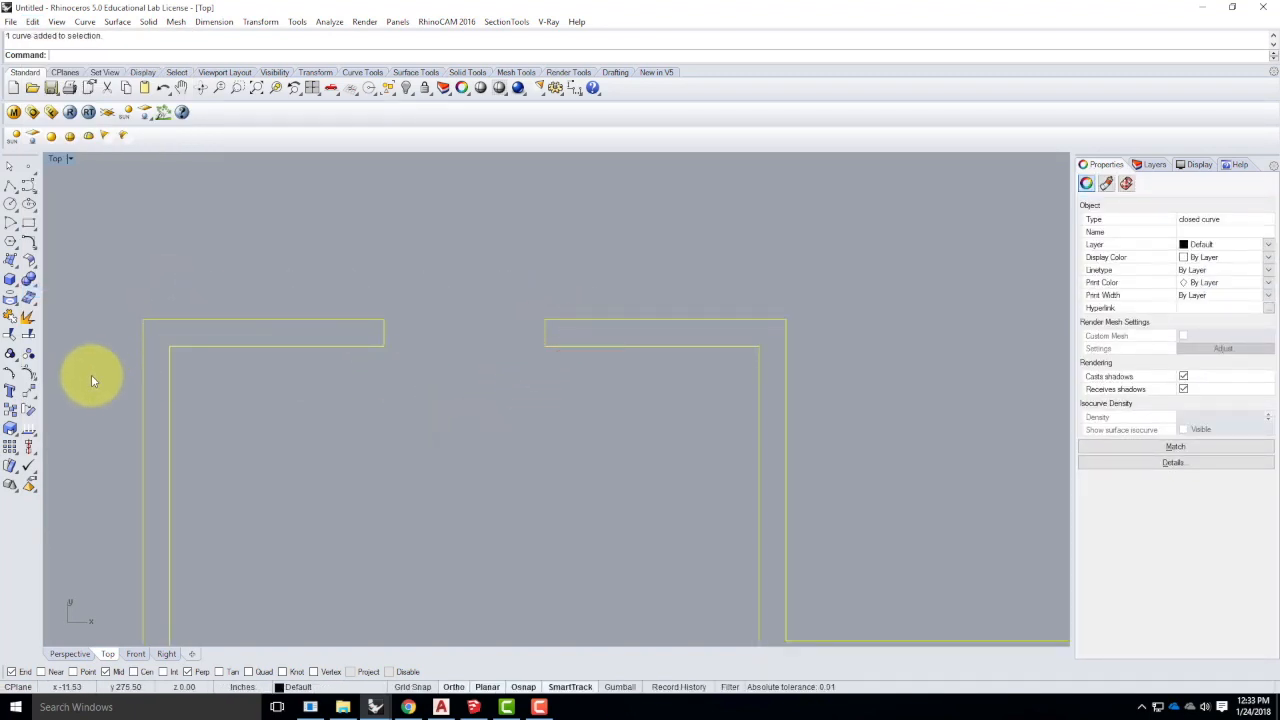
pyautogui.click(272, 397)
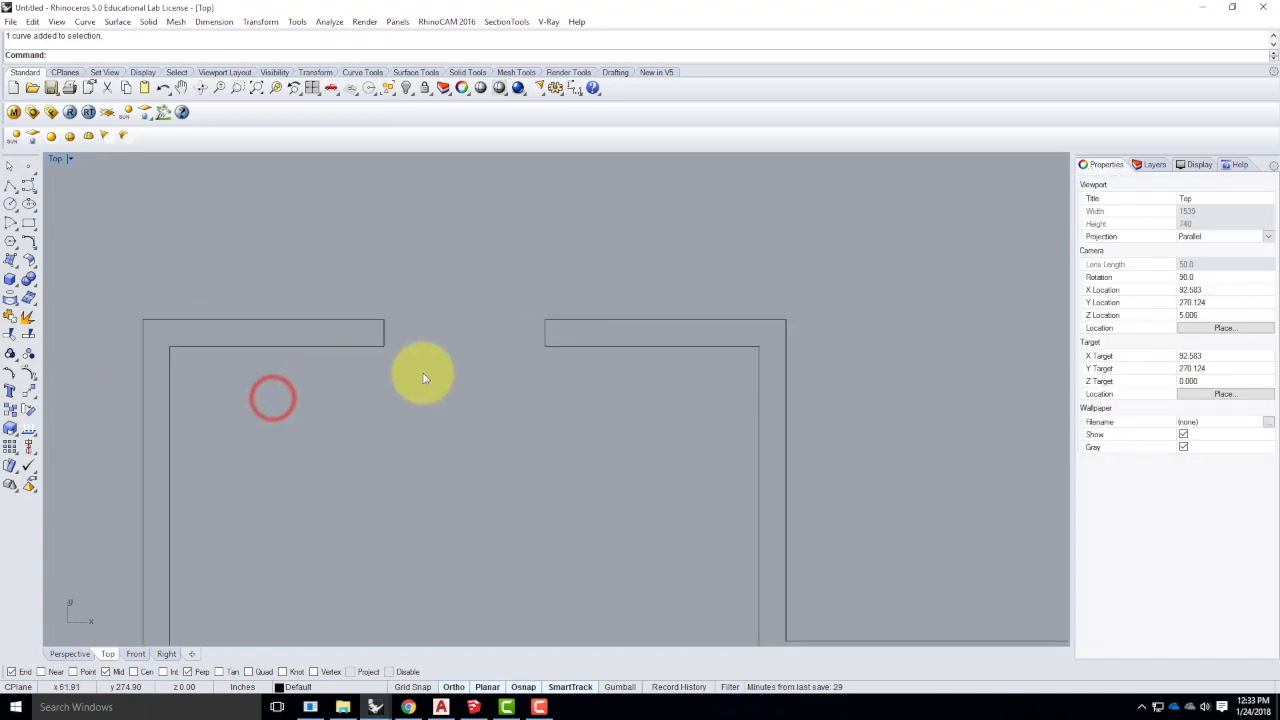
# - Draw a 1.75" by 3' door rectangle from the opening's right inner corner using @-1.75",-3'
pyautogui.scroll(-4, 380, 261)
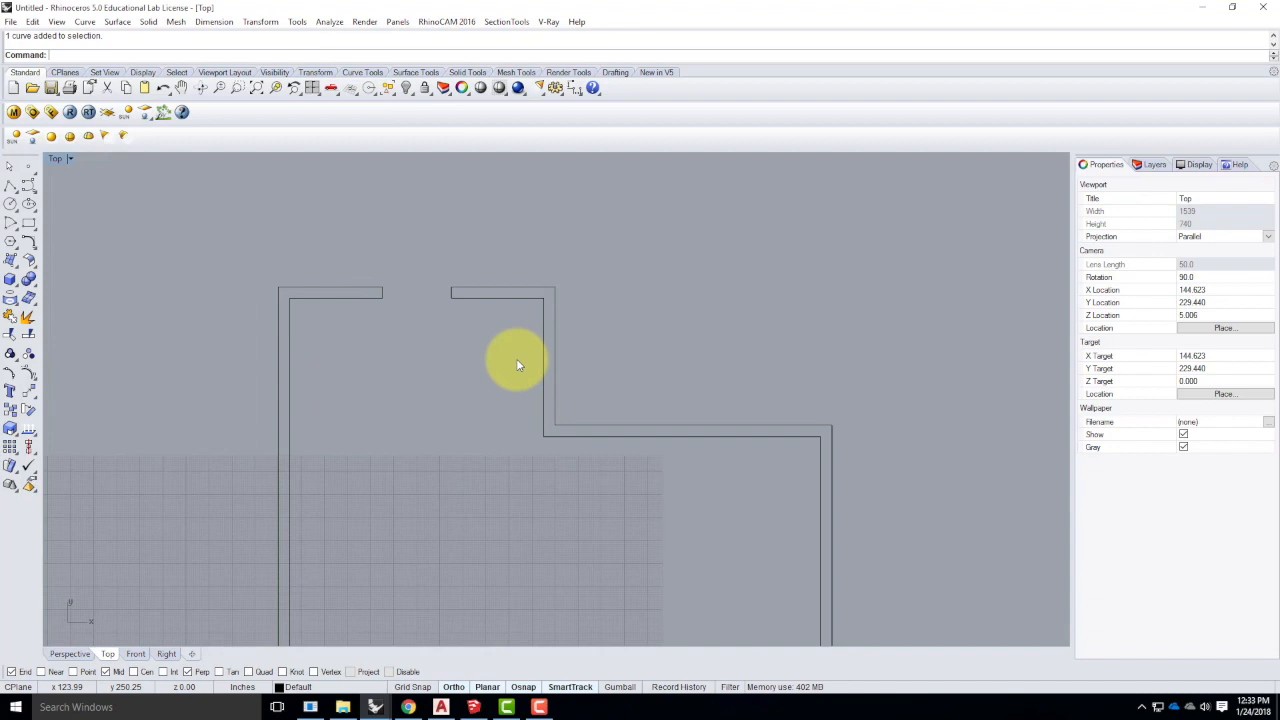
pyautogui.scroll(-2, 474, 231)
pyautogui.scroll(5, 440, 268)
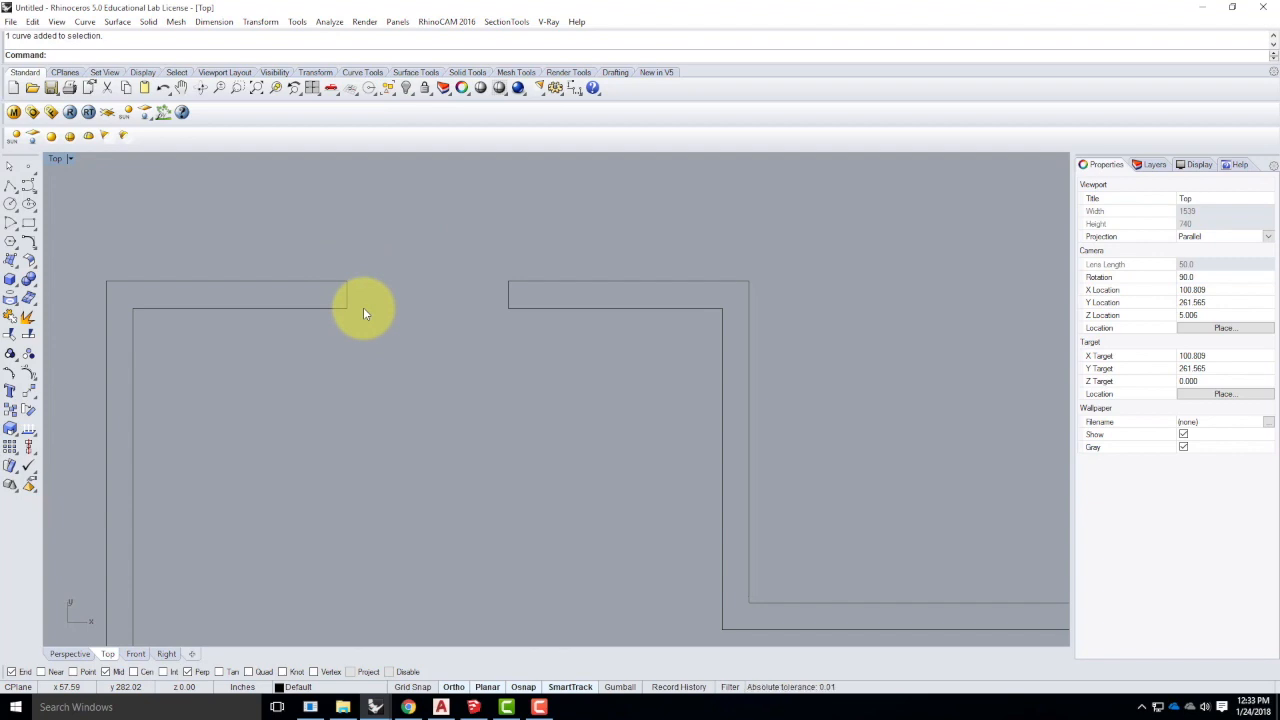
pyautogui.click(28, 222)
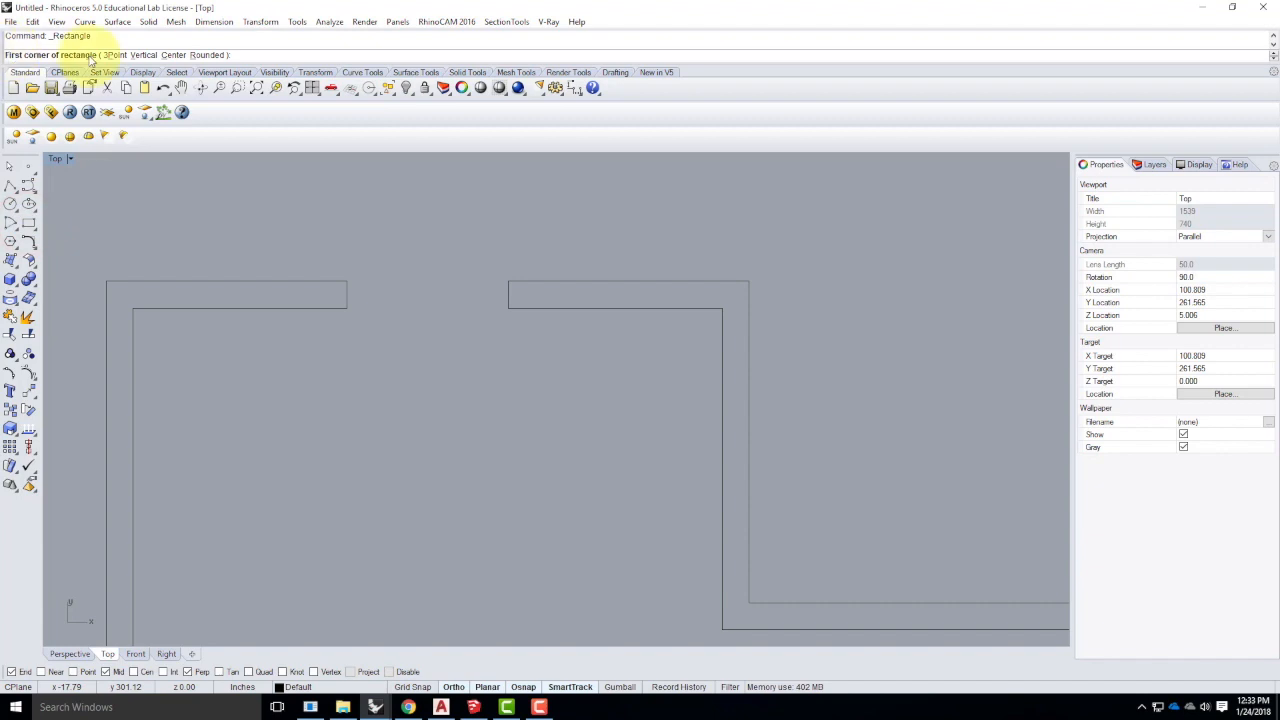
pyautogui.click(507, 309)
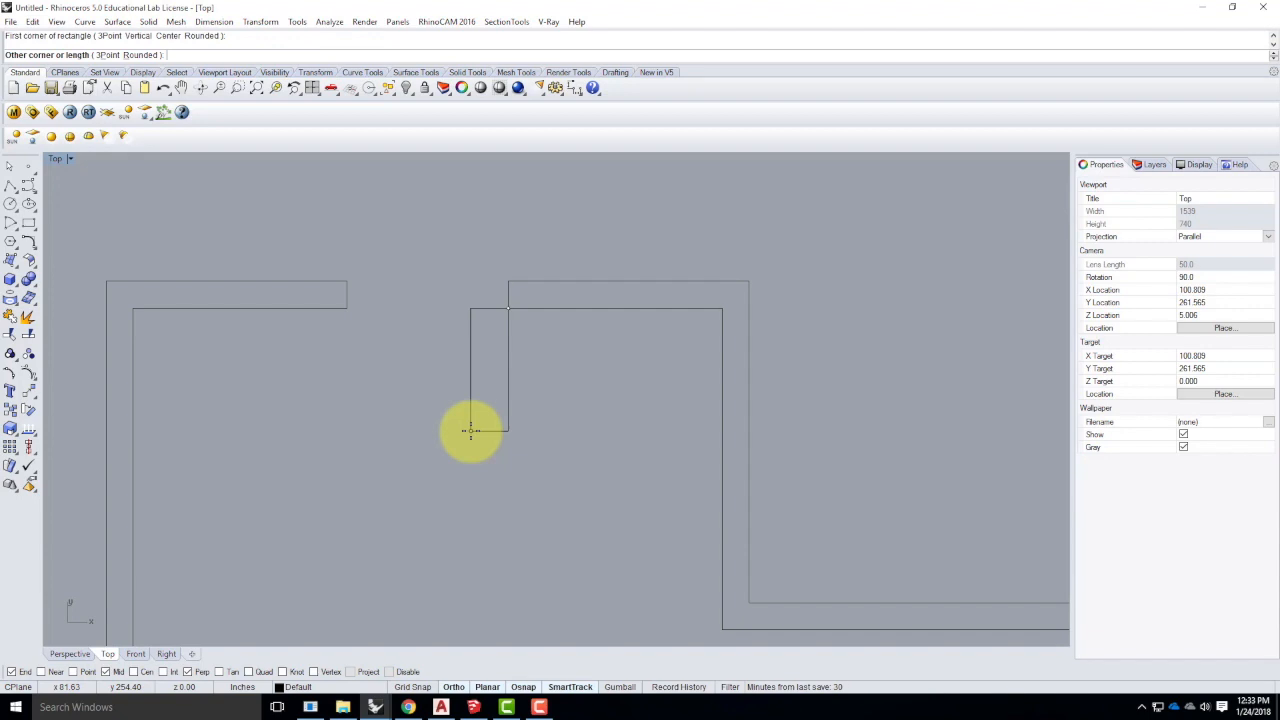
pyautogui.write('@-1.7')
pyautogui.write('"-3')
pyautogui.press('Return')
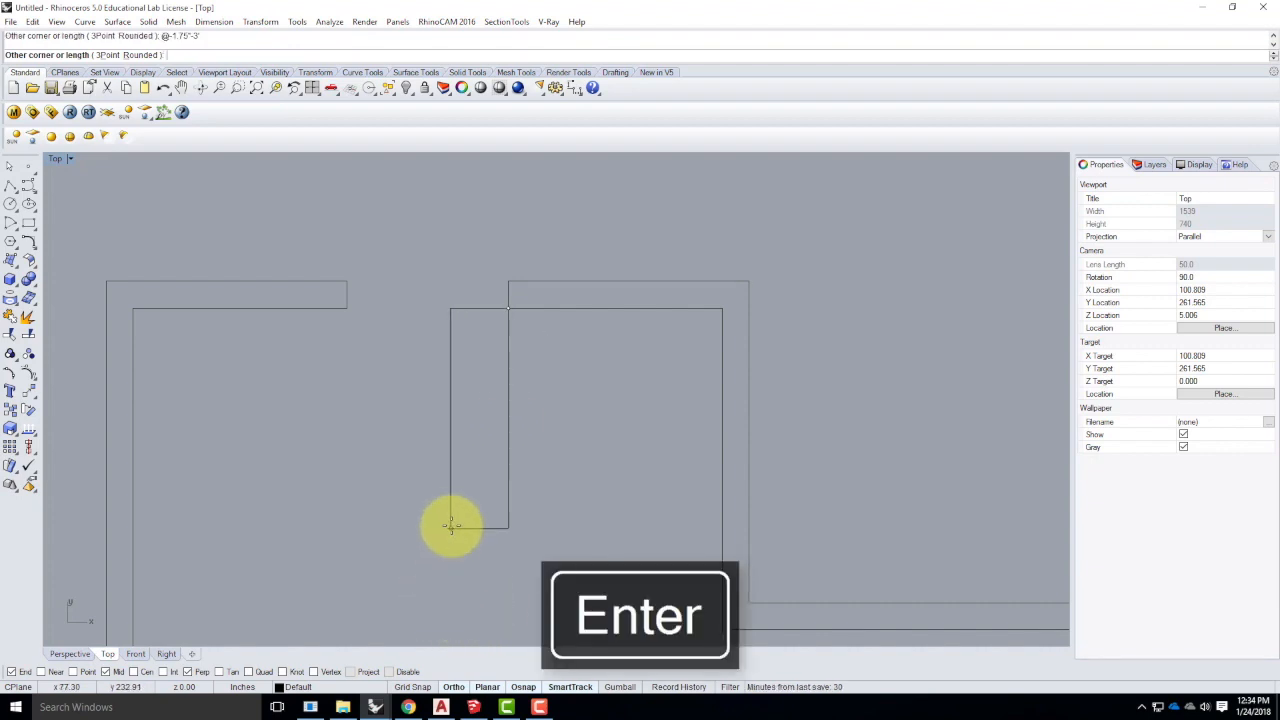
pyautogui.write('@-1.75"')
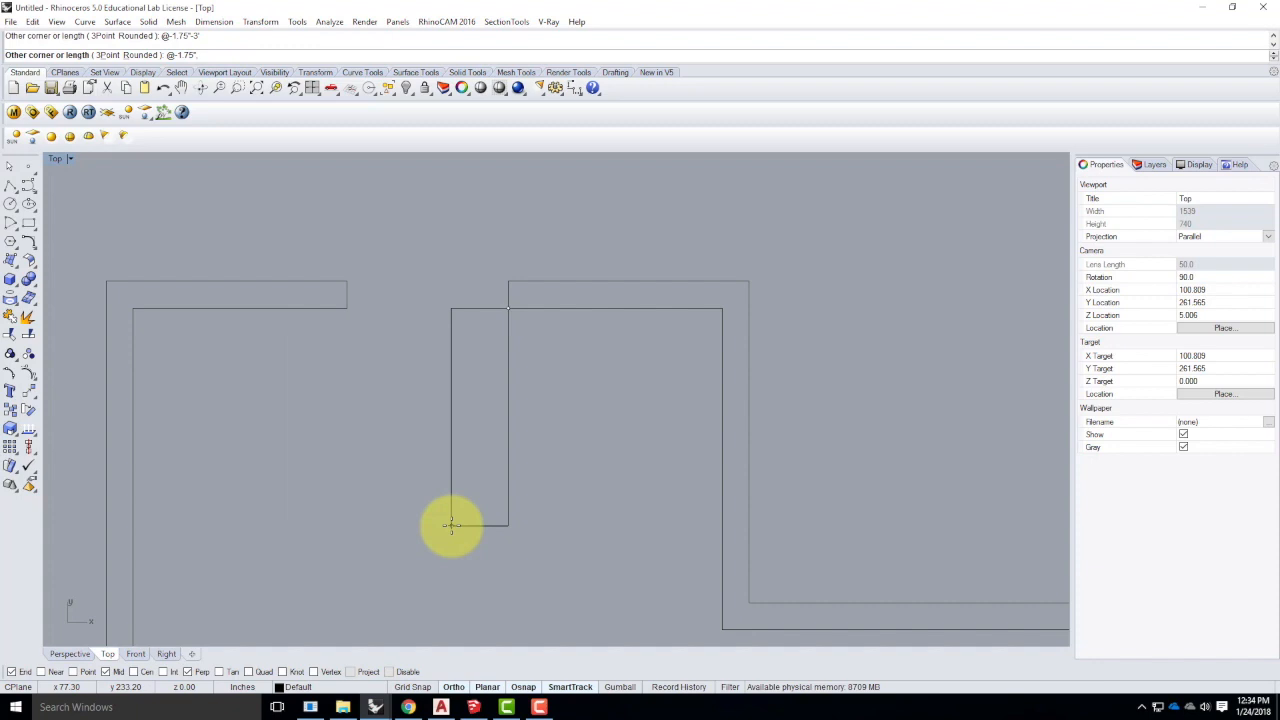
pyautogui.write(',-3"')
pyautogui.press('Return')
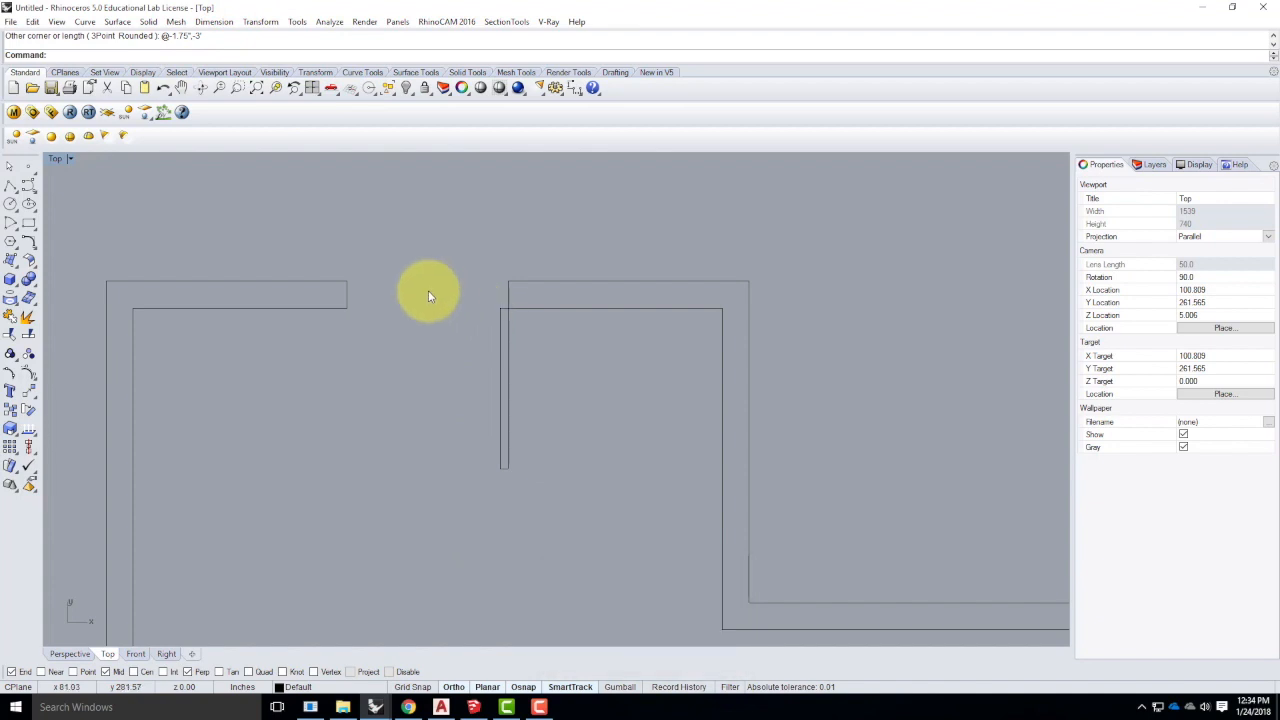
pyautogui.click(509, 336)
pyautogui.click(652, 446)
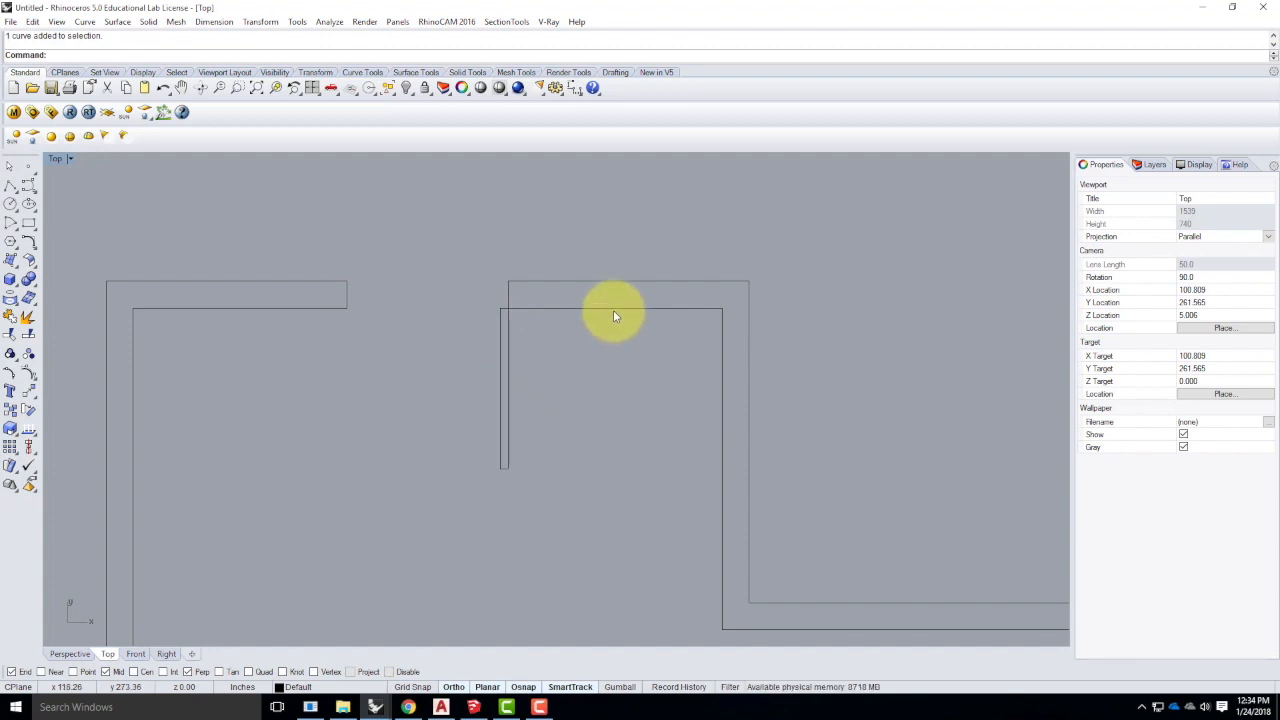
pyautogui.click(503, 346)
pyautogui.click(503, 294)
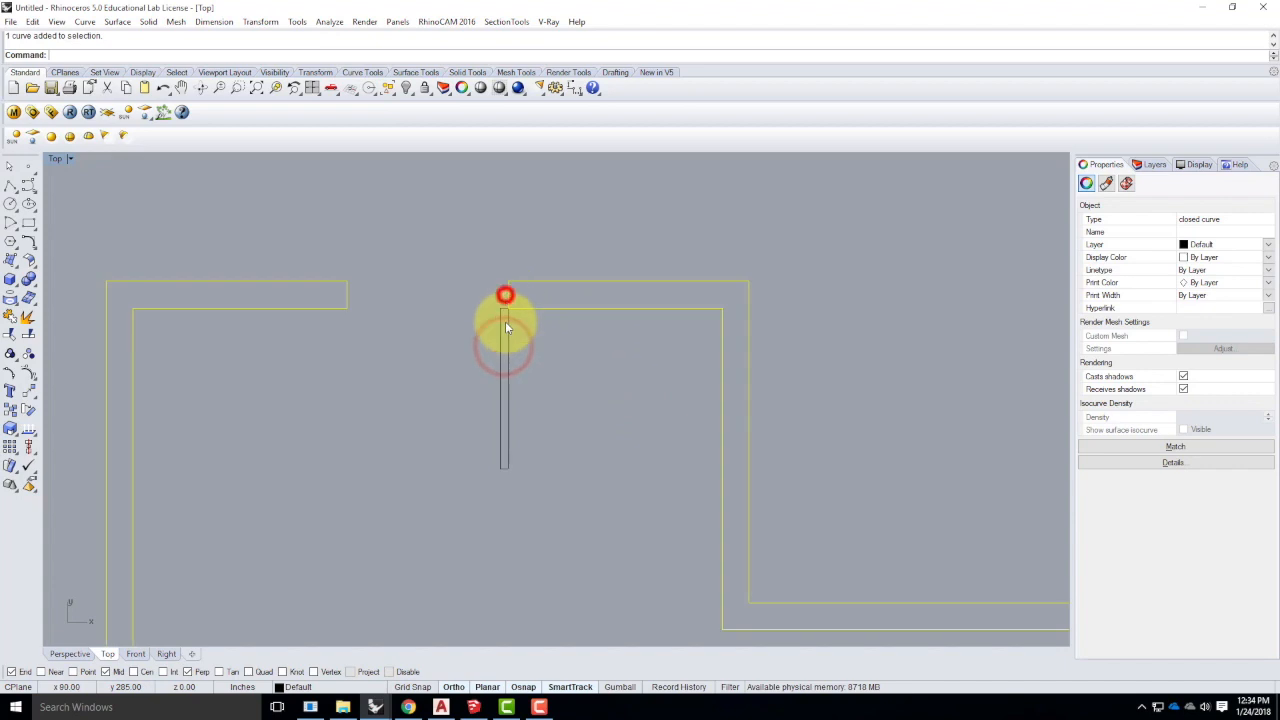
pyautogui.click(561, 406)
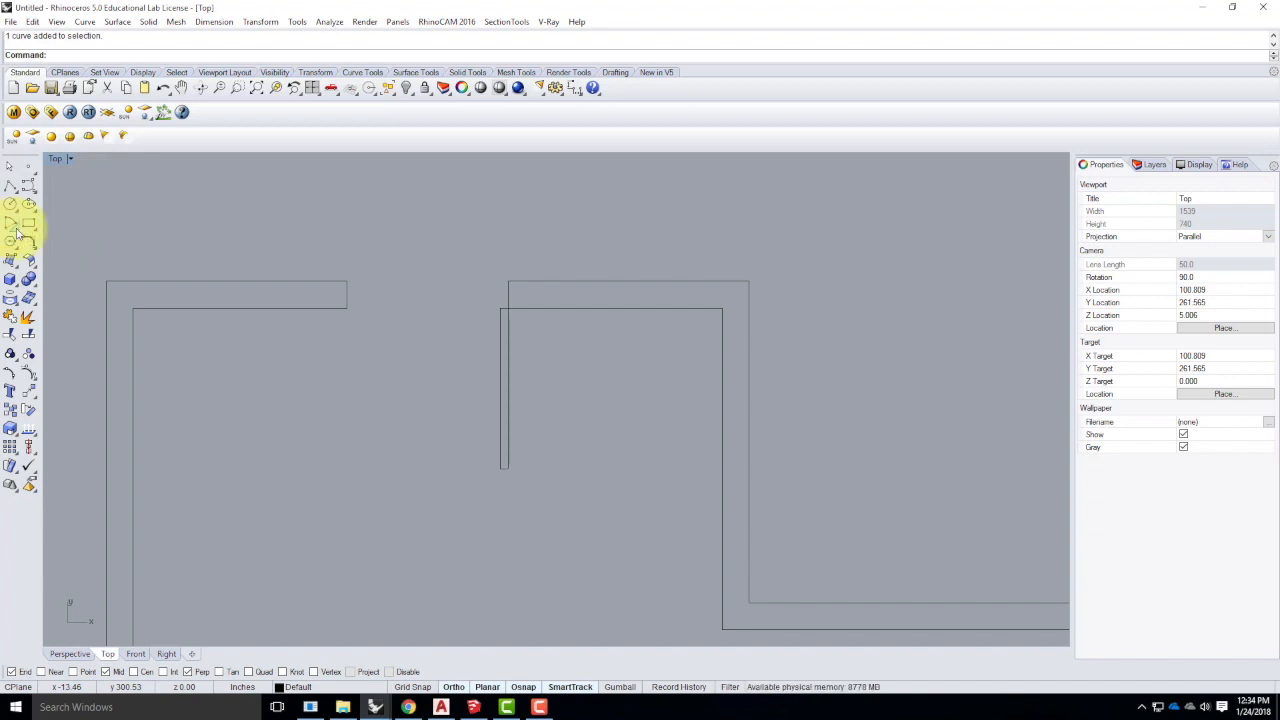
# - Draw a start-end-direction arc from the door's bottom end to the opening's left jamb
pyautogui.click(15, 229)
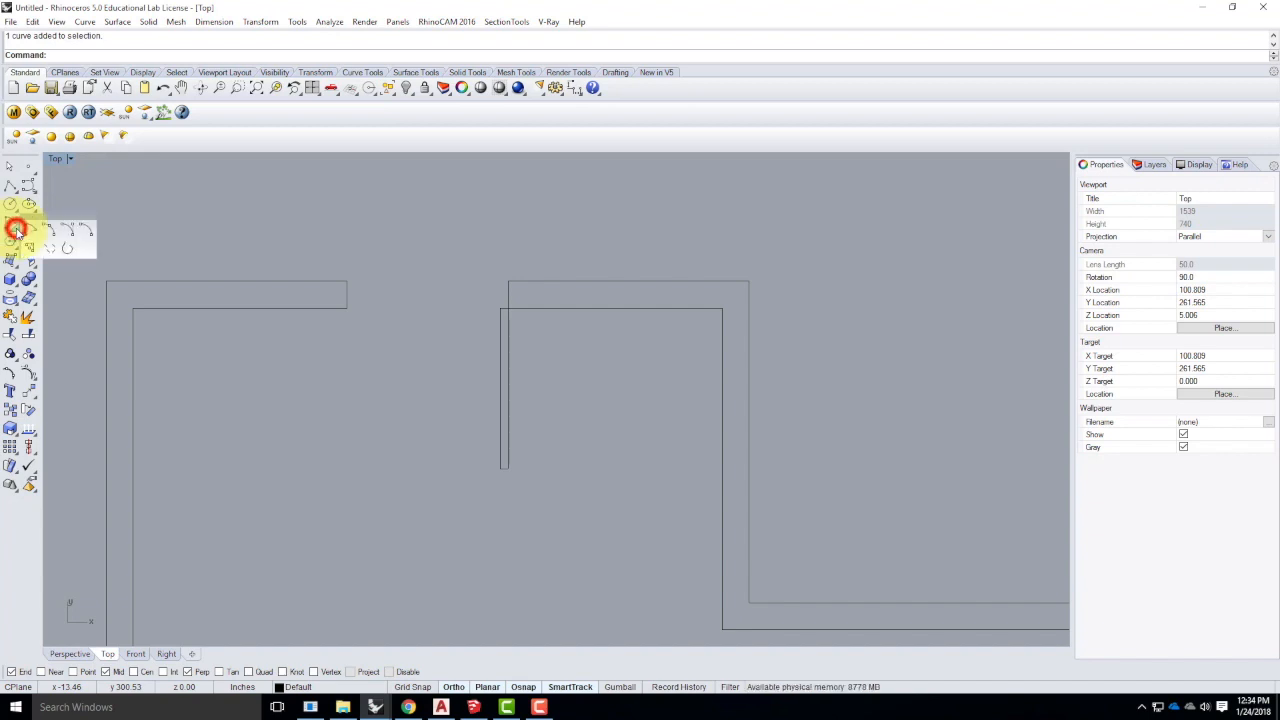
pyautogui.click(70, 231)
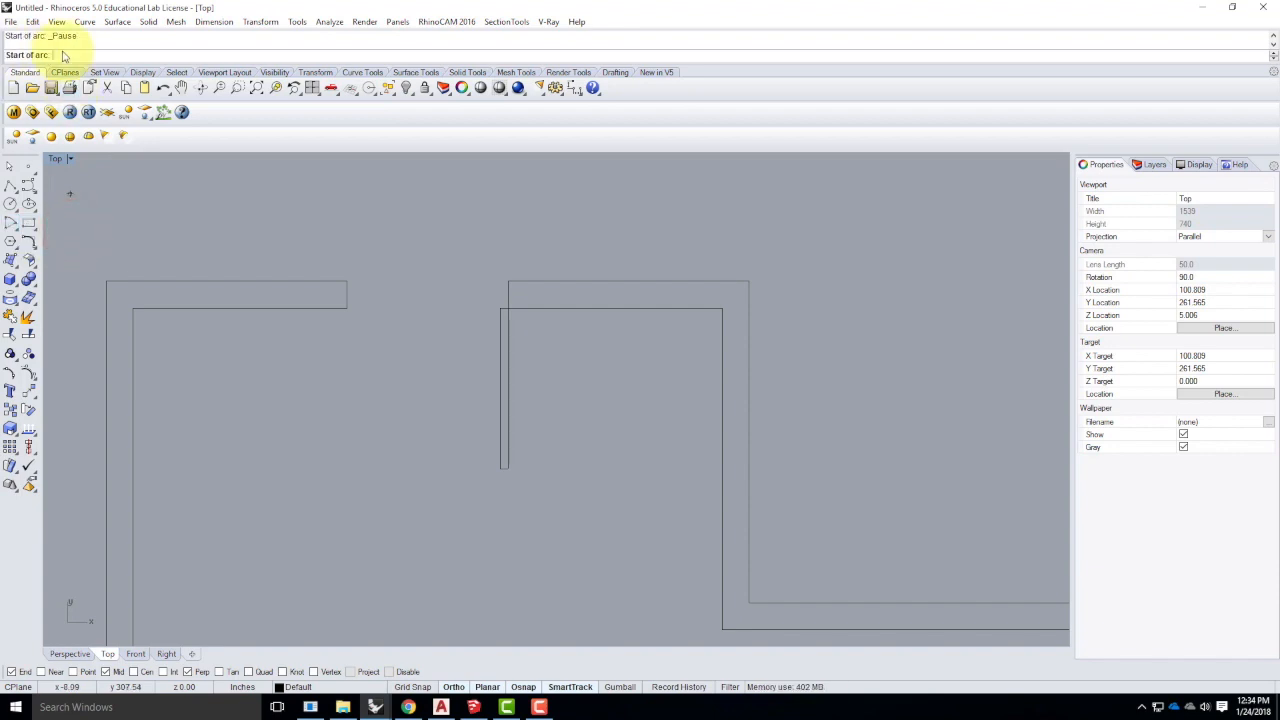
pyautogui.click(499, 469)
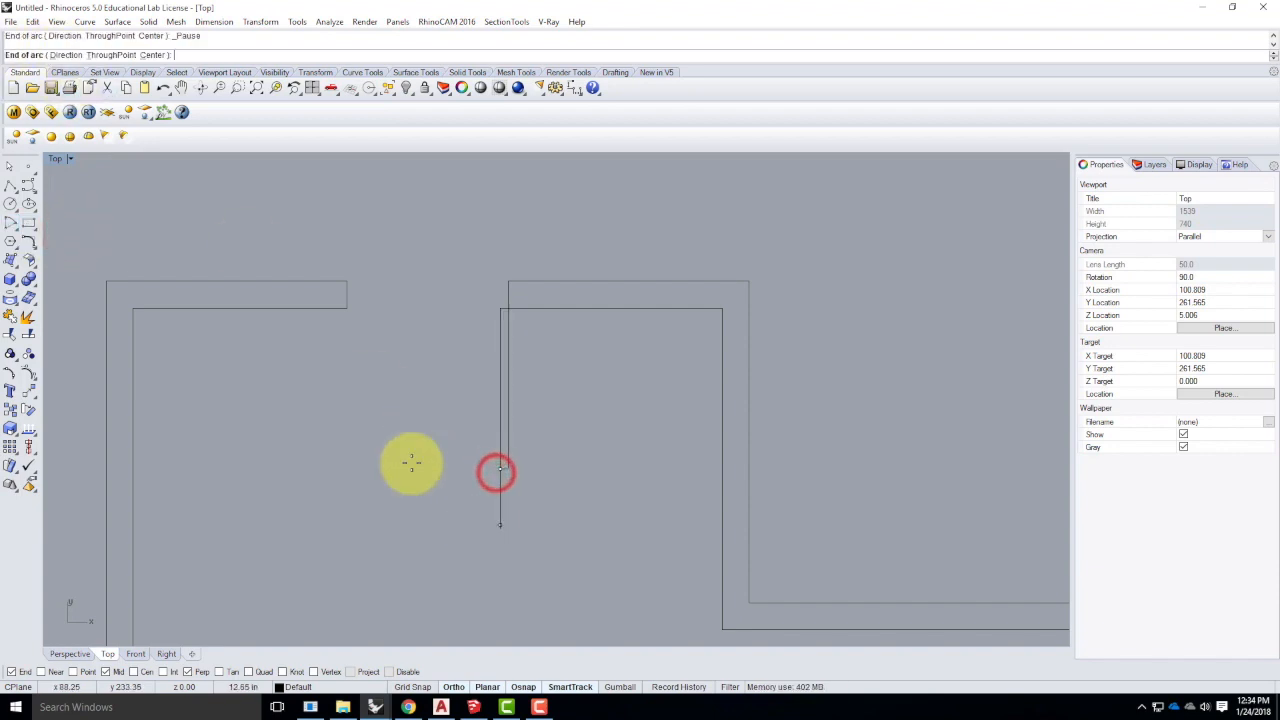
pyautogui.click(349, 311)
pyautogui.press('d')
pyautogui.press('Return')
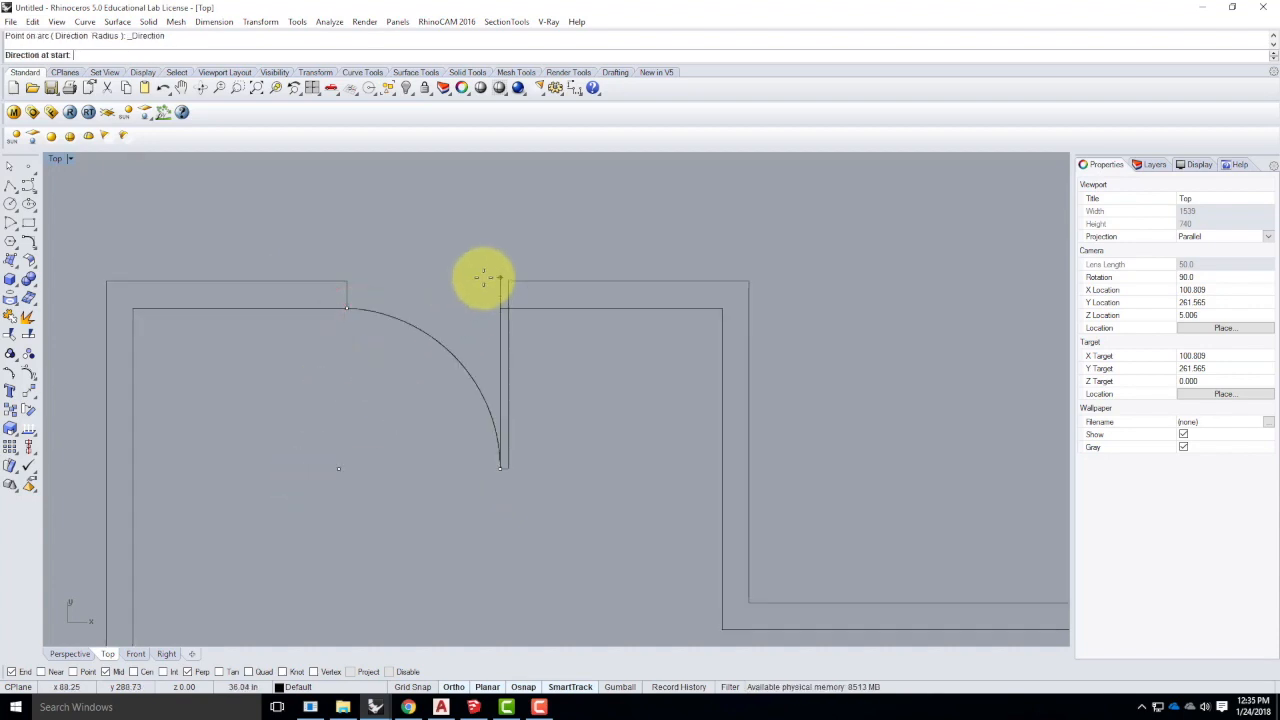
pyautogui.click(267, 484)
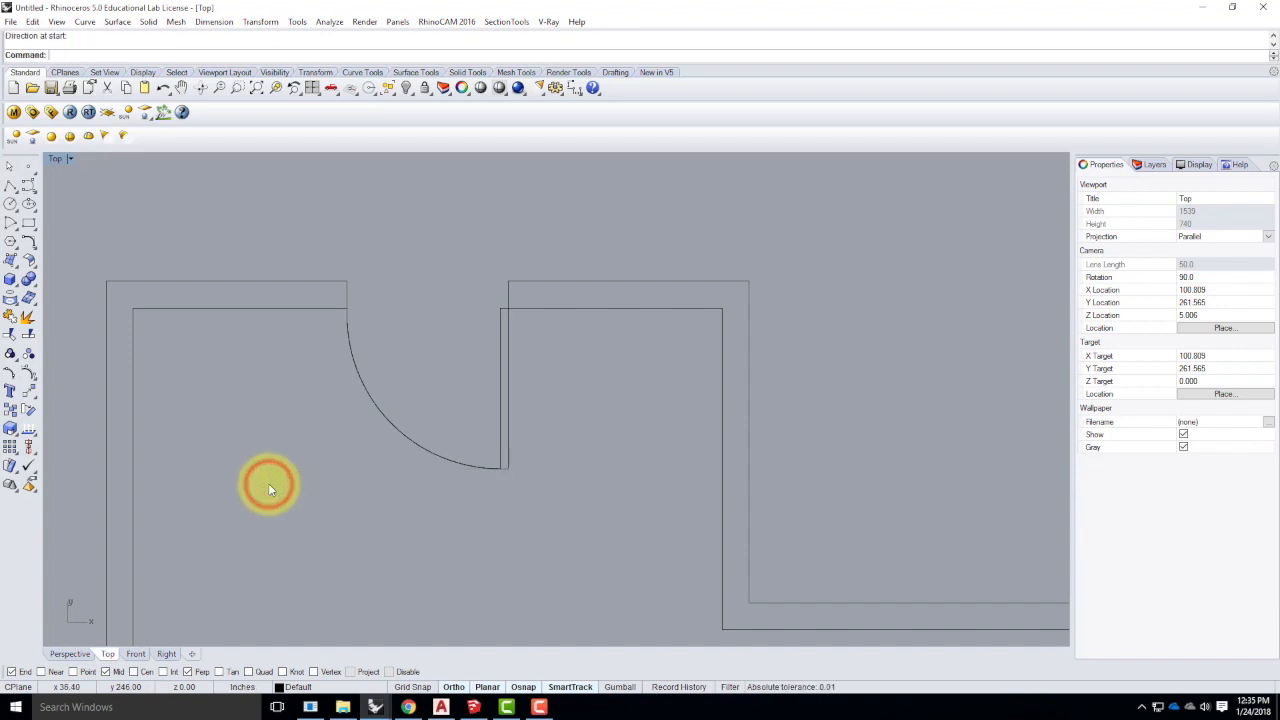
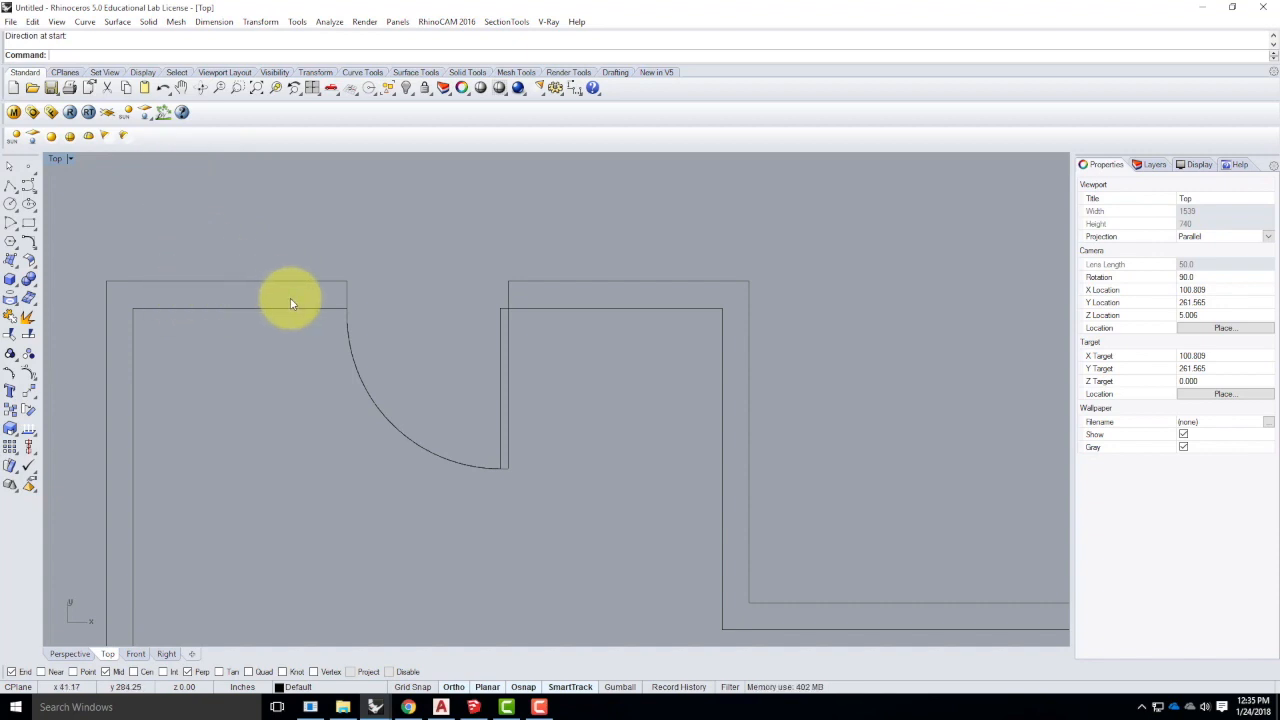
# - Draw a trial 18" line from the outer top-left corner, then delete it
pyautogui.click(9, 191)
pyautogui.click(106, 282)
pyautogui.write('18"')
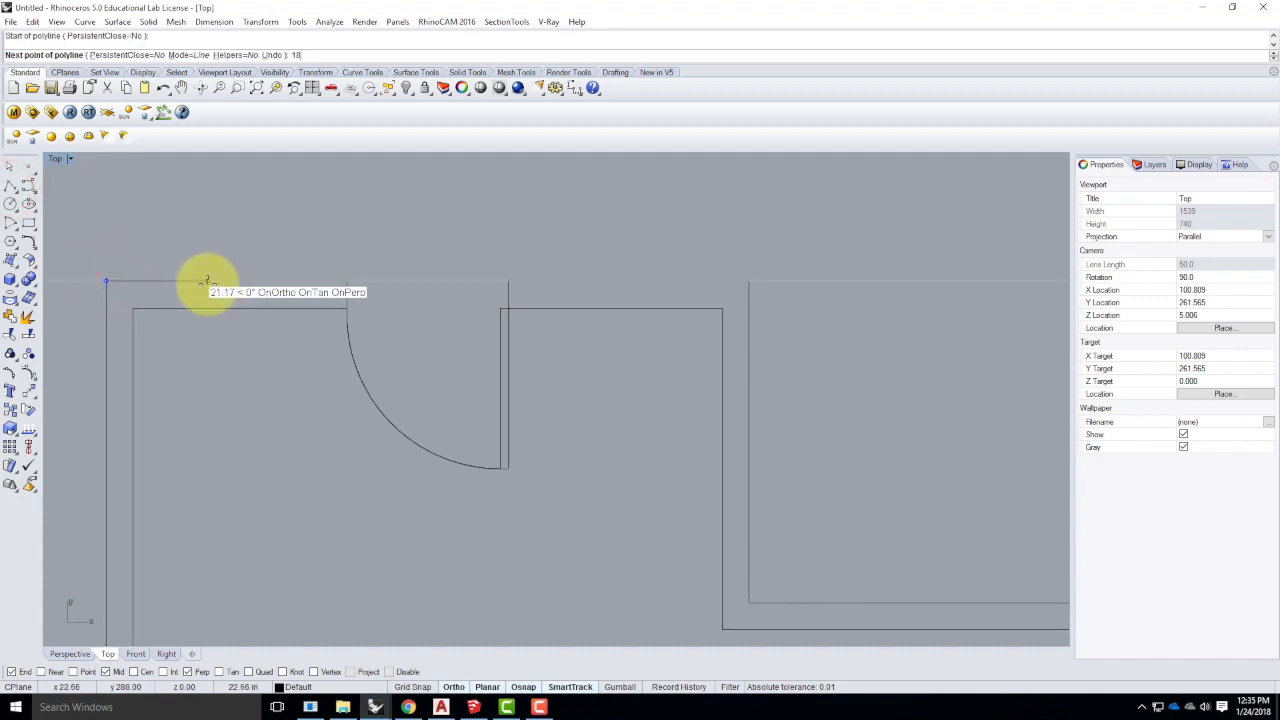
pyautogui.hotkey('shift', 'Return')
pyautogui.click(187, 309)
pyautogui.press('Return')
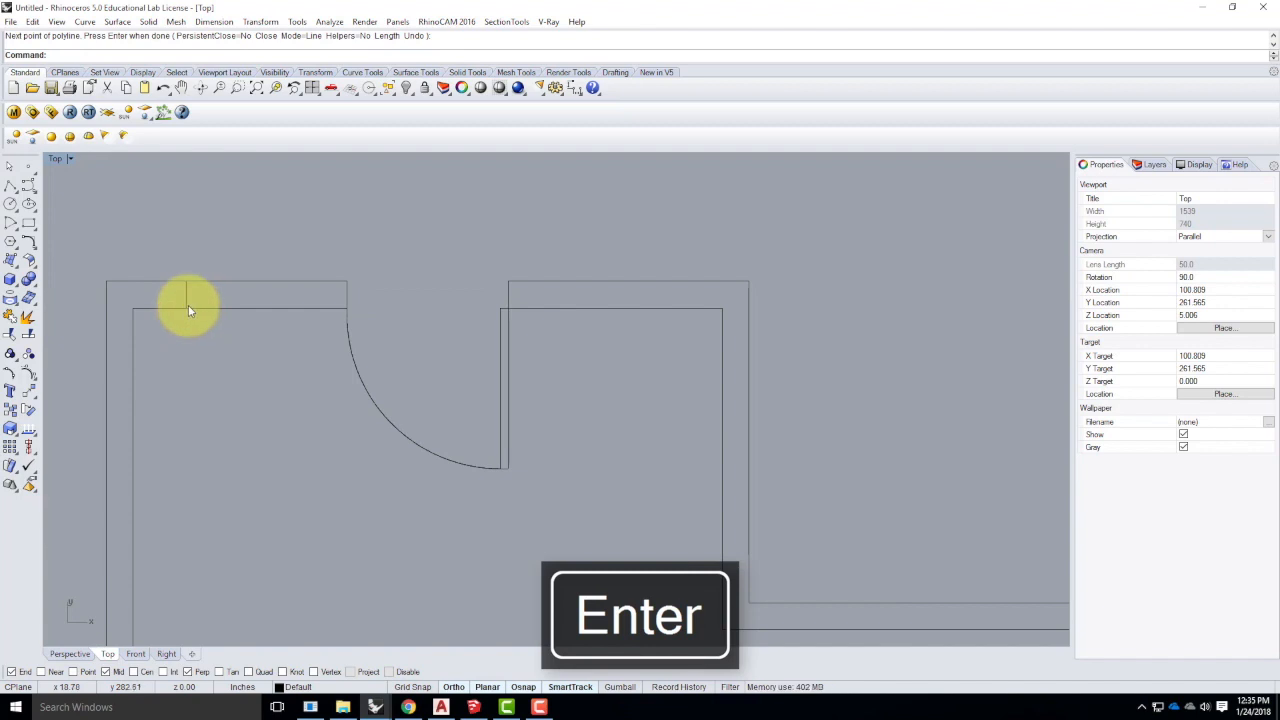
pyautogui.click(186, 294)
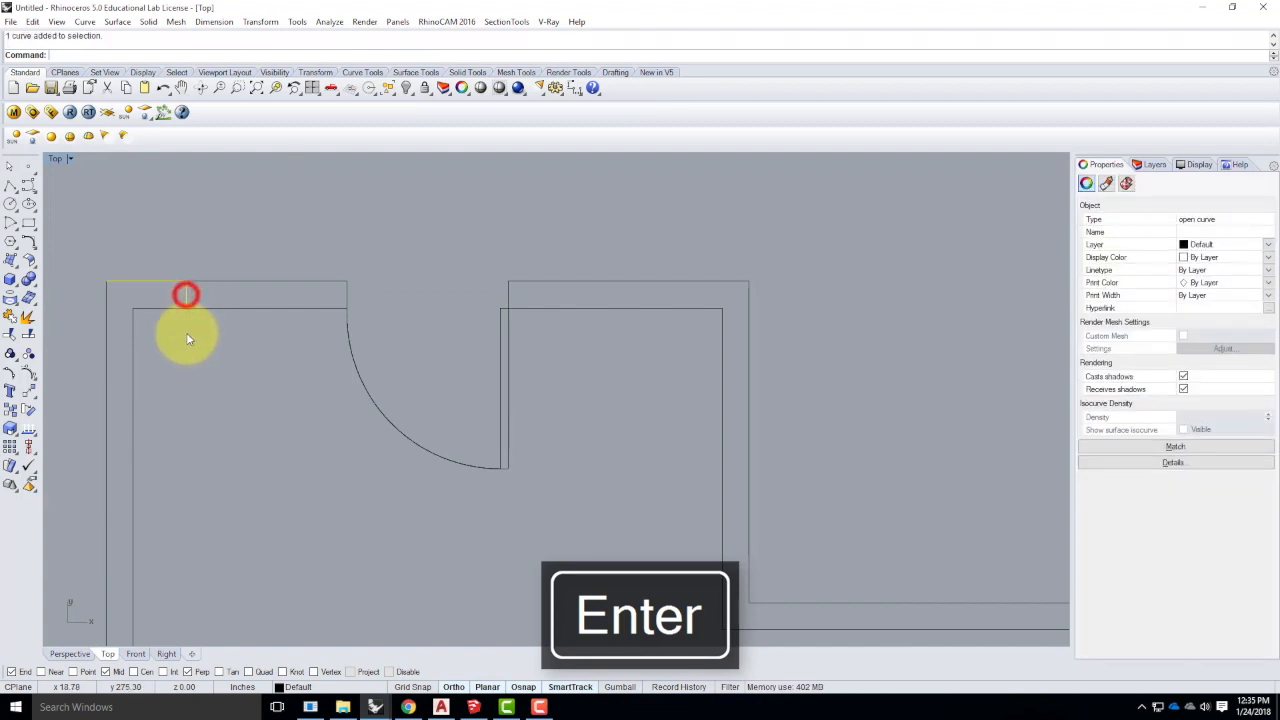
pyautogui.click(200, 281)
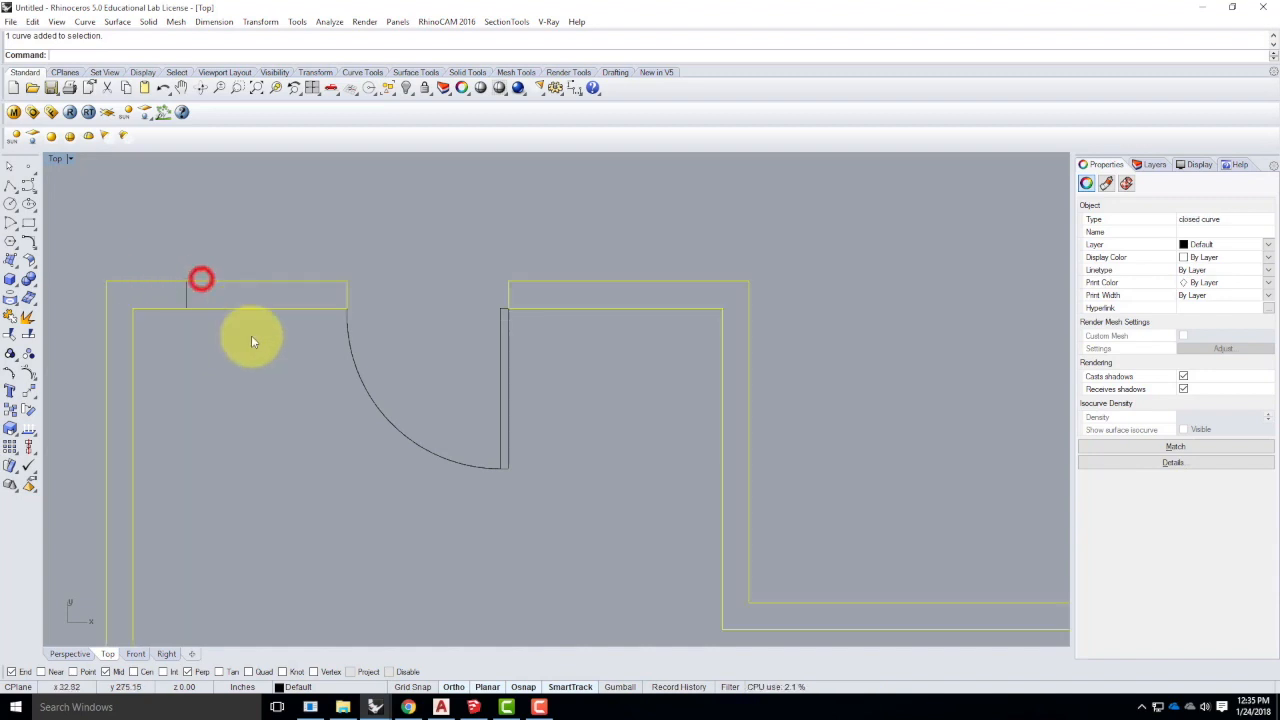
pyautogui.click(233, 362)
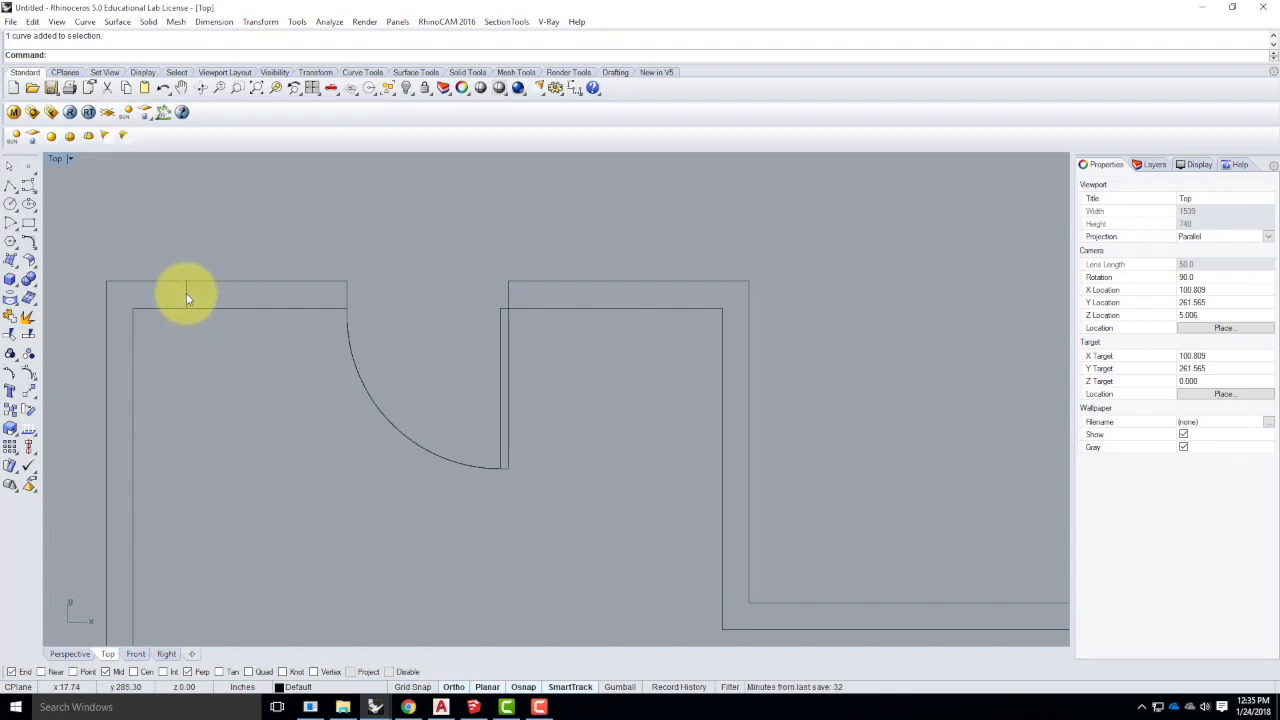
pyautogui.click(186, 293)
pyautogui.press('Delete')
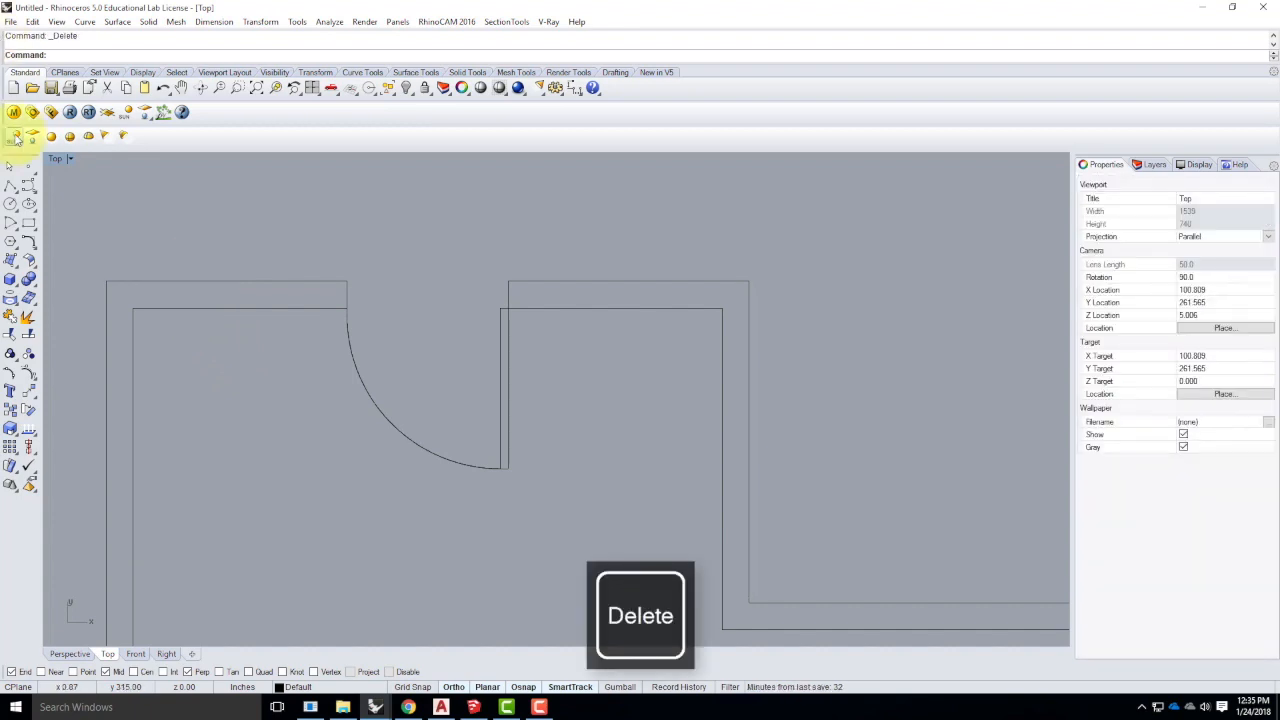
# - Draw the window edge line 18 from the outer top-left corner down to the inner wall
pyautogui.click(9, 188)
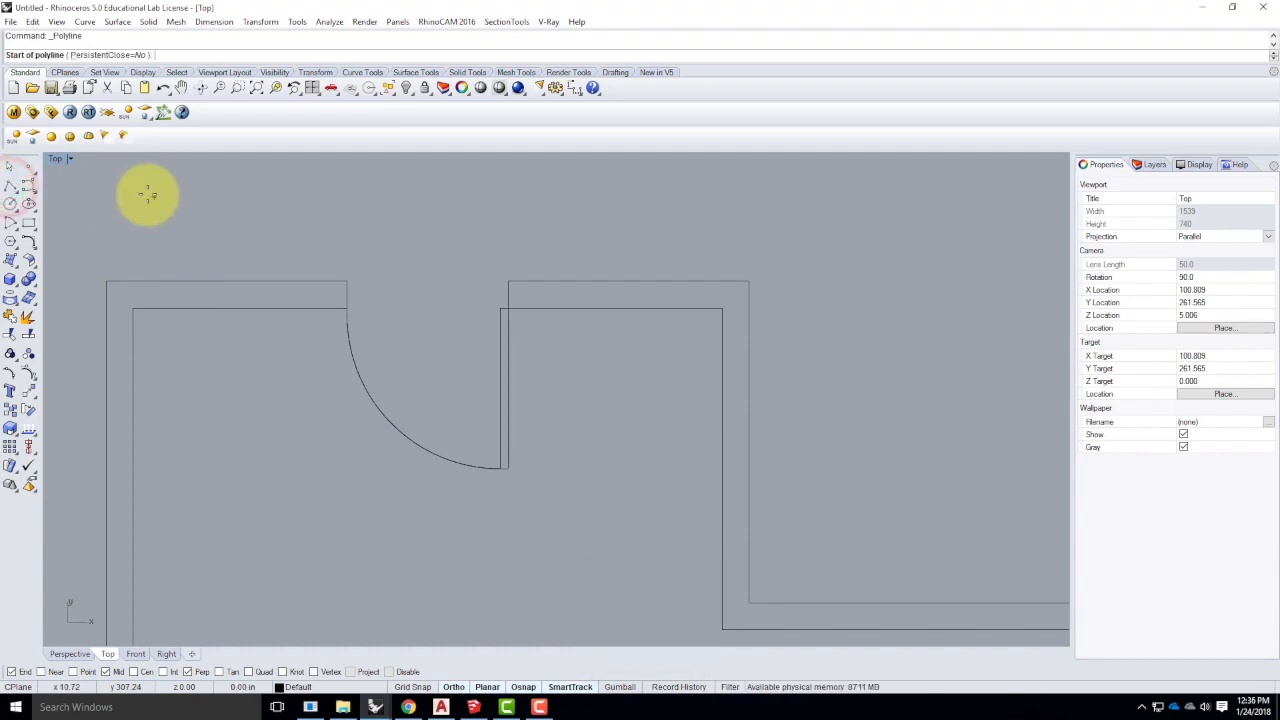
pyautogui.click(106, 281)
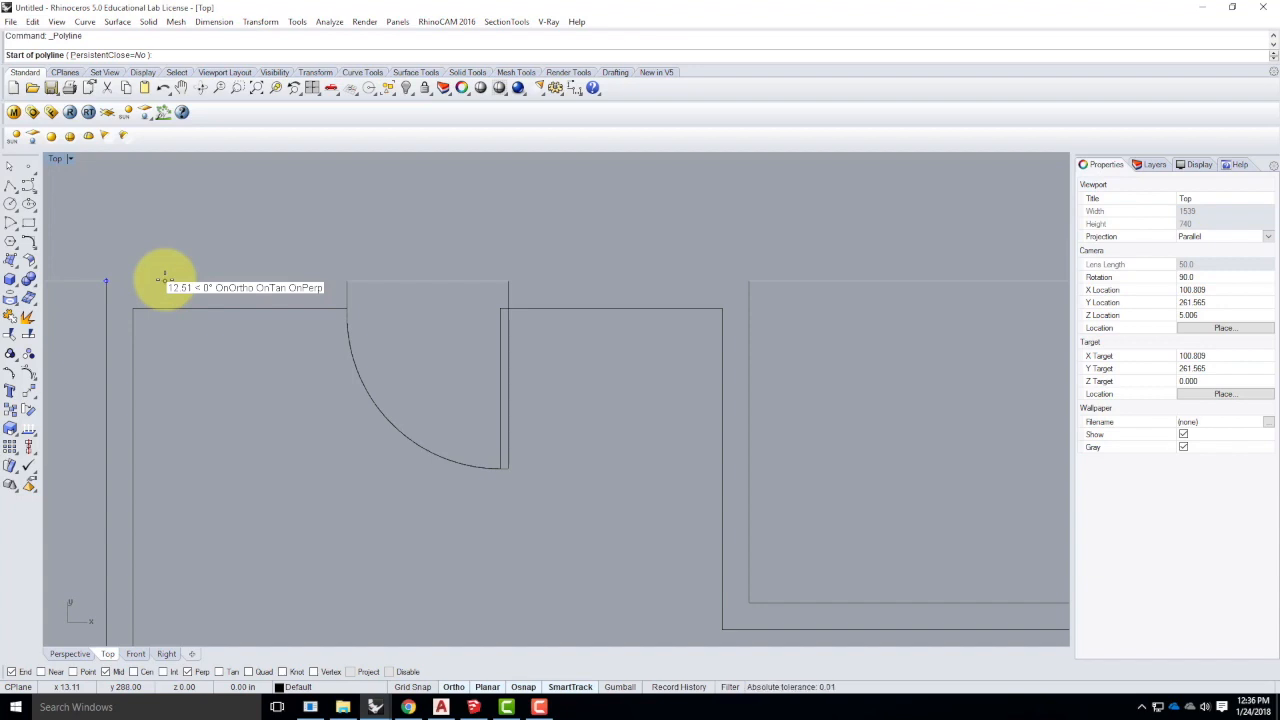
pyautogui.write('18')
pyautogui.press('Return')
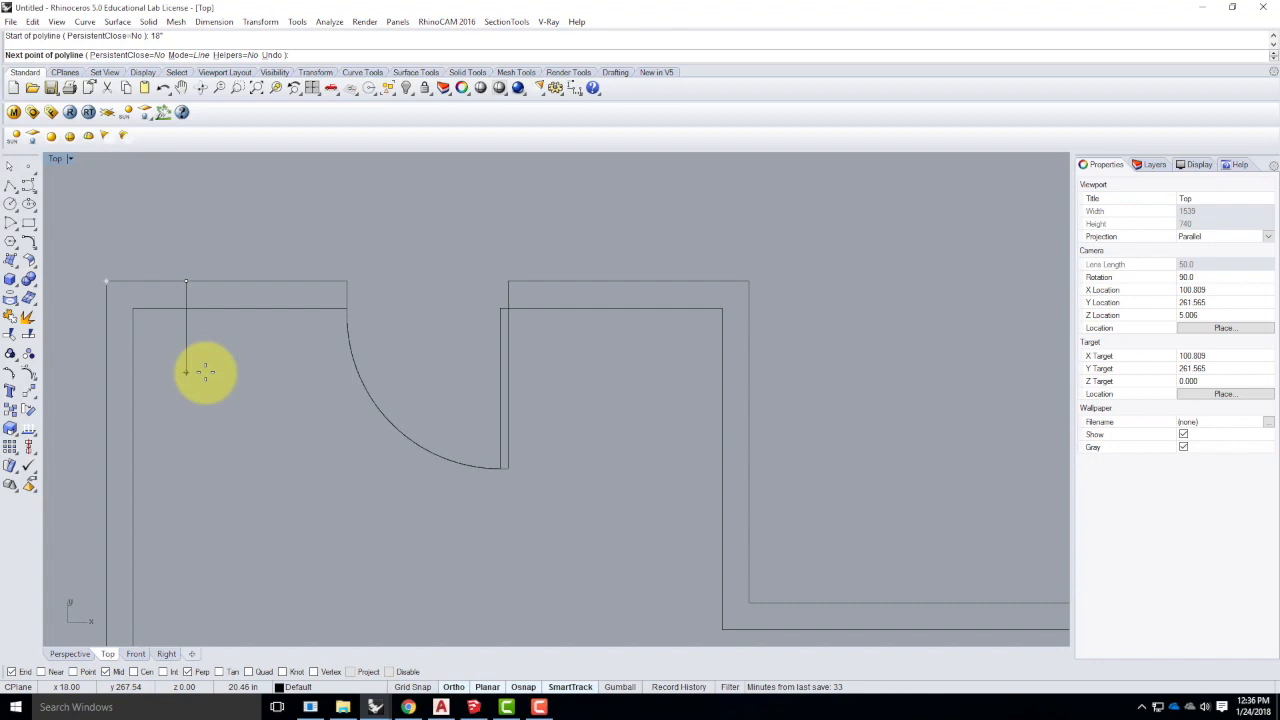
pyautogui.click(189, 305)
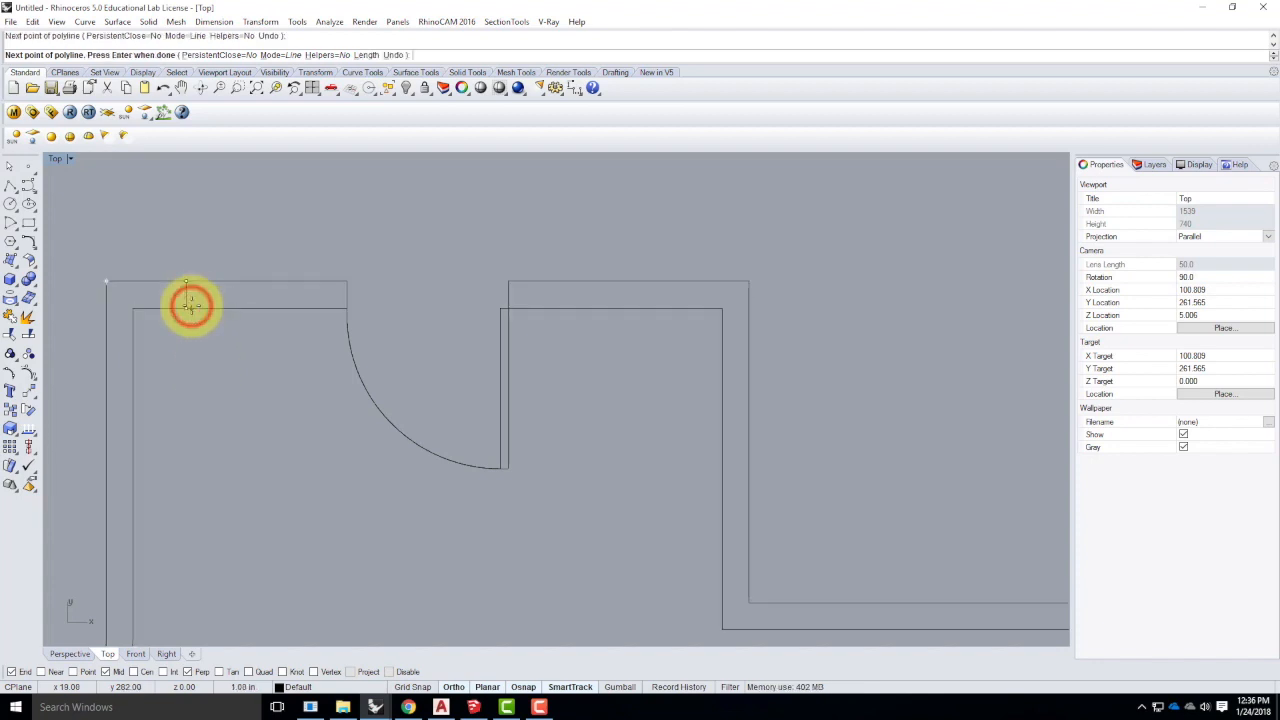
pyautogui.press('Return')
pyautogui.click(186, 297)
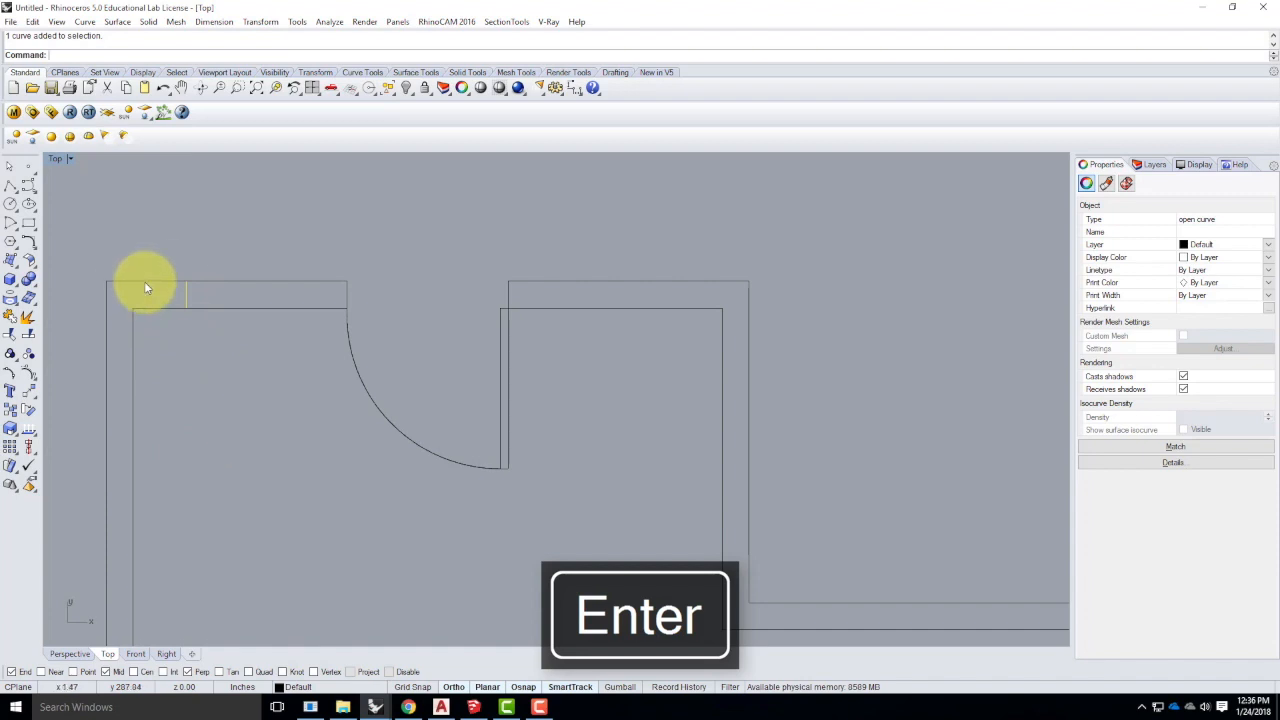
pyautogui.click(200, 431)
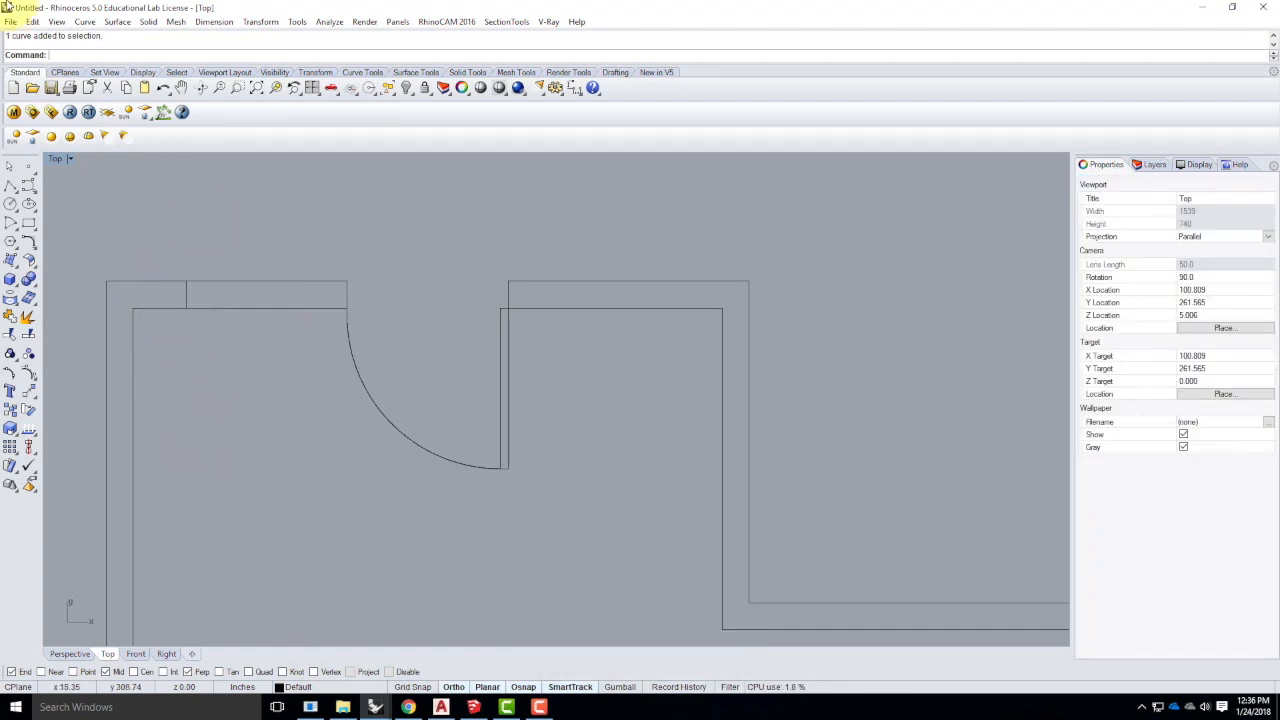
pyautogui.click(11, 185)
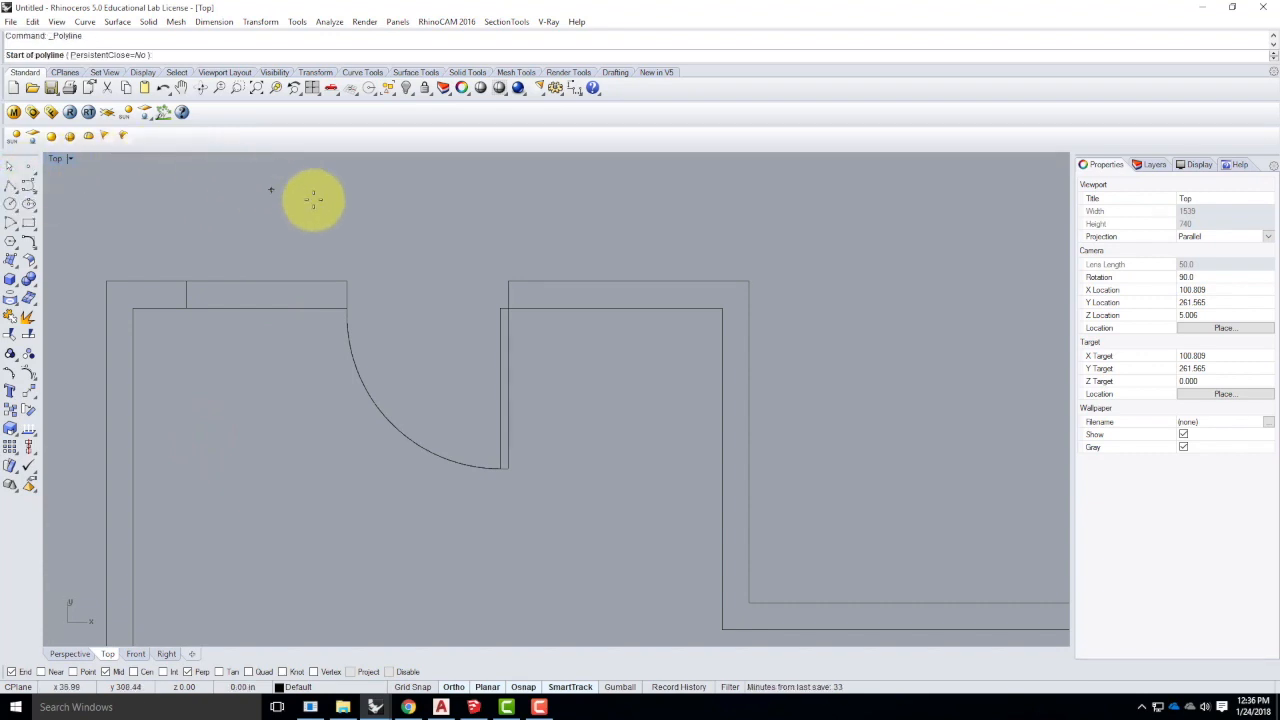
# - Draw a line 1' left of the door-side wall corner, square down to the inner wall
pyautogui.click(346, 280)
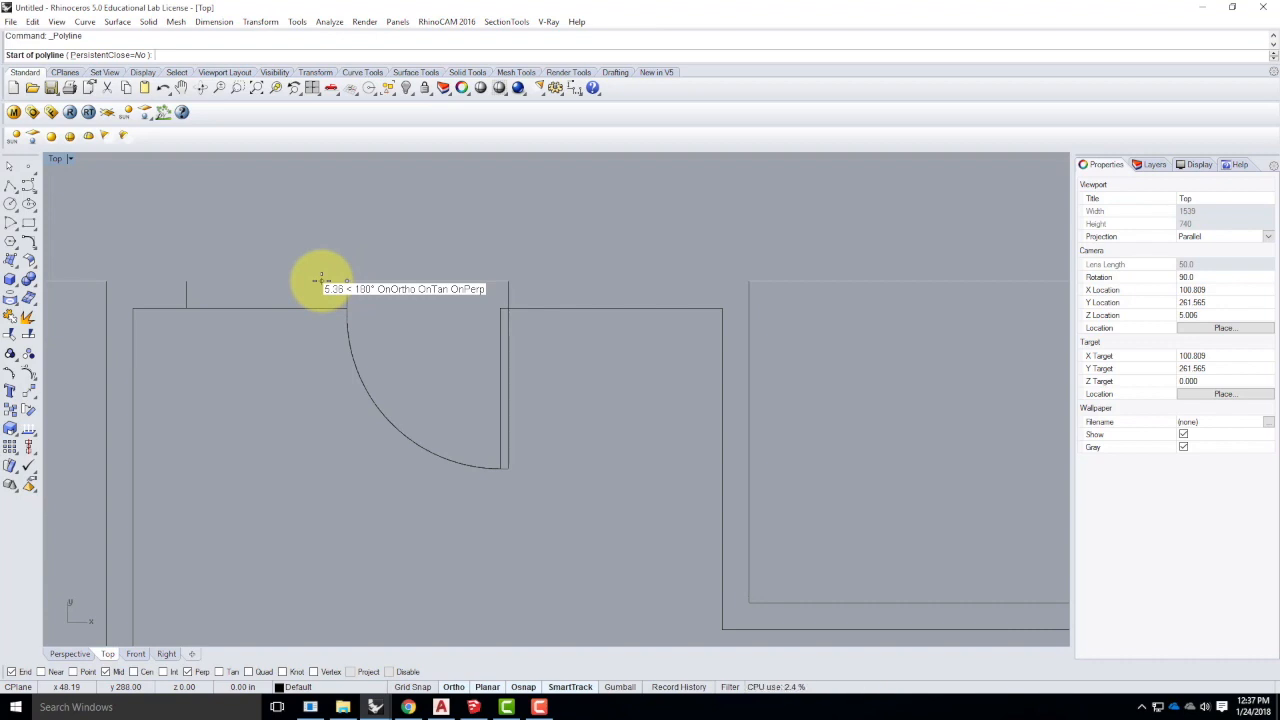
pyautogui.write('1')
pyautogui.press('Return')
pyautogui.click(321, 280)
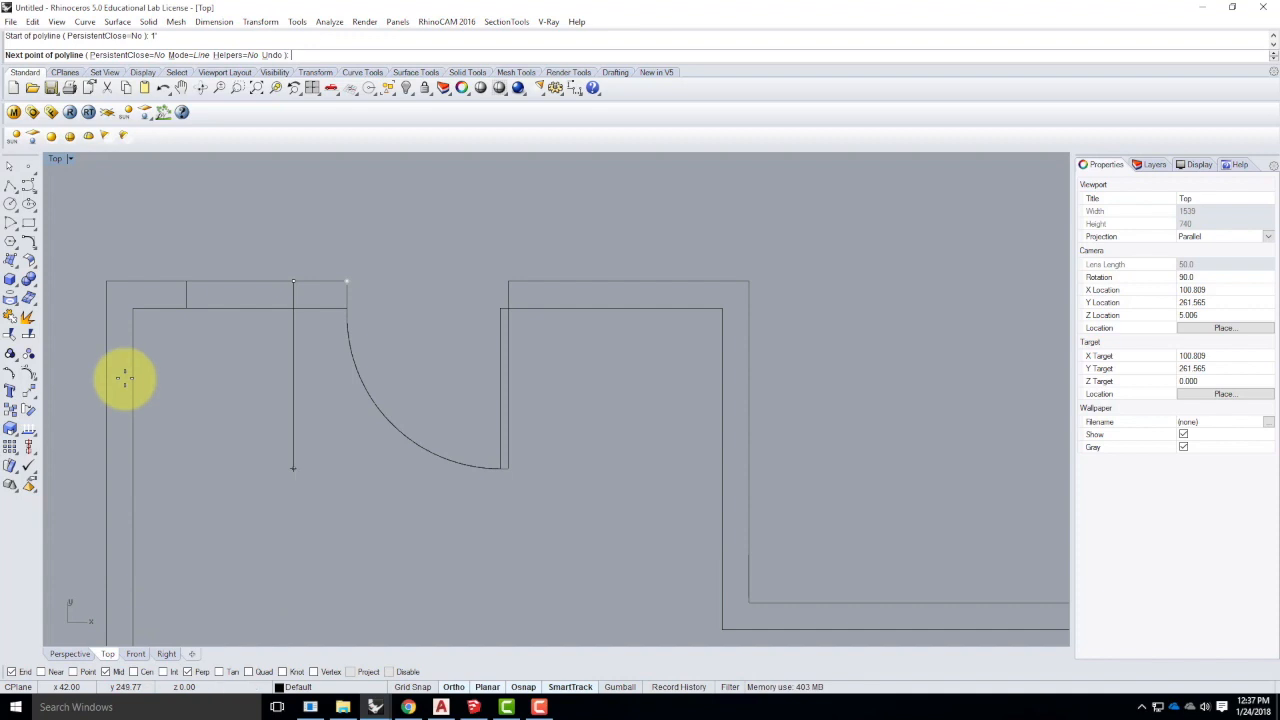
pyautogui.click(293, 312)
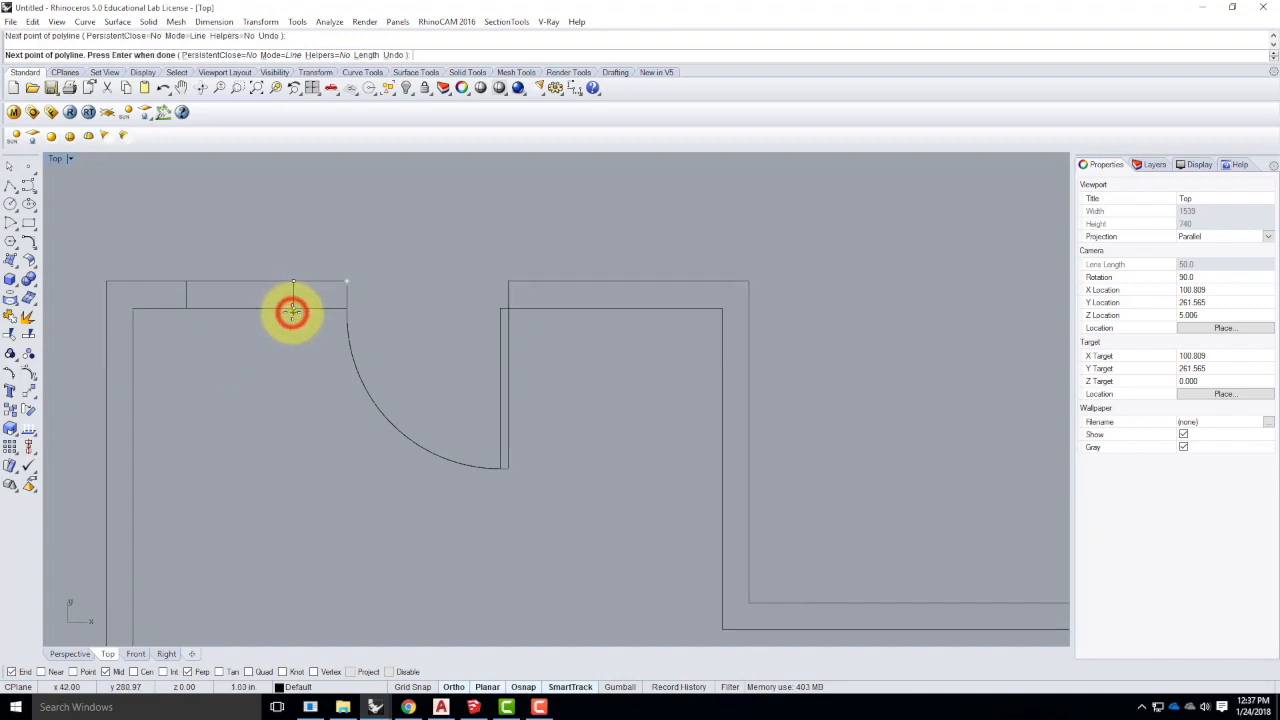
pyautogui.press('Return')
pyautogui.click(293, 297)
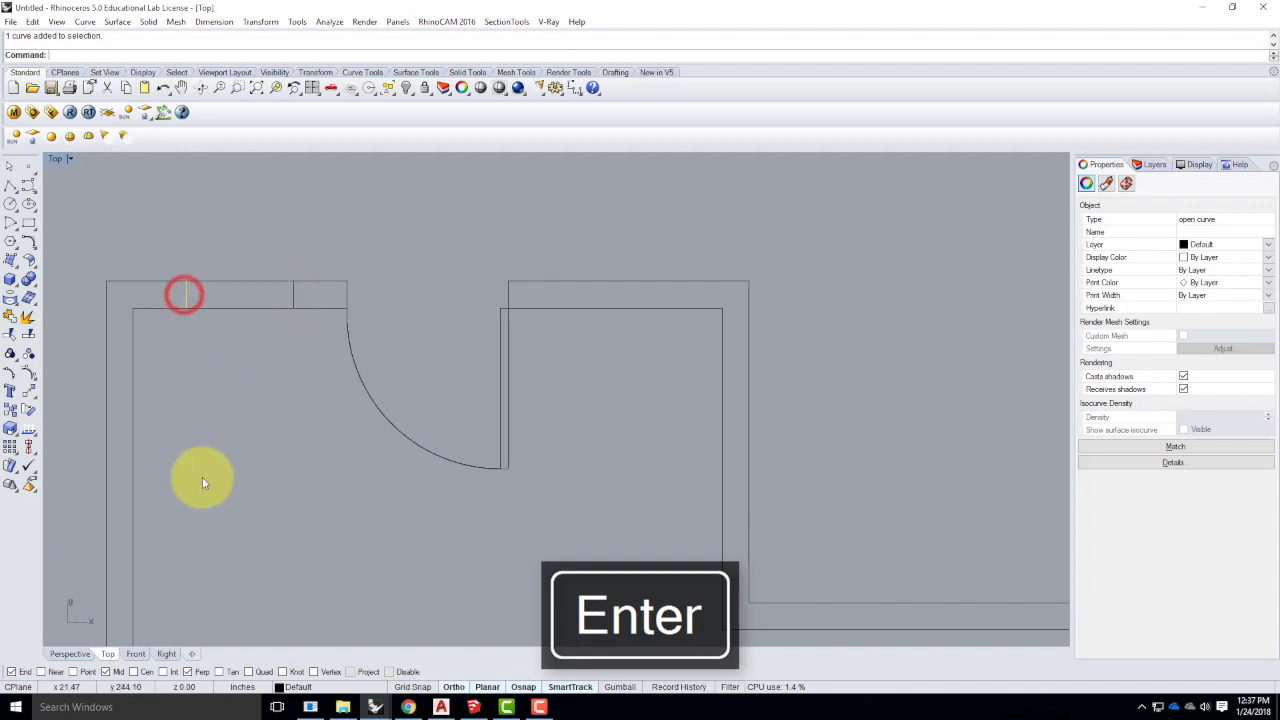
pyautogui.click(279, 453)
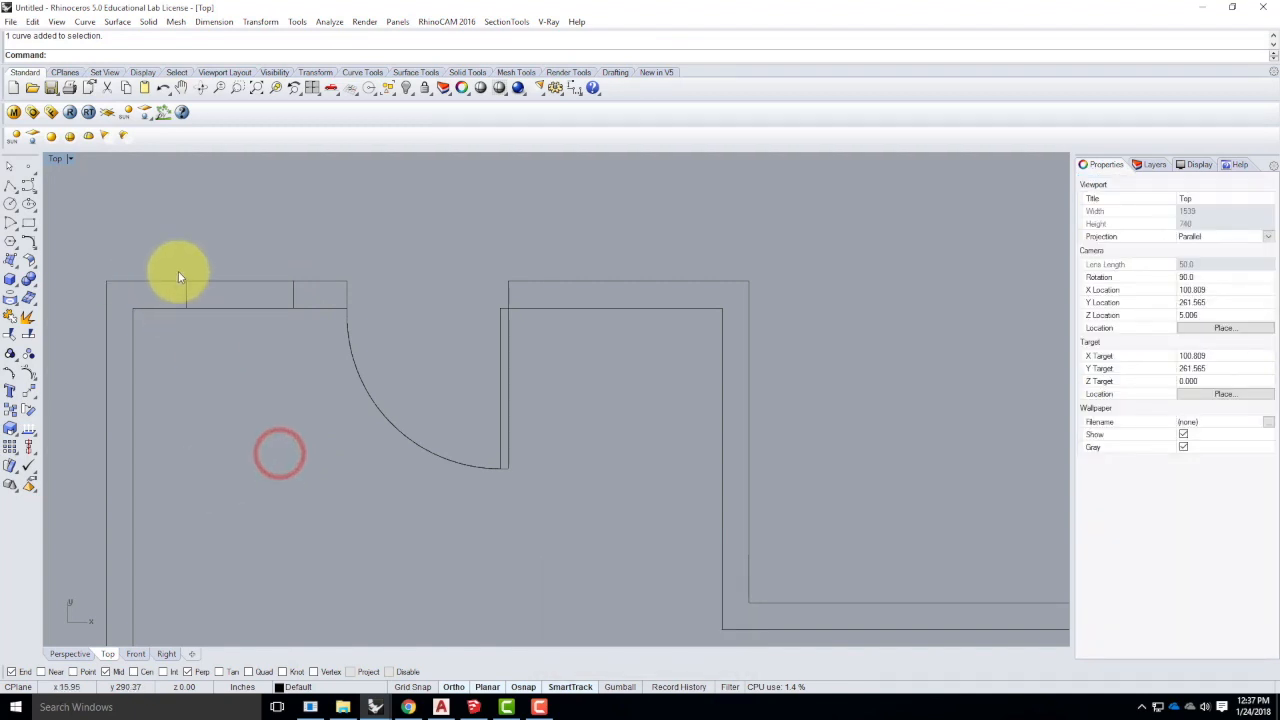
# - Draw a centre line between the midpoints of the two window edge lines
pyautogui.click(10, 187)
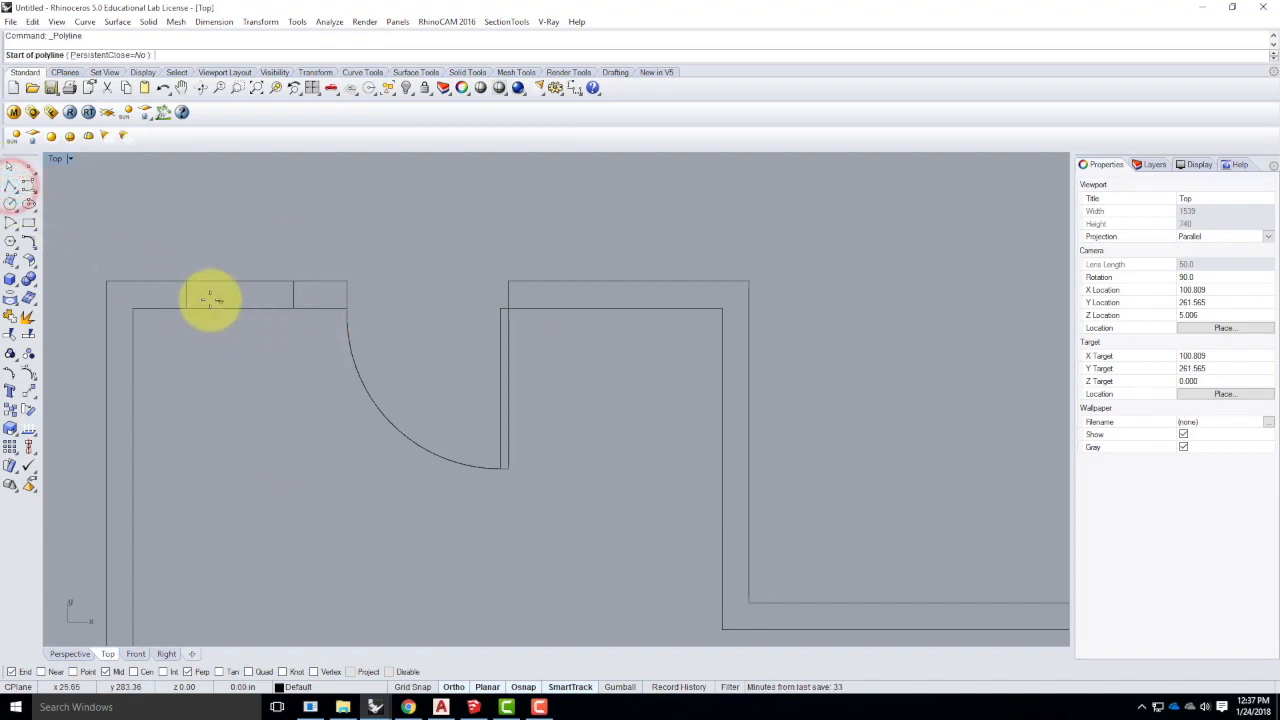
pyautogui.click(187, 297)
pyautogui.click(294, 294)
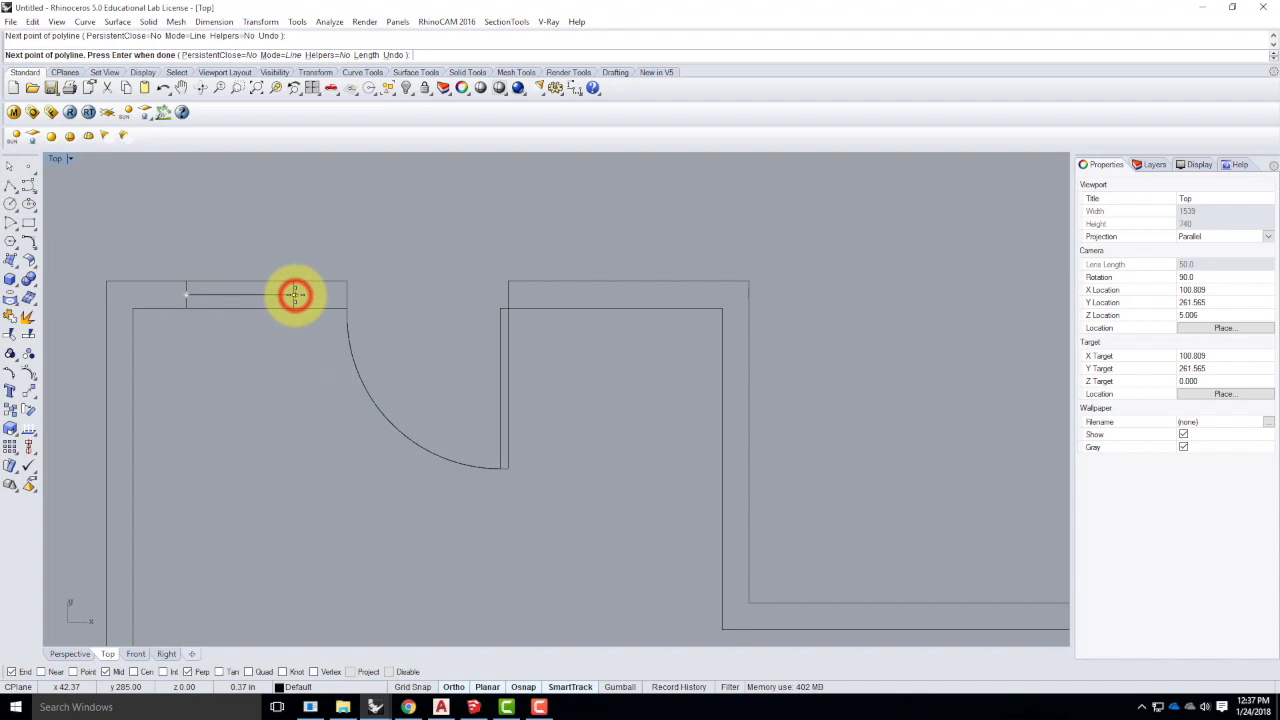
pyautogui.press('Return')
pyautogui.scroll(4, 201, 296)
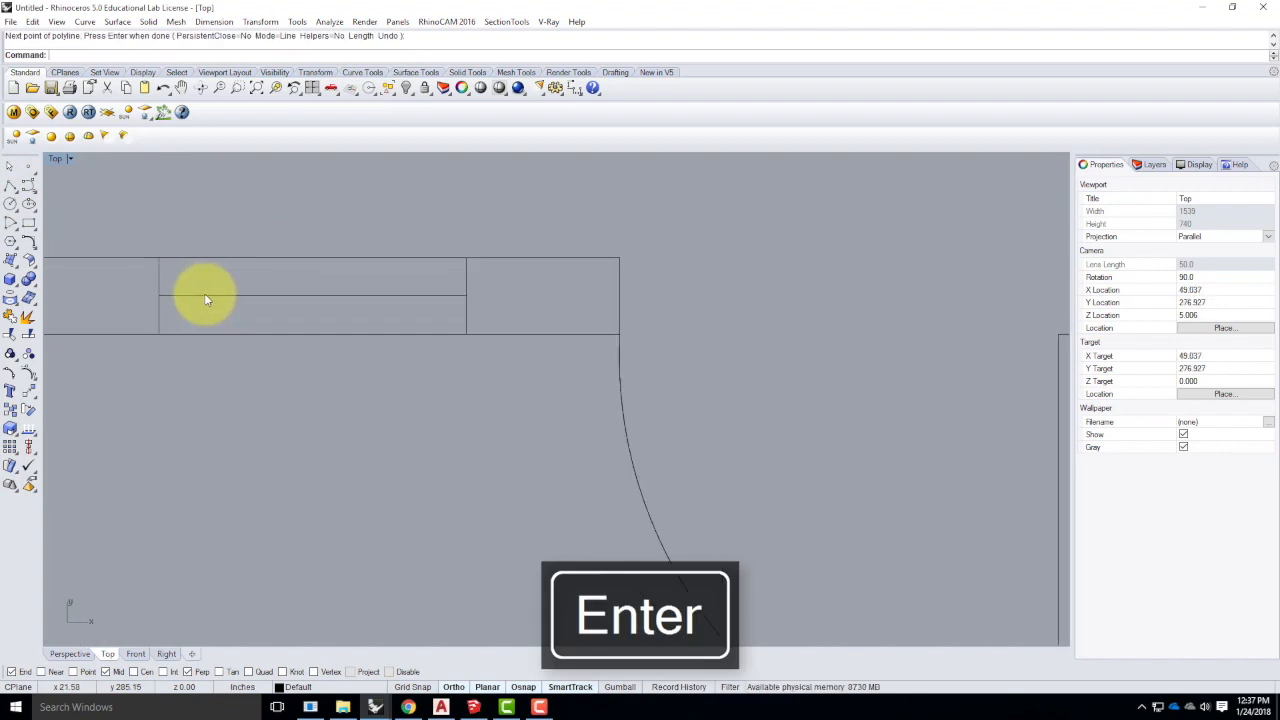
# - Offset the centre line 5/16" to both sides, then delete the original centre line
pyautogui.write('Offset')
pyautogui.press('Return')
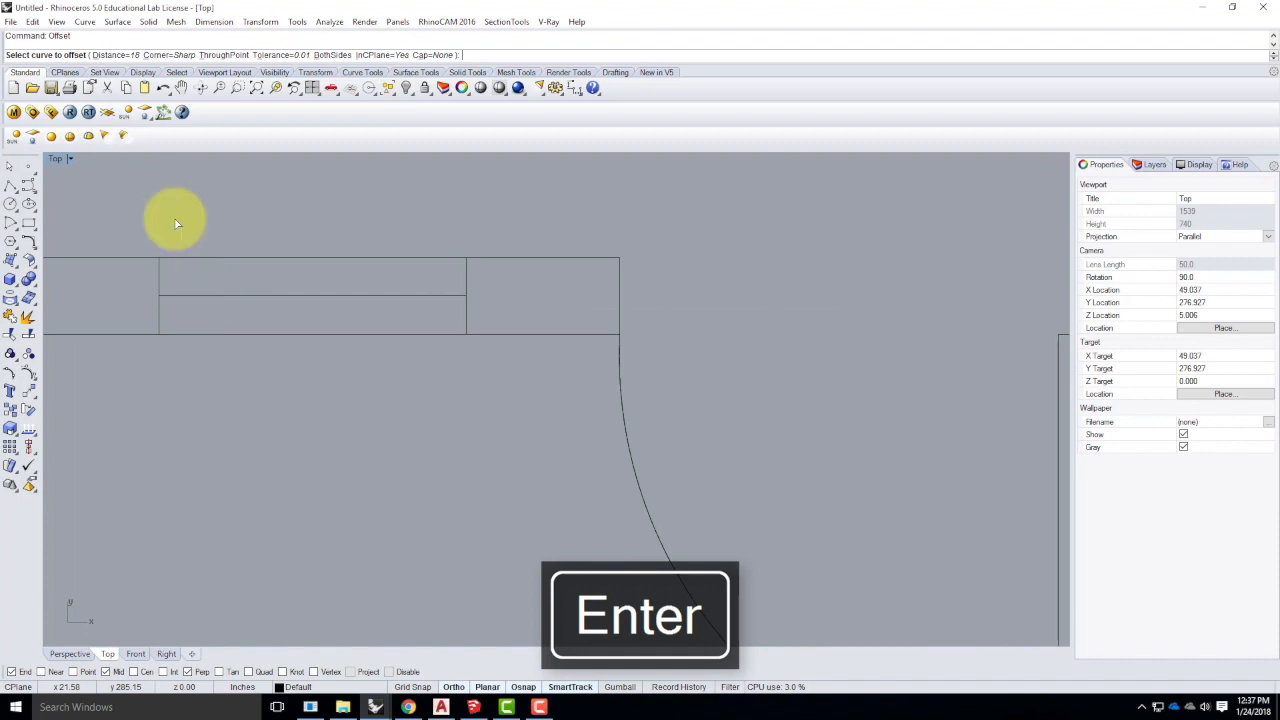
pyautogui.click(110, 54)
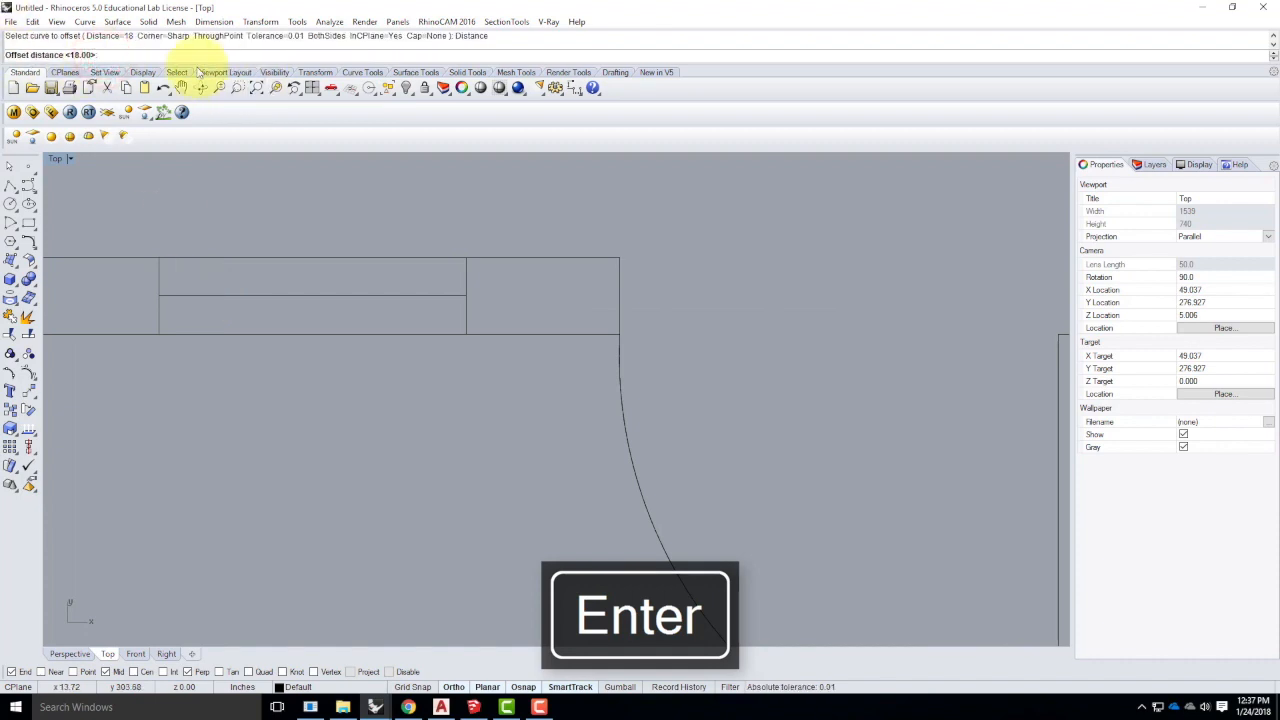
pyautogui.write('5/16"')
pyautogui.press('Return')
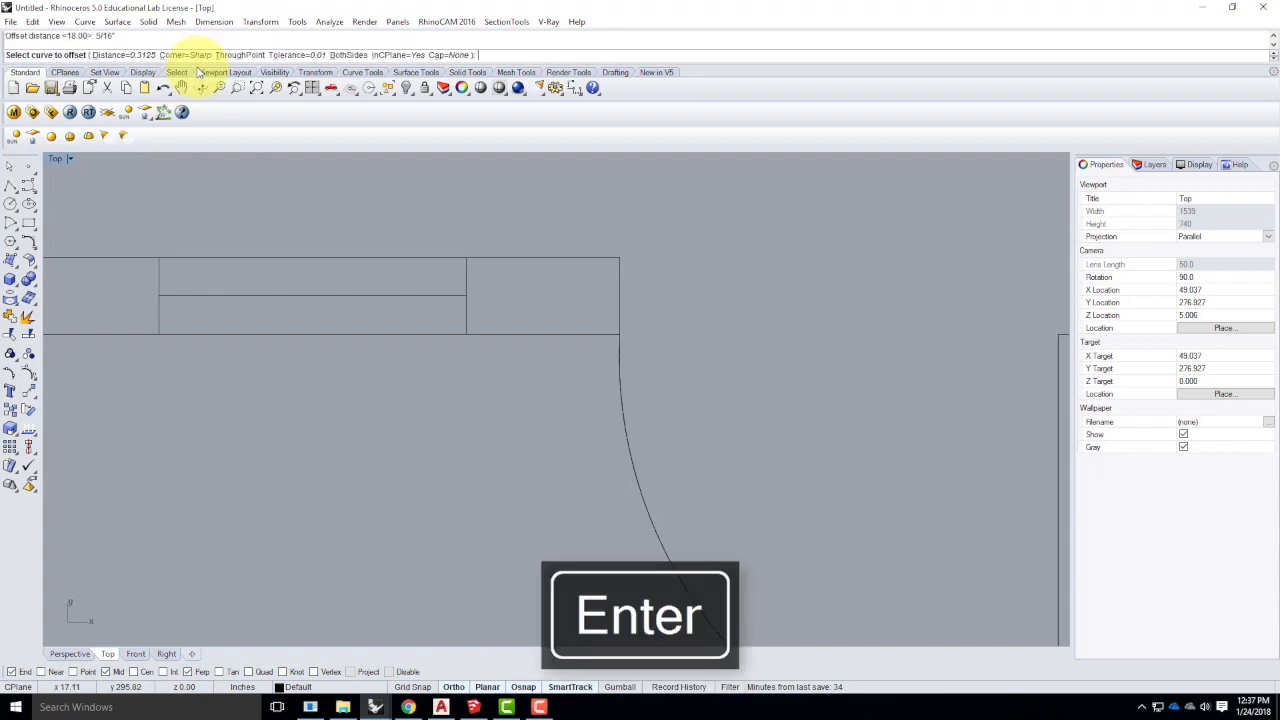
pyautogui.click(231, 295)
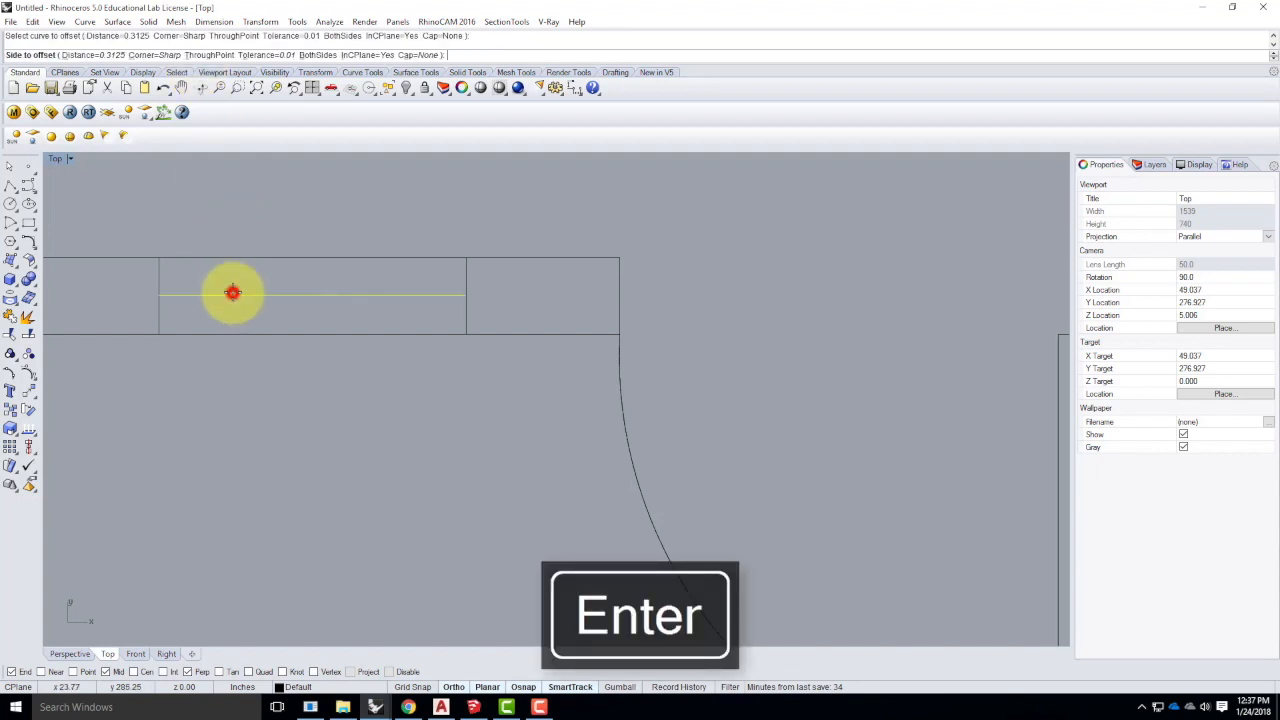
pyautogui.click(320, 55)
pyautogui.click(323, 183)
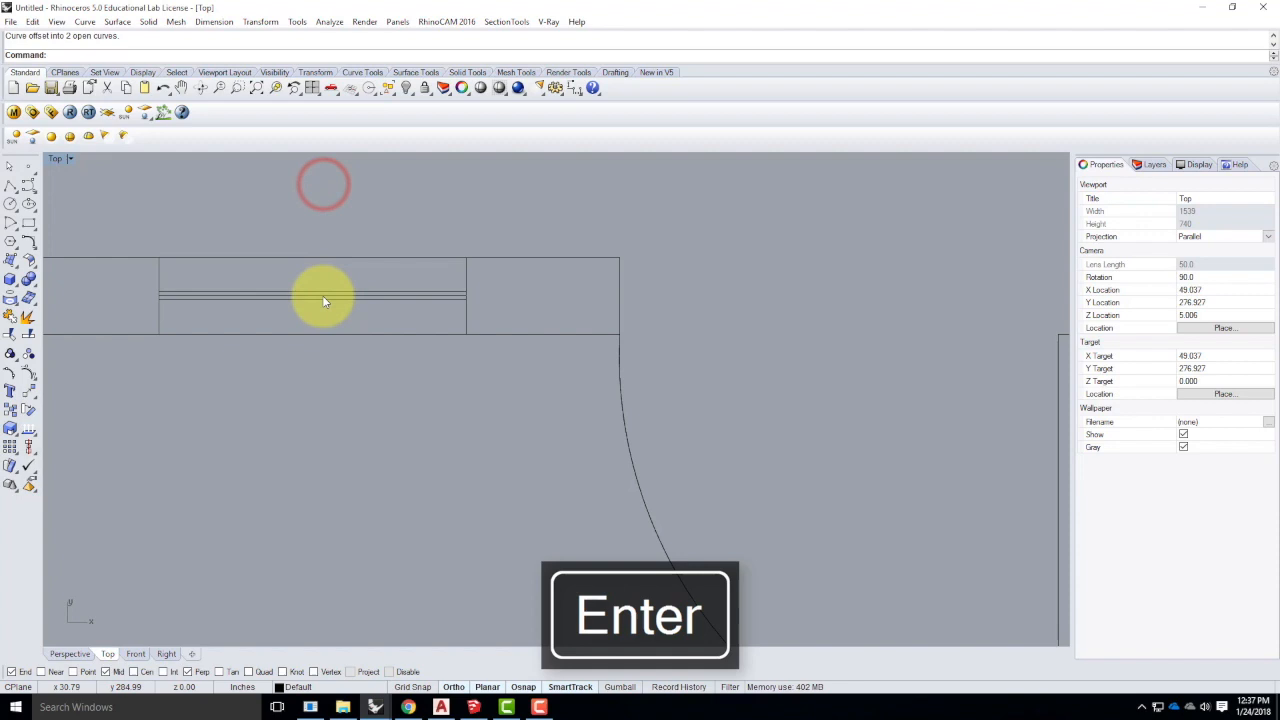
pyautogui.click(322, 295)
pyautogui.press('Delete')
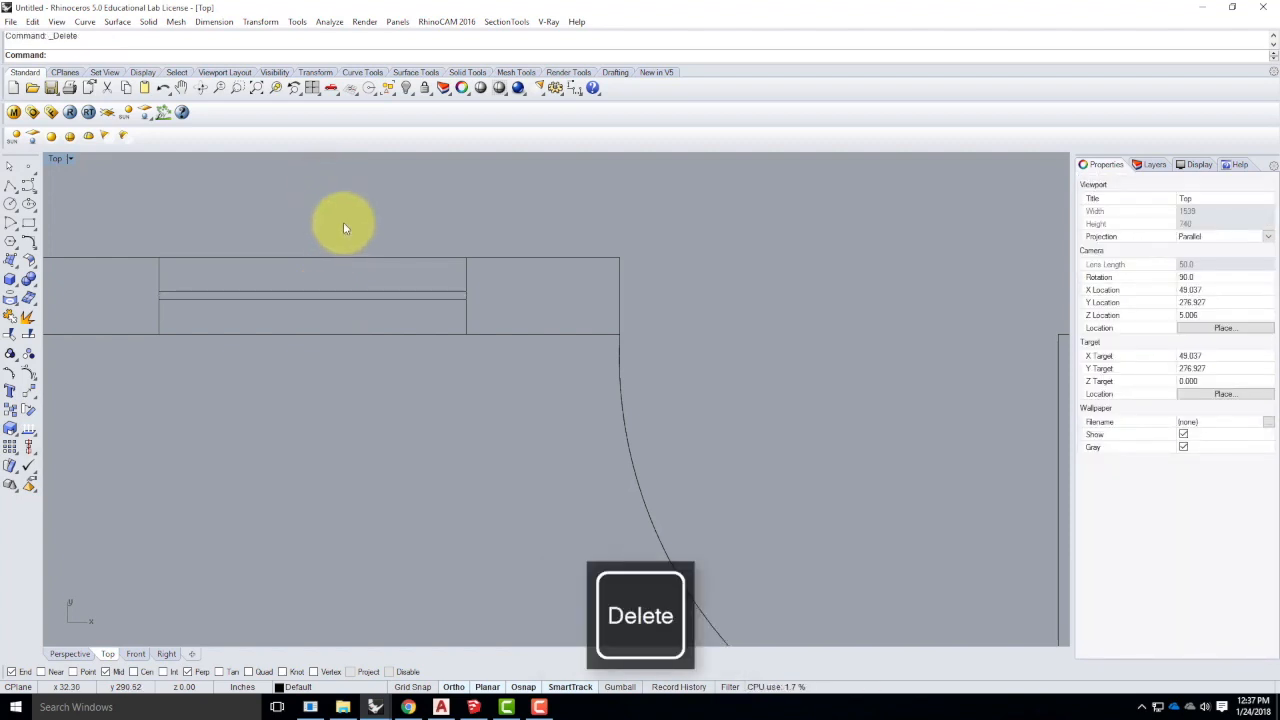
pyautogui.scroll(-5, 226, 297)
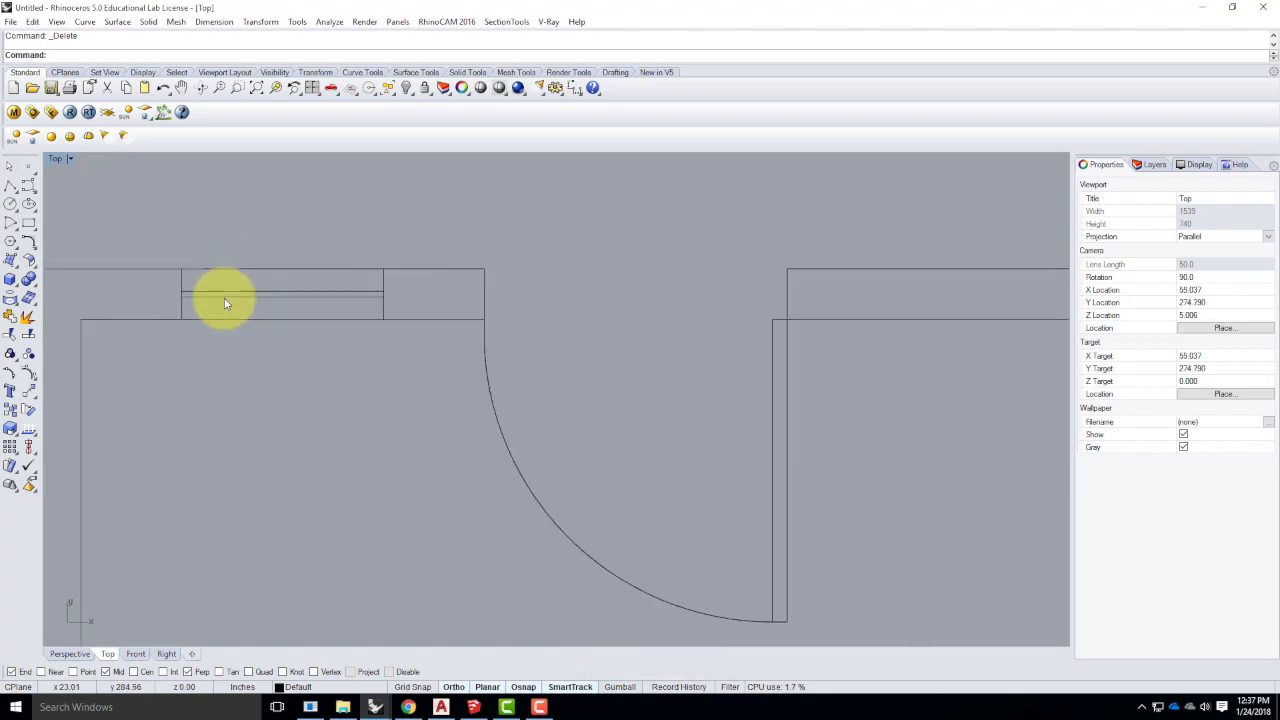
pyautogui.scroll(-5, 225, 300)
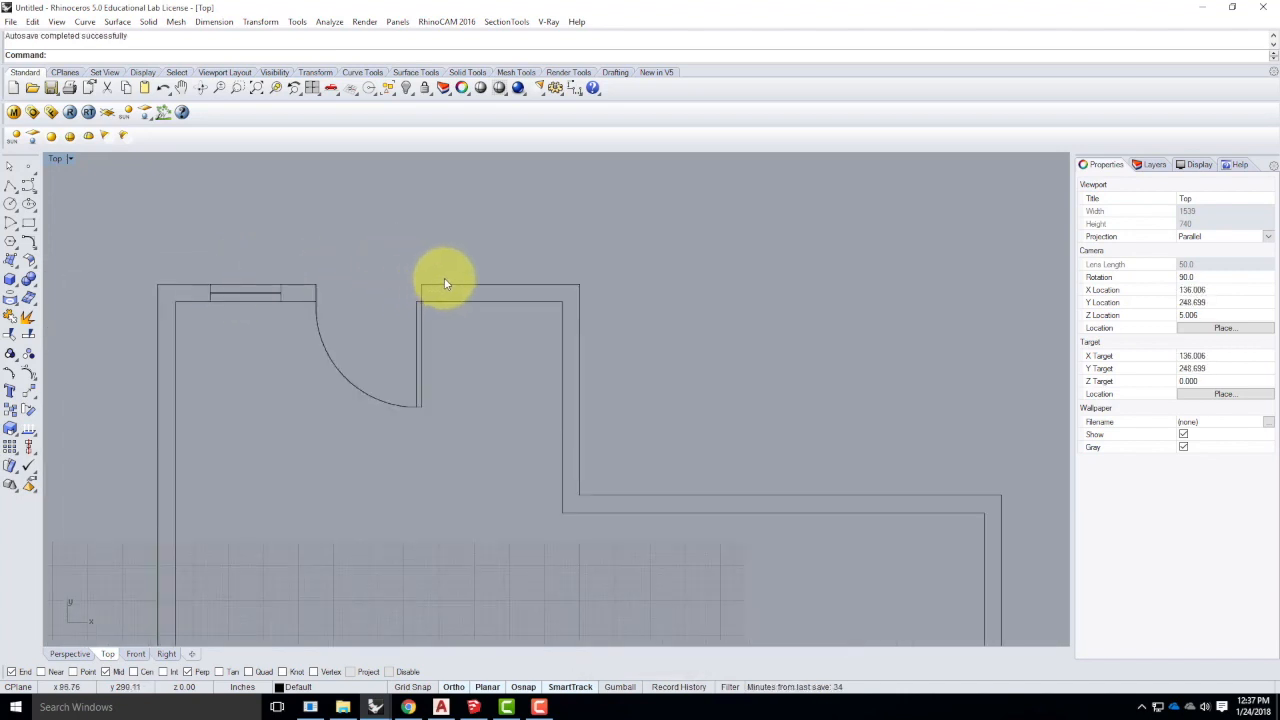
pyautogui.scroll(4, 263, 288)
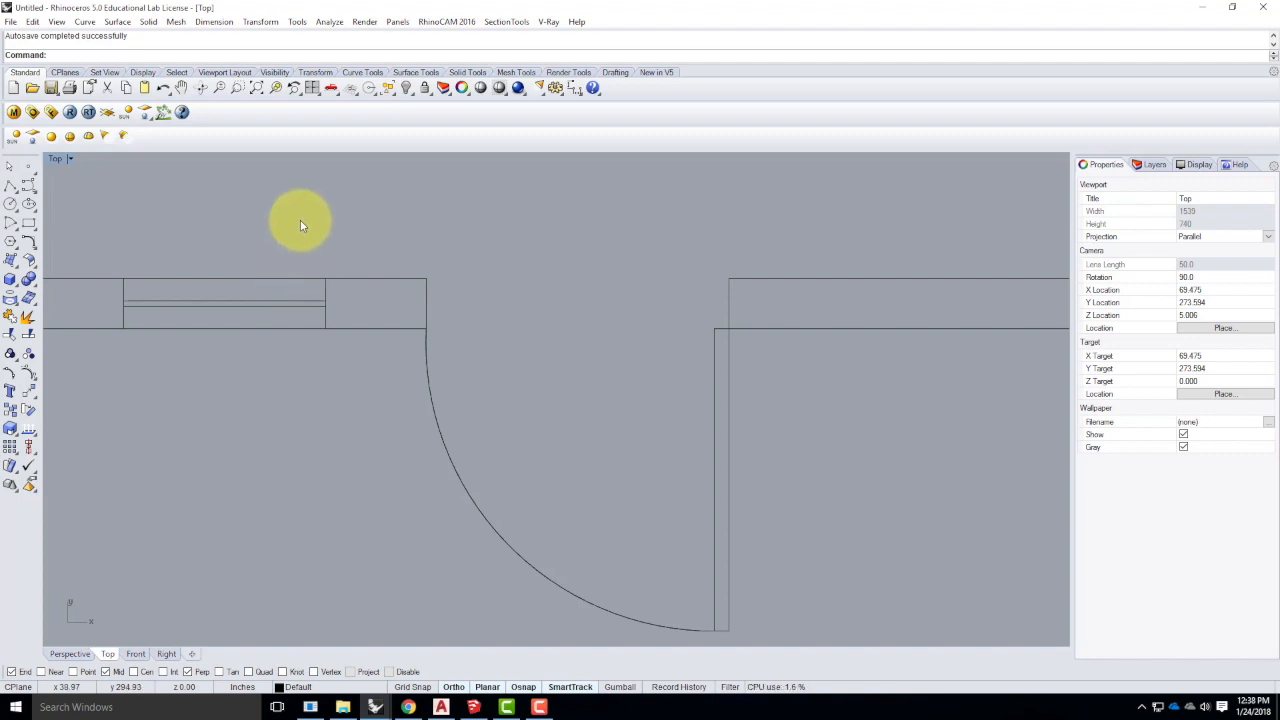
pyautogui.scroll(-10, 212, 260)
pyautogui.scroll(4, 460, 279)
pyautogui.scroll(1, 458, 281)
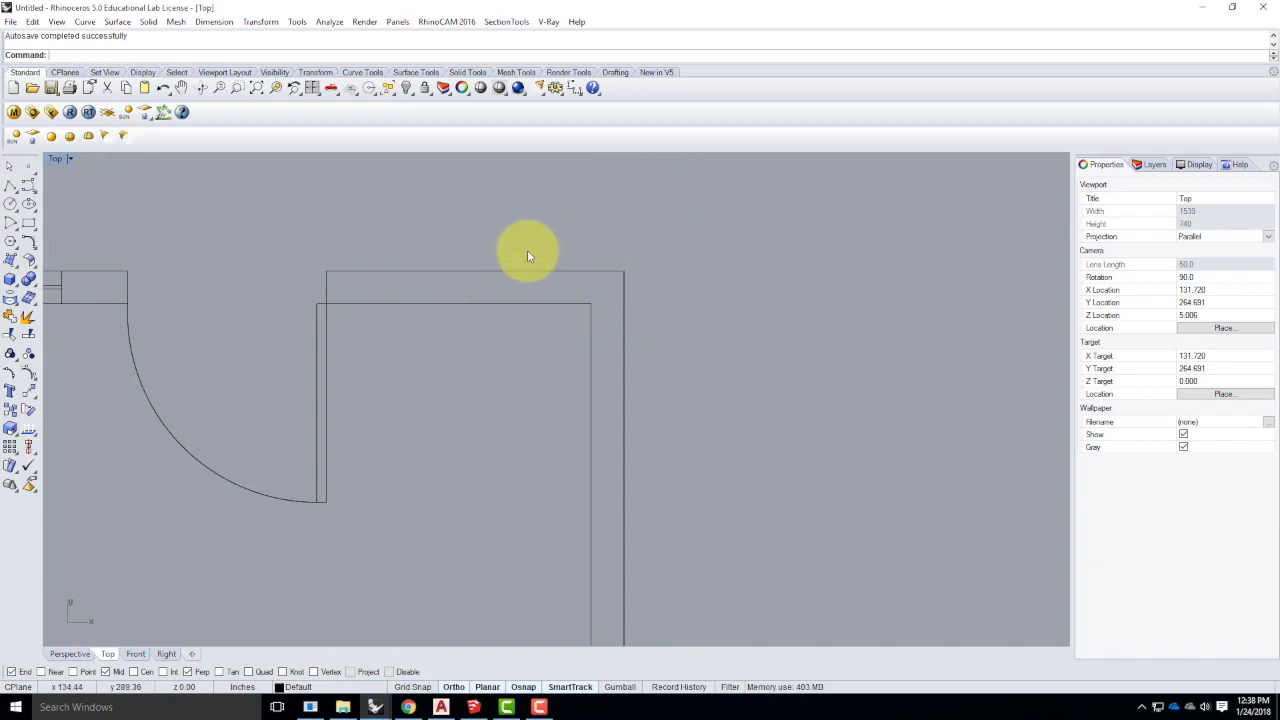
# - Draw the first jamb line 18" along the wall, down to the inner wall line
pyautogui.click(8, 186)
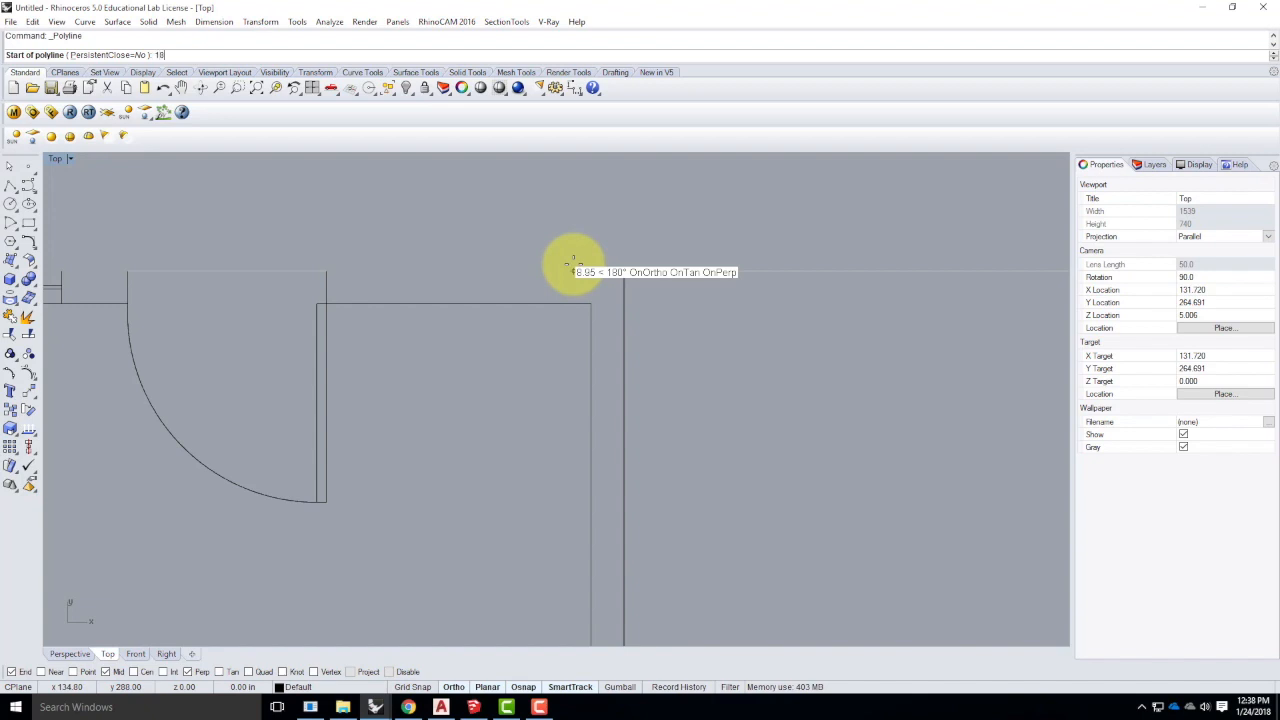
pyautogui.press('Return')
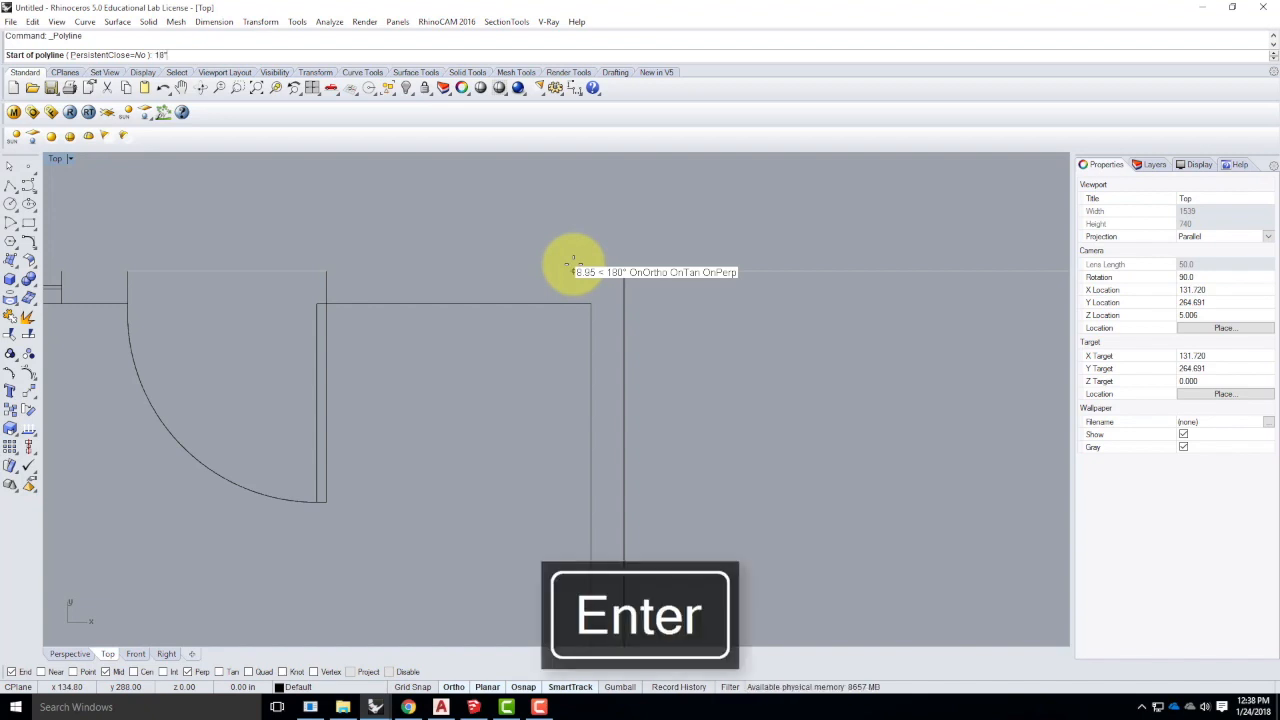
pyautogui.click(523, 308)
pyautogui.press('Return')
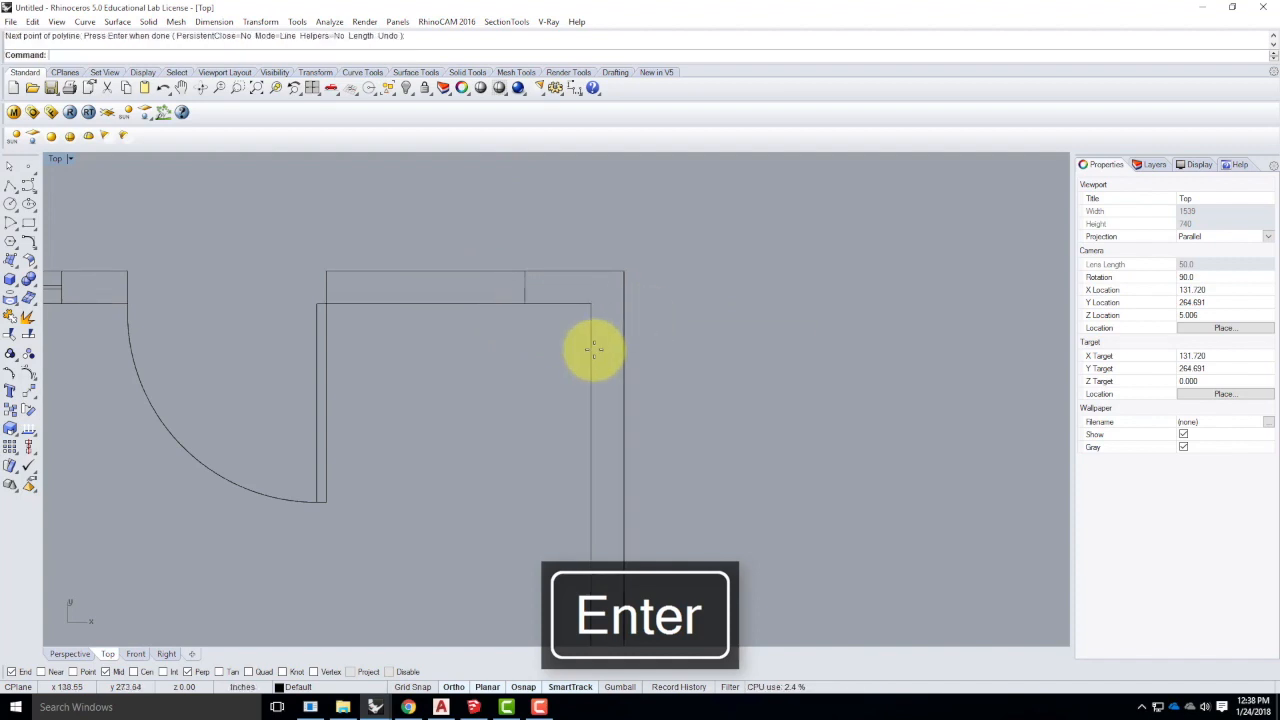
pyautogui.click(524, 285)
pyautogui.click(491, 462)
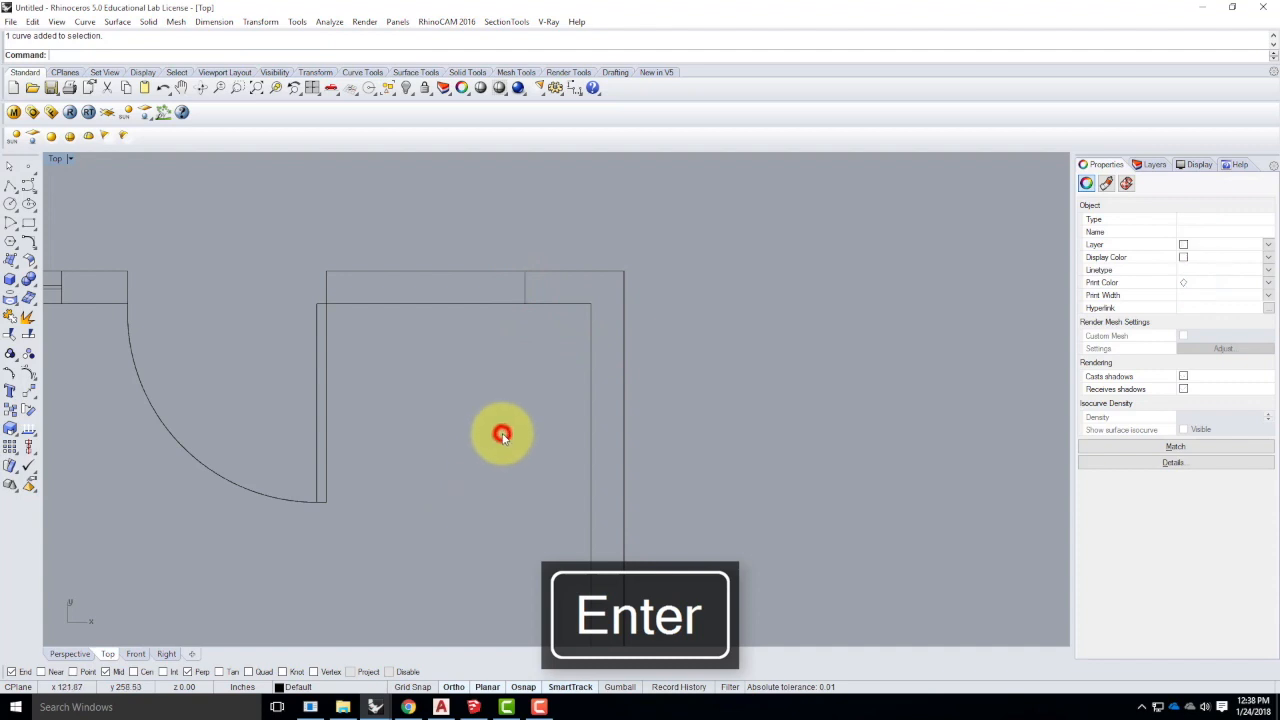
# - Draw the second jamb line 1' from the wall corner, down to the inner wall
pyautogui.click(12, 188)
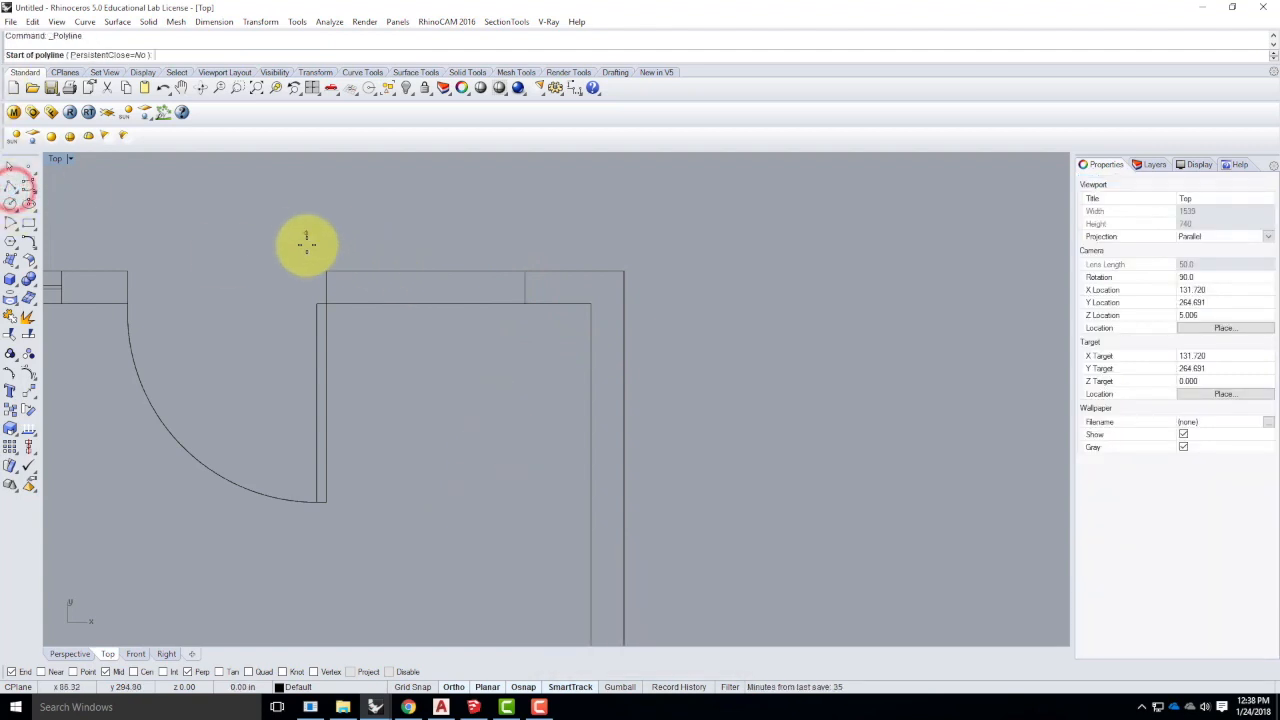
pyautogui.click(325, 270)
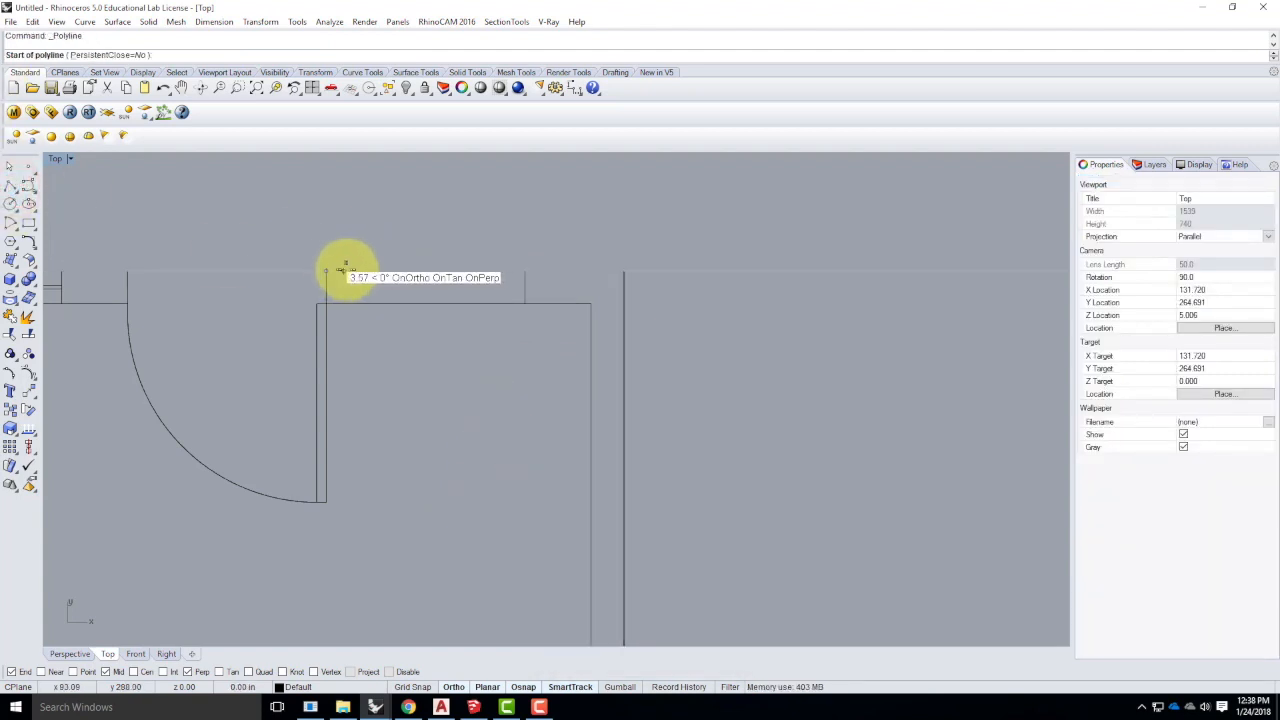
pyautogui.write('1')
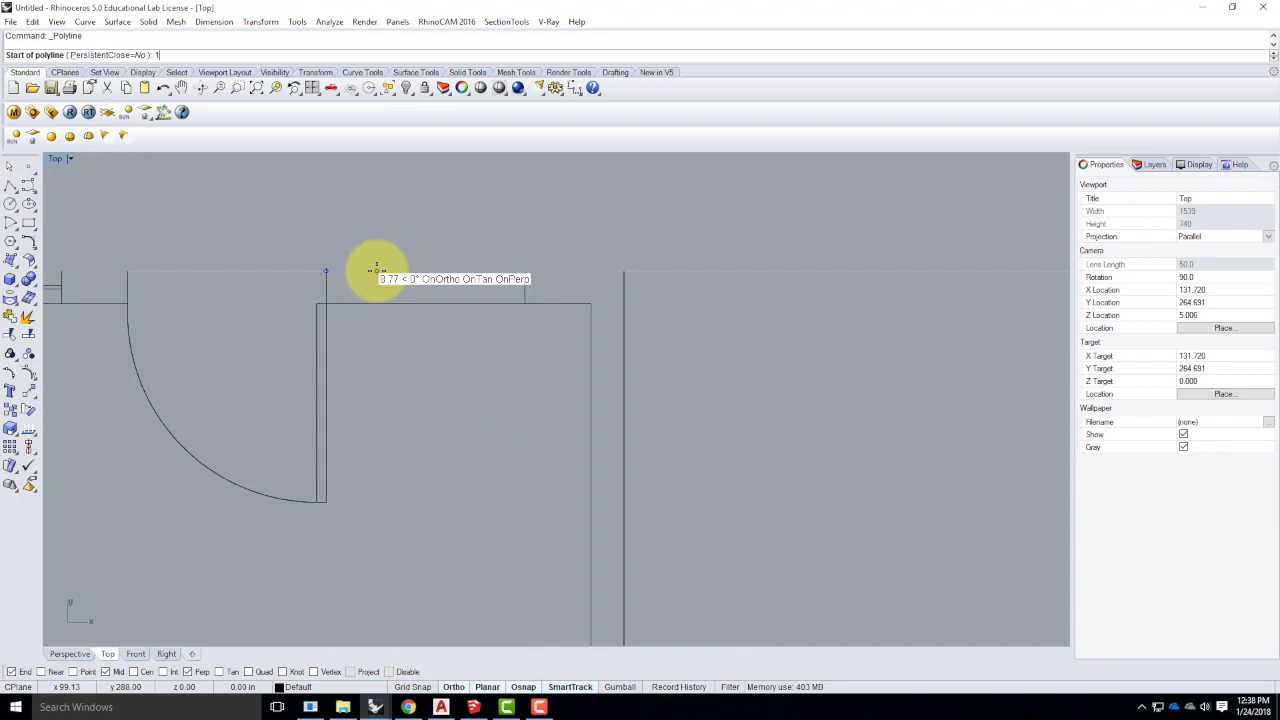
pyautogui.write("'")
pyautogui.press('Return')
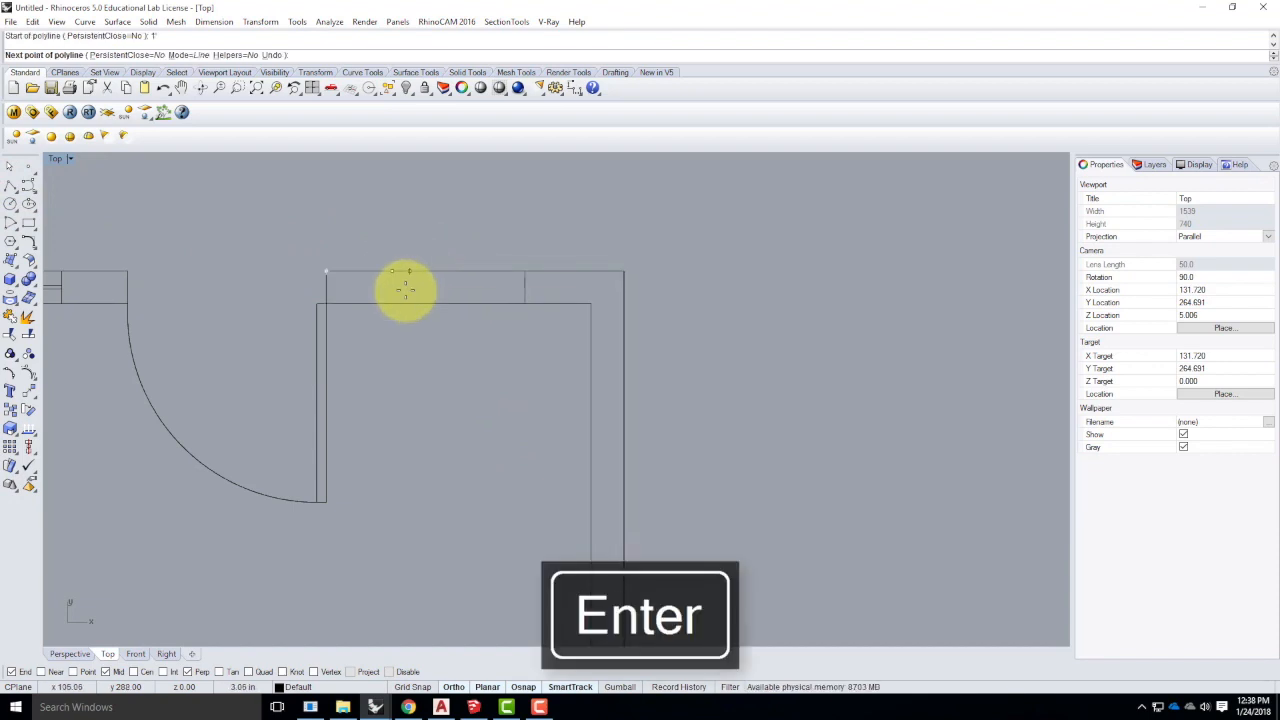
pyautogui.click(391, 303)
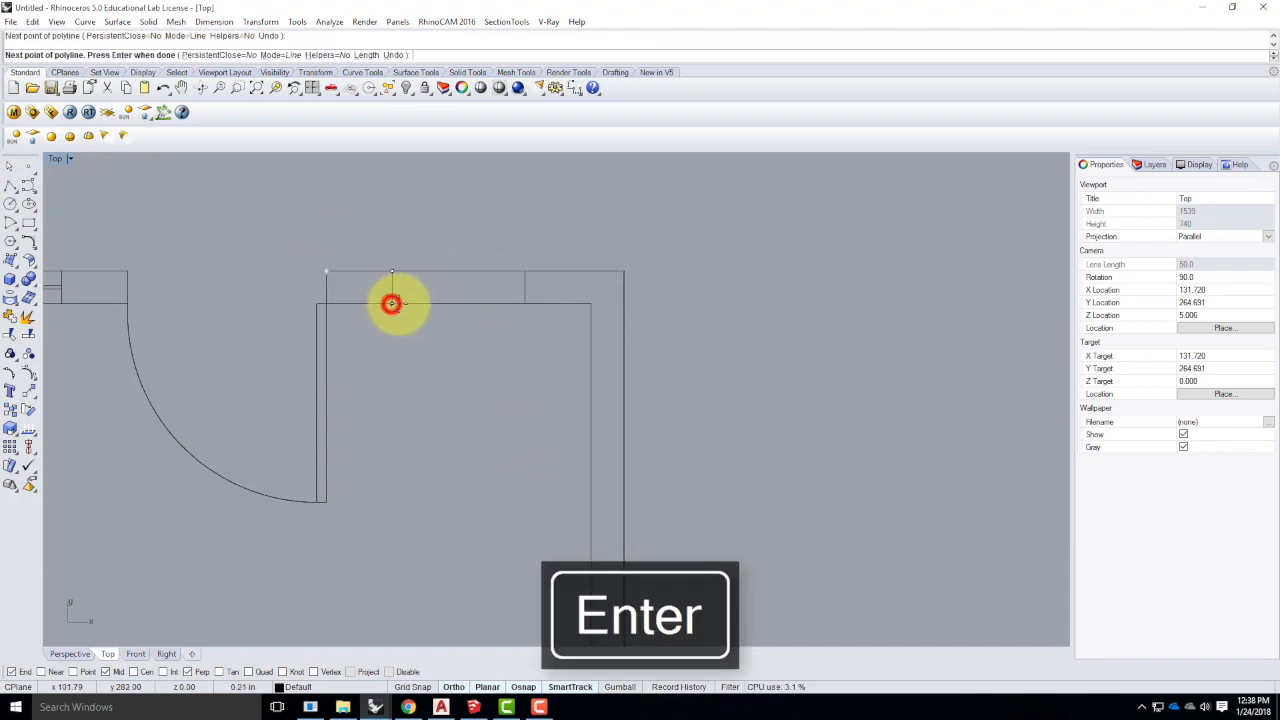
pyautogui.press('Return')
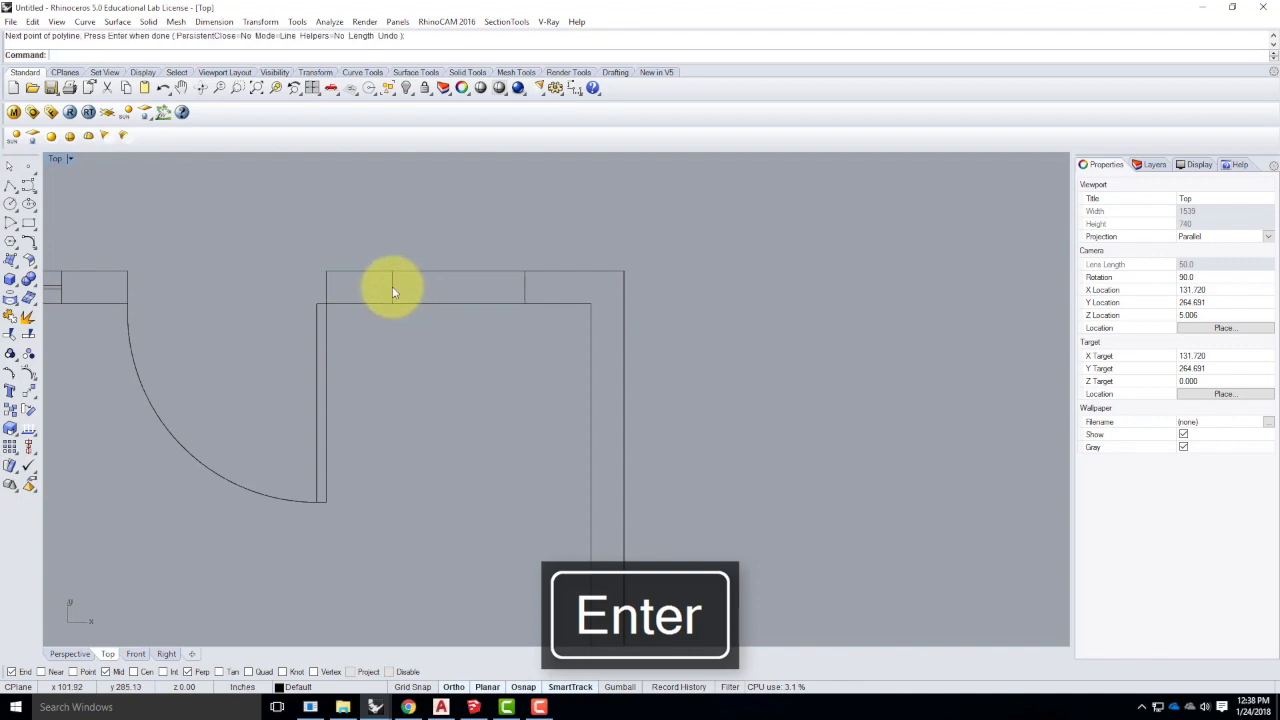
pyautogui.click(392, 286)
# - Draw a centre line between the midpoints of the two jamb lines
pyautogui.click(523, 281)
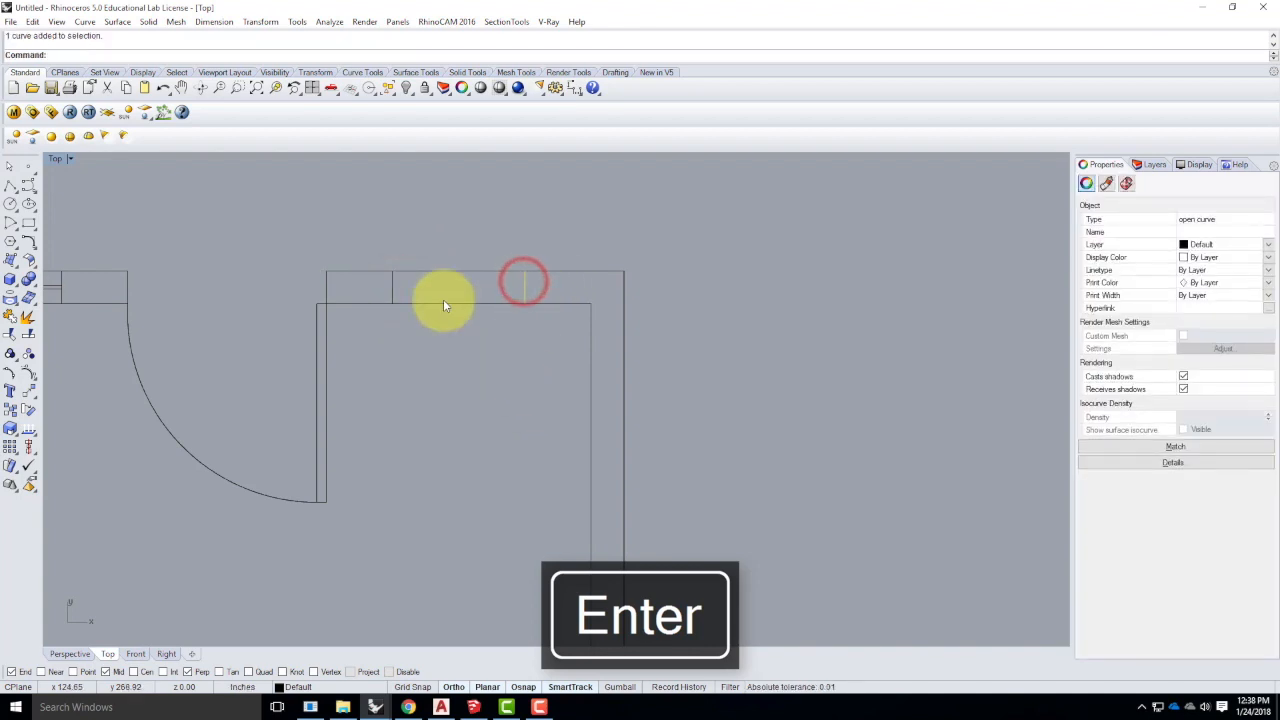
pyautogui.click(10, 186)
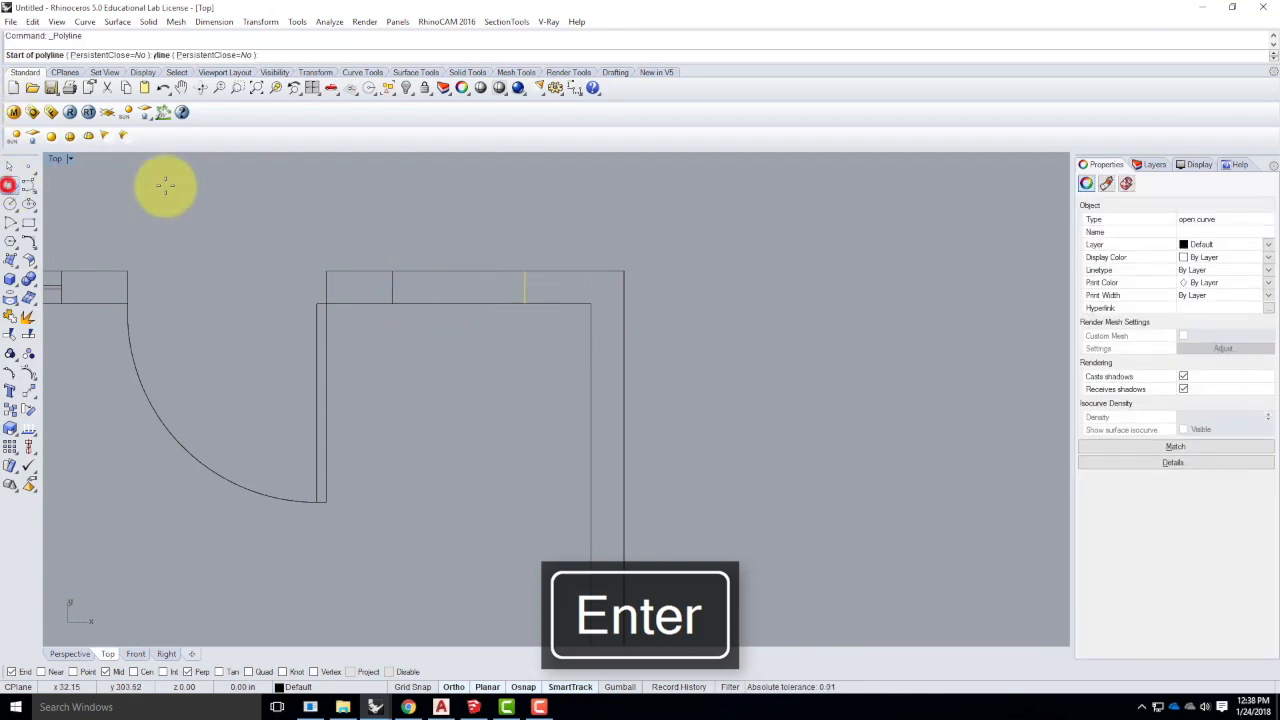
pyautogui.click(392, 287)
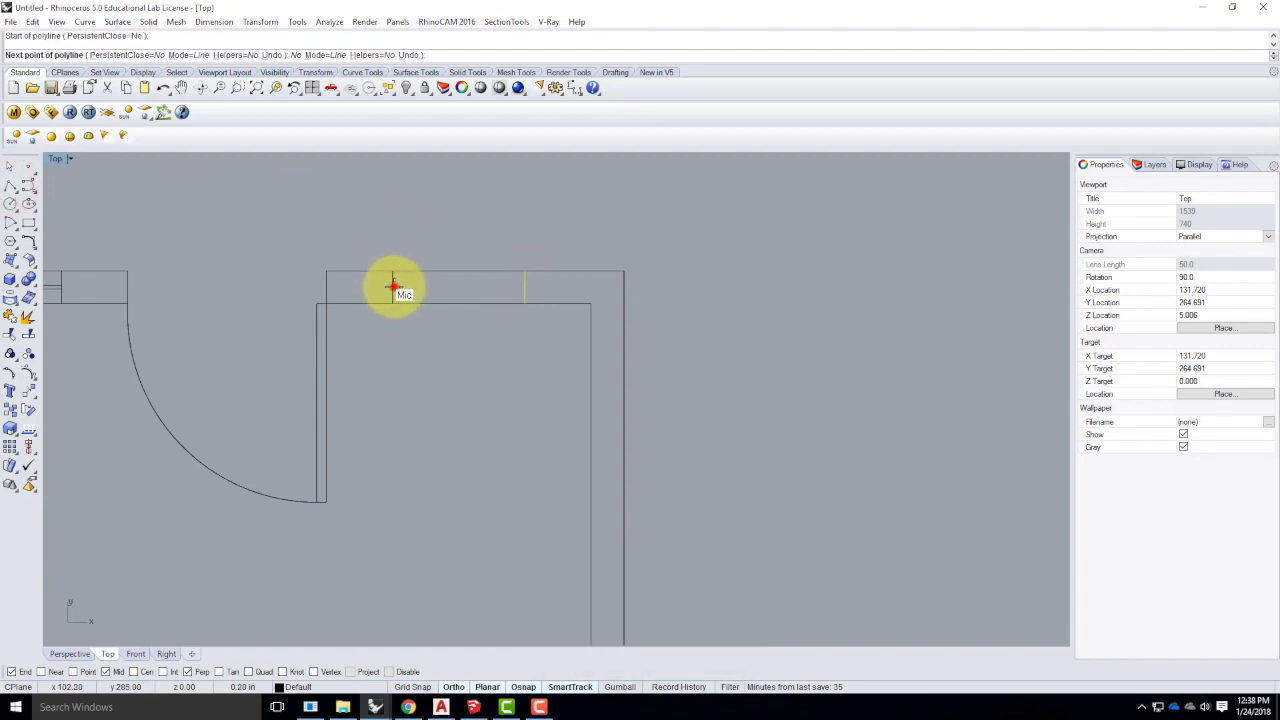
pyautogui.click(524, 287)
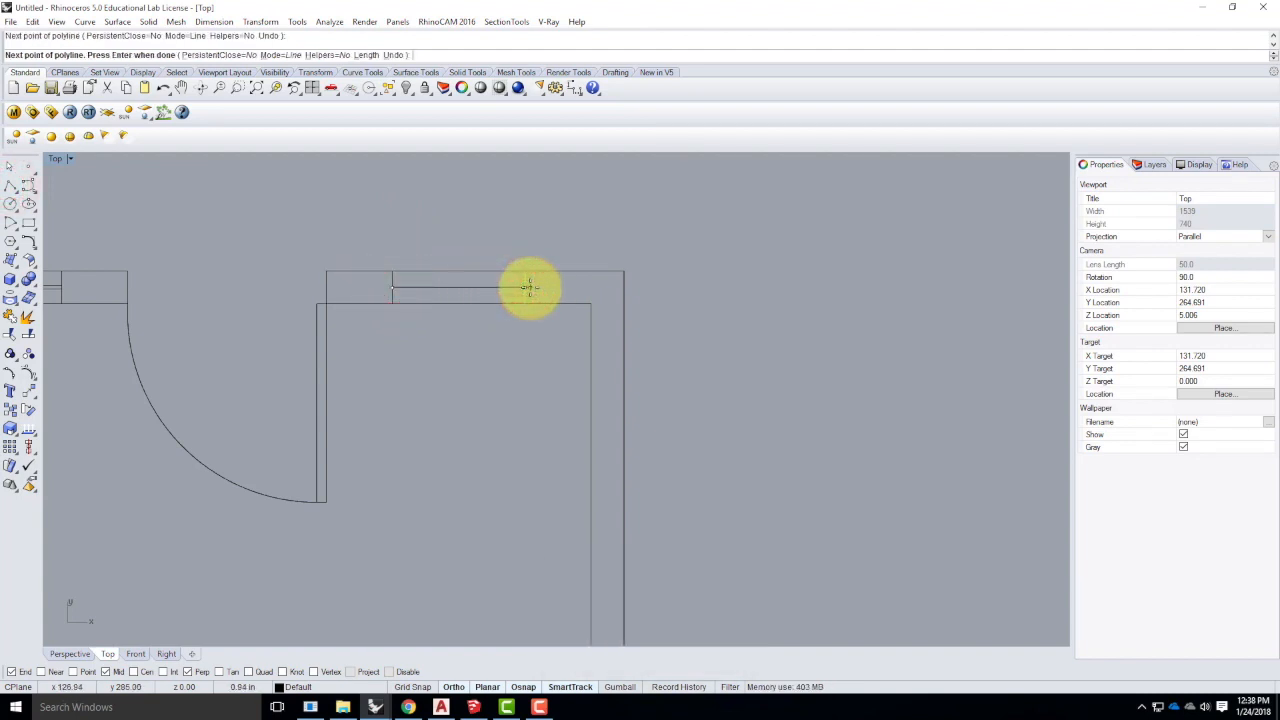
pyautogui.press('Return')
pyautogui.click(471, 288)
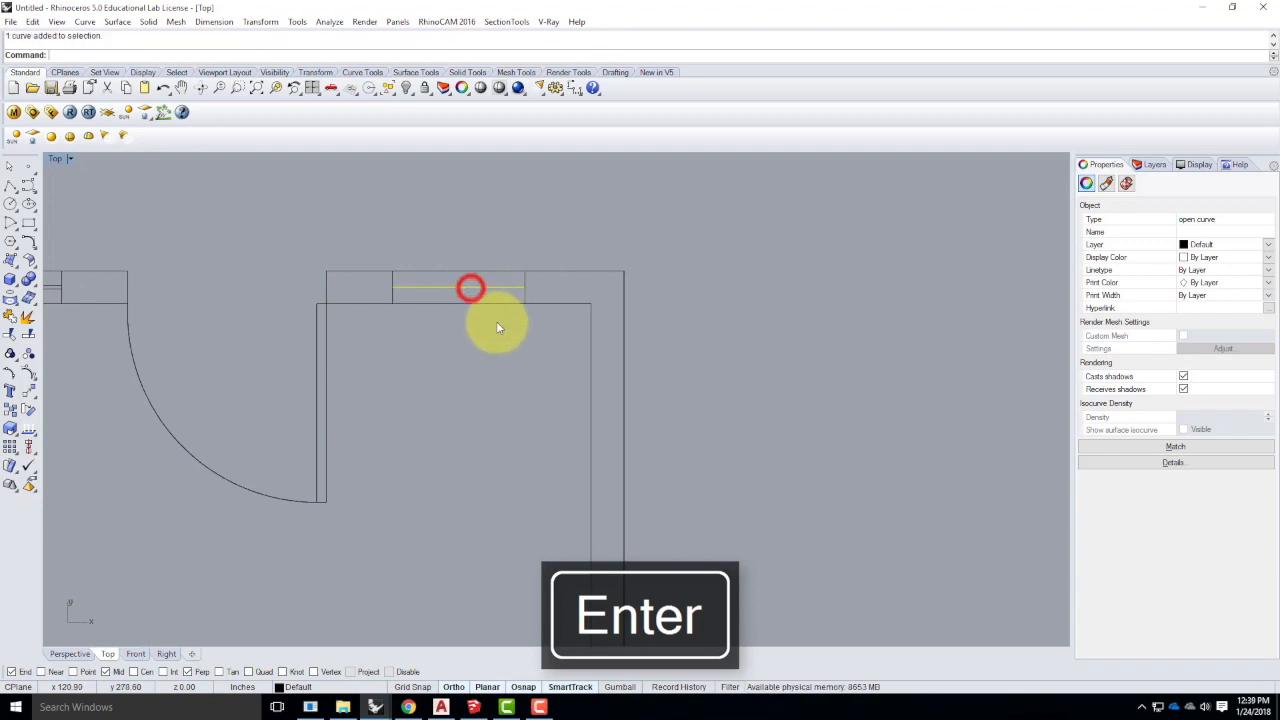
# - Offset the centre line to both sides as glass lines and delete the centre line
pyautogui.write('Offset')
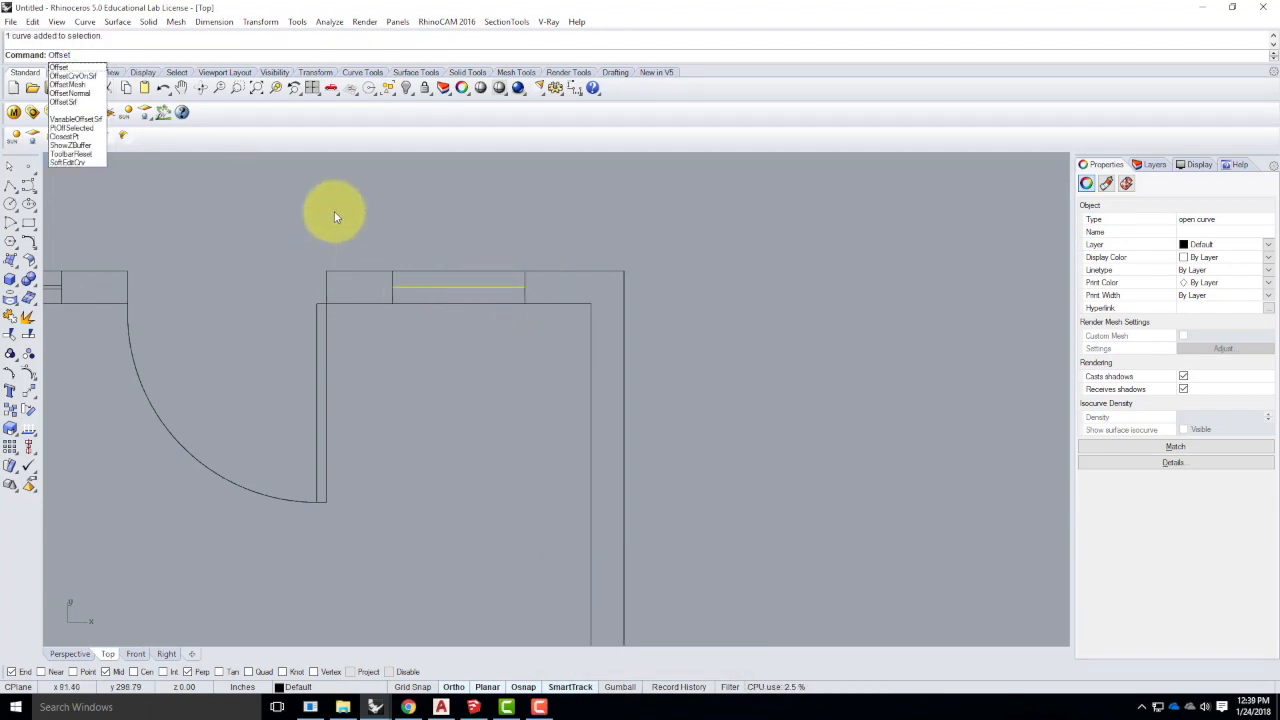
pyautogui.press('Return')
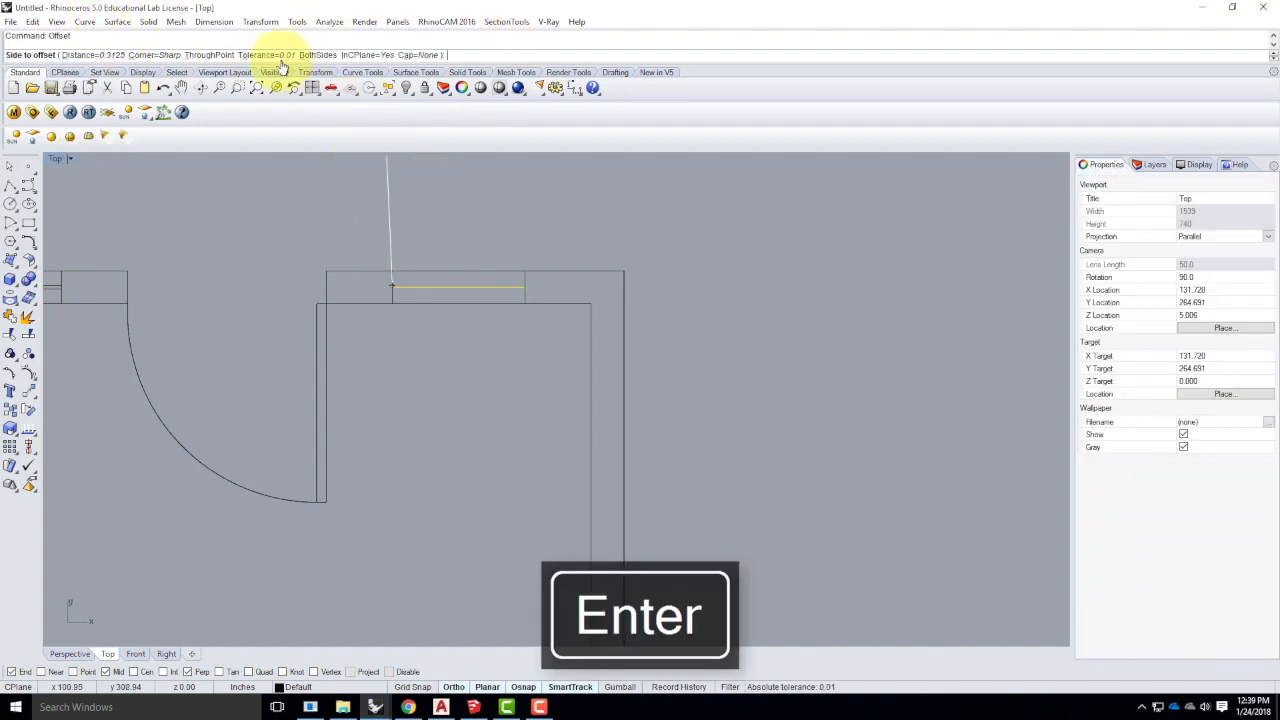
pyautogui.click(322, 54)
pyautogui.click(446, 217)
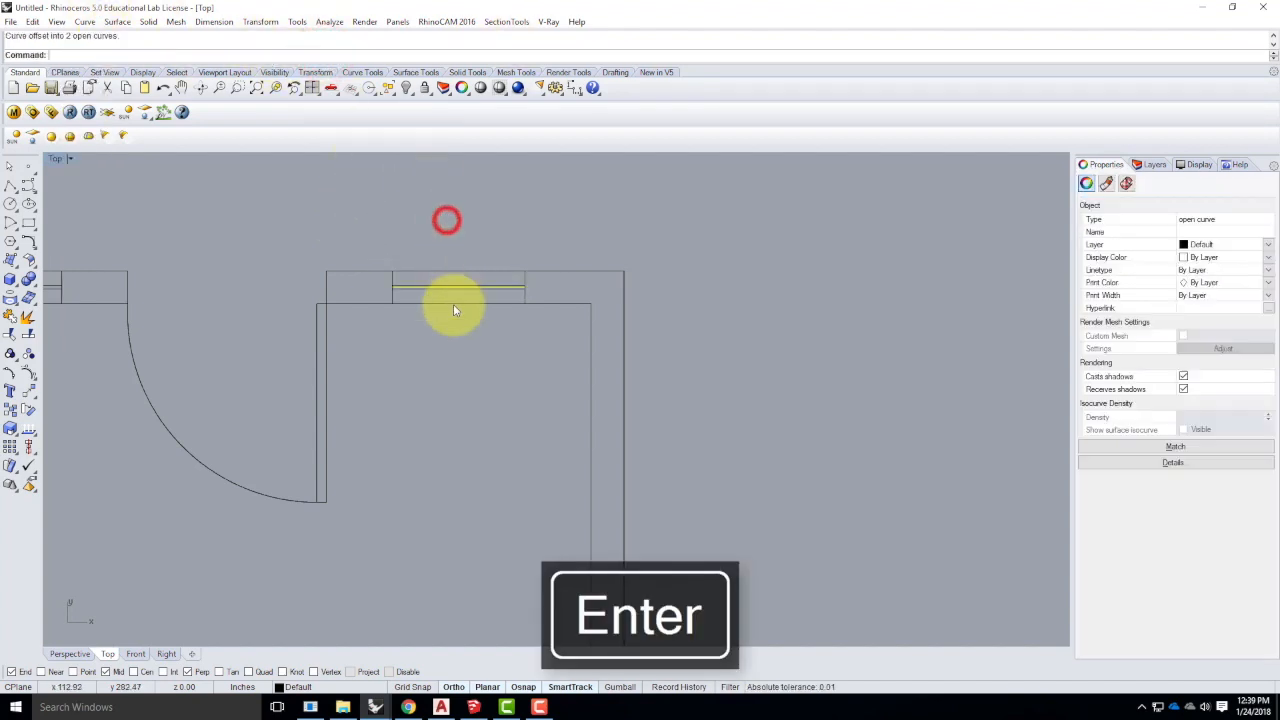
pyautogui.scroll(5, 453, 304)
pyautogui.press('Delete')
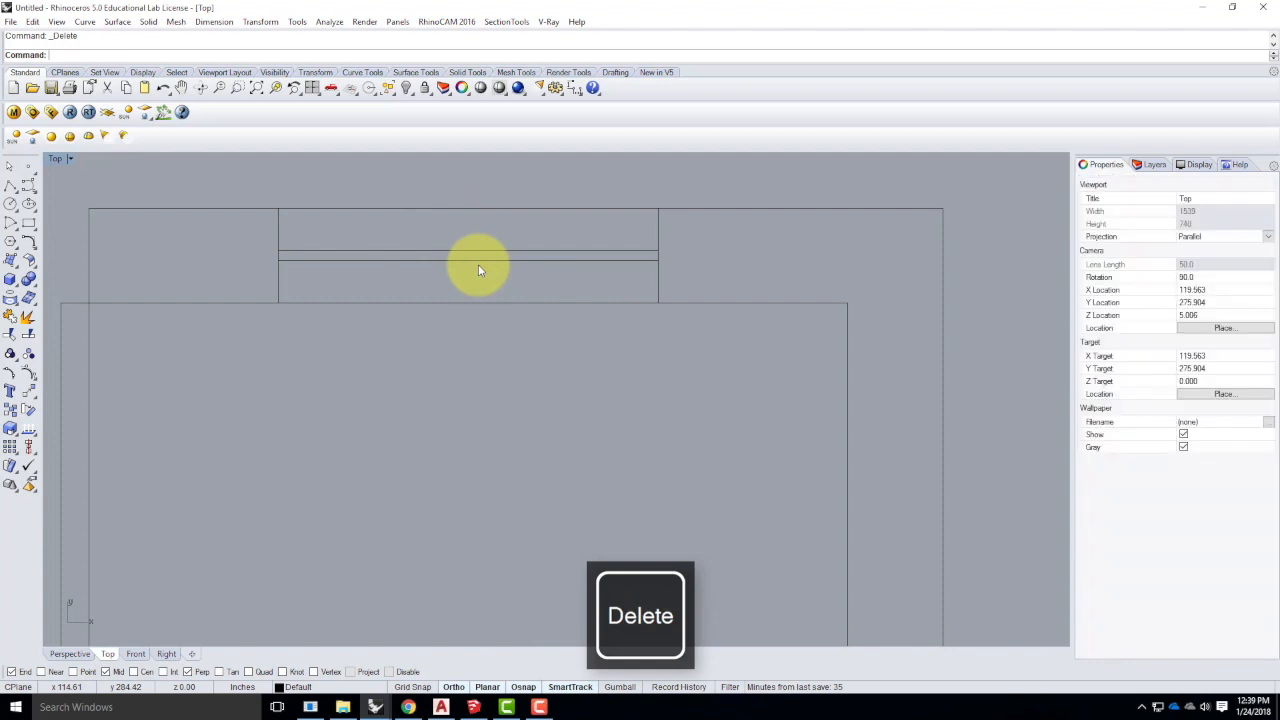
pyautogui.scroll(-4, 594, 259)
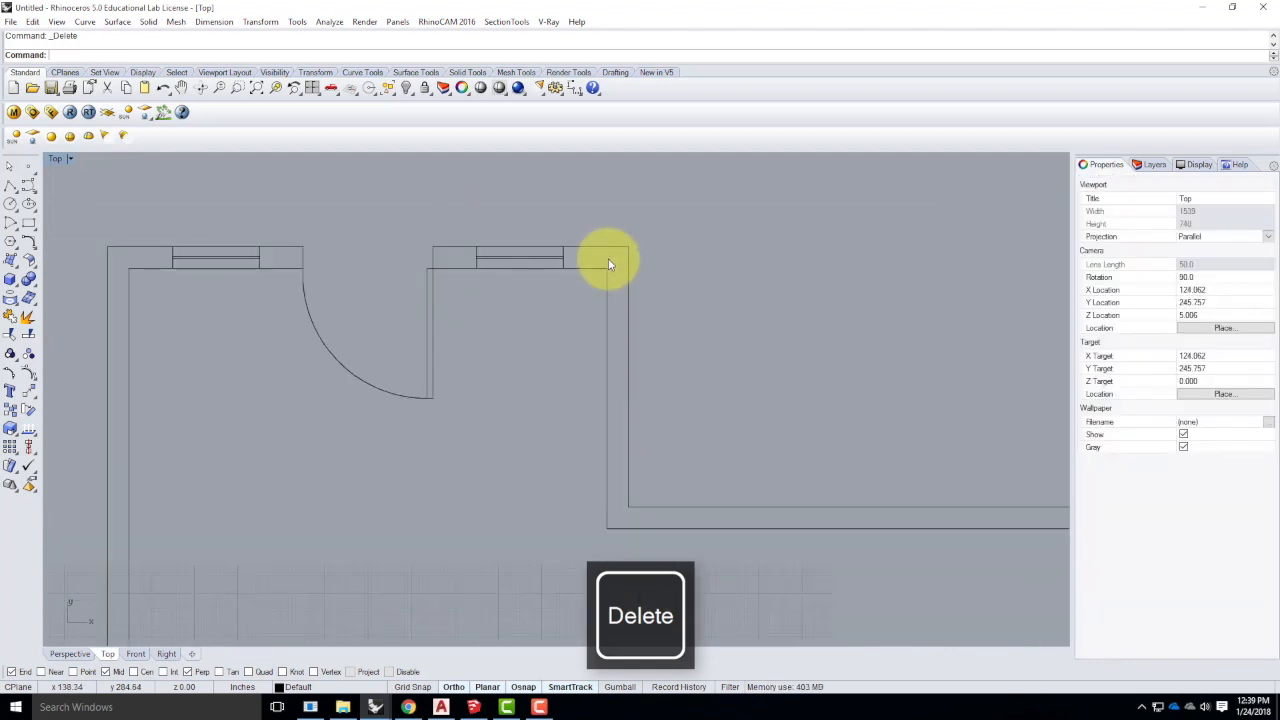
pyautogui.moveTo(460, 222); pyautogui.dragTo(580, 306)
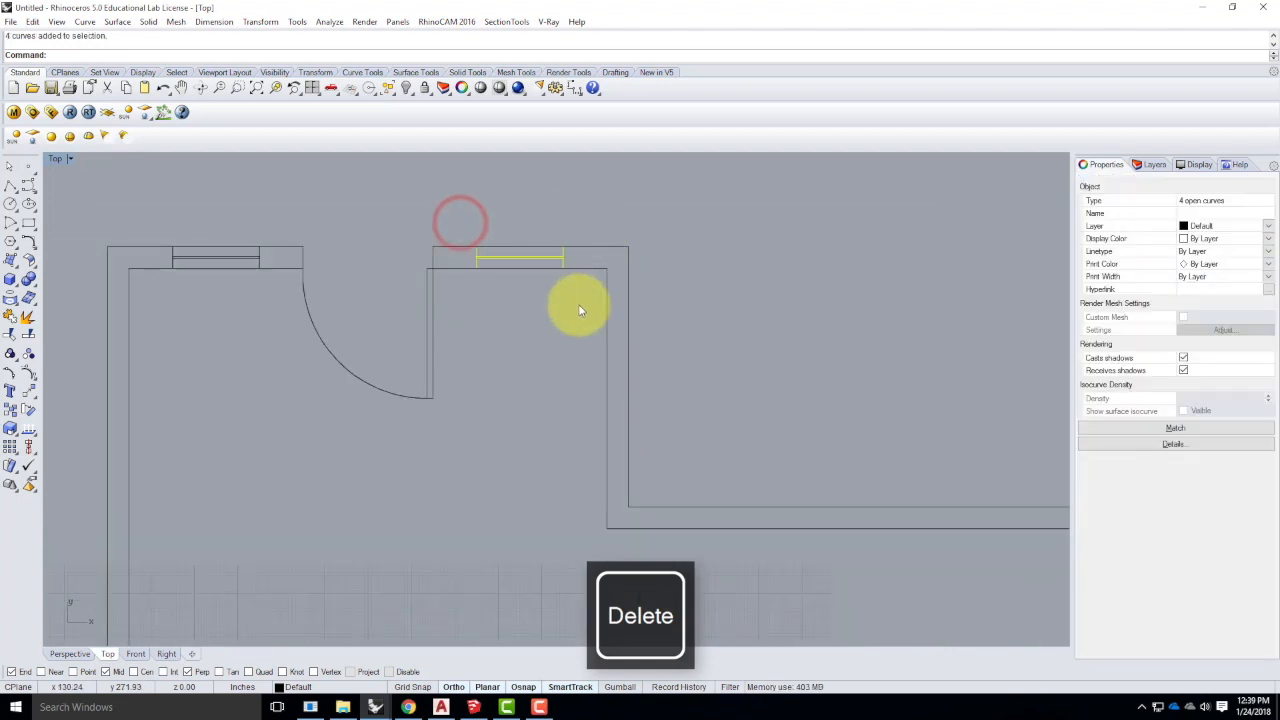
# - Delete the right-hand window, then box-select only the left window's four lines
pyautogui.press('Delete')
pyautogui.moveTo(153, 210); pyautogui.dragTo(274, 303)
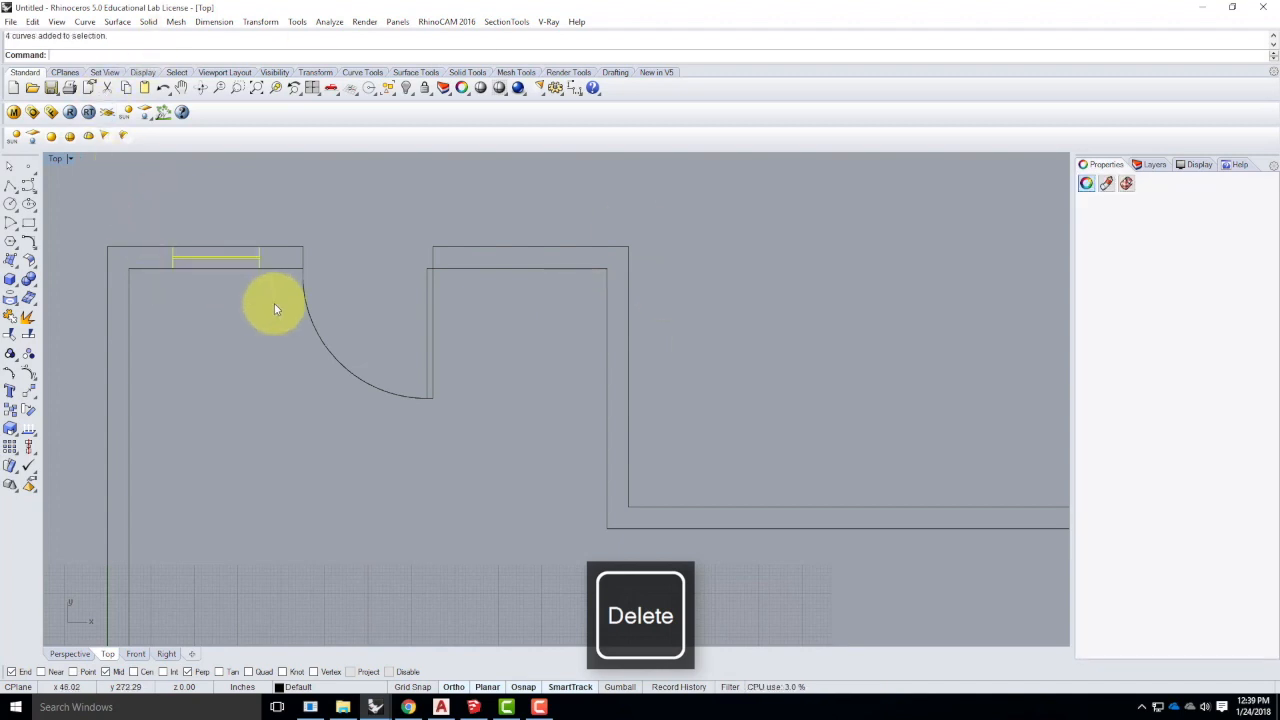
pyautogui.click(160, 199)
pyautogui.moveTo(145, 198); pyautogui.dragTo(275, 295)
pyautogui.click(293, 195)
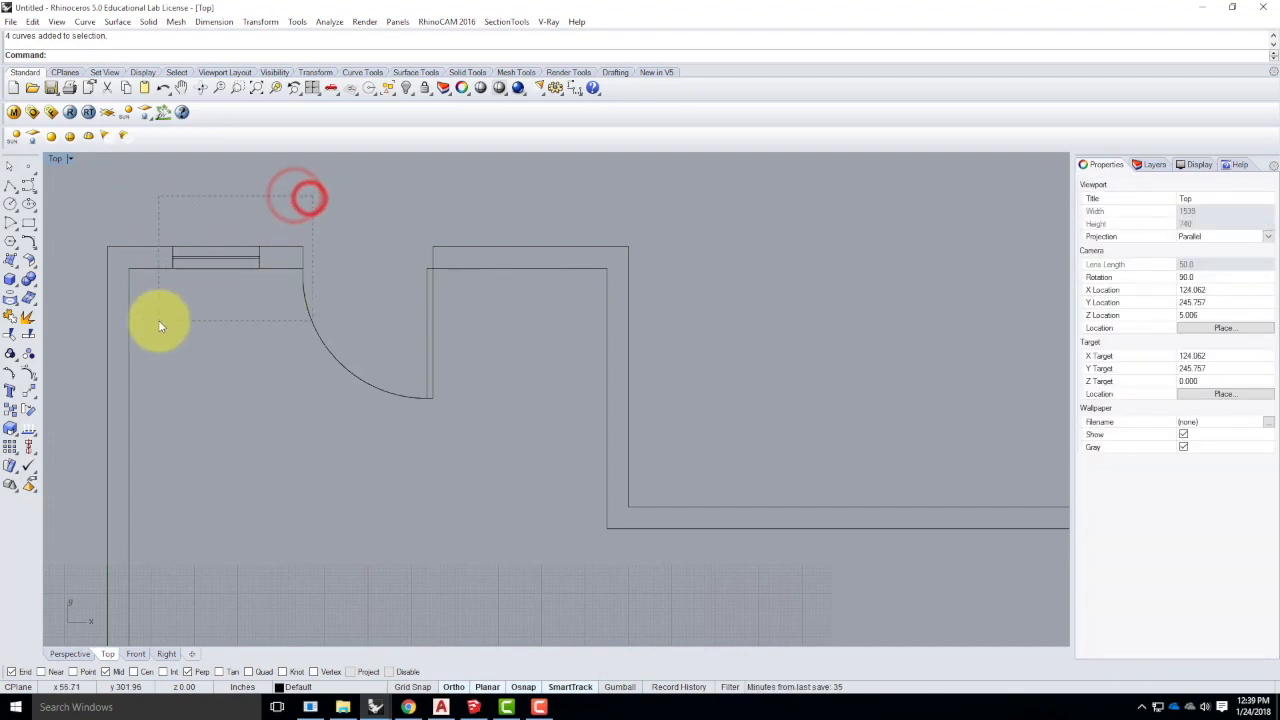
pyautogui.hotkey('ctrl', 'a')
pyautogui.click(286, 121)
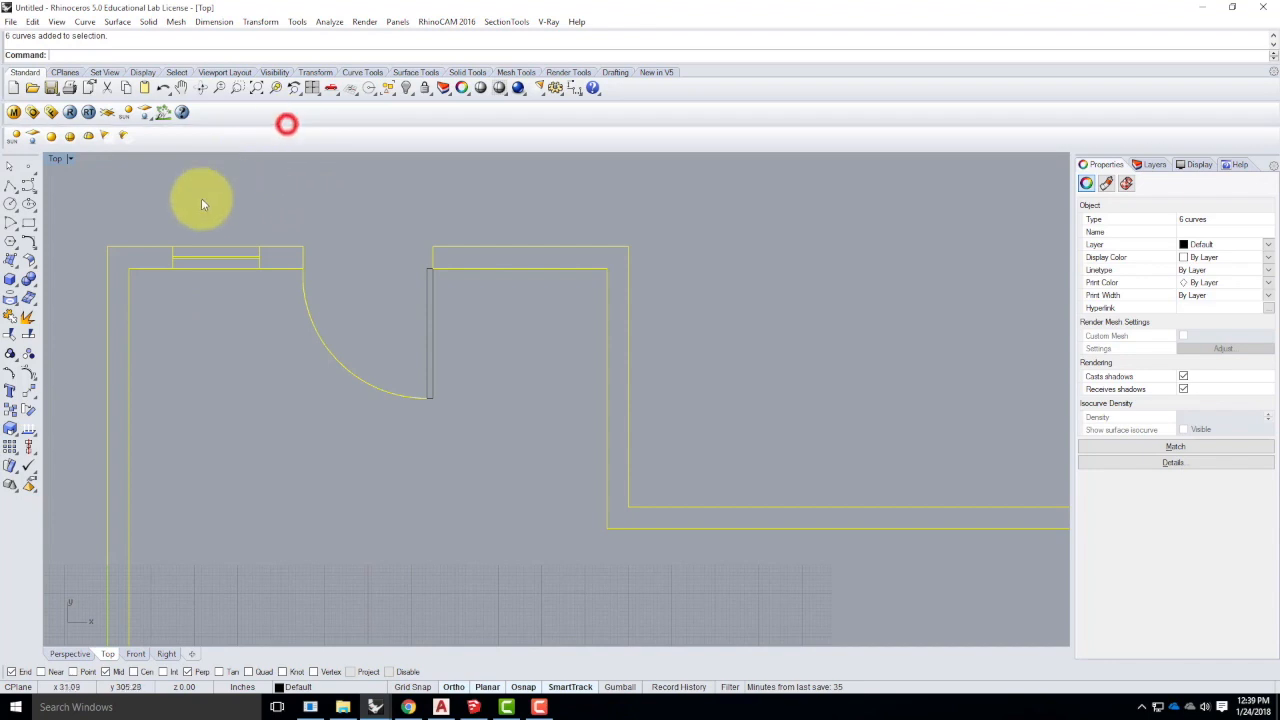
pyautogui.click(200, 197)
pyautogui.moveTo(155, 200); pyautogui.dragTo(275, 305)
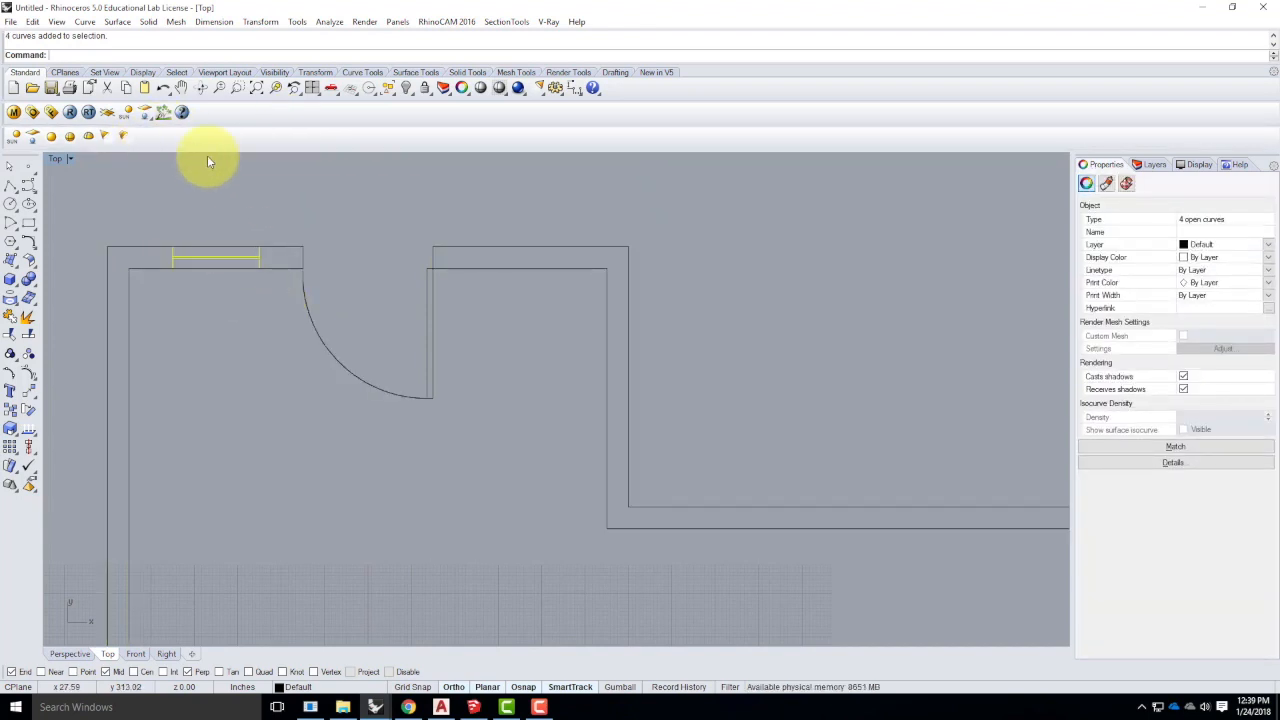
pyautogui.click(260, 21)
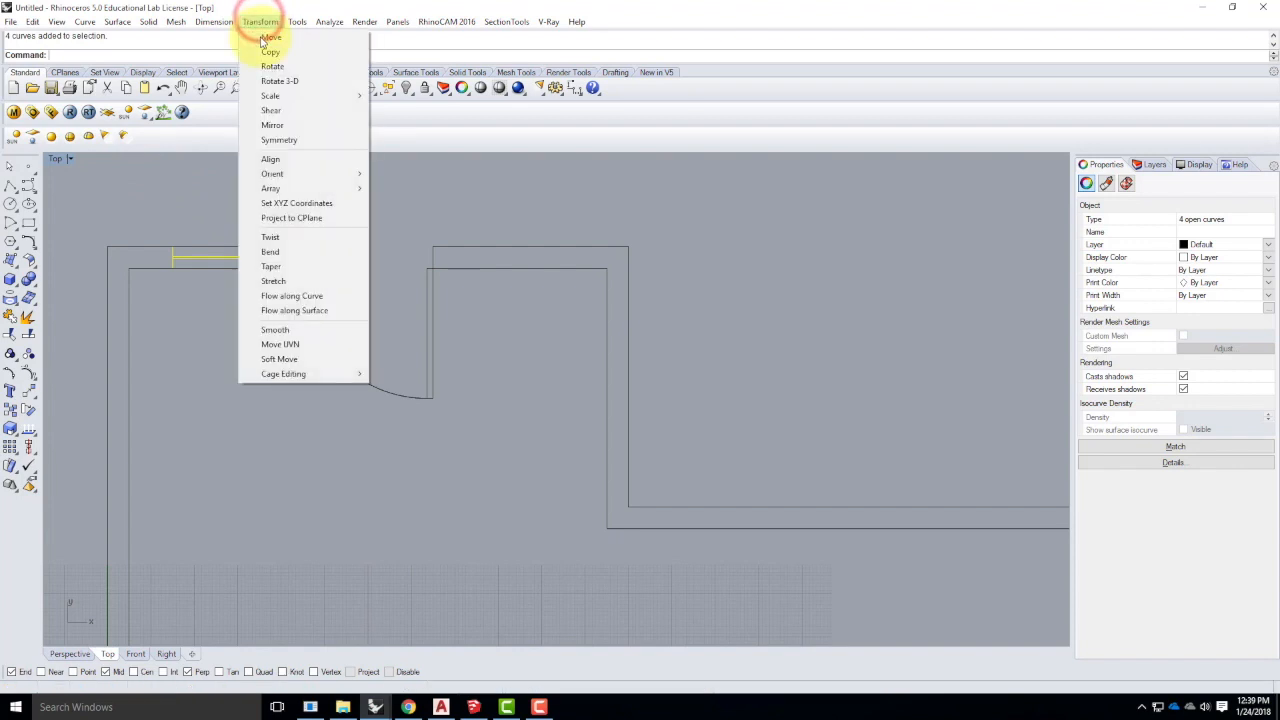
# - Mirror a copy of the left window across a vertical axis into the top wall right of the door
pyautogui.click(263, 127)
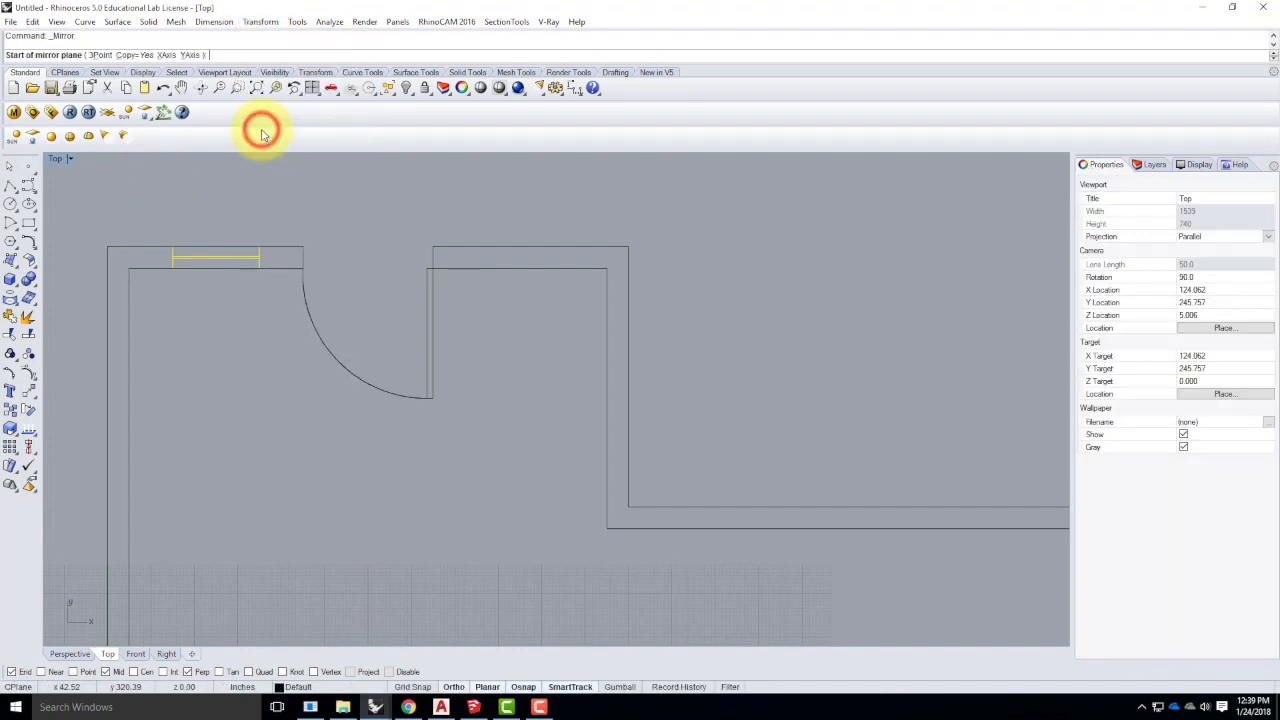
pyautogui.scroll(-3, 289, 187)
pyautogui.scroll(-3, 289, 187)
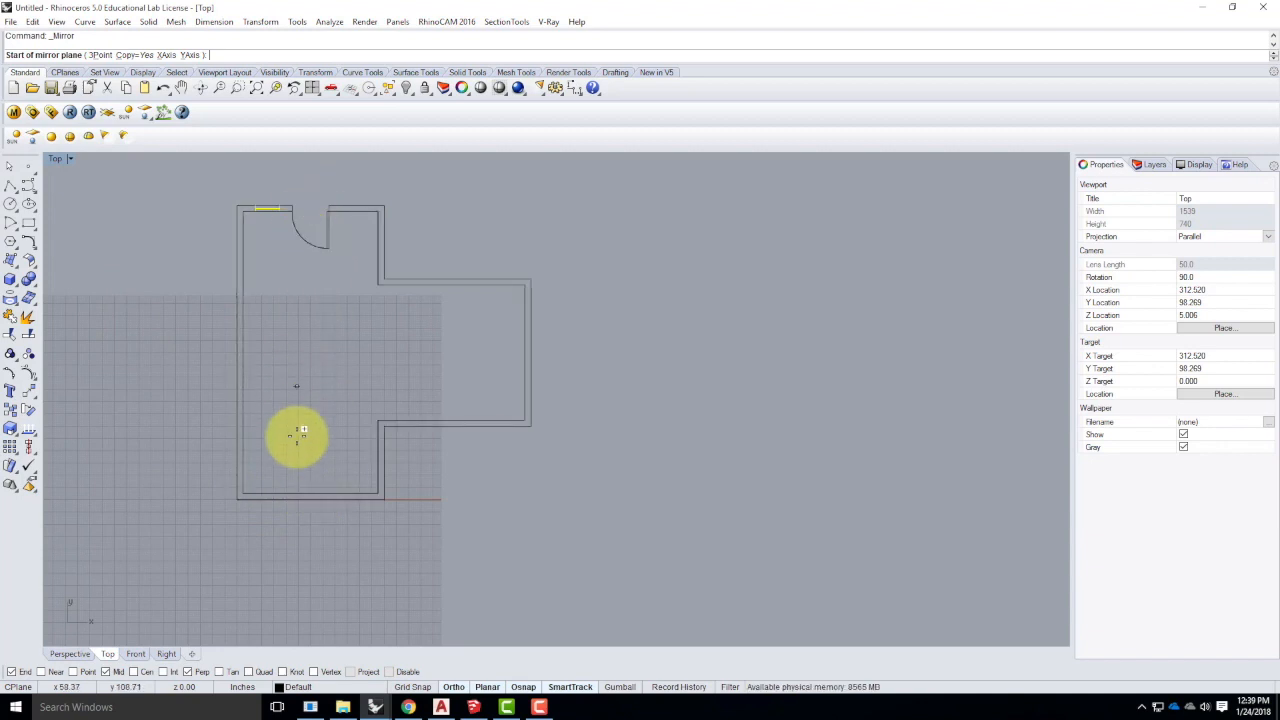
pyautogui.click(314, 490)
pyautogui.click(314, 366)
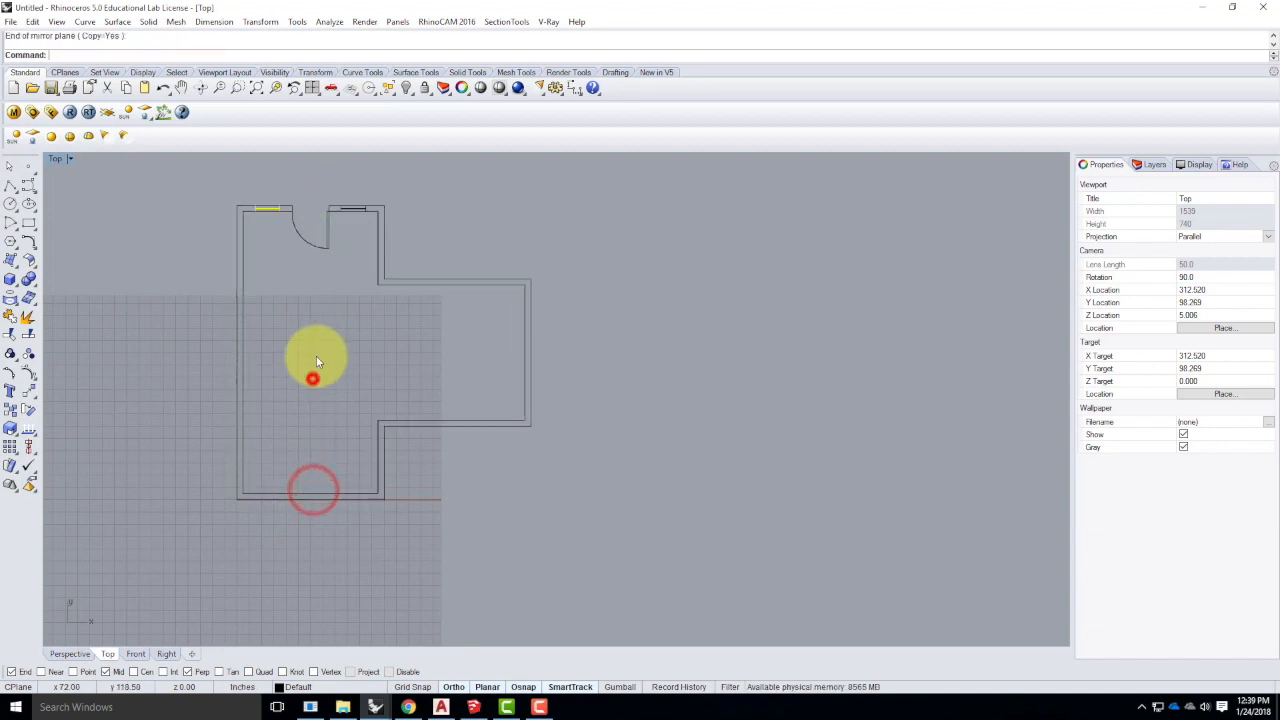
pyautogui.scroll(3, 373, 216)
pyautogui.scroll(3, 350, 209)
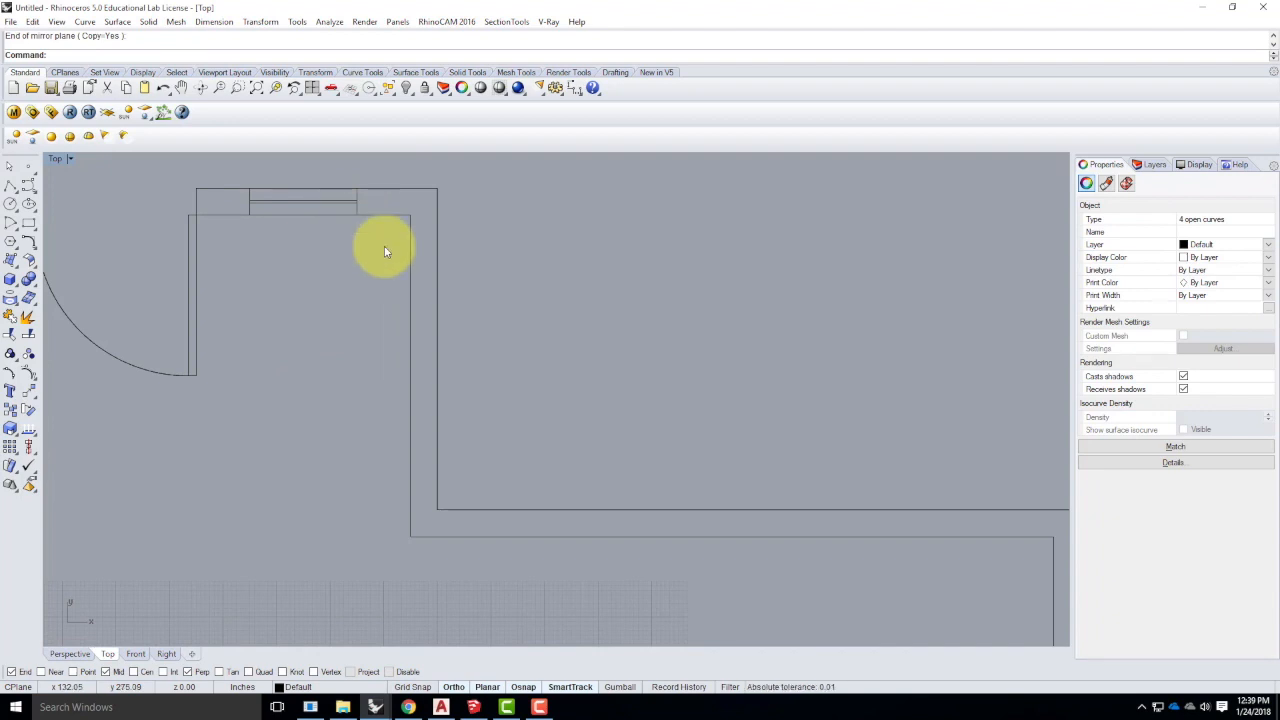
pyautogui.scroll(-3, 714, 296)
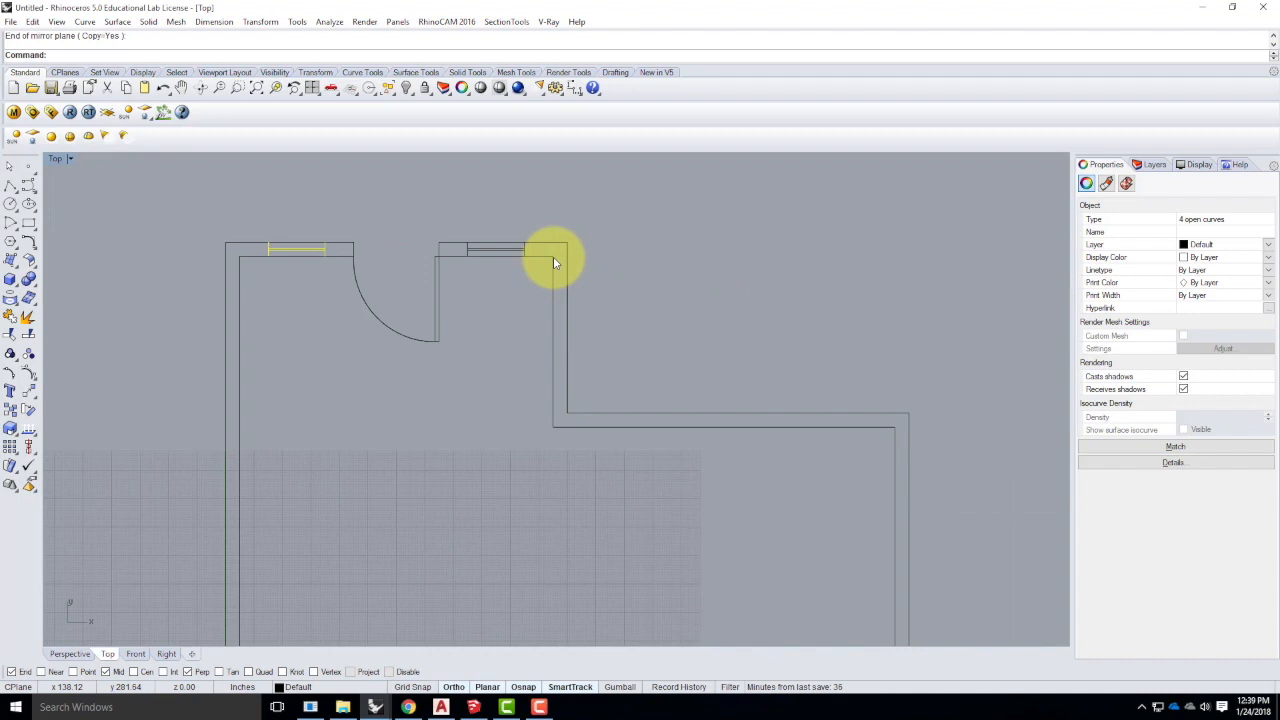
pyautogui.scroll(-4, 489, 190)
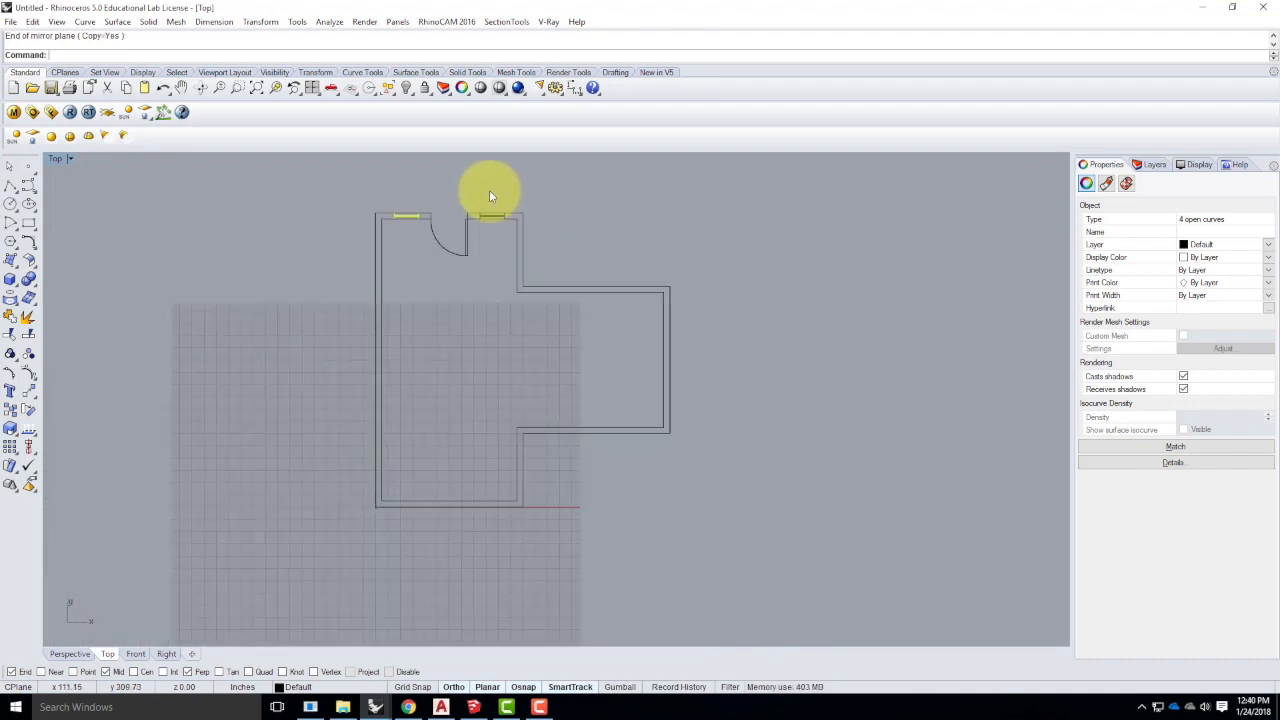
# - Window-select the four curves of the top-left window
pyautogui.click(482, 289)
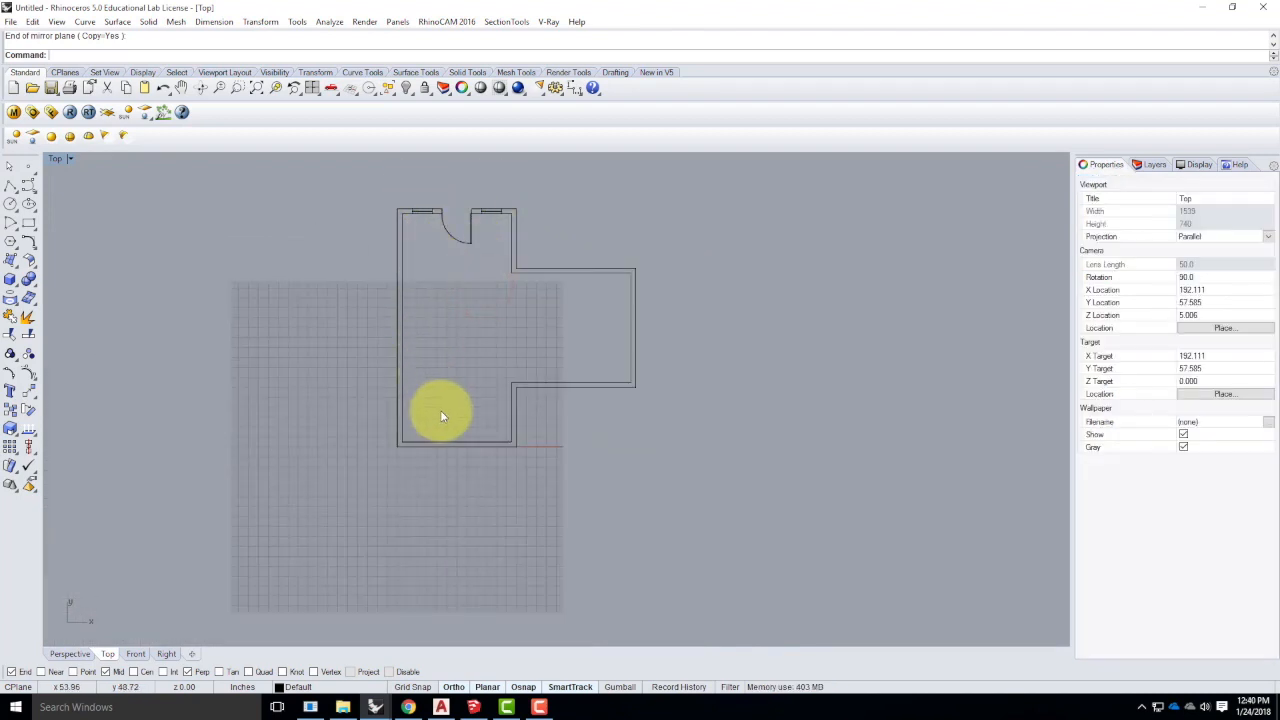
pyautogui.click(420, 216)
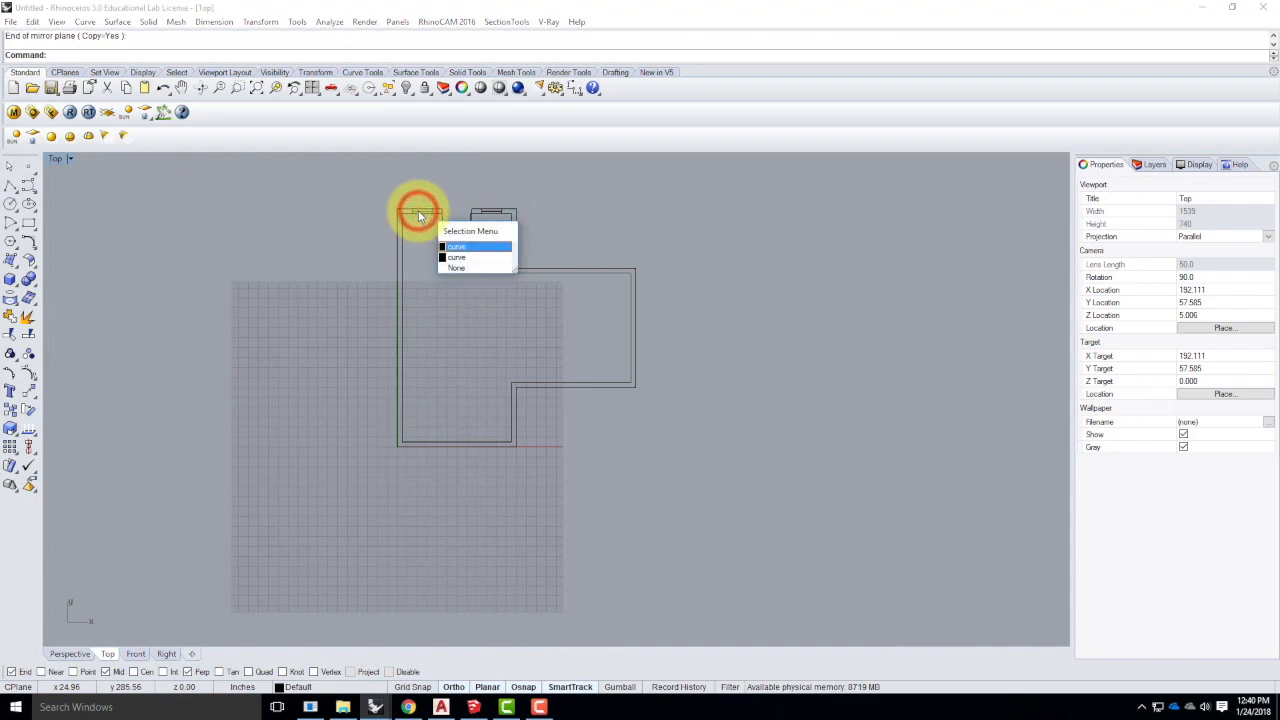
pyautogui.click(417, 257)
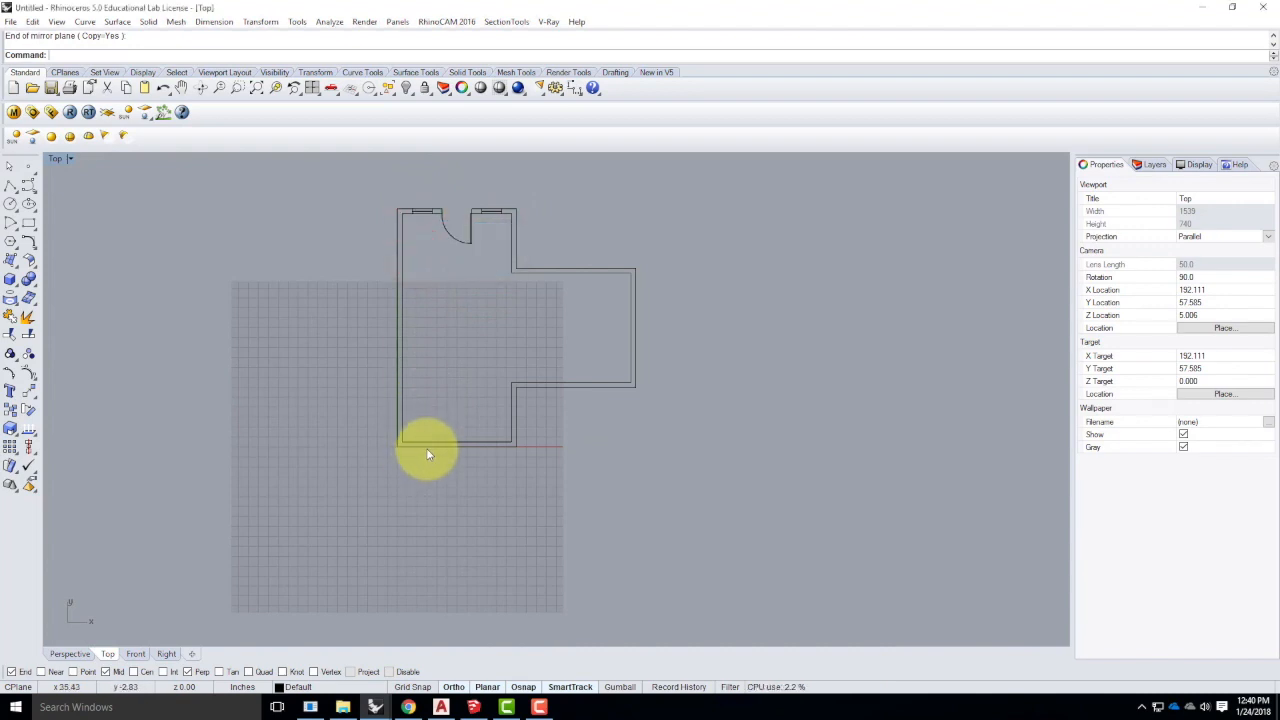
pyautogui.scroll(5, 390, 208)
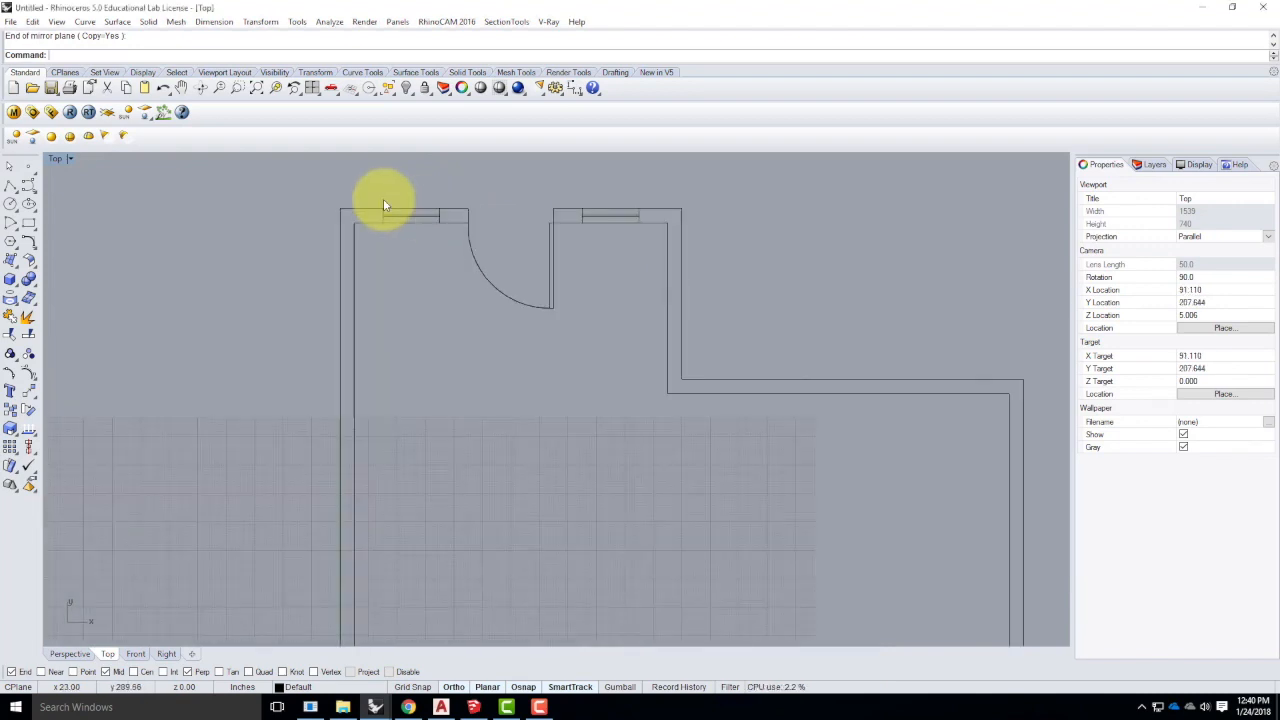
pyautogui.moveTo(366, 195); pyautogui.dragTo(457, 256)
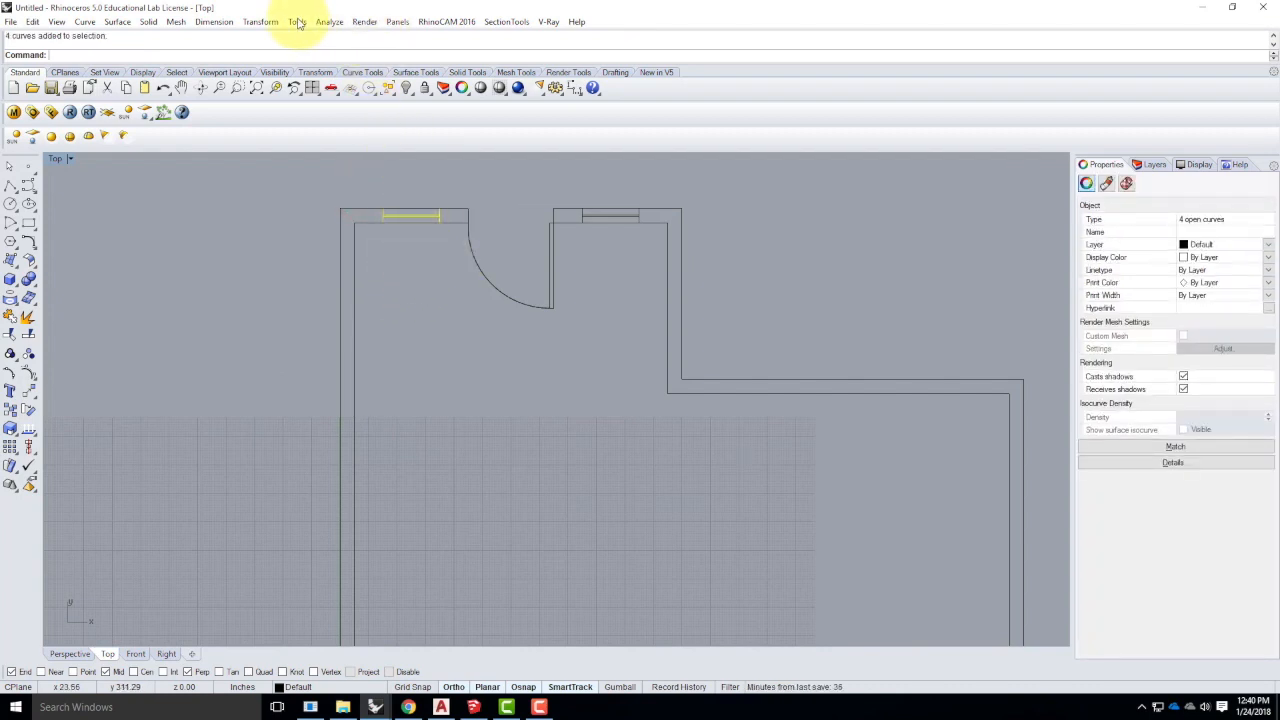
# - Mirror the window across a horizontal line from the left wall's midpoint, then select the bottom copy
pyautogui.click(257, 22)
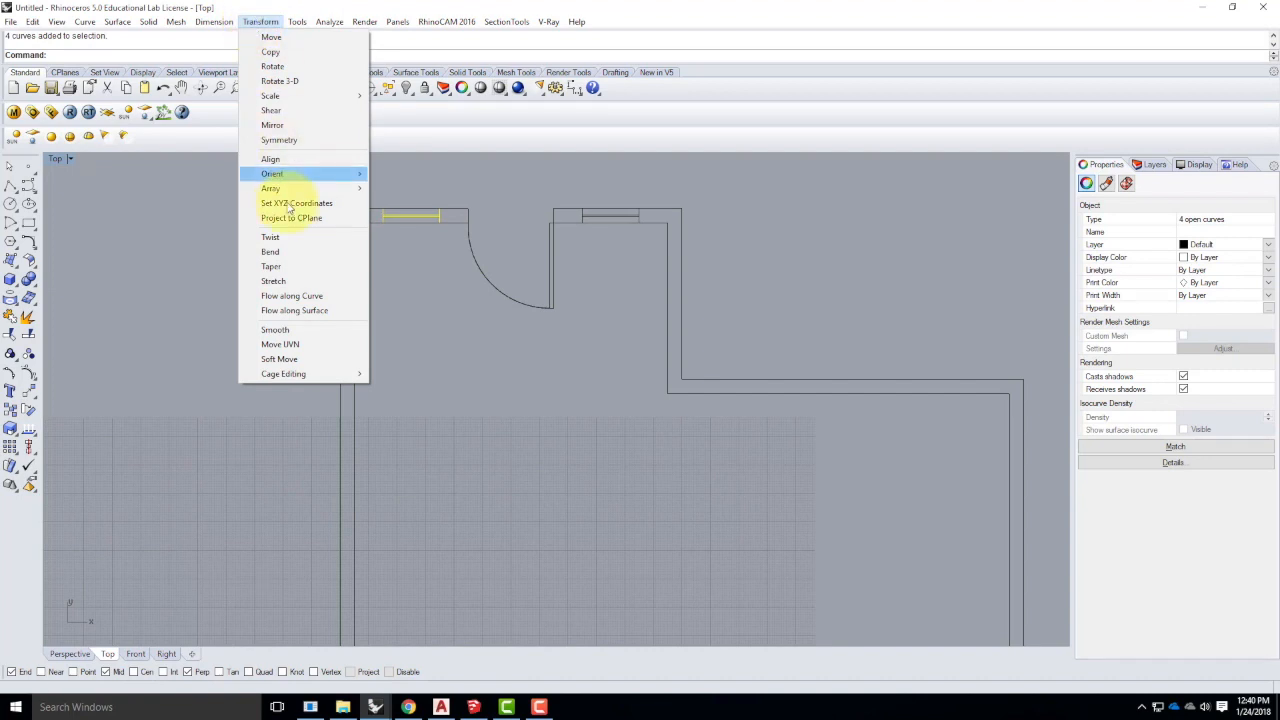
pyautogui.click(277, 124)
pyautogui.scroll(-2, 324, 278)
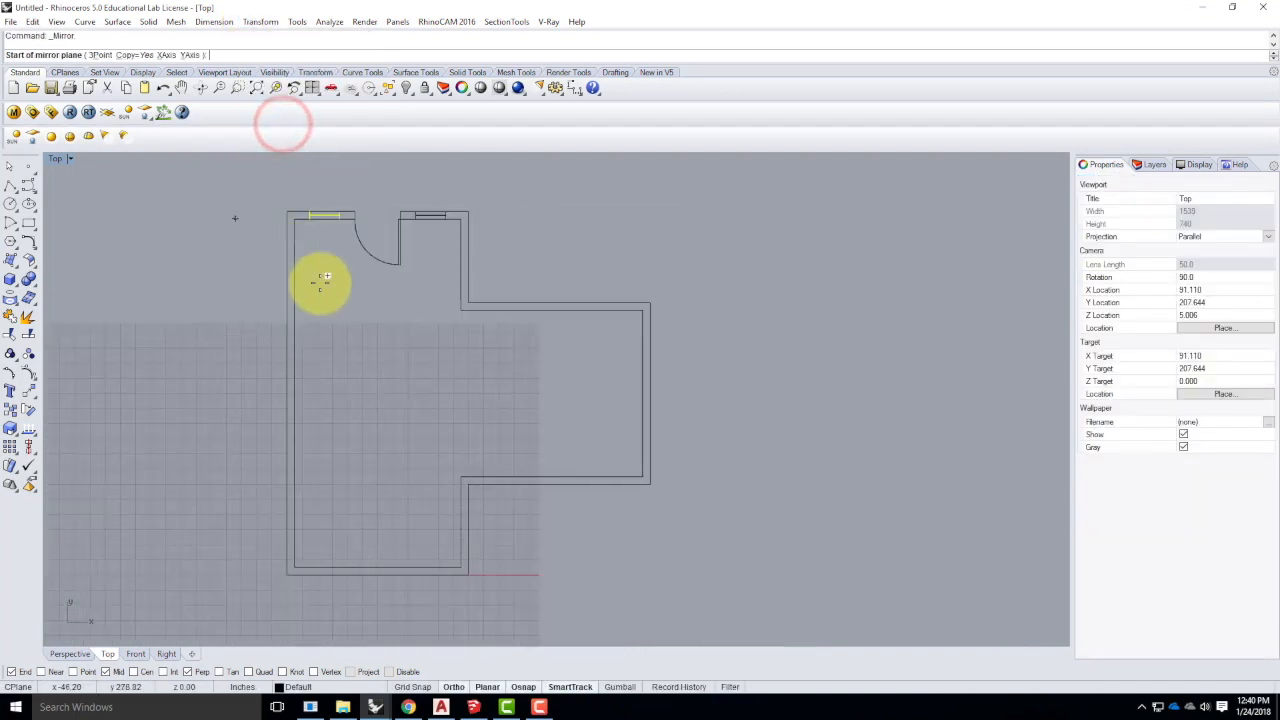
pyautogui.click(295, 394)
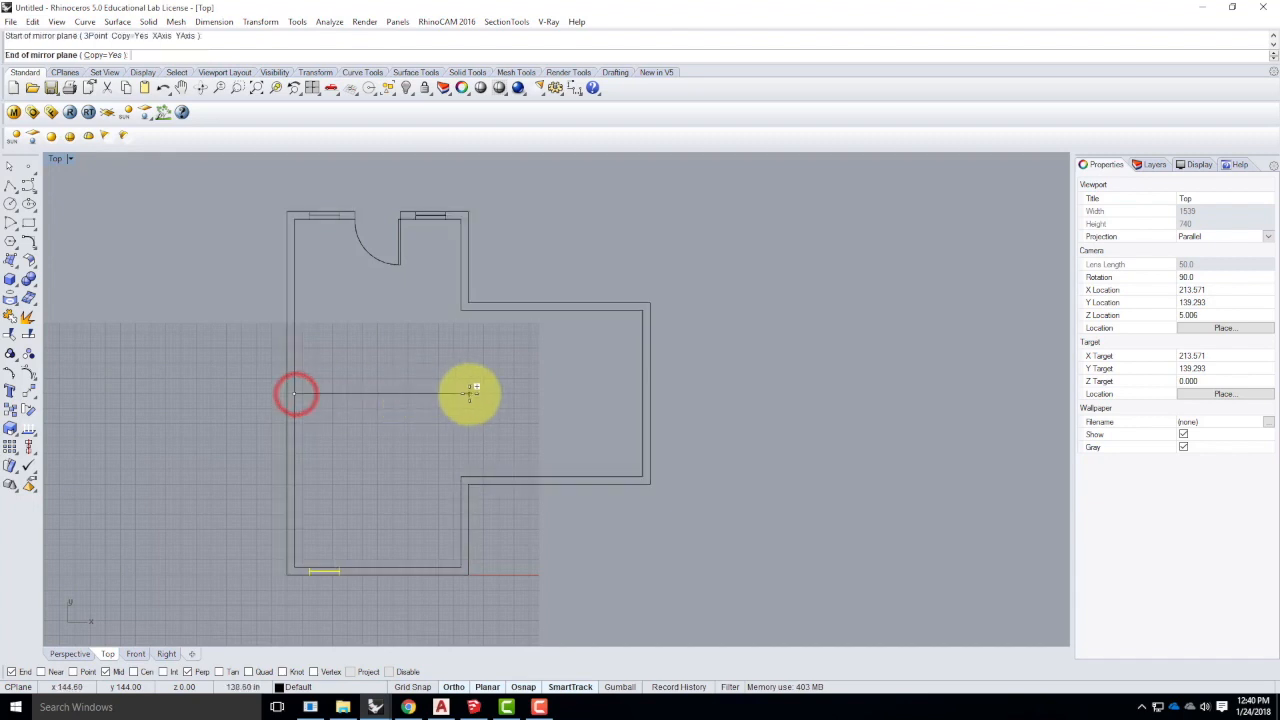
pyautogui.click(470, 394)
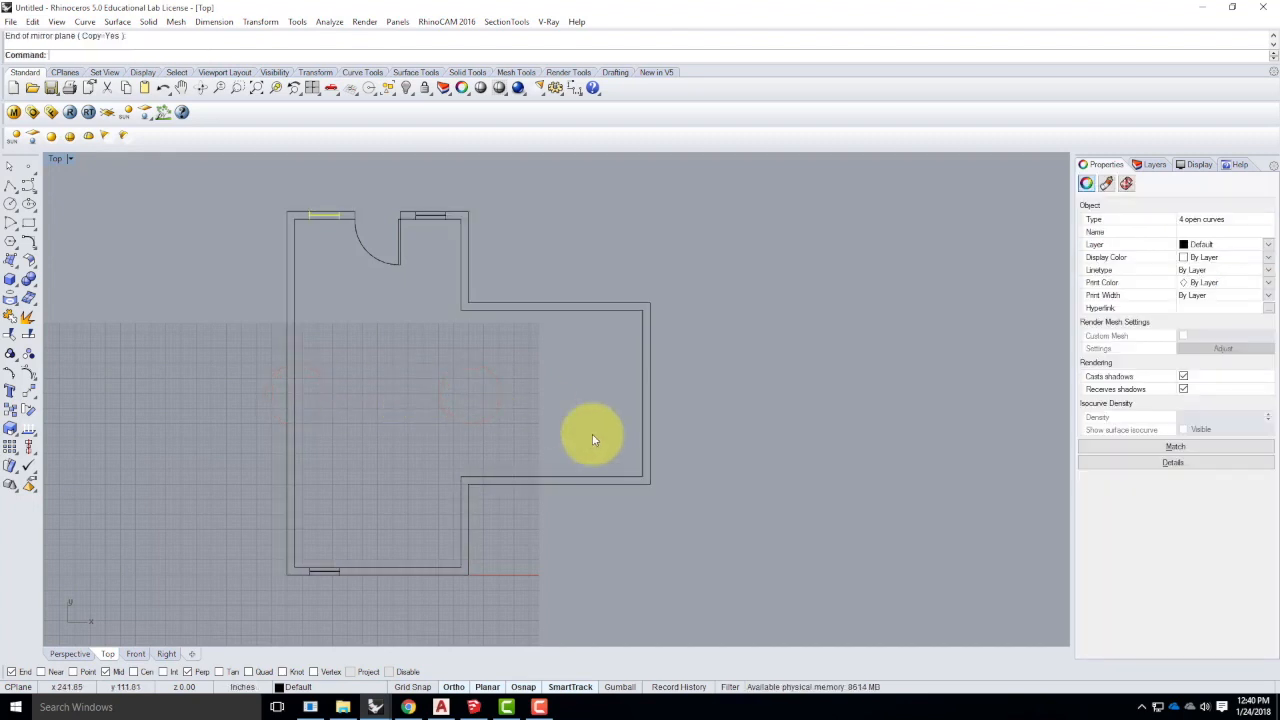
pyautogui.scroll(-2, 560, 382)
pyautogui.scroll(4, 395, 568)
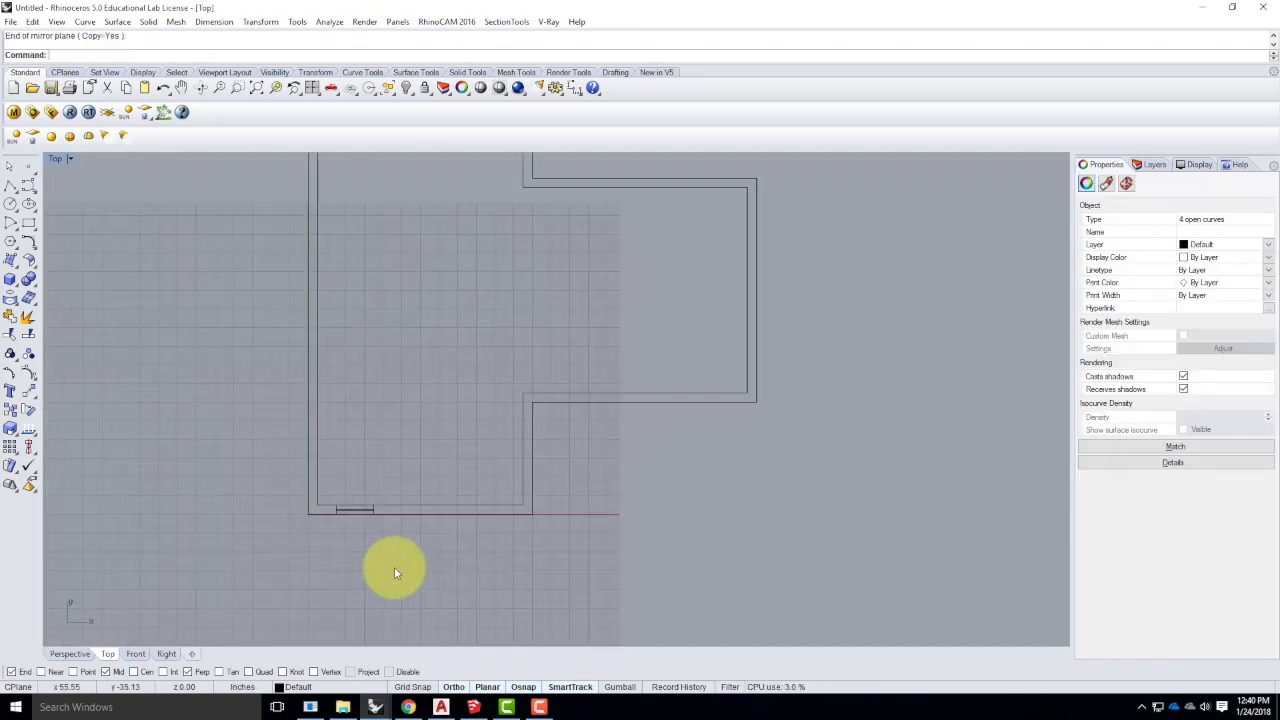
pyautogui.scroll(3, 394, 567)
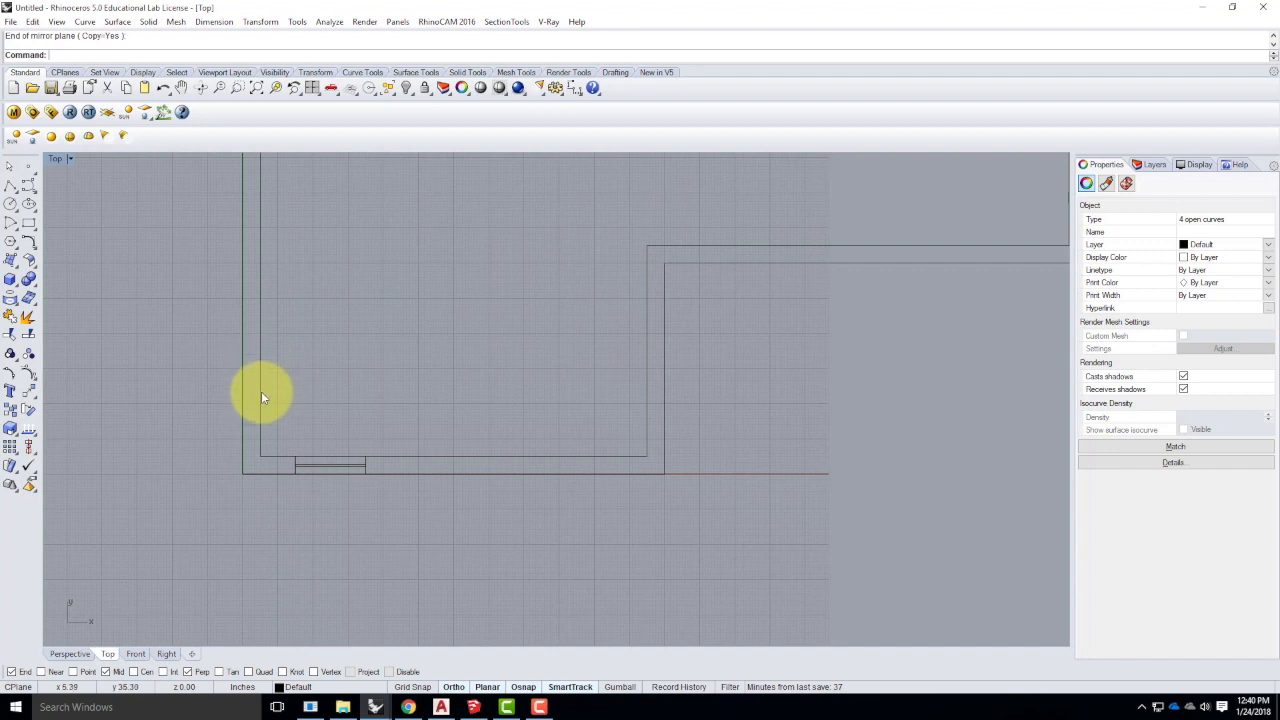
pyautogui.moveTo(286, 437); pyautogui.dragTo(416, 526)
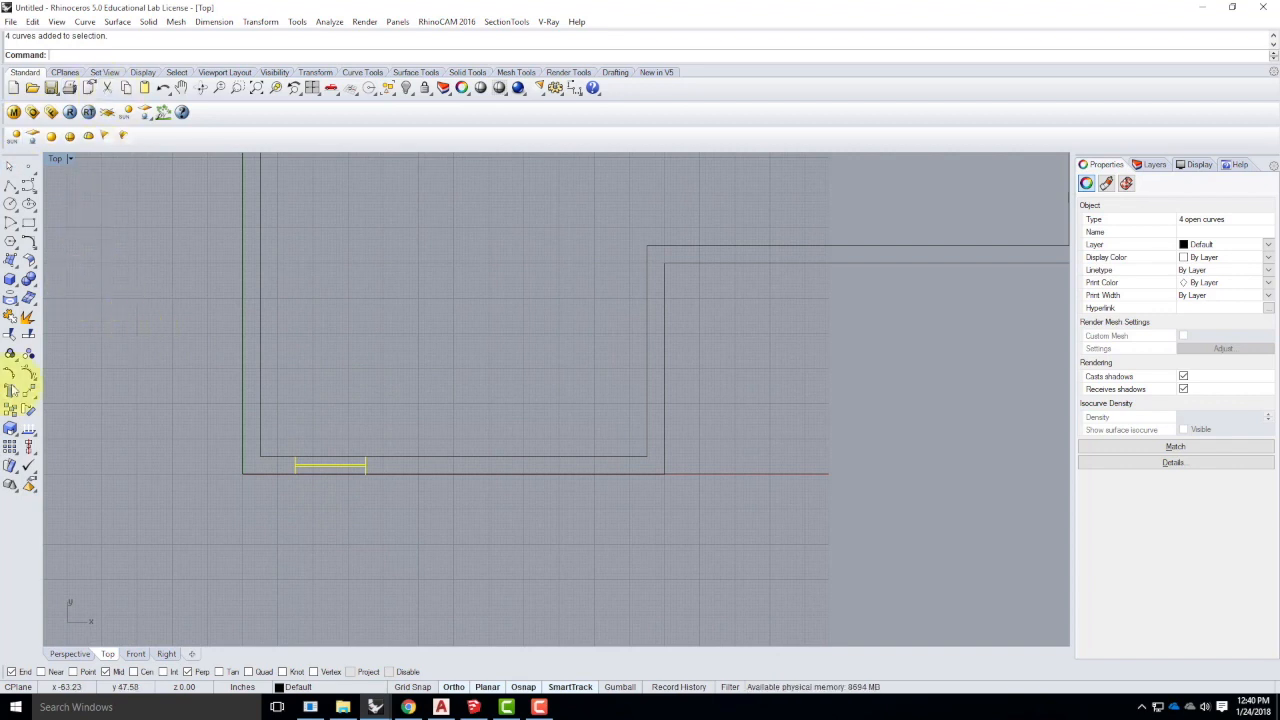
# - Mirror the bottom window across a diagonal from the bottom-left corner into the left wall
pyautogui.write('Mirror')
pyautogui.press('Return')
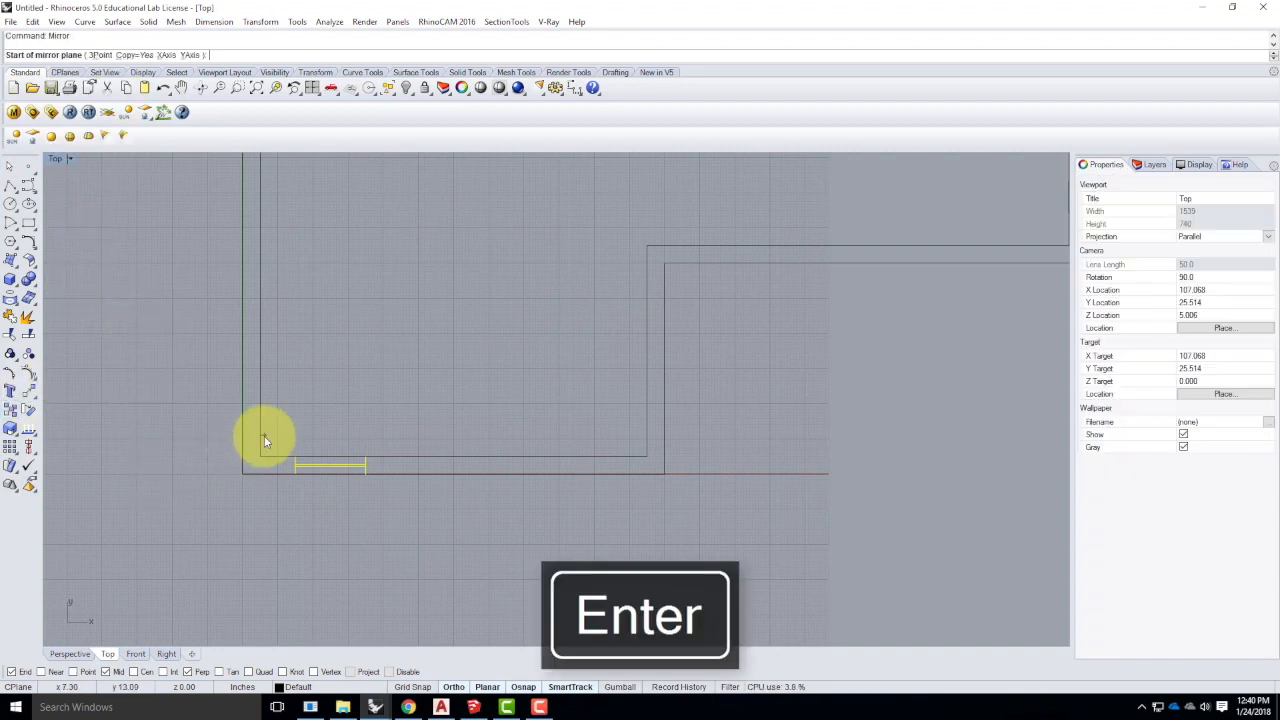
pyautogui.click(243, 474)
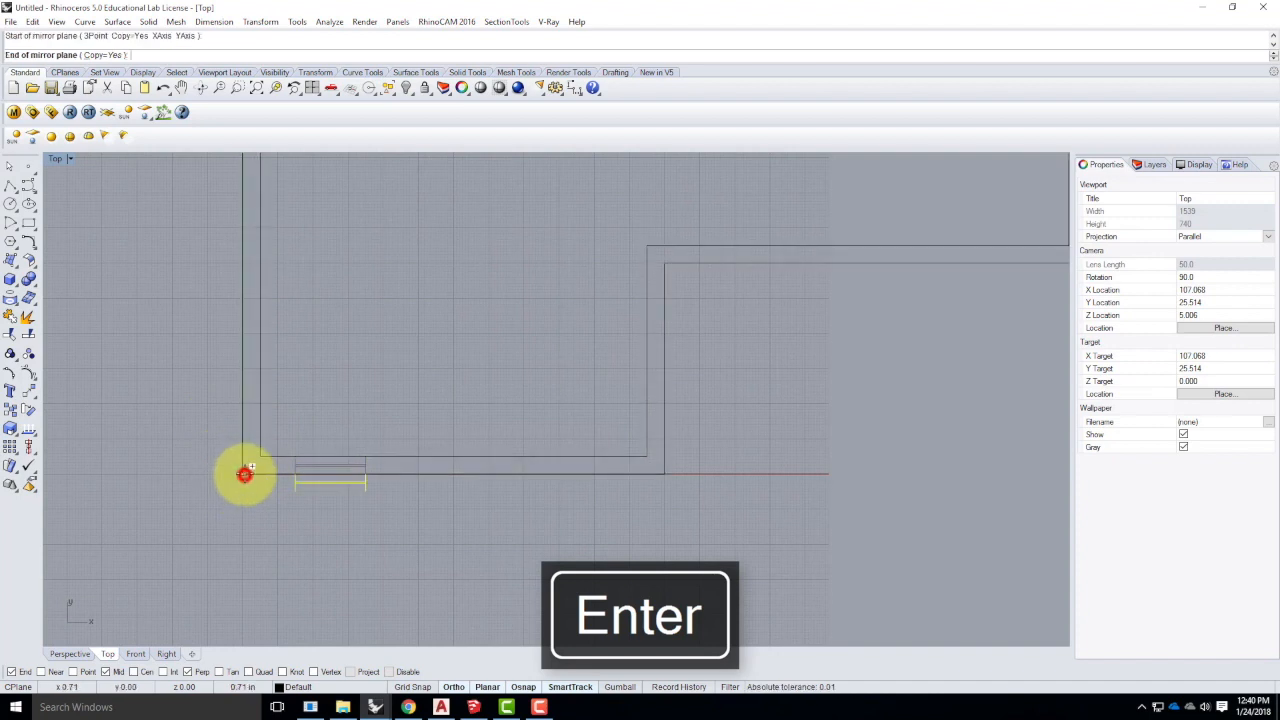
pyautogui.click(261, 461)
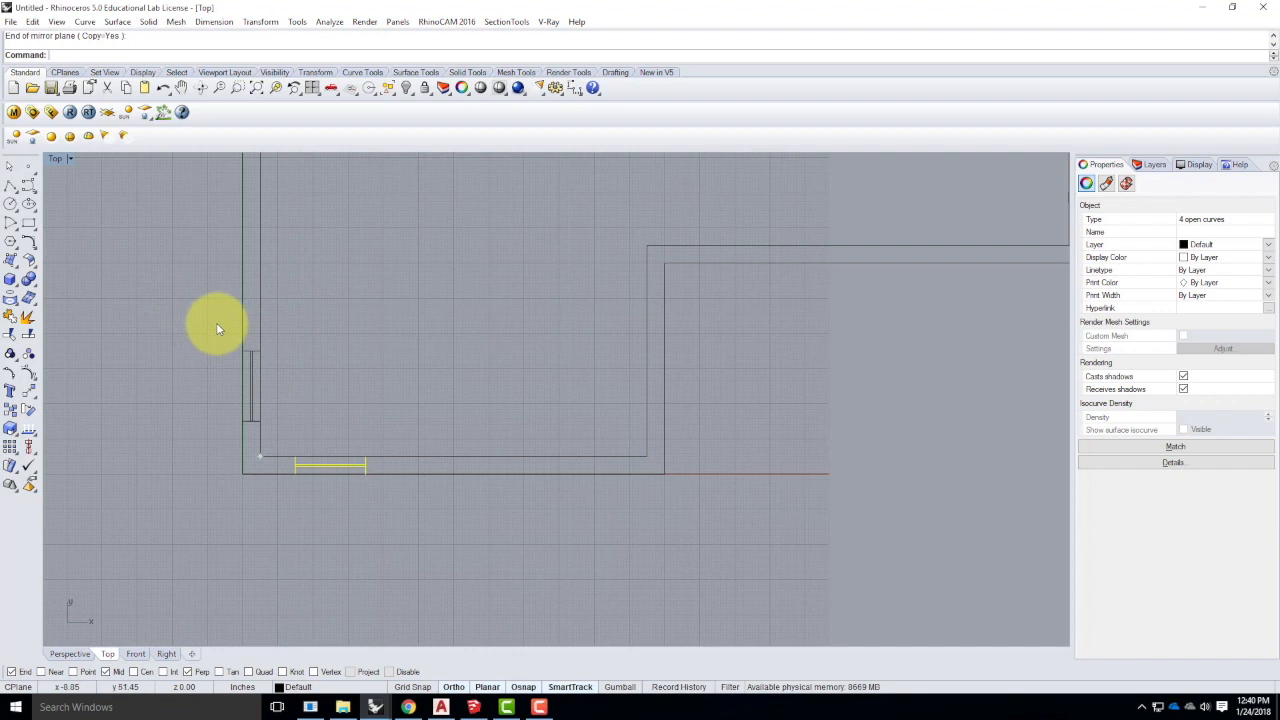
# - Select and delete the left-wall window copy, then undo the deletion
pyautogui.click(322, 432)
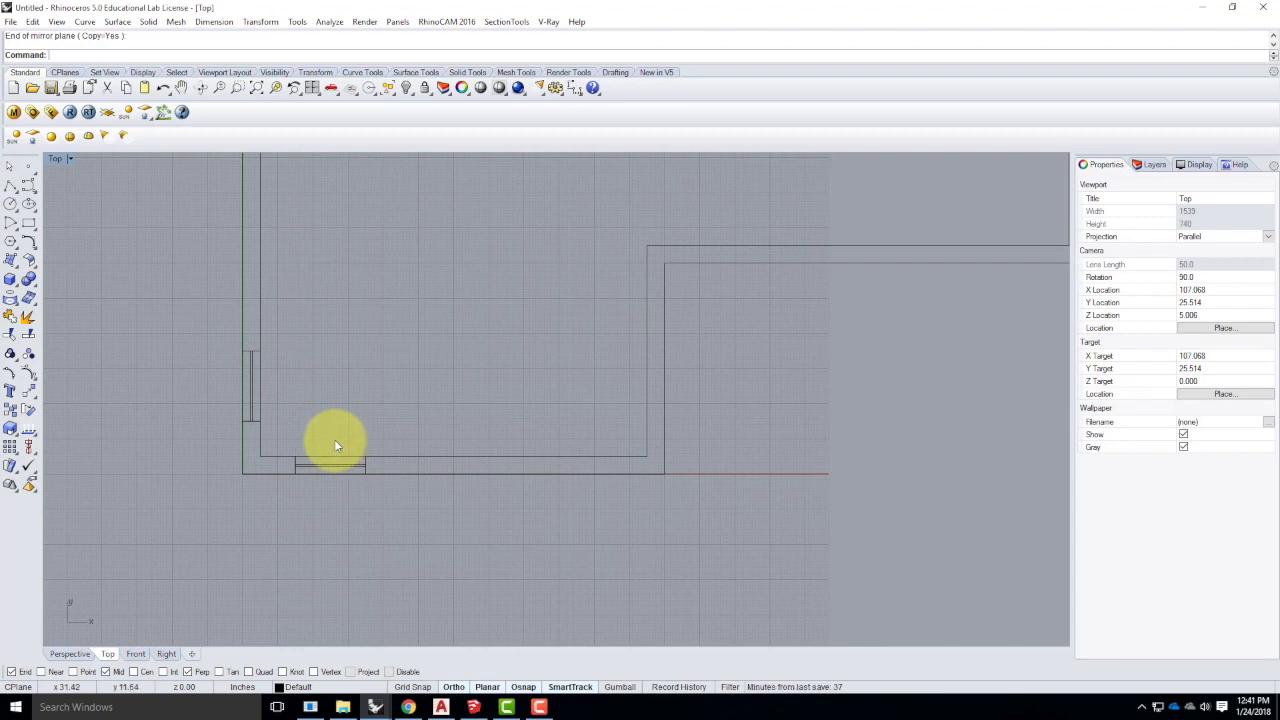
pyautogui.moveTo(183, 314); pyautogui.dragTo(314, 449)
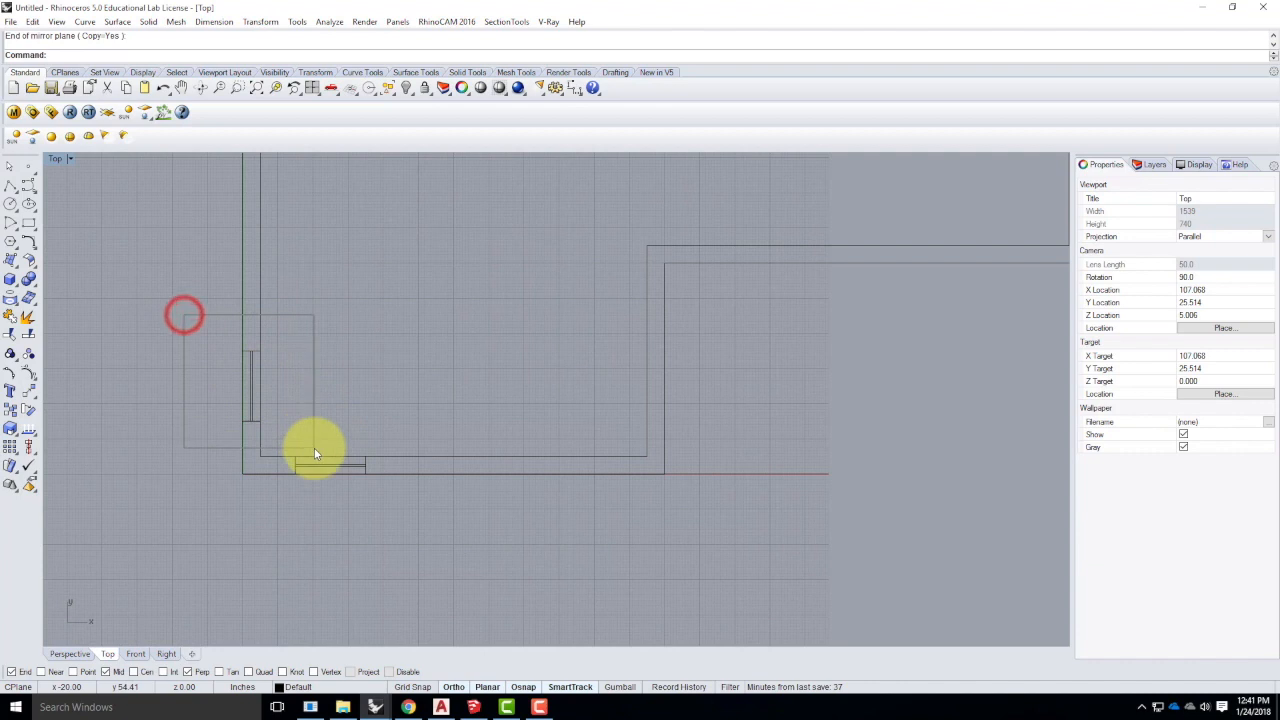
pyautogui.press('Delete')
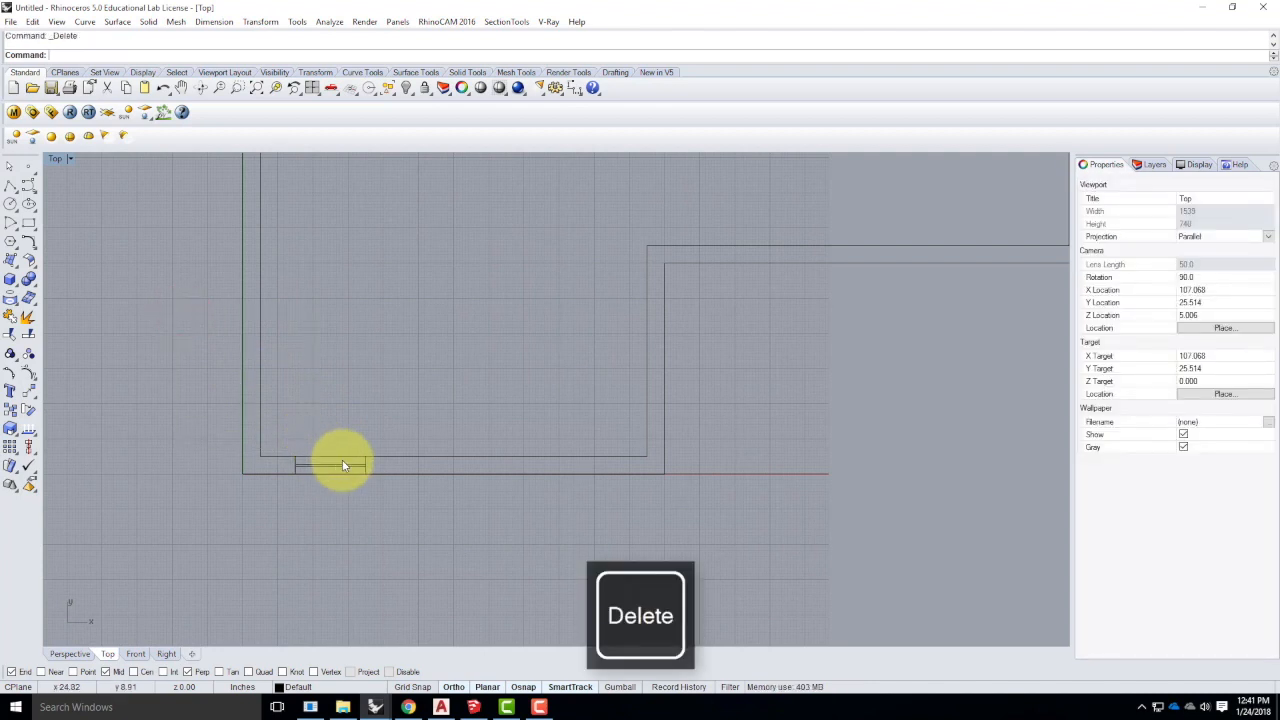
pyautogui.scroll(-5, 248, 599)
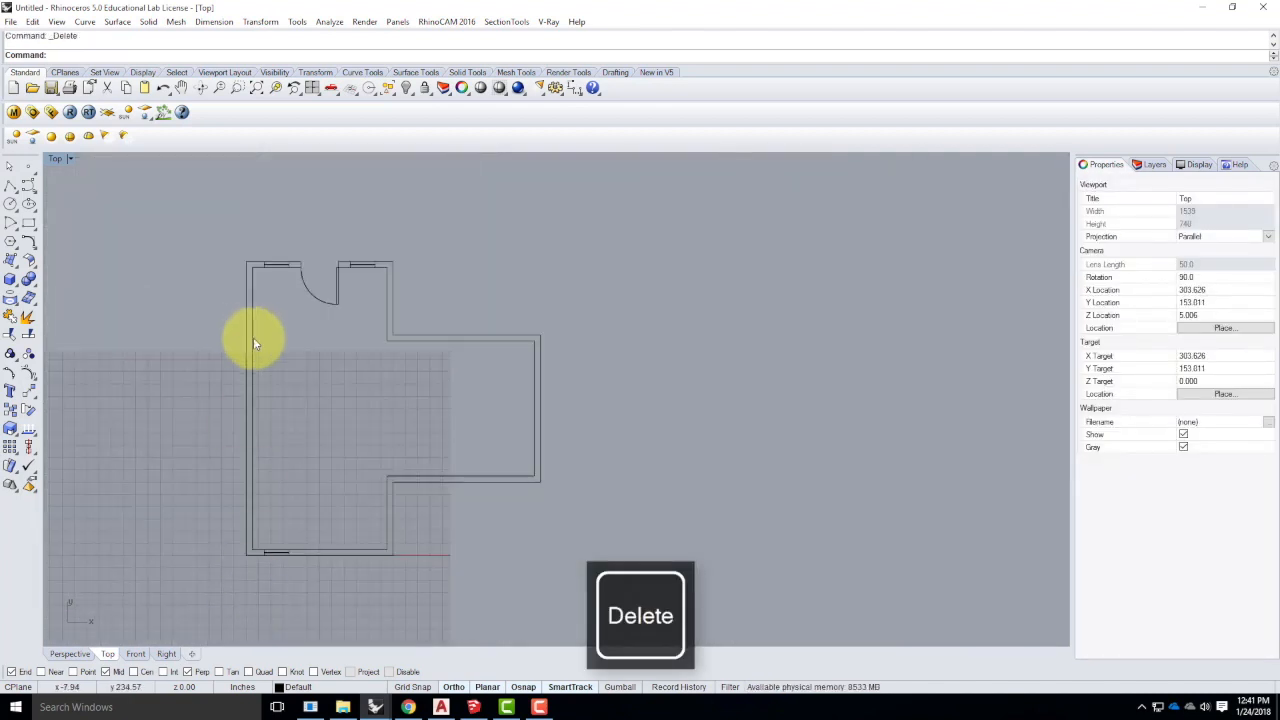
pyautogui.scroll(4, 263, 557)
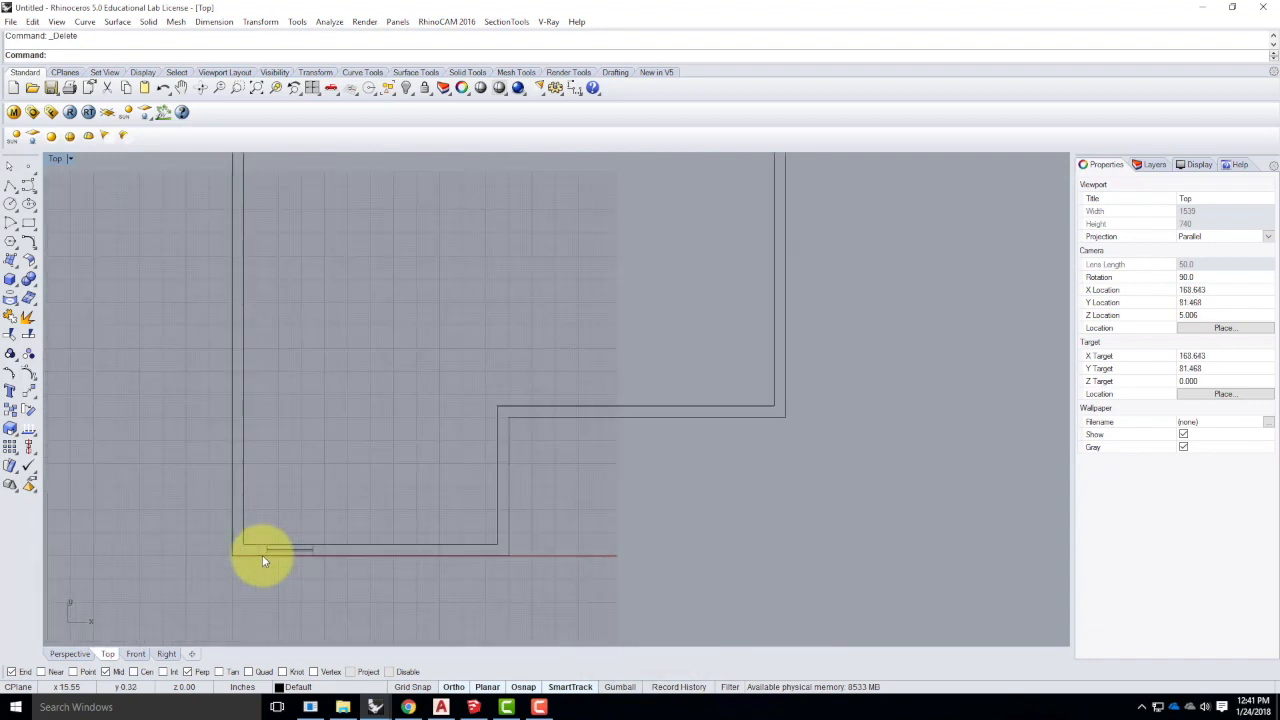
pyautogui.hotkey('ctrl', 'z')
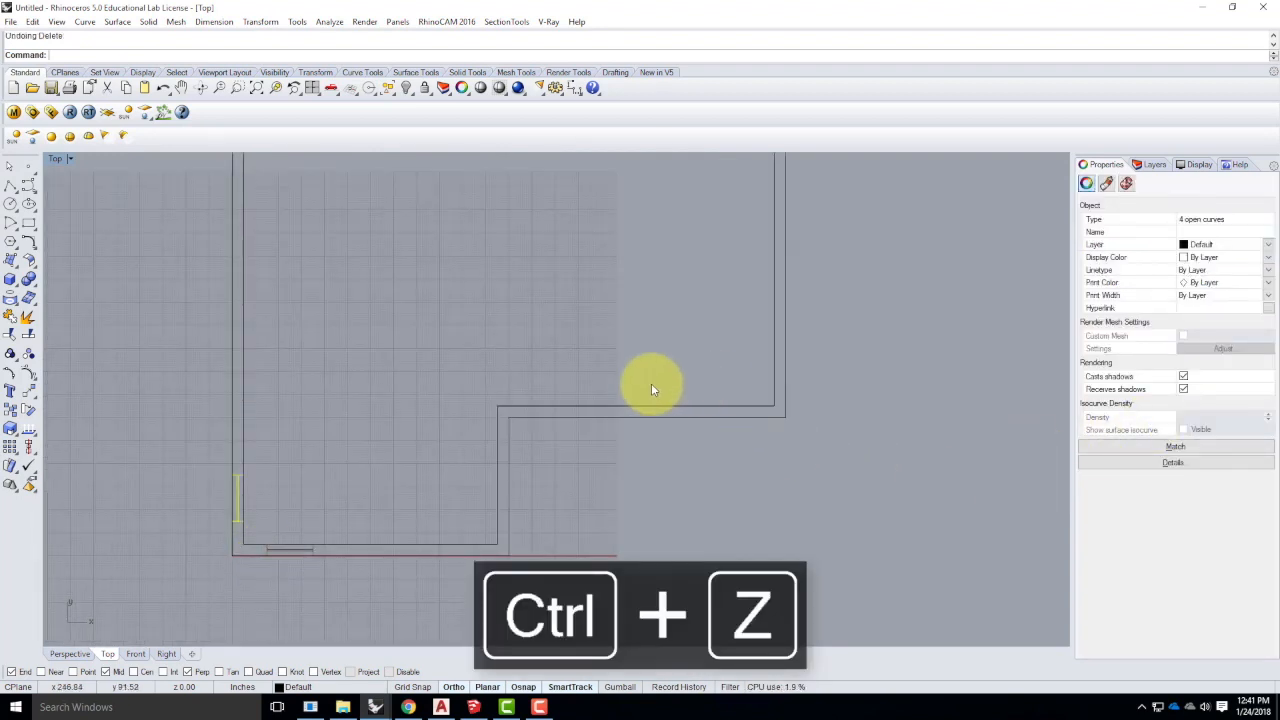
pyautogui.click(389, 437)
pyautogui.scroll(3, 202, 563)
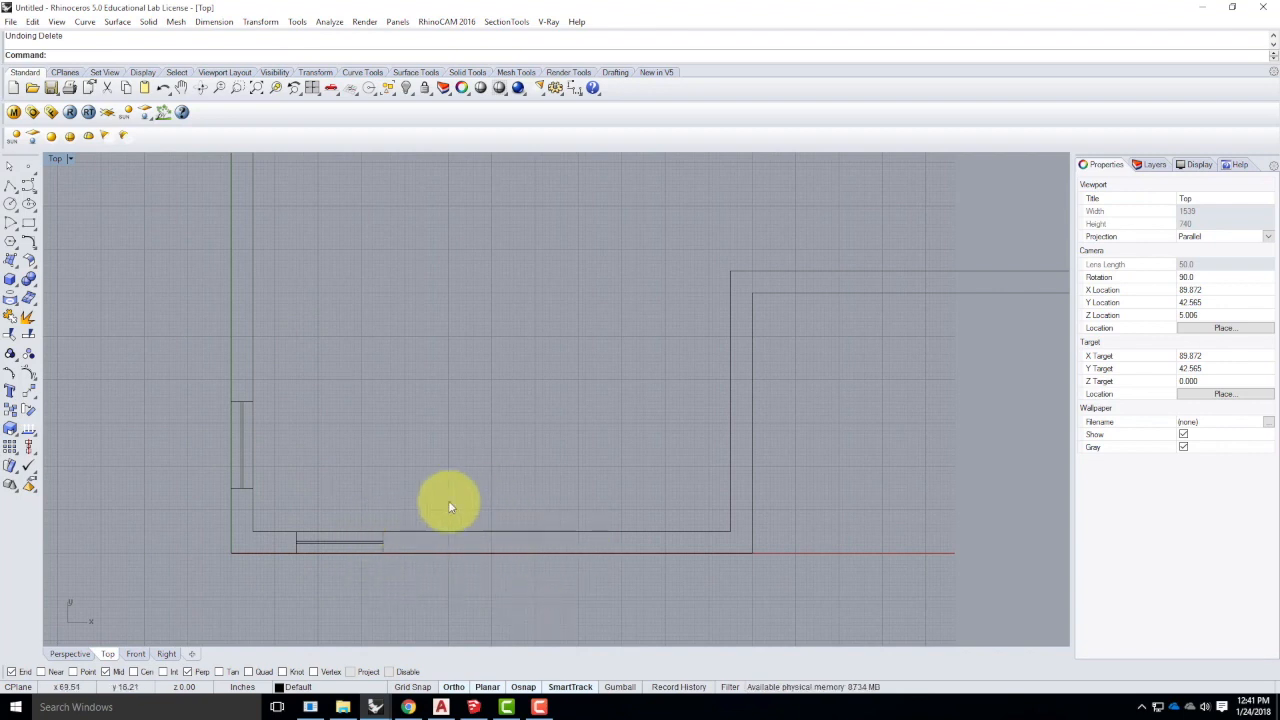
pyautogui.moveTo(285, 513); pyautogui.dragTo(405, 584)
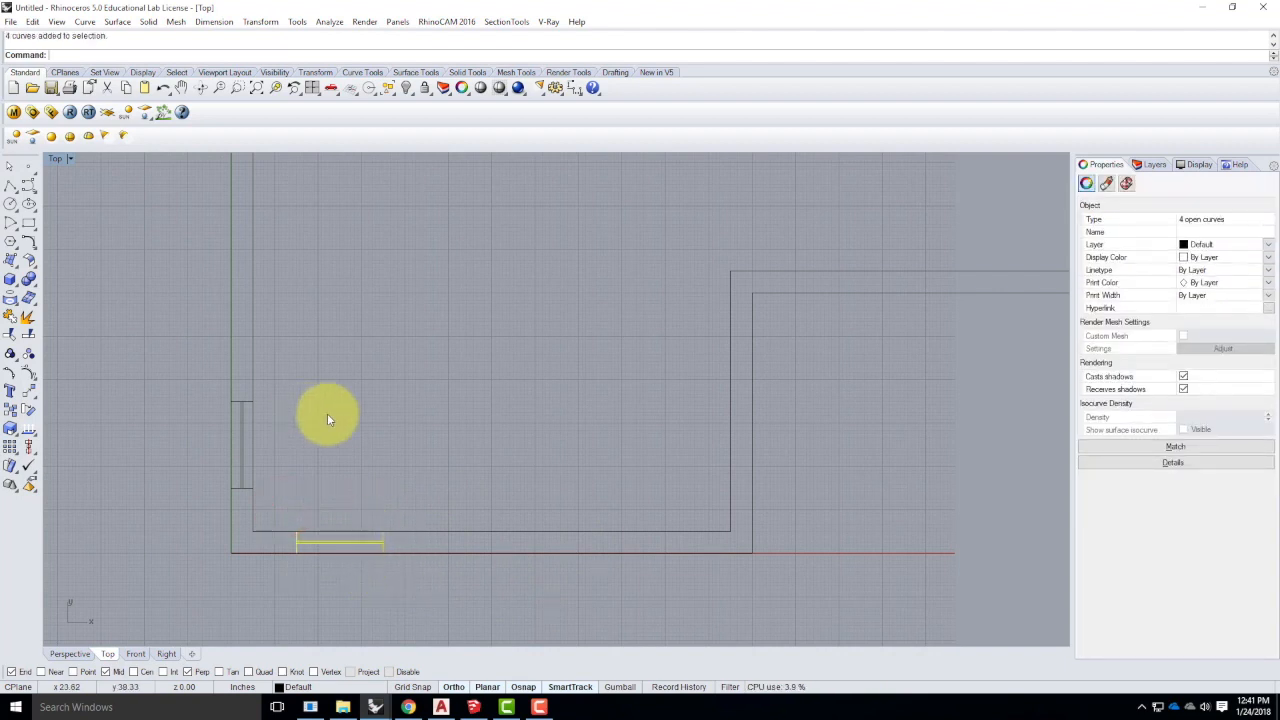
pyautogui.click(262, 23)
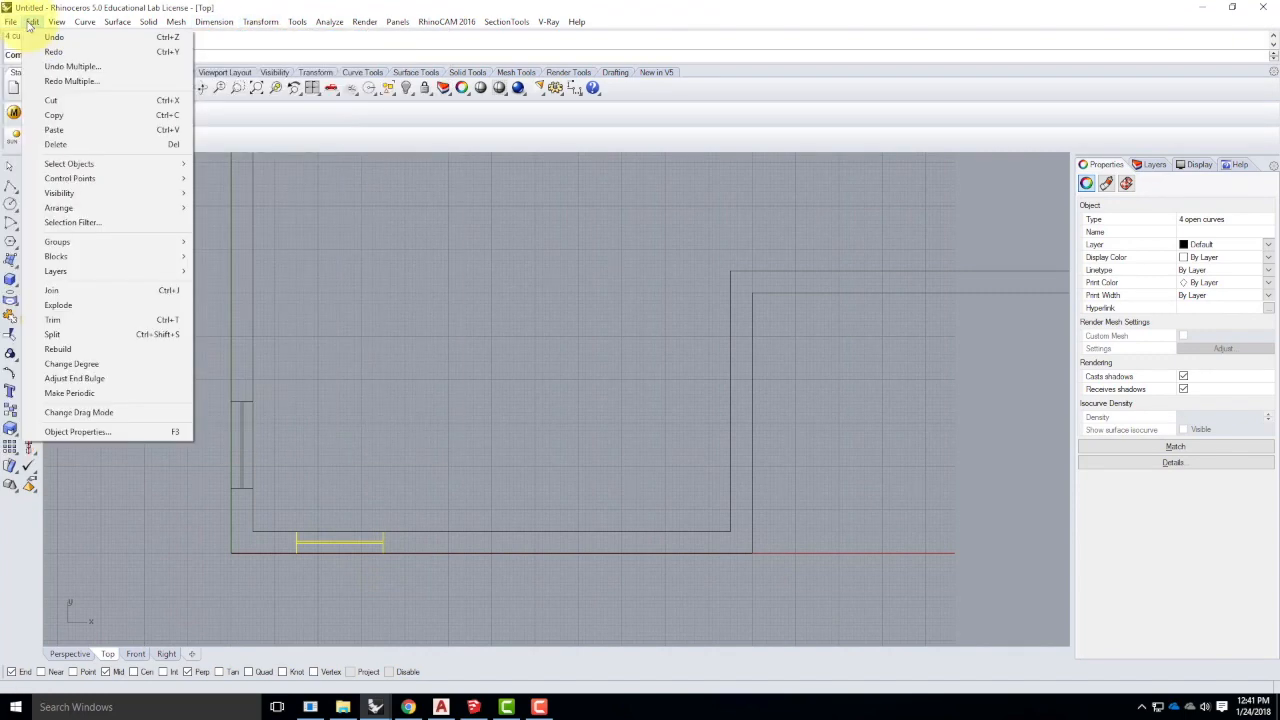
pyautogui.moveTo(255, 22)
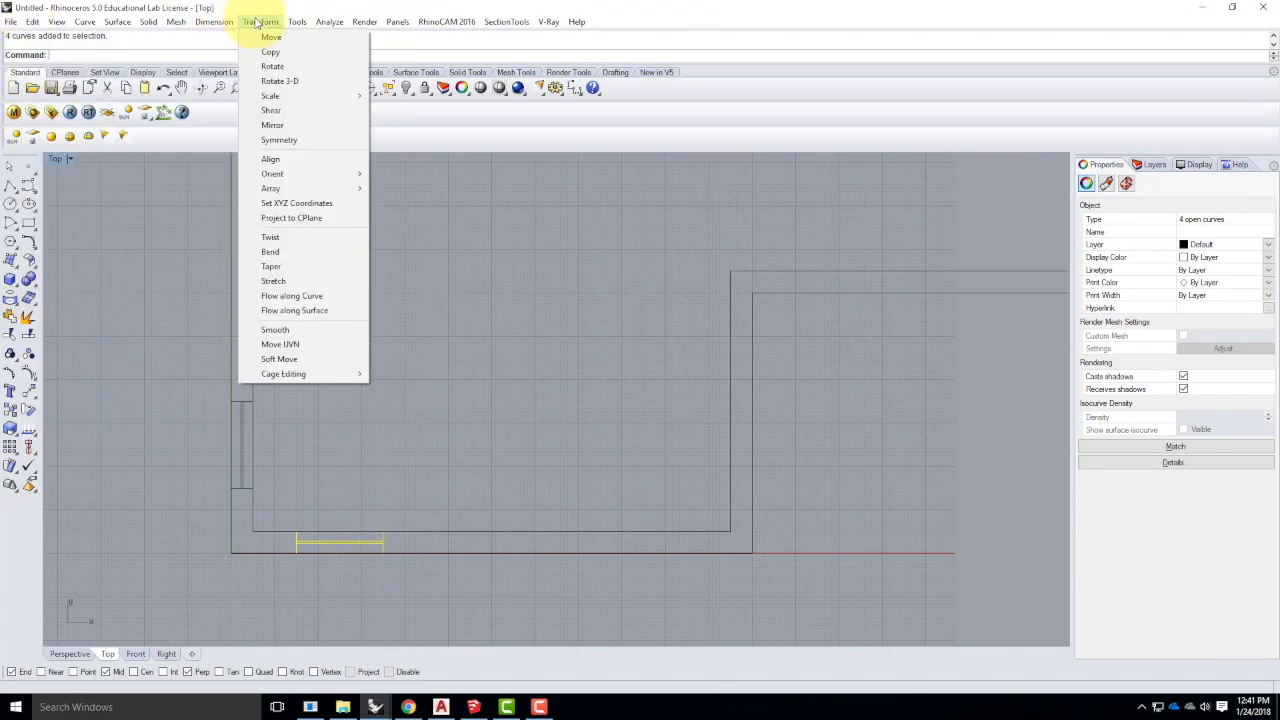
pyautogui.click(254, 49)
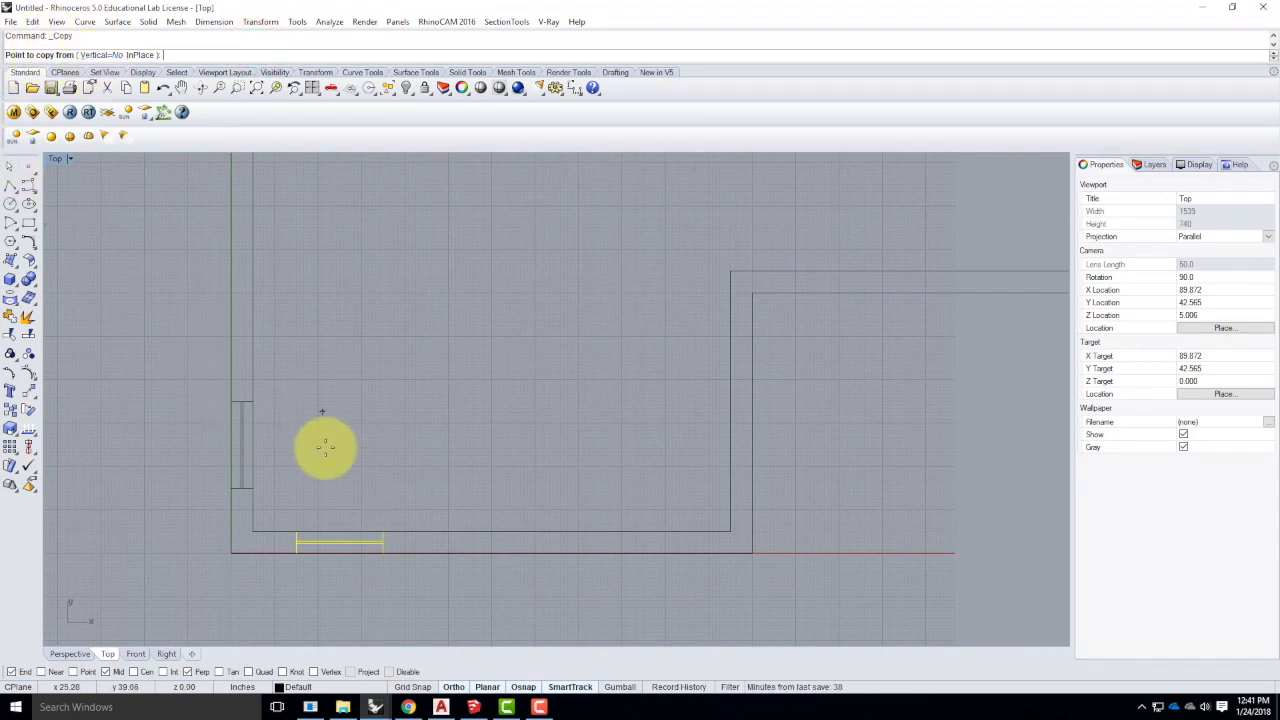
pyautogui.scroll(4, 318, 565)
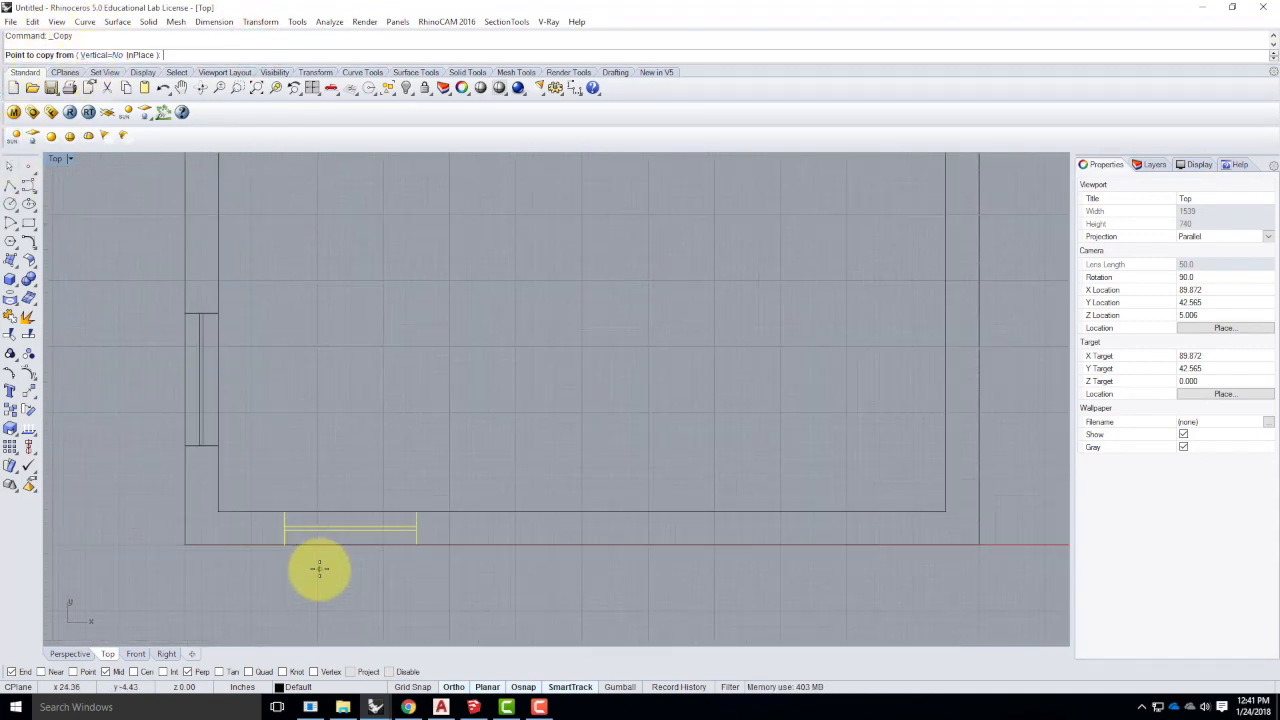
pyautogui.click(276, 539)
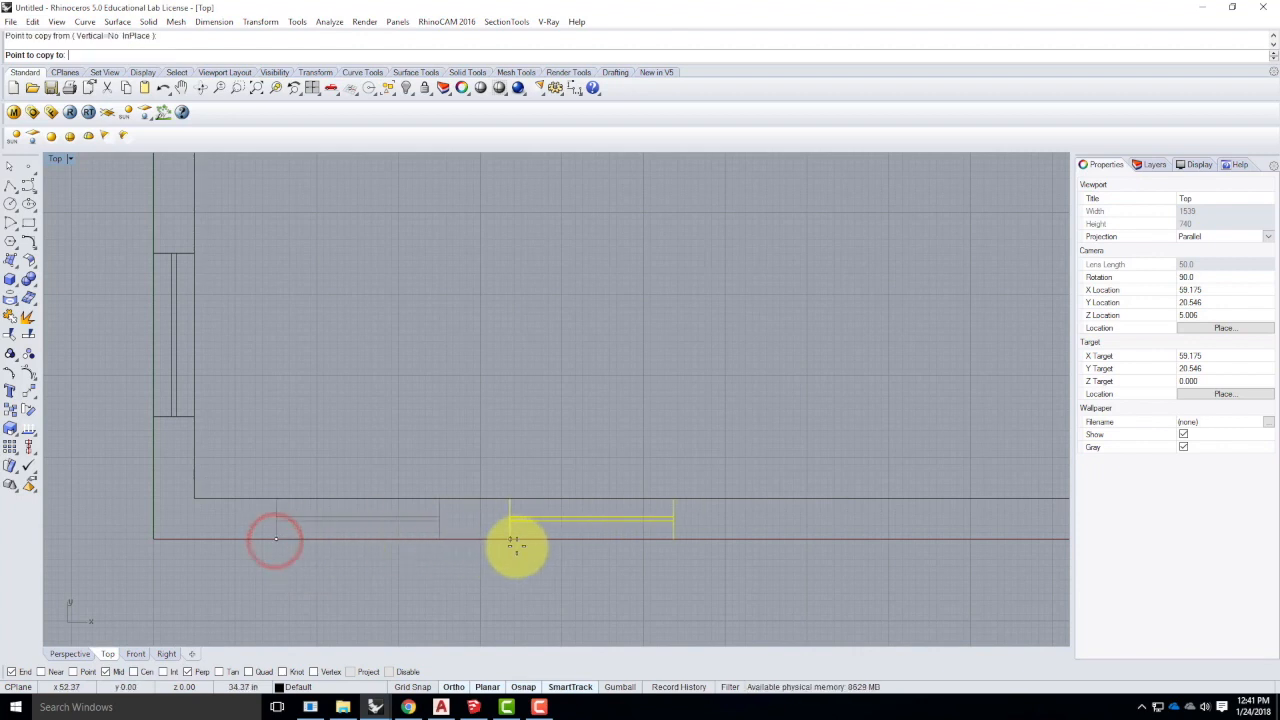
pyautogui.write('2\'6"')
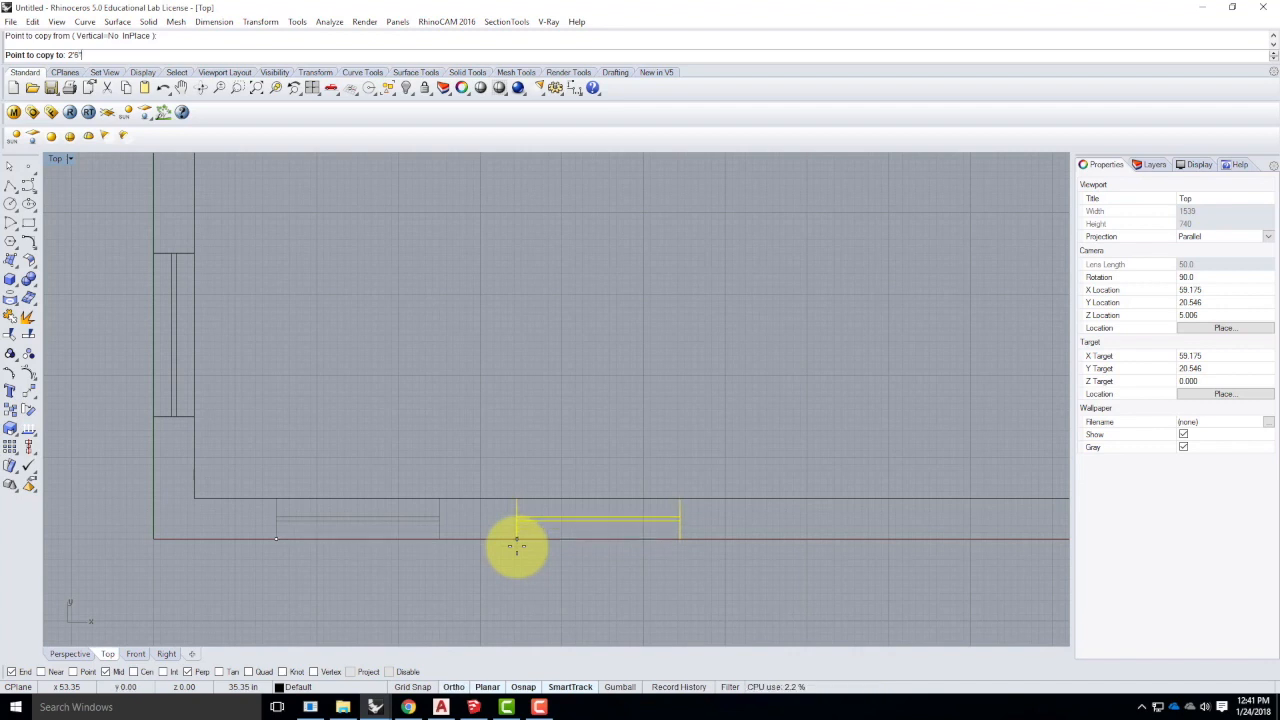
pyautogui.press('Return')
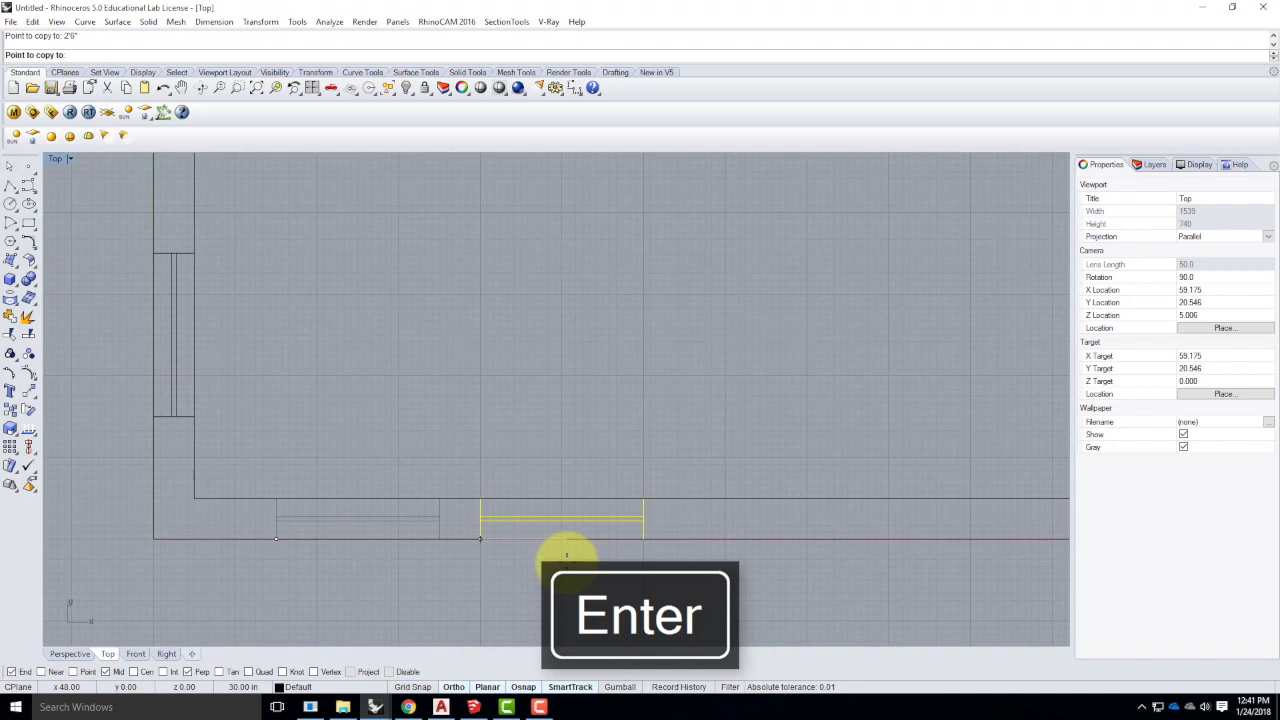
pyautogui.hotkey('ctrl', 'z')
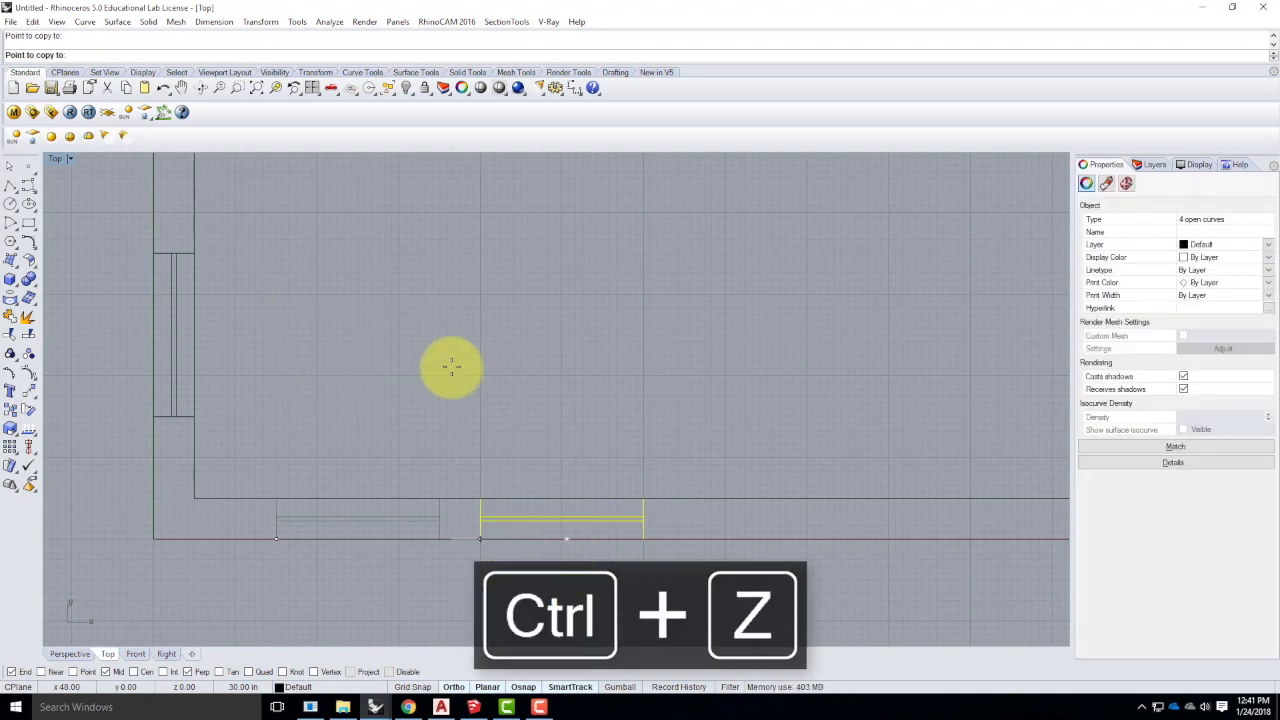
pyautogui.press('Escape')
pyautogui.write('mo')
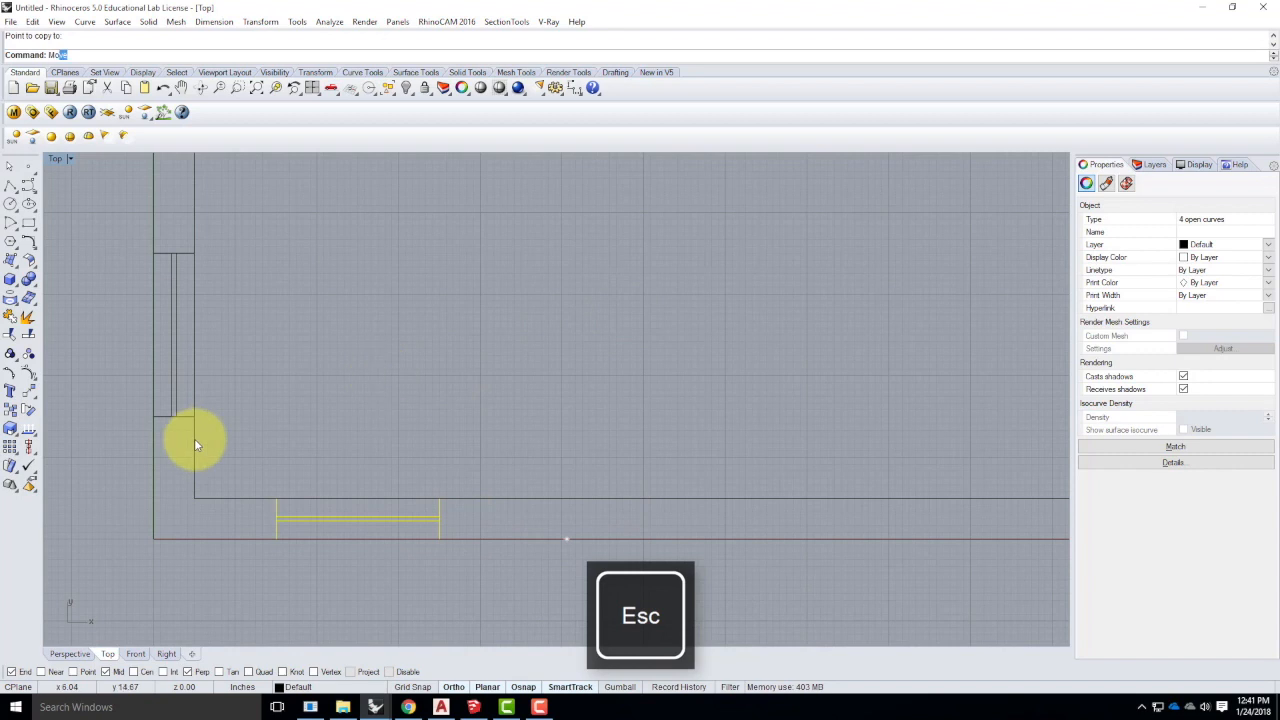
# - Move the selected bottom window 6" along the bottom wall
pyautogui.press('Return')
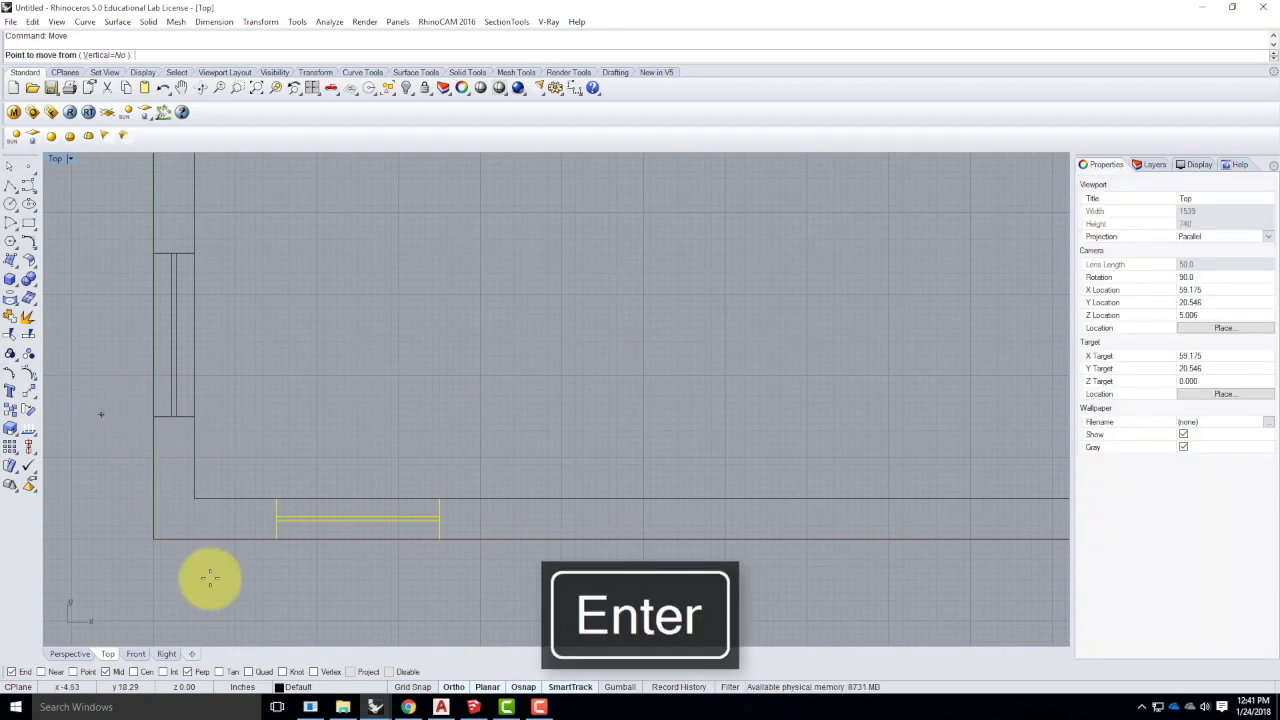
pyautogui.scroll(3, 271, 551)
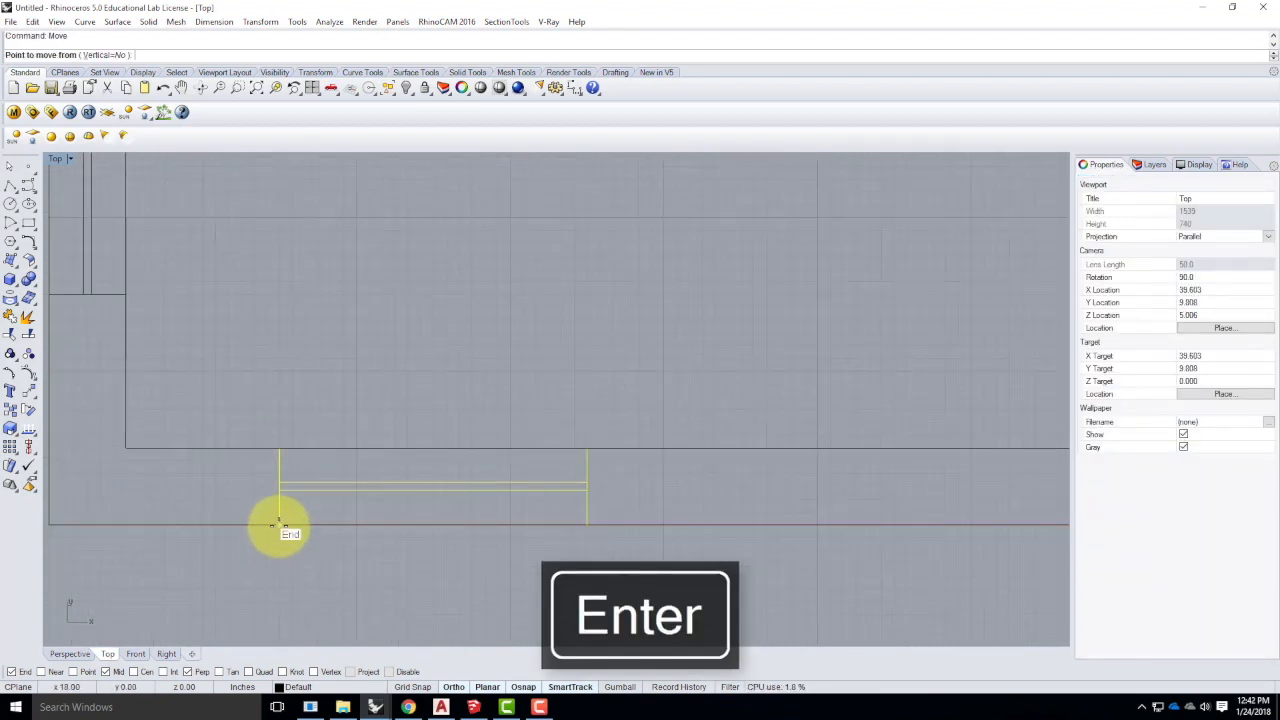
pyautogui.write('6')
pyautogui.press('Return')
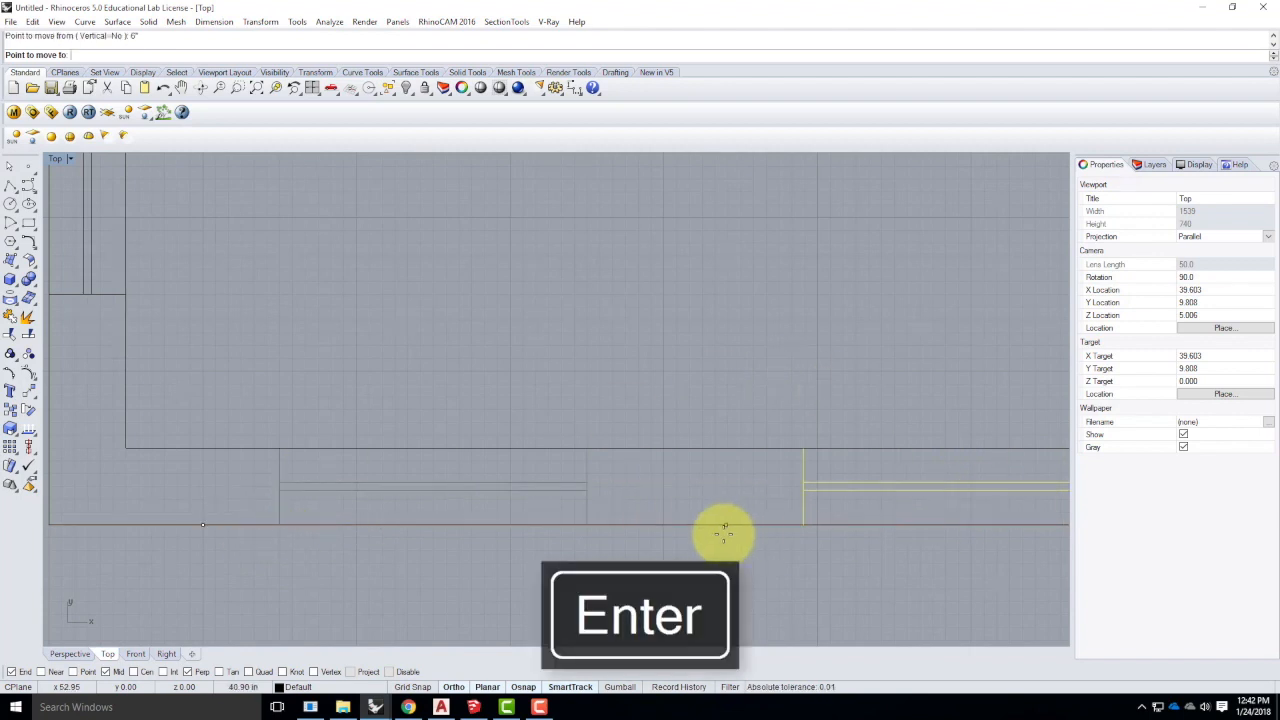
pyautogui.click(587, 525)
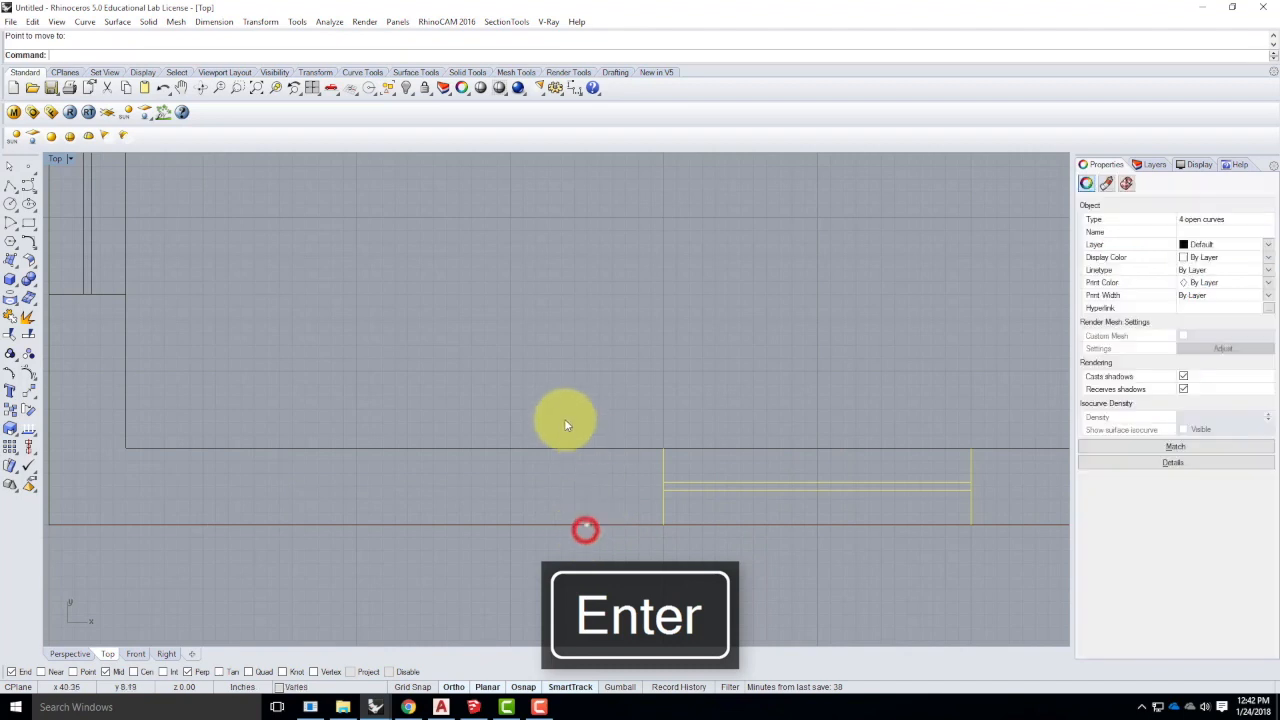
pyautogui.scroll(-3, 391, 357)
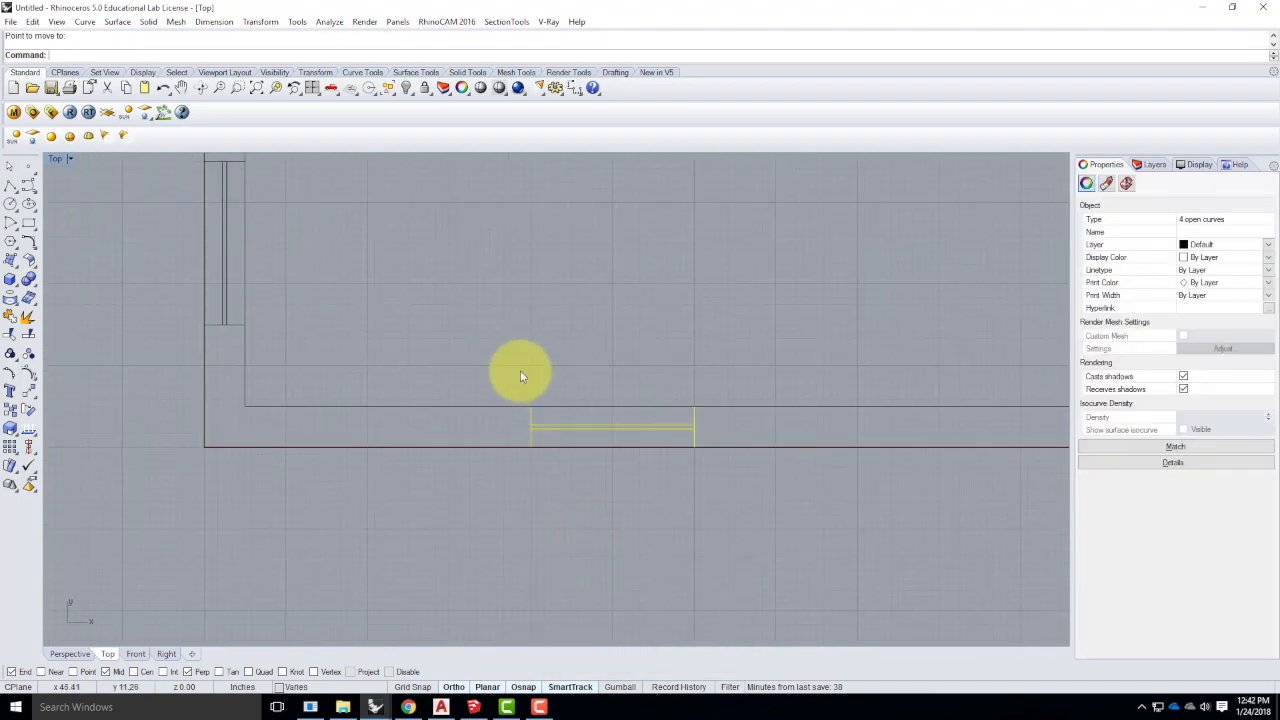
# - Copy the bottom window 6" along the wall to make a second window beside it
pyautogui.write('copy')
pyautogui.press('Return')
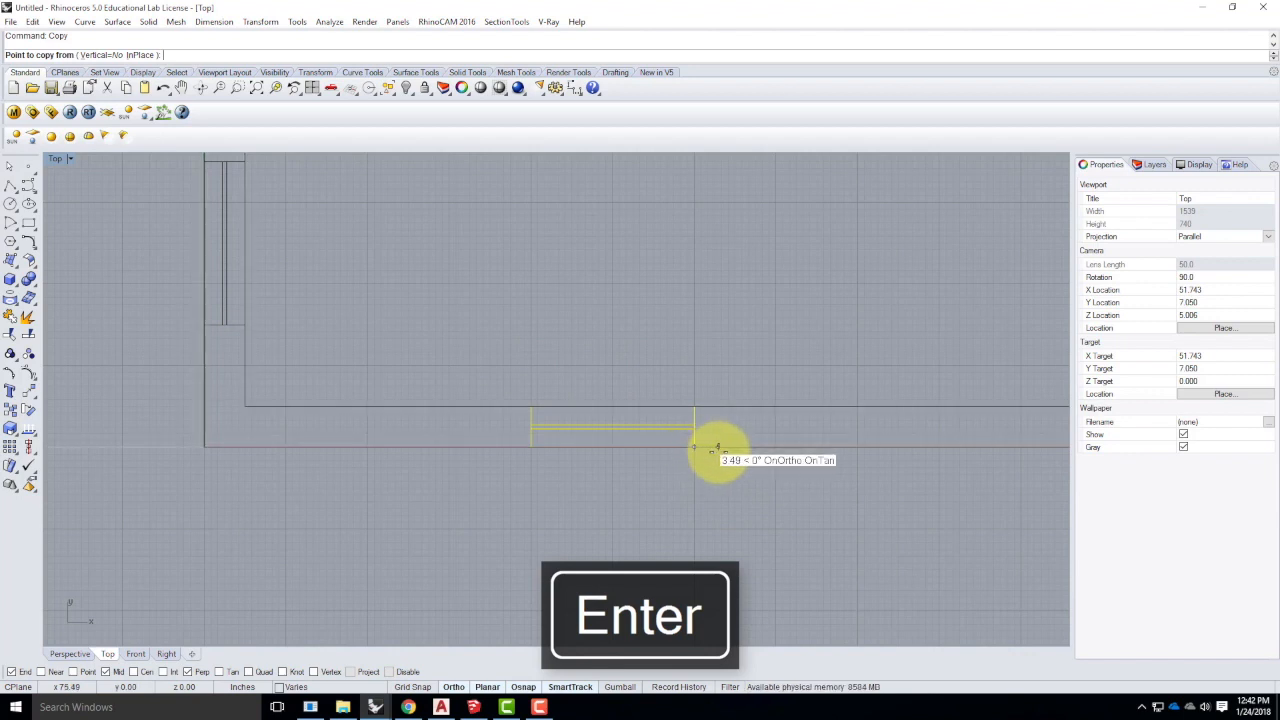
pyautogui.write('6"')
pyautogui.press('Return')
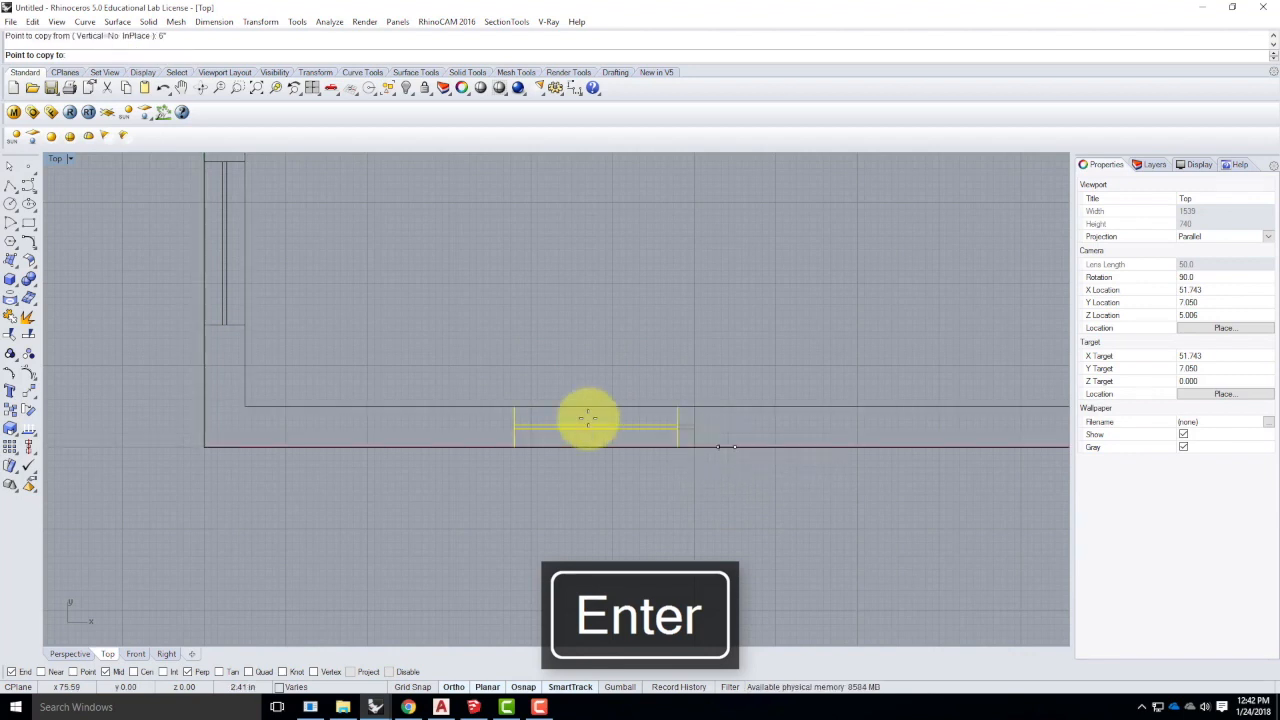
pyautogui.click(531, 448)
pyautogui.press('Return')
pyautogui.click(575, 528)
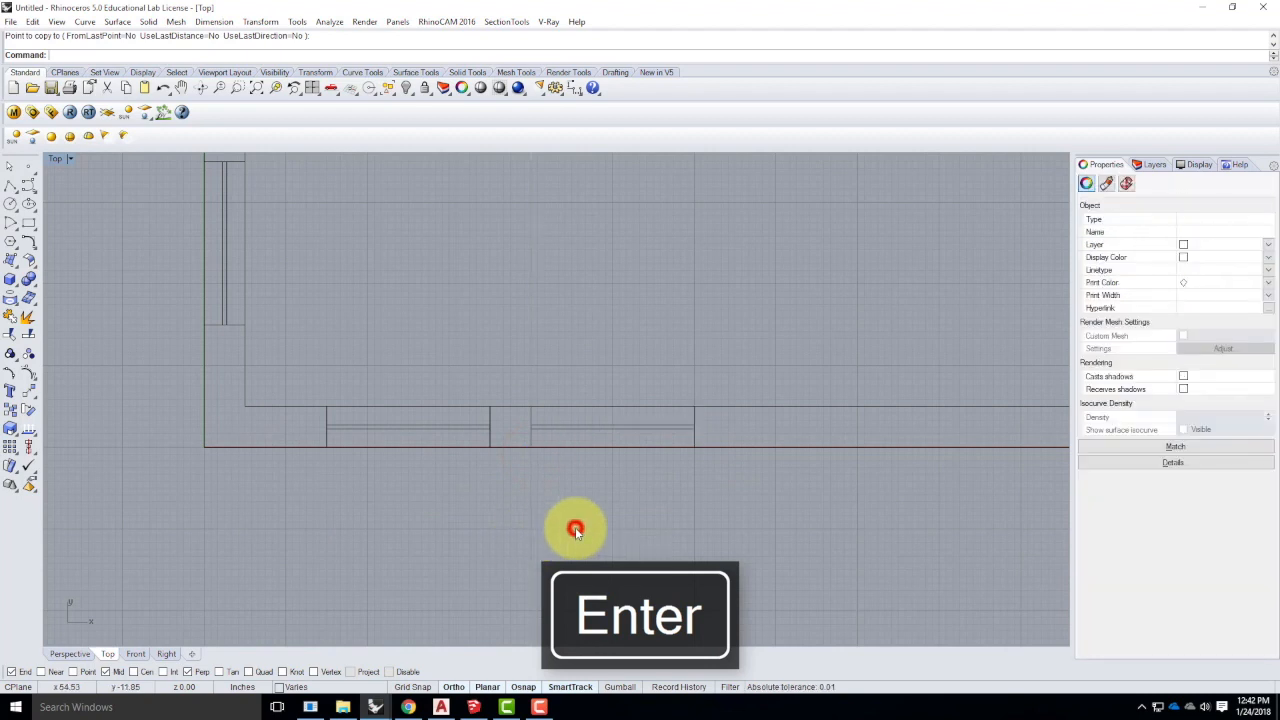
pyautogui.scroll(-5, 304, 551)
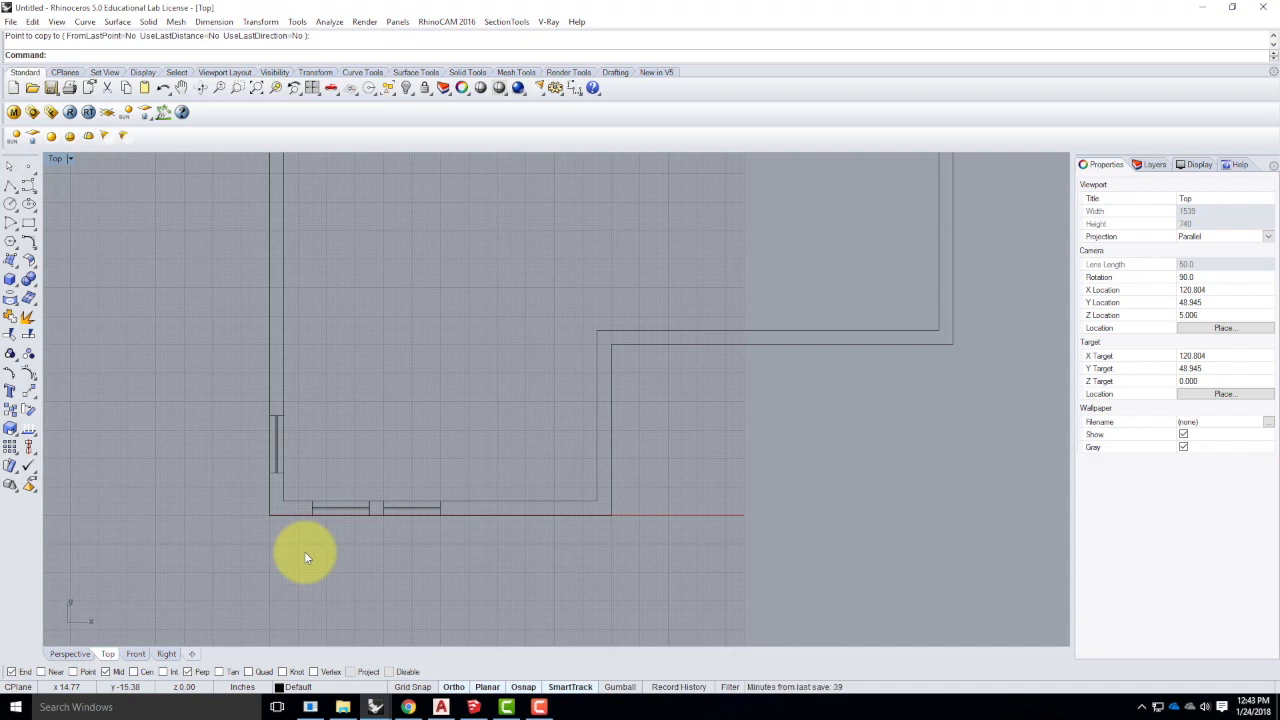
# - Zoom the Top viewport to fit the whole plan and show its Capture To Clipboard / To File options
pyautogui.scroll(-3, 537, 434)
pyautogui.scroll(-3, 545, 475)
pyautogui.scroll(1, 575, 373)
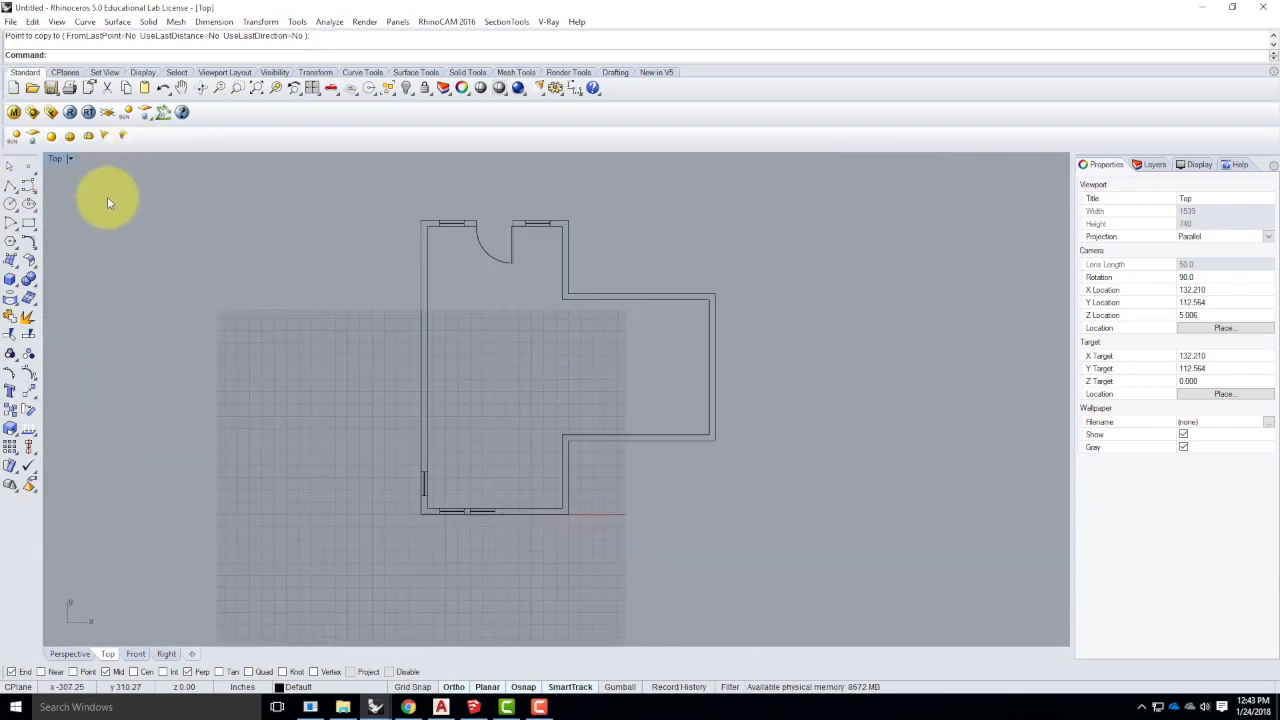
pyautogui.click(69, 158)
pyautogui.moveTo(128, 510)
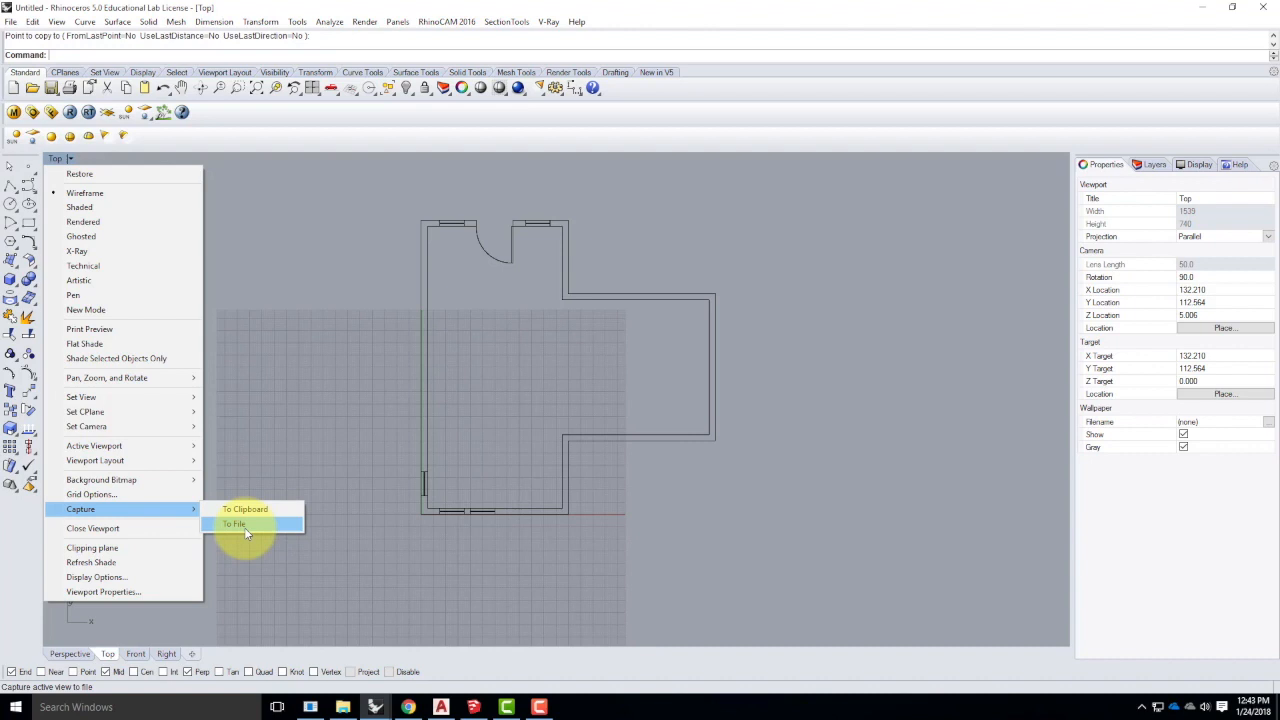
# - Capture the Top view To File and browse to Live Demonstrations > Live - A136 Exercises > Ex202
pyautogui.click(325, 401)
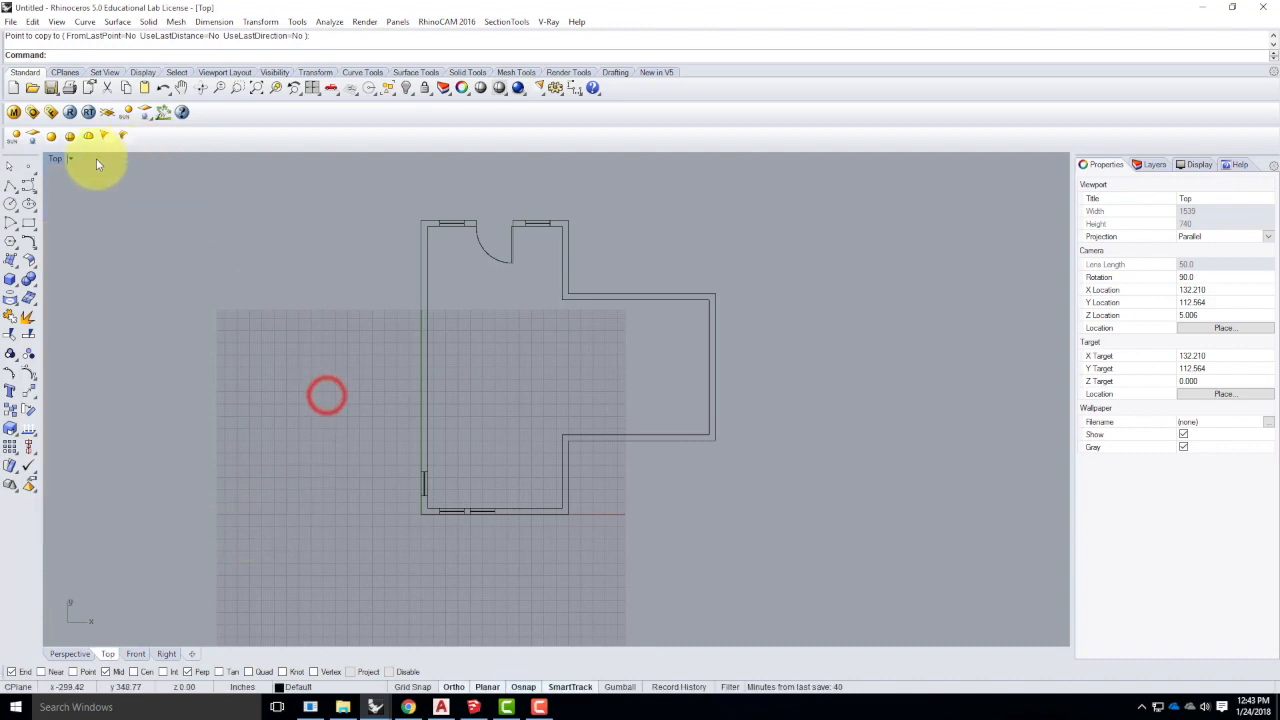
pyautogui.click(70, 158)
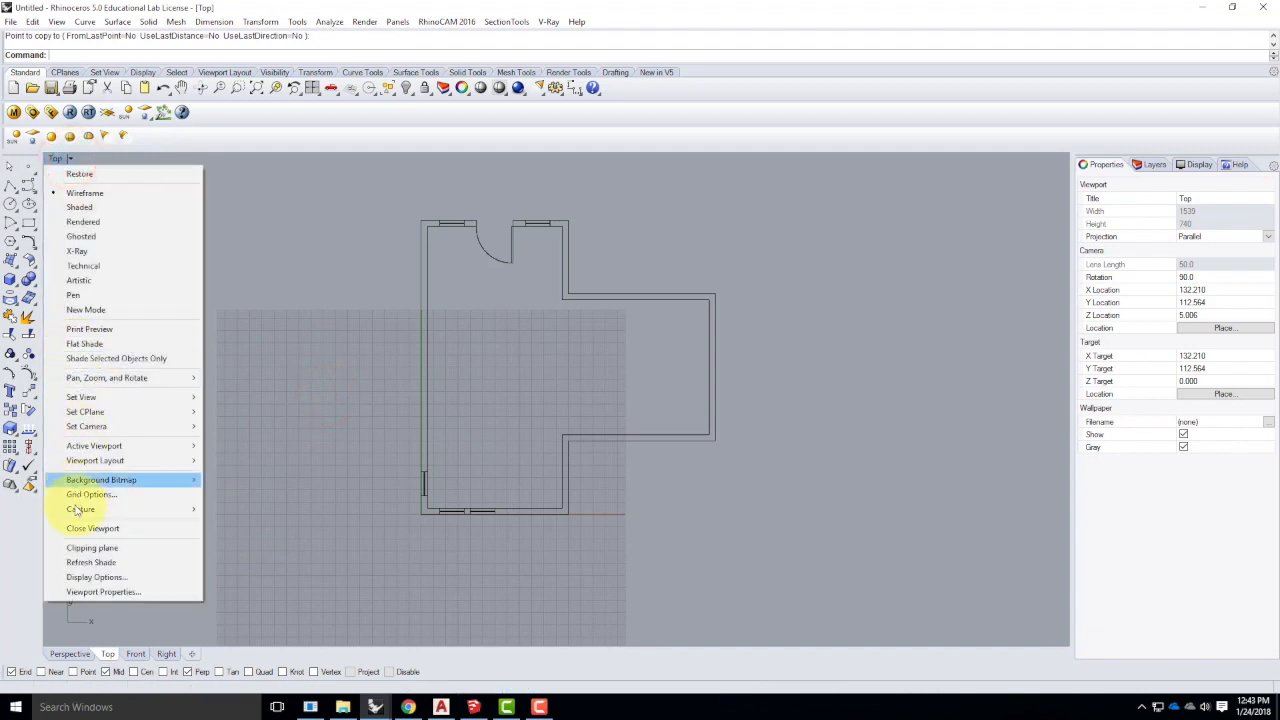
pyautogui.moveTo(88, 509)
pyautogui.click(240, 526)
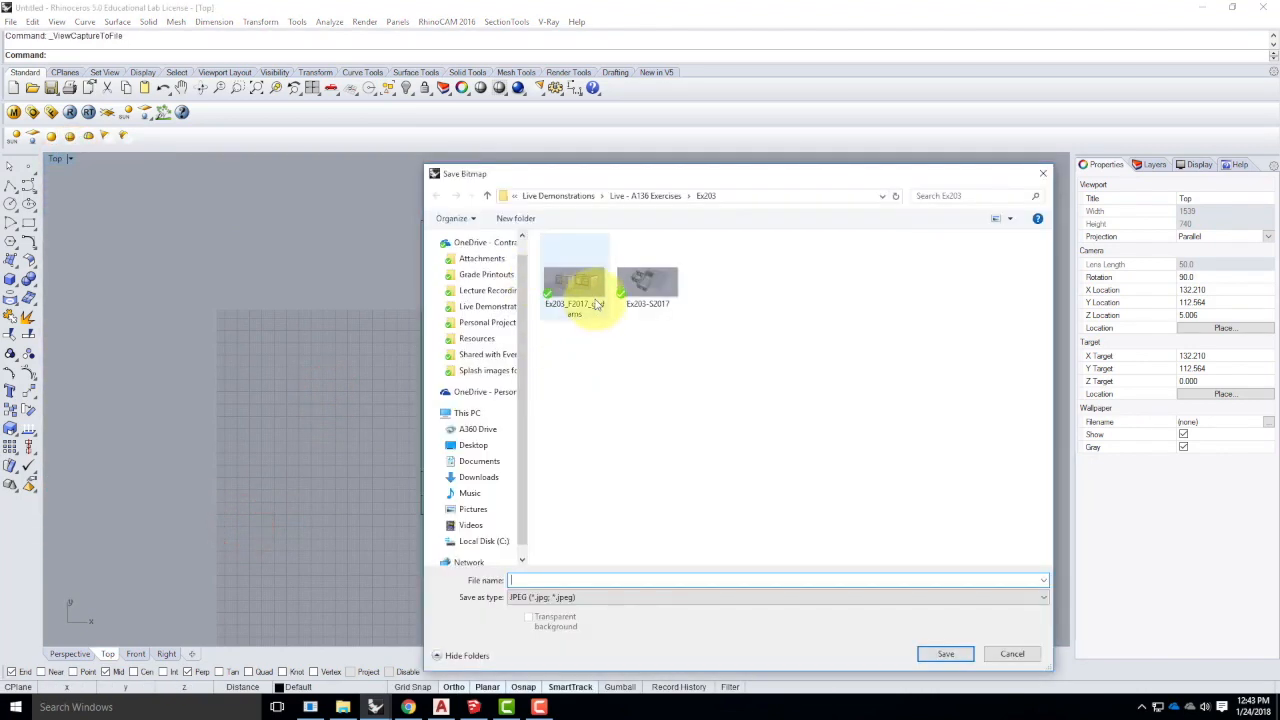
pyautogui.click(571, 196)
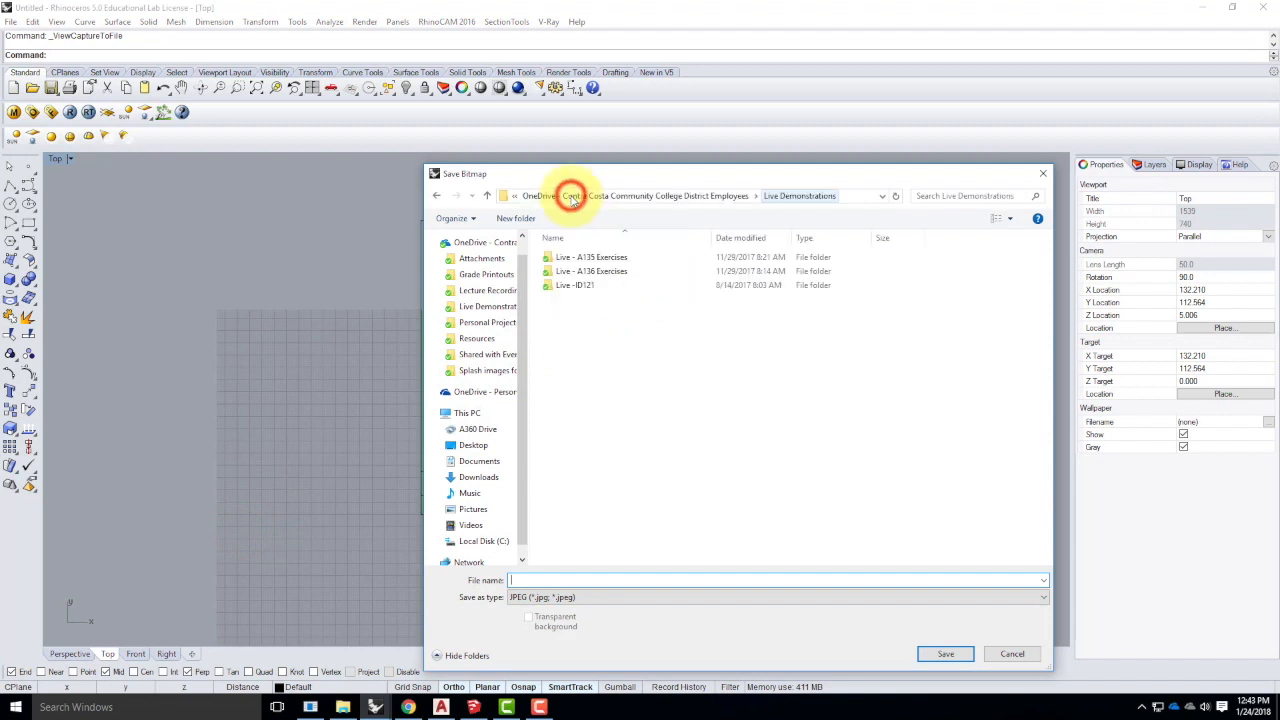
pyautogui.doubleClick(604, 273)
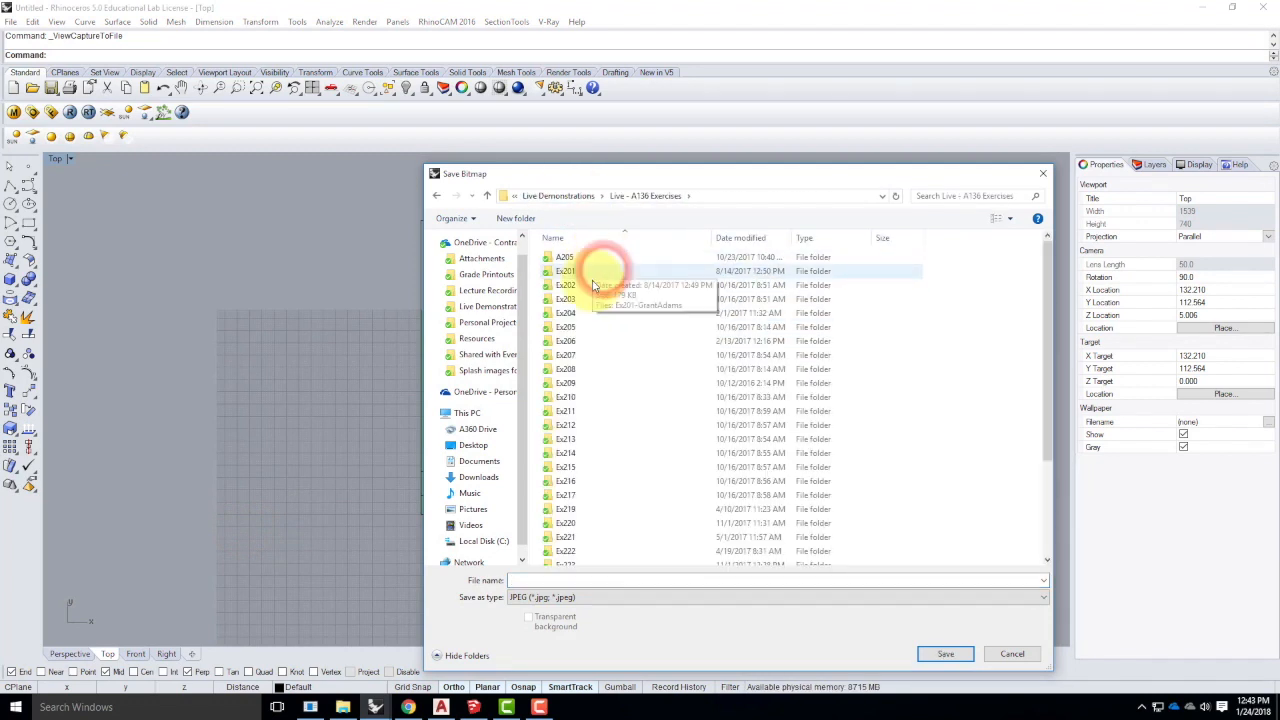
pyautogui.doubleClick(592, 287)
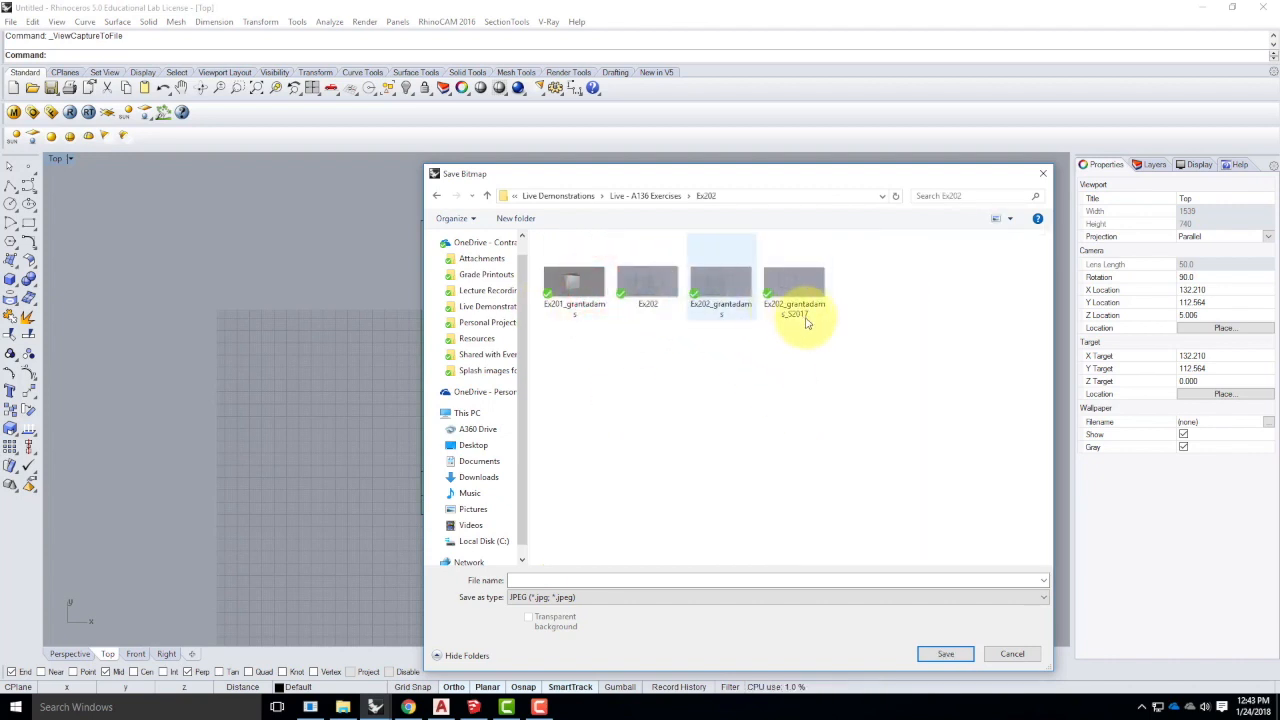
# - Name the JPEG after the earlier S2017 capture but ending S2018, and save it
pyautogui.click(797, 288)
pyautogui.click(586, 580)
pyautogui.click(600, 580)
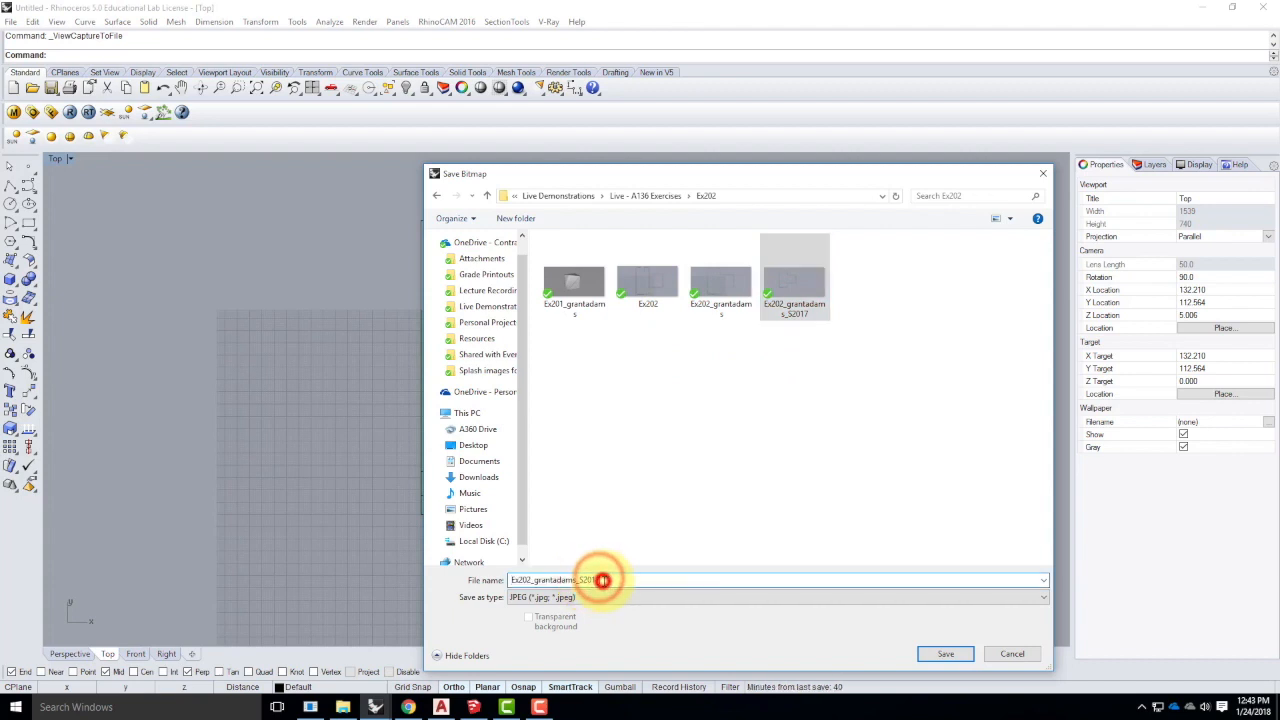
pyautogui.press('BackSpace')
pyautogui.write('8')
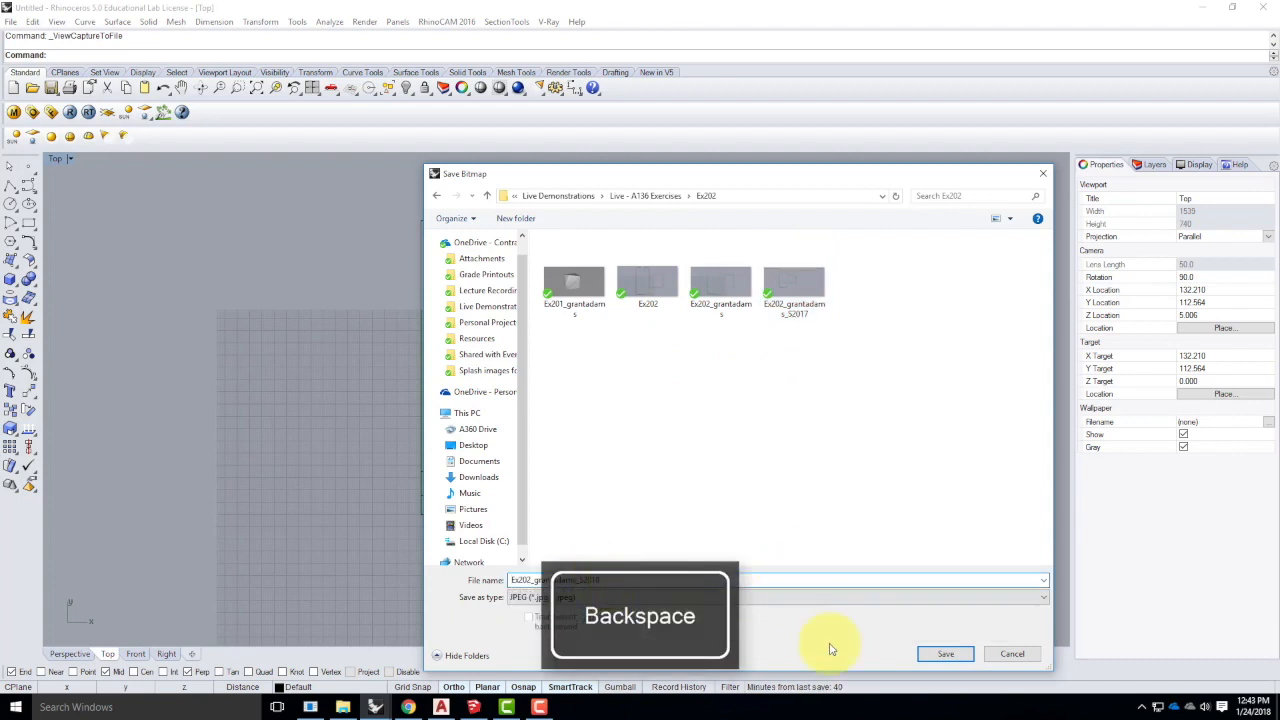
pyautogui.click(950, 655)
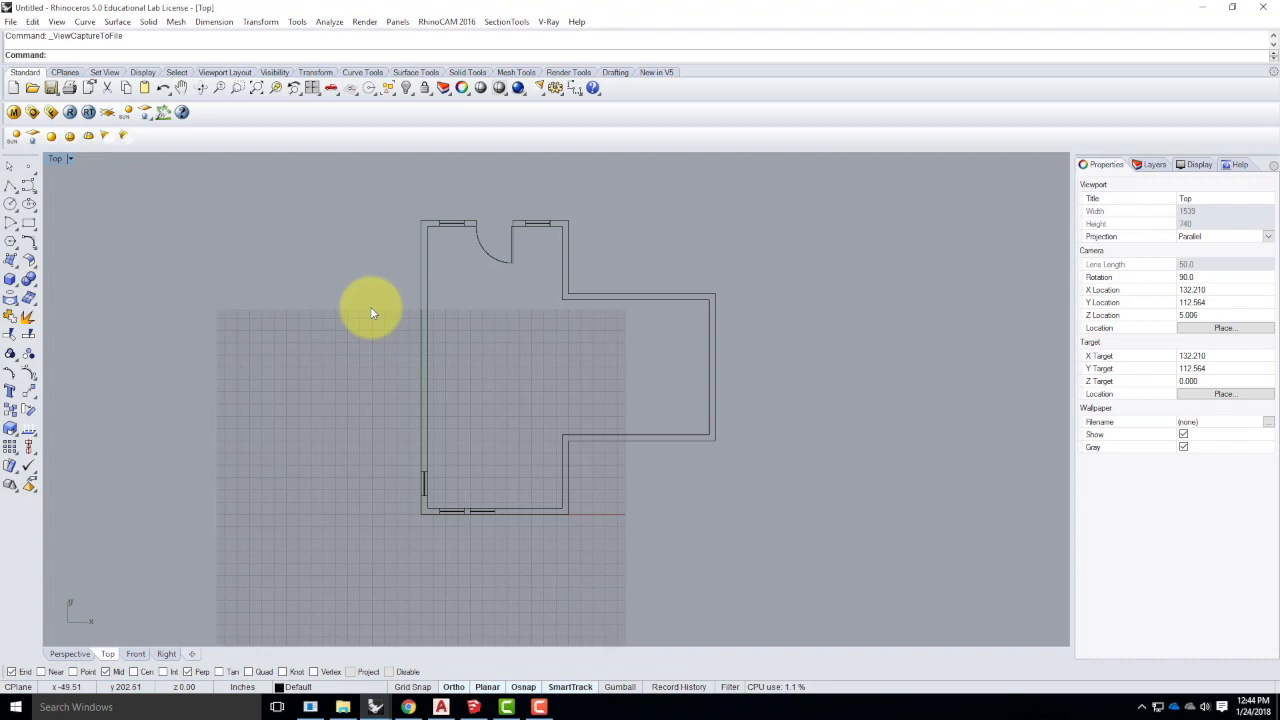
# - Start saving the model and browse to Live Demonstrations > Live - A136 Exercises > Ex202
pyautogui.click(10, 21)
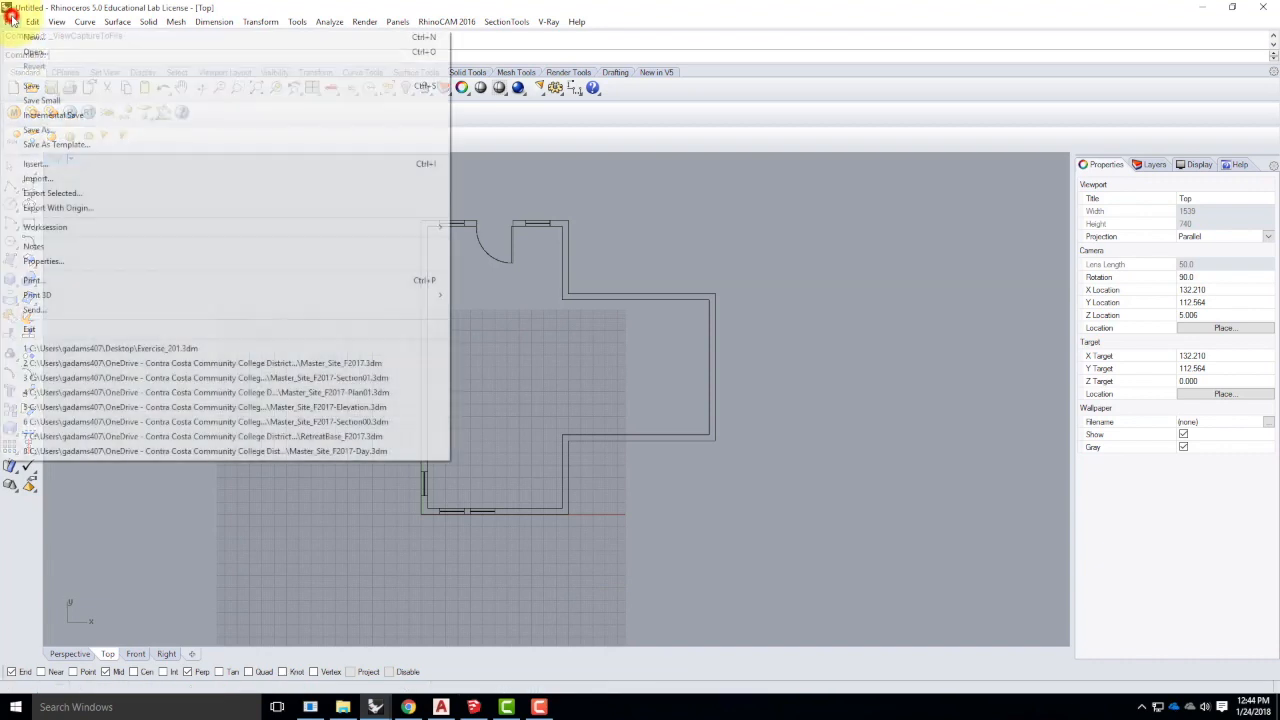
pyautogui.click(42, 87)
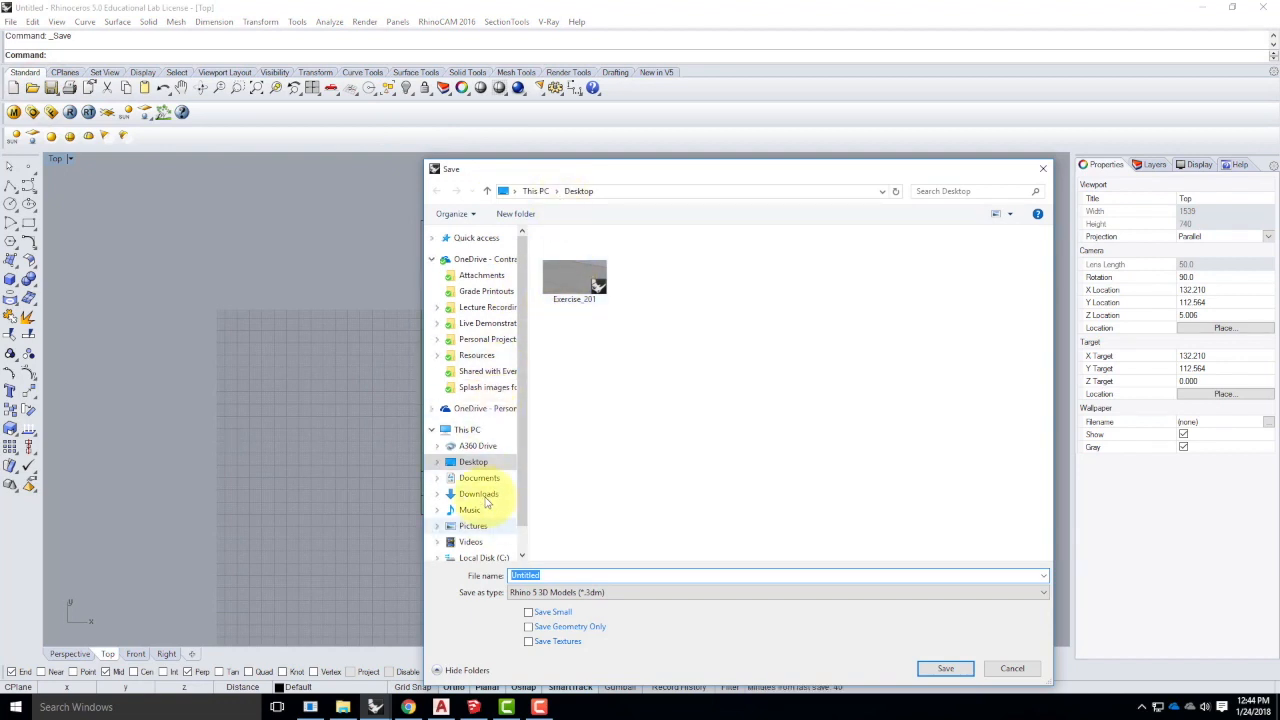
pyautogui.click(483, 323)
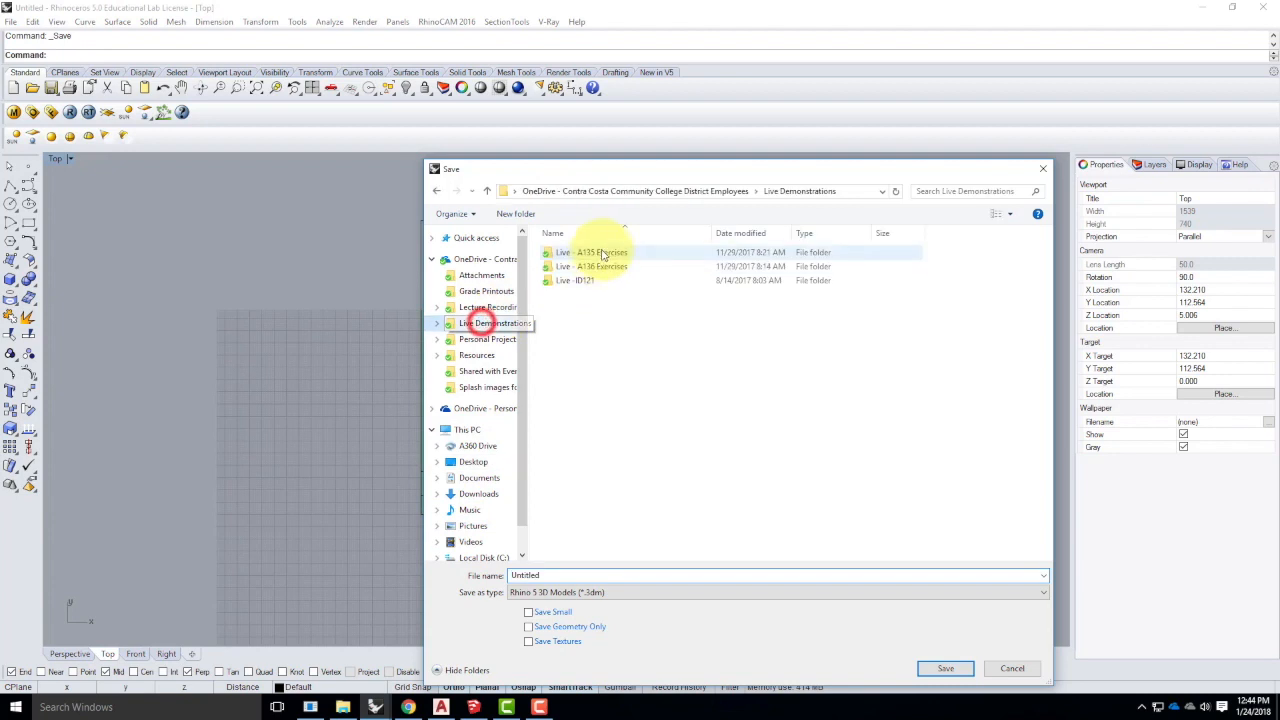
pyautogui.click(604, 267)
pyautogui.doubleClick(604, 267)
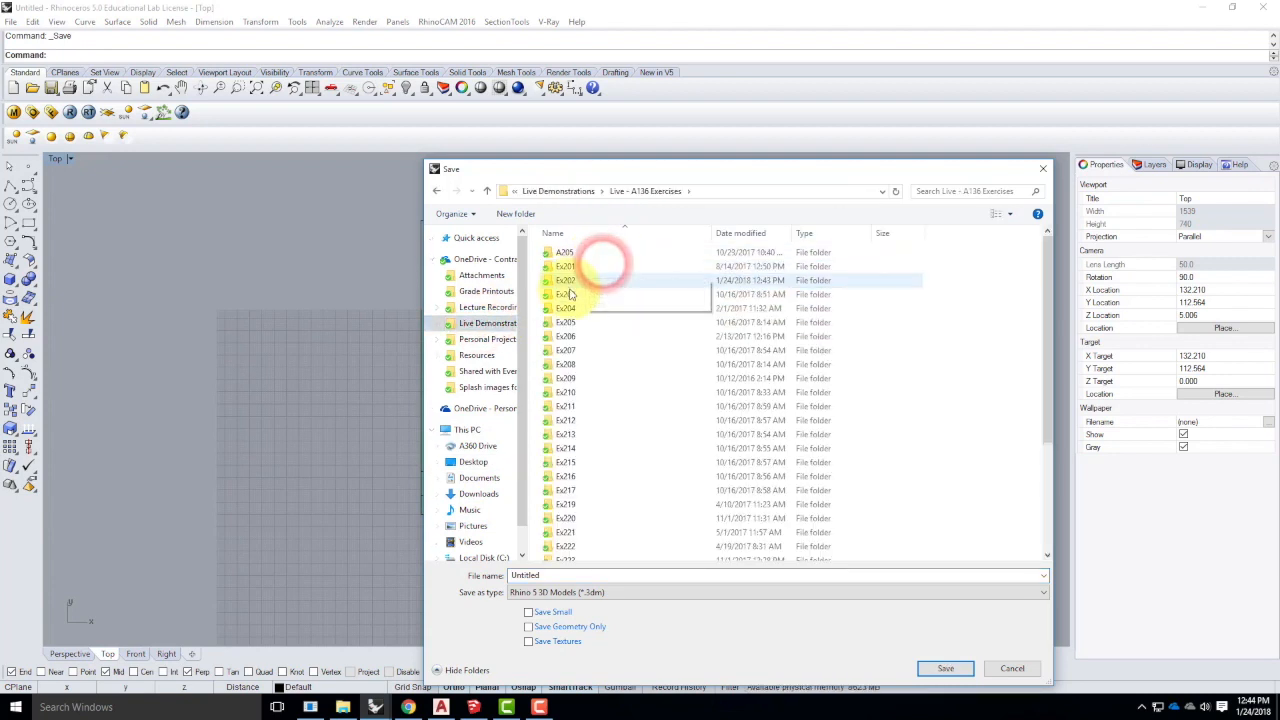
pyautogui.doubleClick(568, 279)
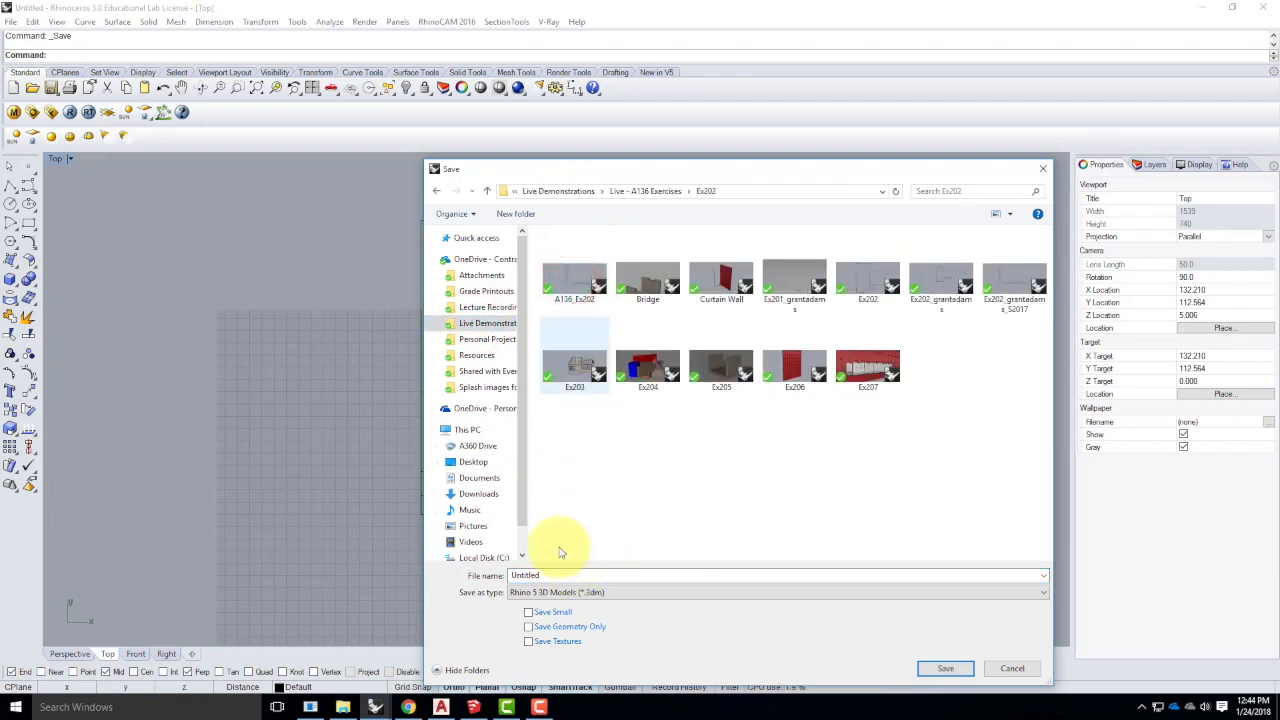
# - Save the model as A136_Ex202_S2018.3dm, based on the existing A136_Ex202 name
pyautogui.click(577, 268)
pyautogui.doubleClick(566, 578)
pyautogui.click(566, 576)
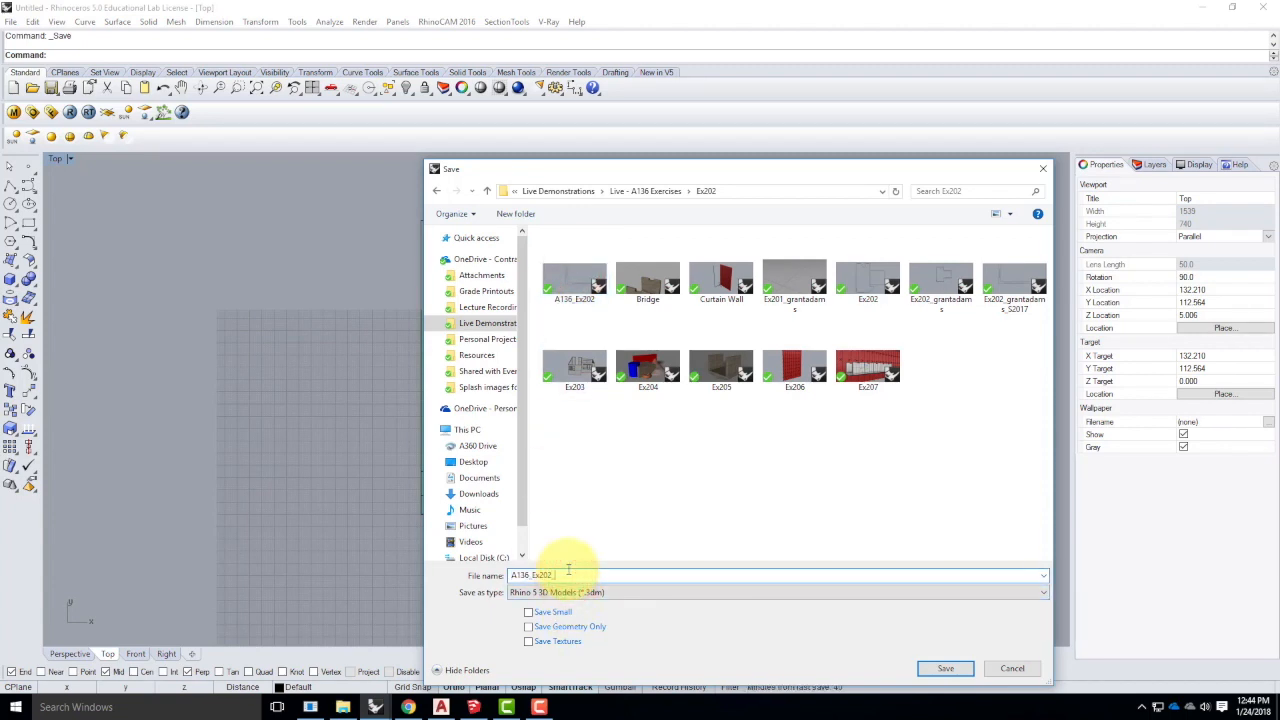
pyautogui.write('2018')
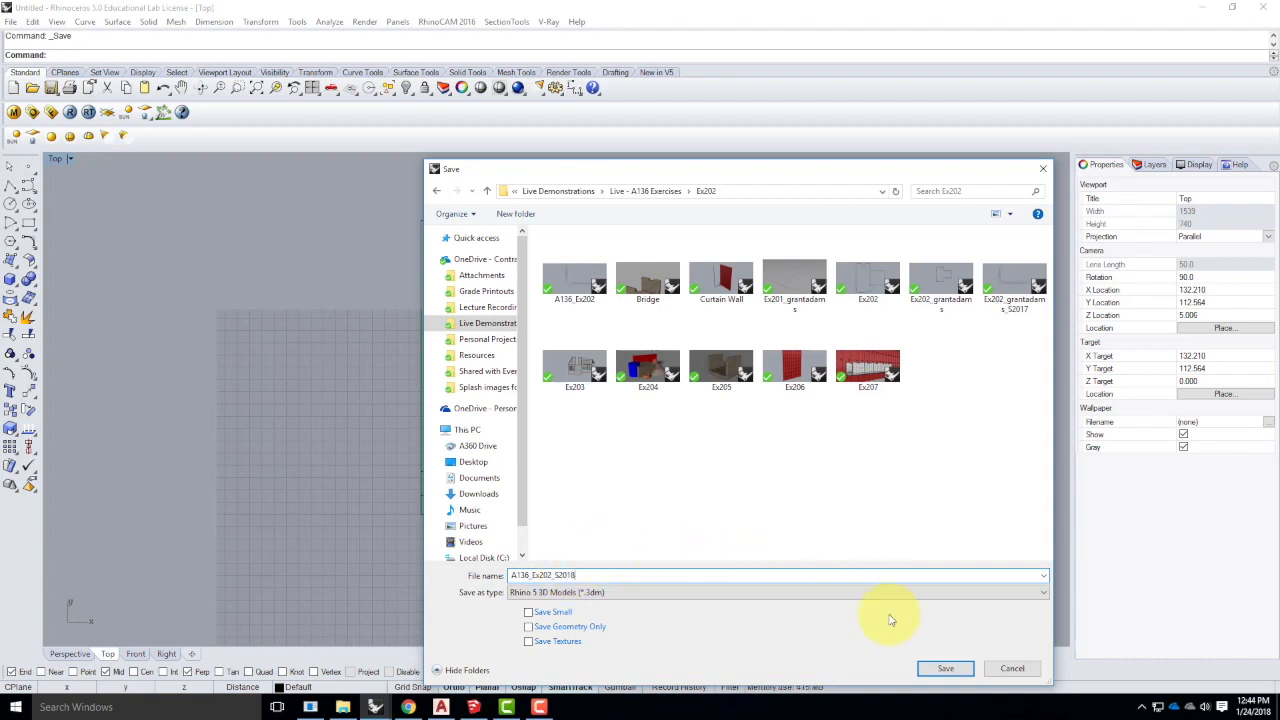
pyautogui.click(945, 668)
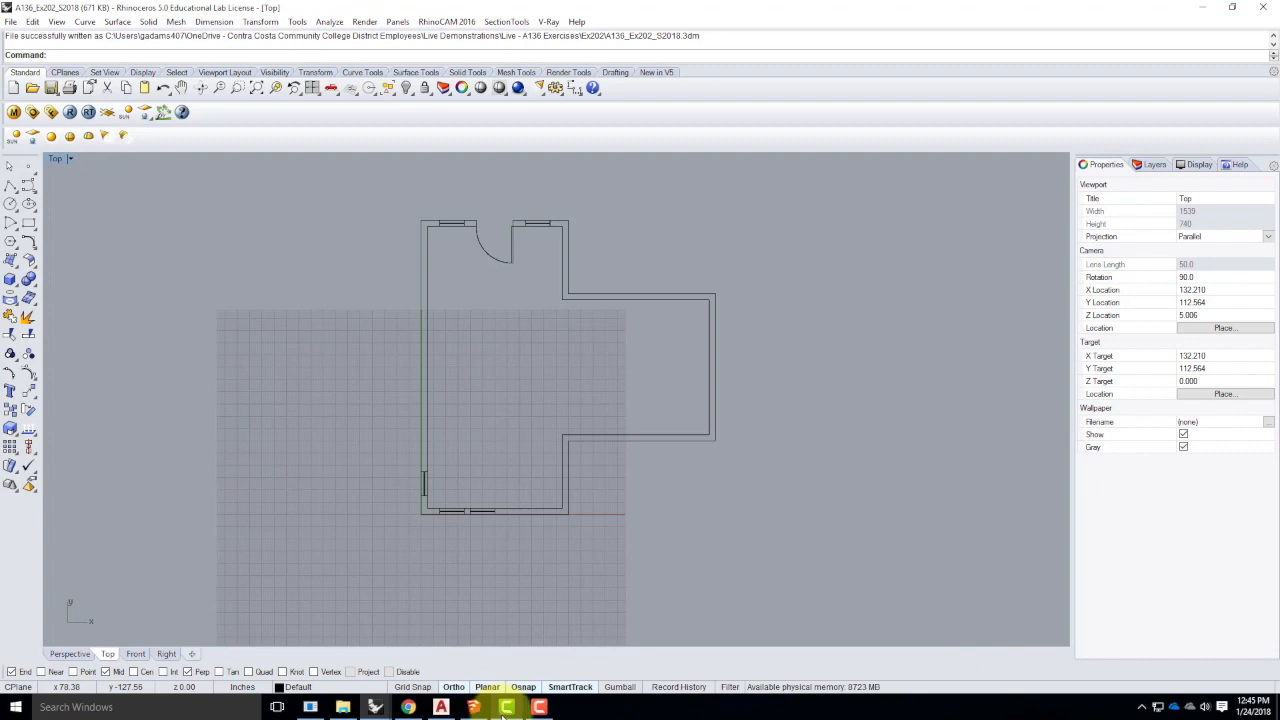
pyautogui.click(541, 707)
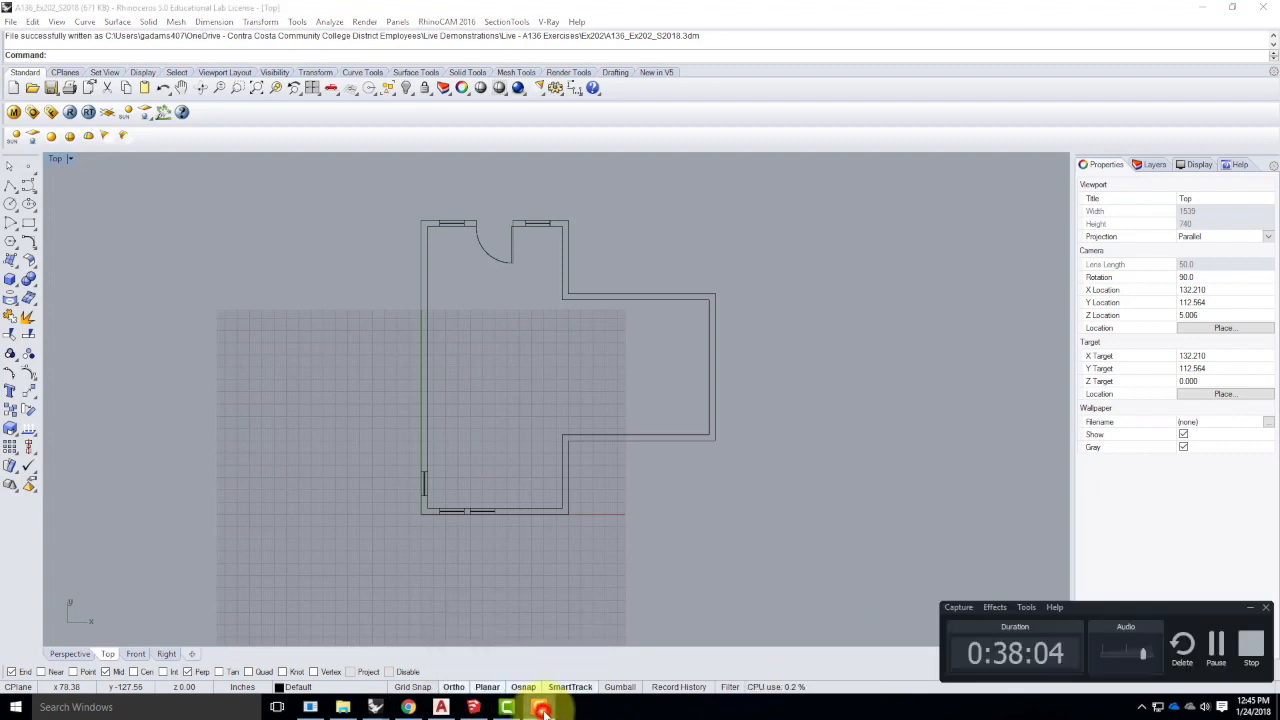